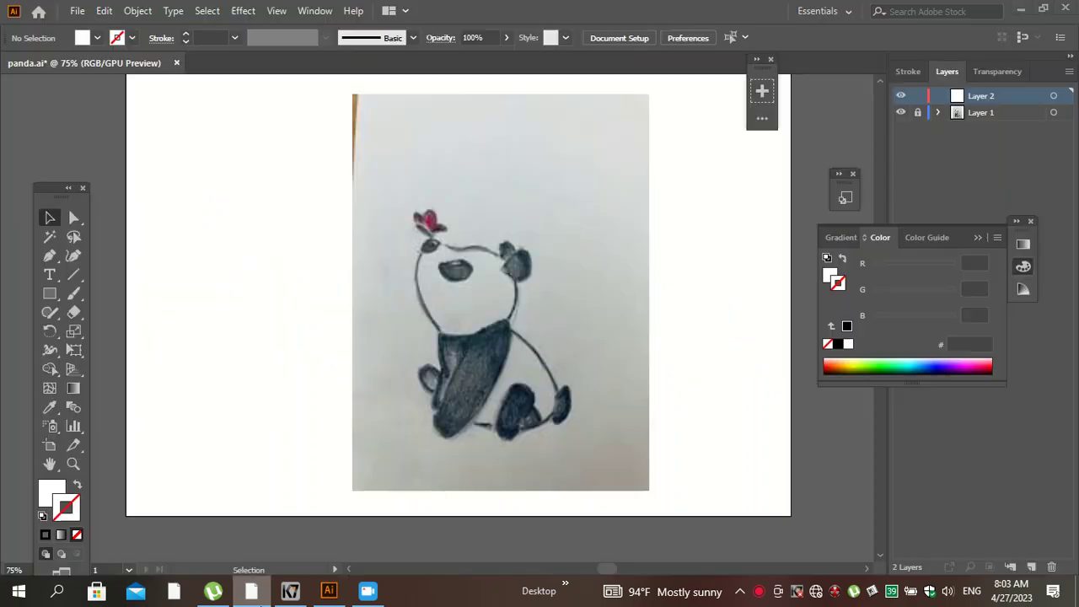
{"action": "key", "text": "alt+Tab"}
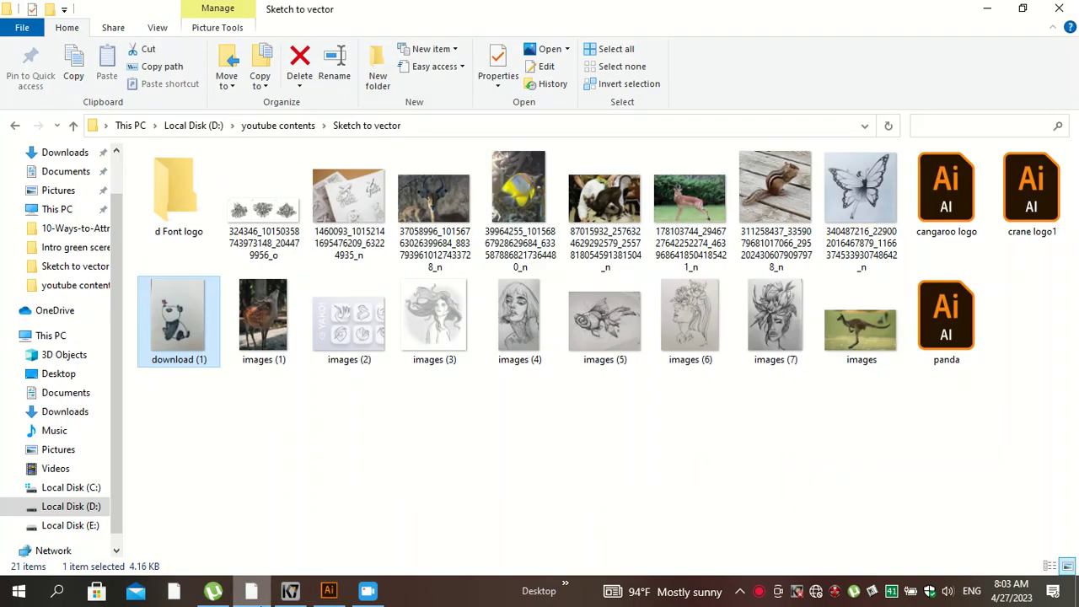
Open the d Font logo folder in File Explorer, then minimize it to reveal panda.ai.
{"action": "key", "text": "alt+Tab"}
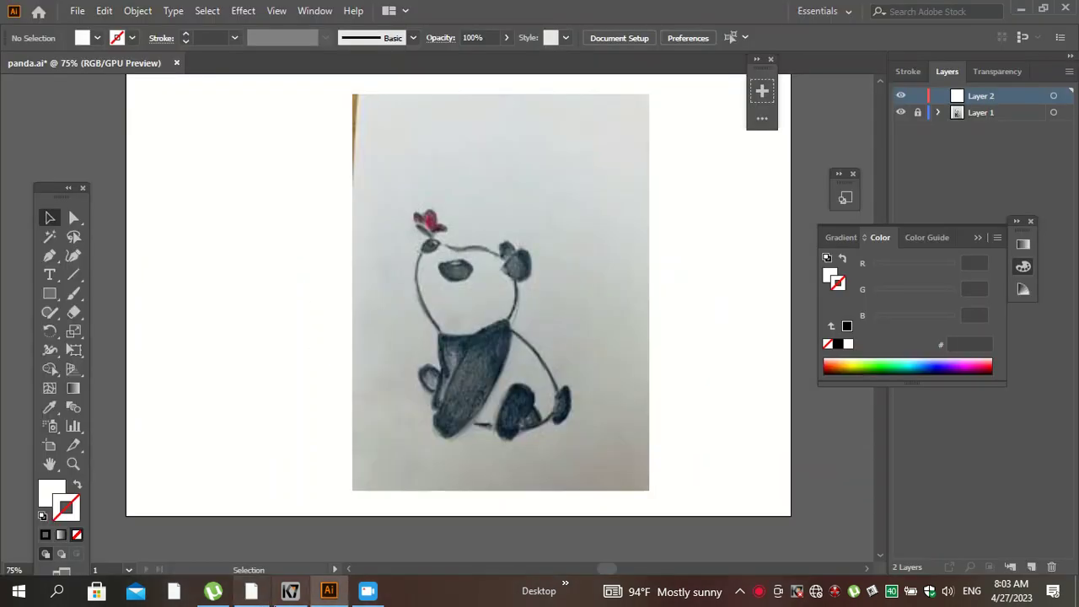
{"action": "left_click", "coordinate": [268, 603]}
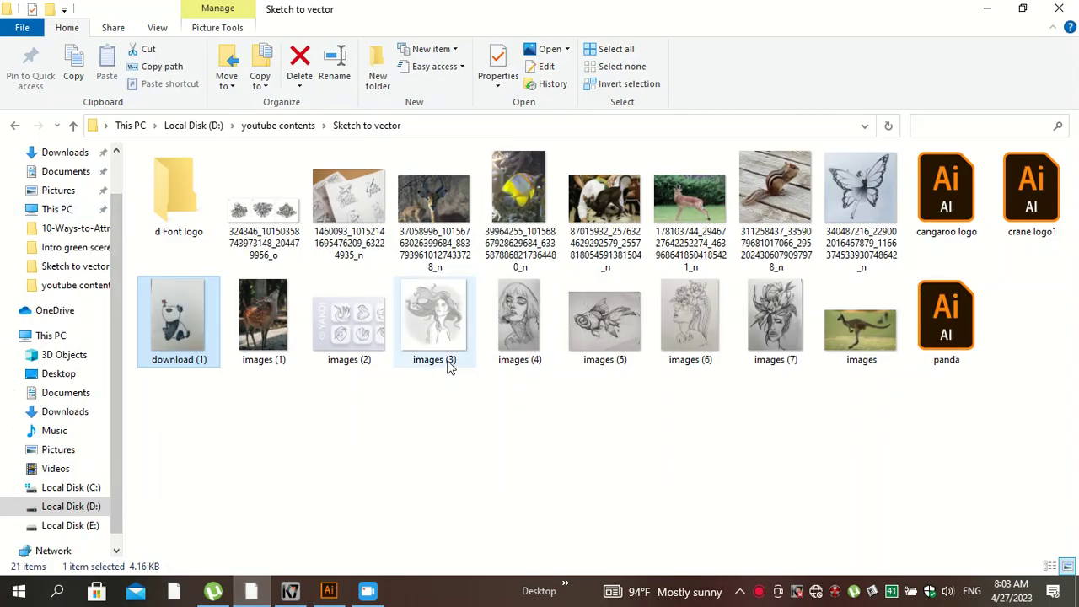
{"action": "left_click", "coordinate": [177, 206]}
{"action": "double_click", "coordinate": [177, 207]}
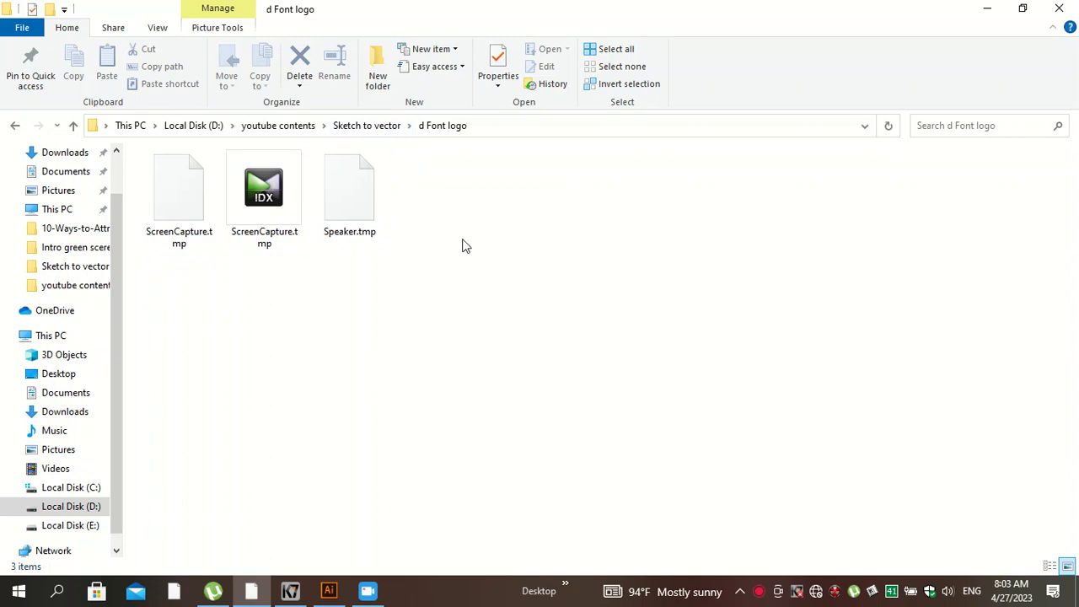
{"action": "left_click", "coordinate": [986, 9]}
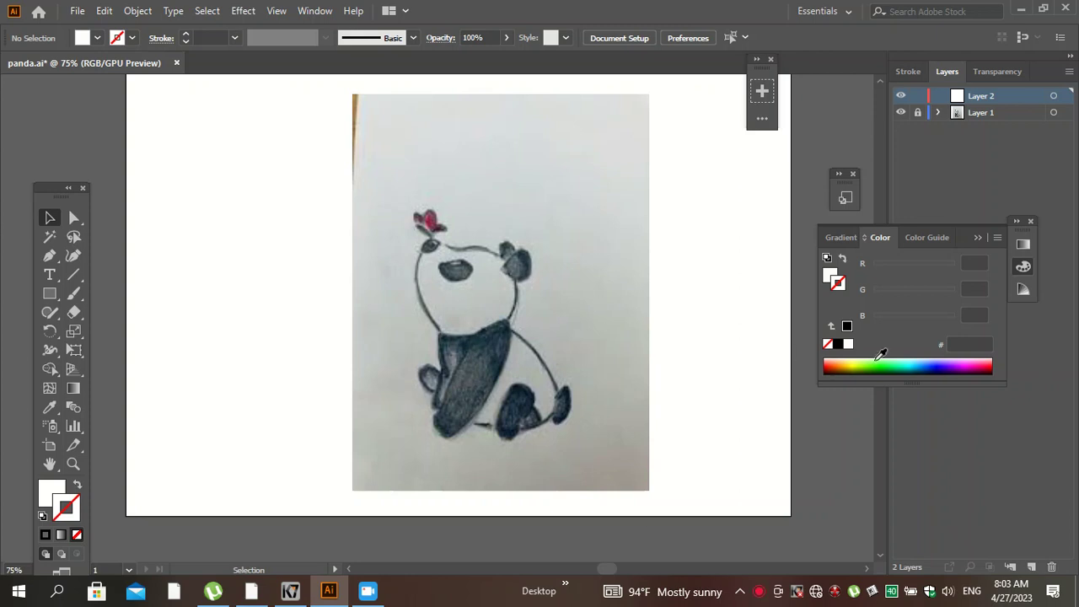
Set no fill and a dark red 731600 stroke.
{"action": "left_click", "coordinate": [833, 362]}
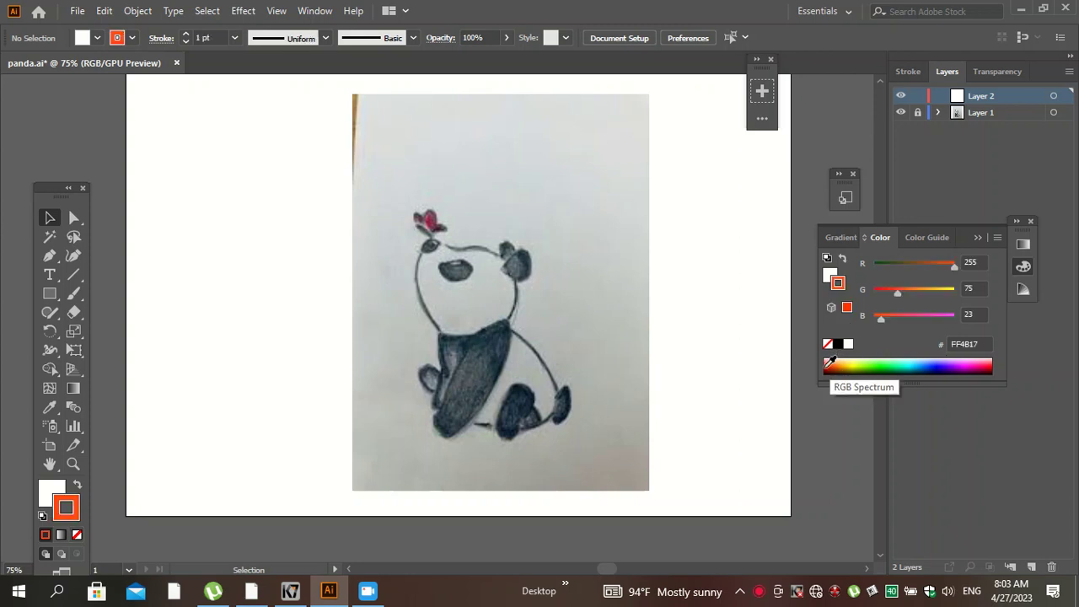
{"action": "key", "text": "x"}
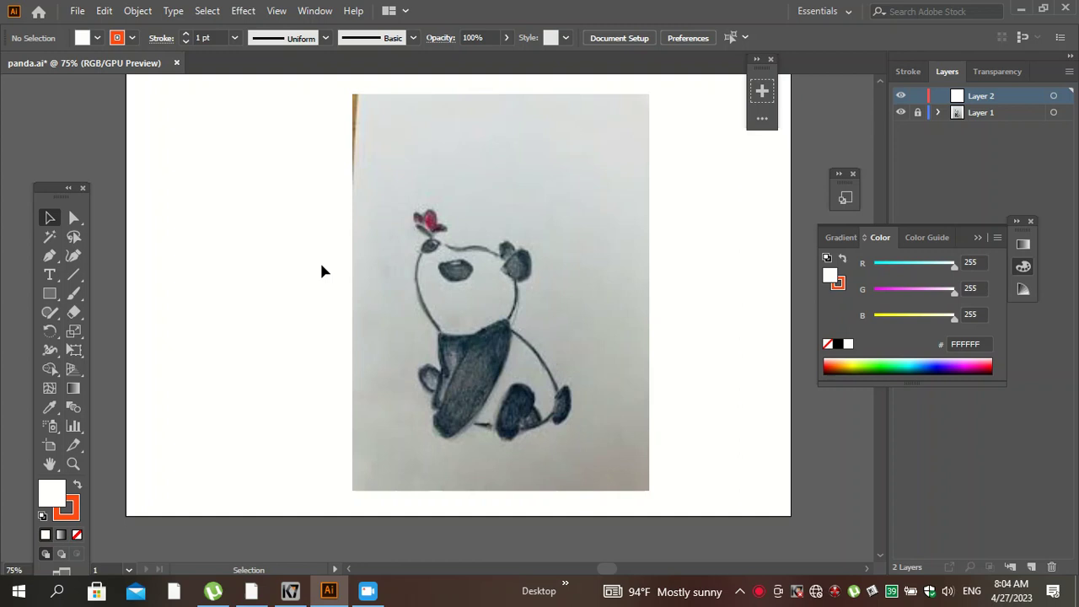
{"action": "key", "text": "slash"}
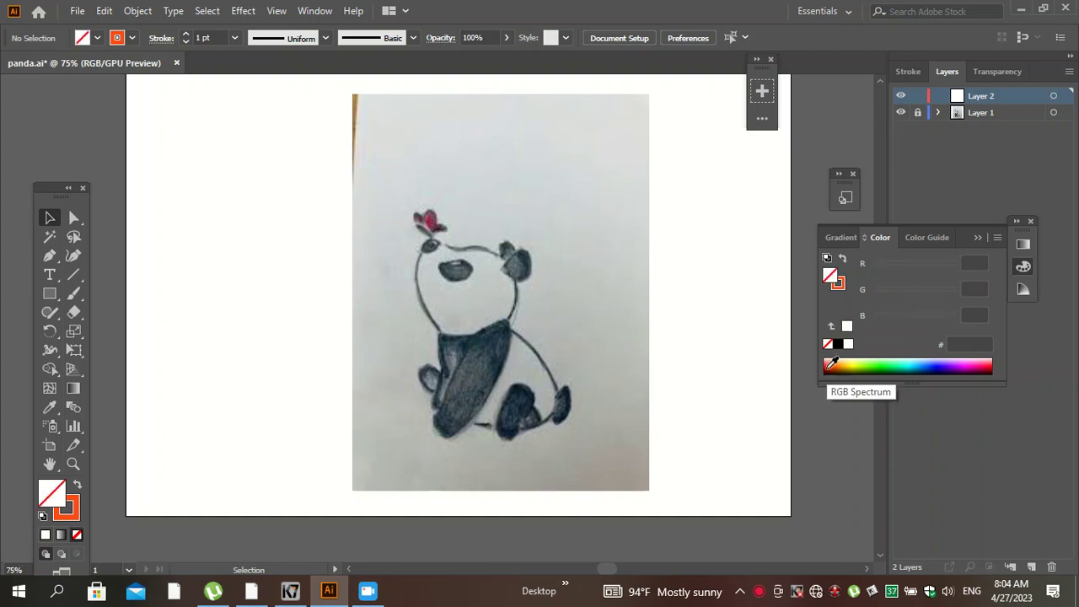
{"action": "key", "text": "x"}
{"action": "left_click", "coordinate": [831, 368]}
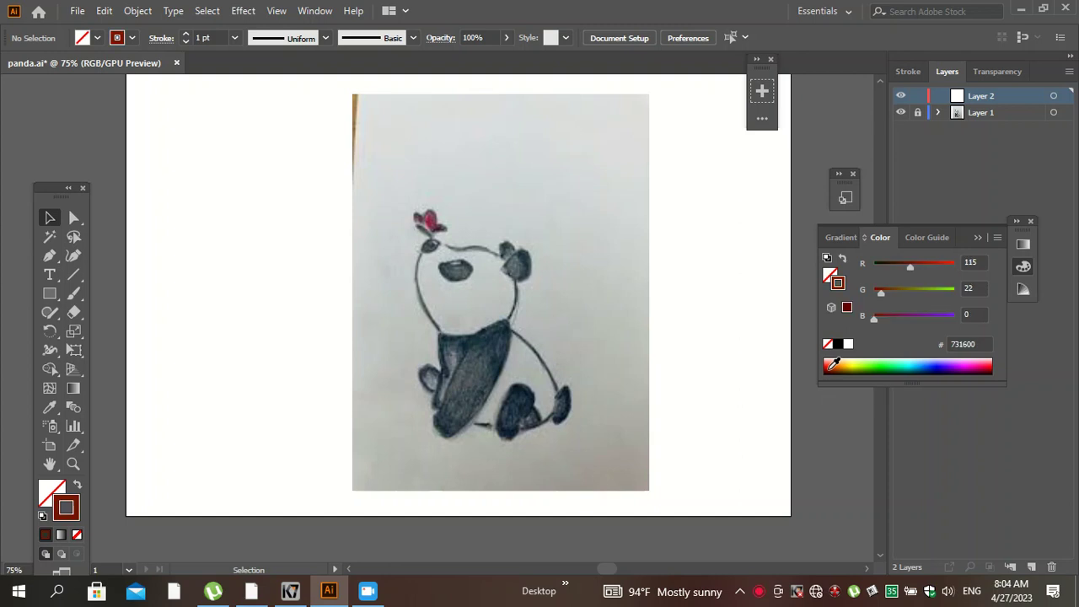
Zoom in on the panda sketch and switch to the Curvature tool.
{"action": "scroll", "coordinate": [455, 293], "scroll_direction": "up", "scroll_amount": 2}
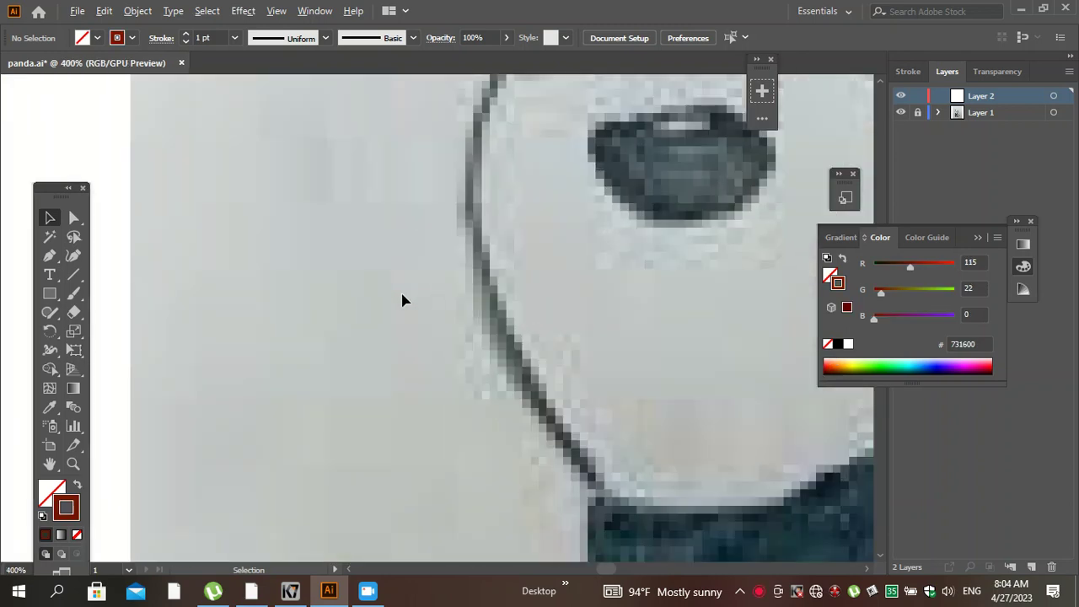
{"action": "scroll", "coordinate": [457, 261], "scroll_direction": "up", "scroll_amount": 1}
{"action": "scroll", "coordinate": [458, 276], "scroll_direction": "down", "scroll_amount": 2}
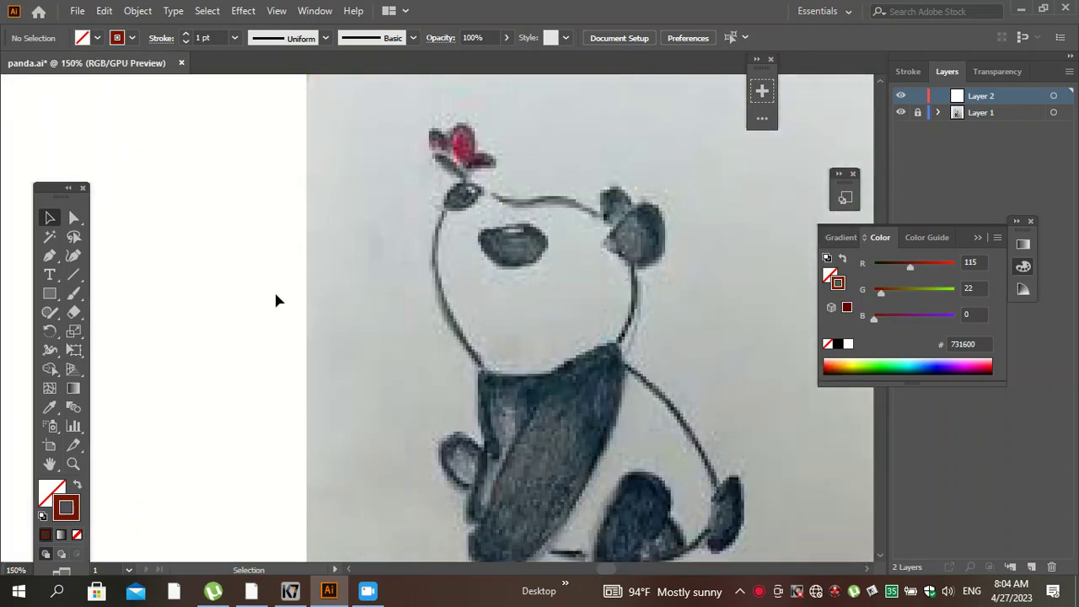
{"action": "left_click", "coordinate": [74, 254]}
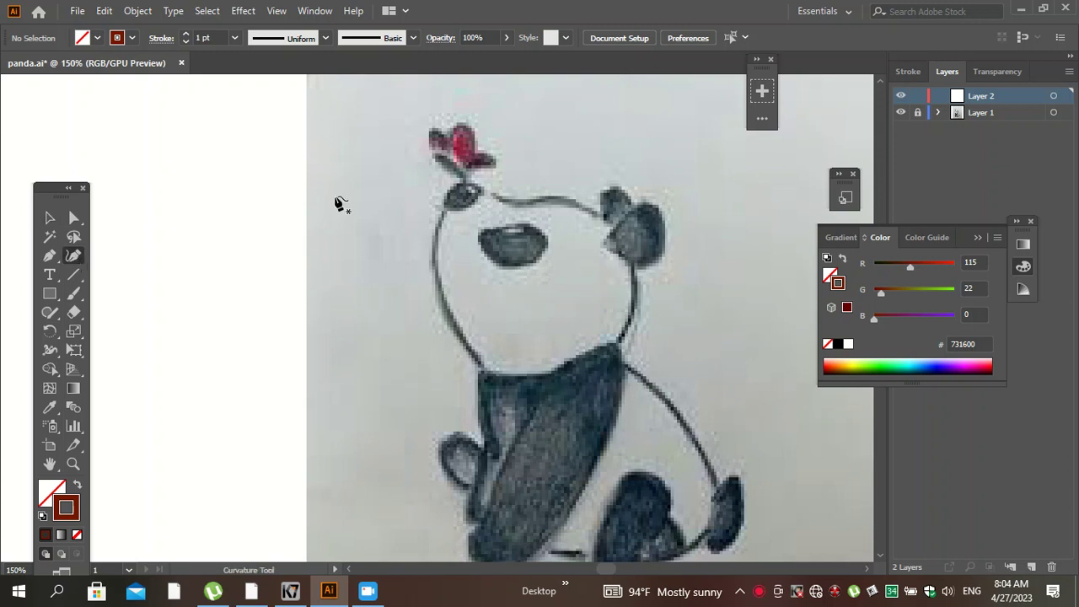
Trace from the panda's head down the left cheek and side to the top of the raised paw.
{"action": "left_click", "coordinate": [443, 207]}
{"action": "left_click", "coordinate": [433, 262]}
{"action": "left_click", "coordinate": [472, 352]}
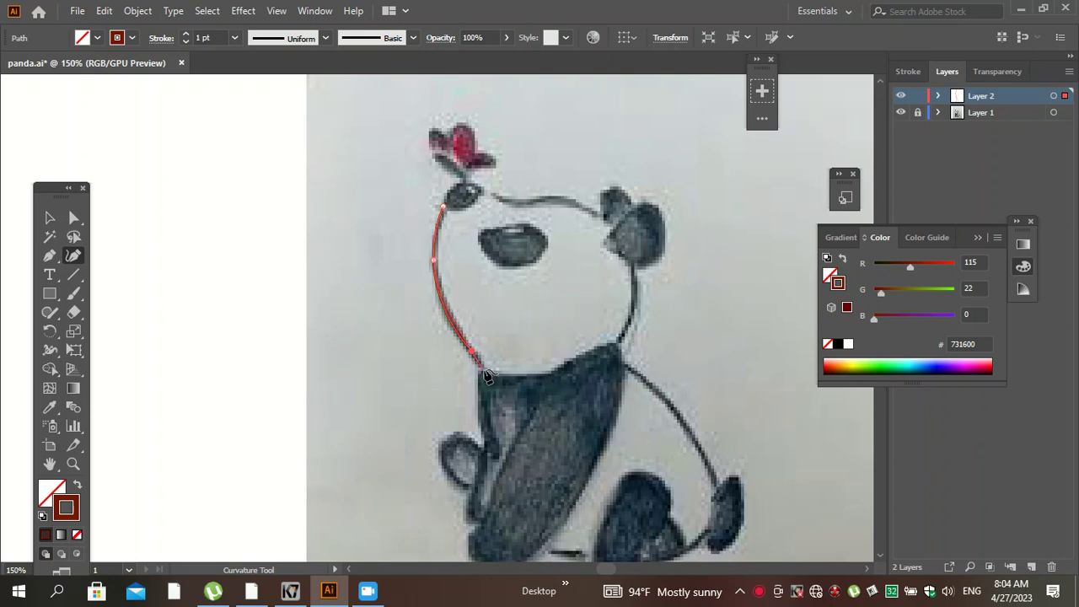
{"action": "left_click", "coordinate": [481, 367]}
{"action": "scroll", "coordinate": [483, 372], "scroll_direction": "down", "scroll_amount": 3}
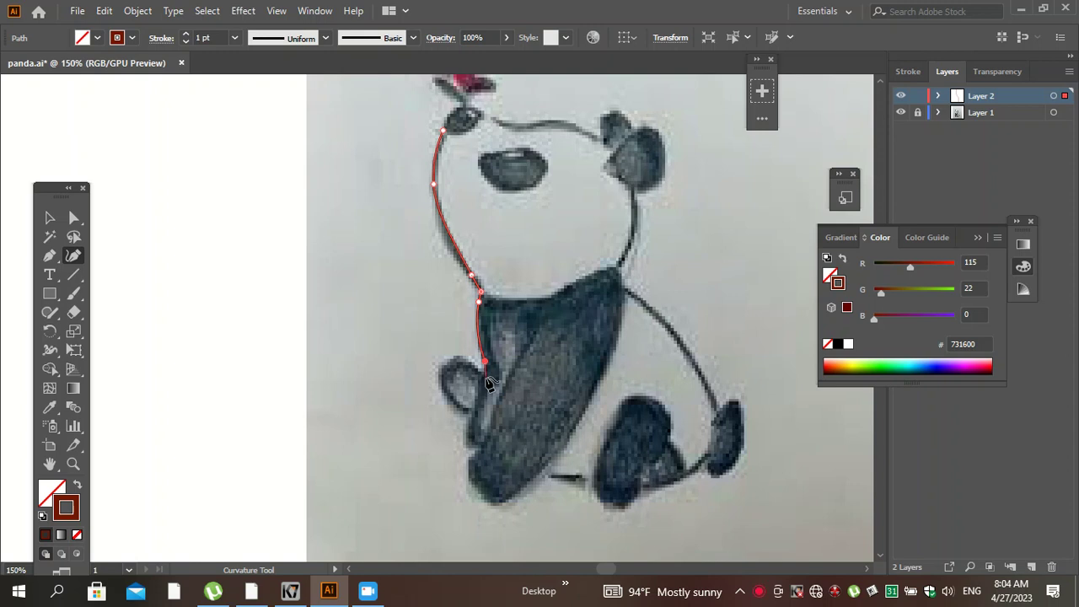
{"action": "left_click", "coordinate": [485, 377]}
{"action": "left_click", "coordinate": [468, 361]}
{"action": "left_click", "coordinate": [439, 364]}
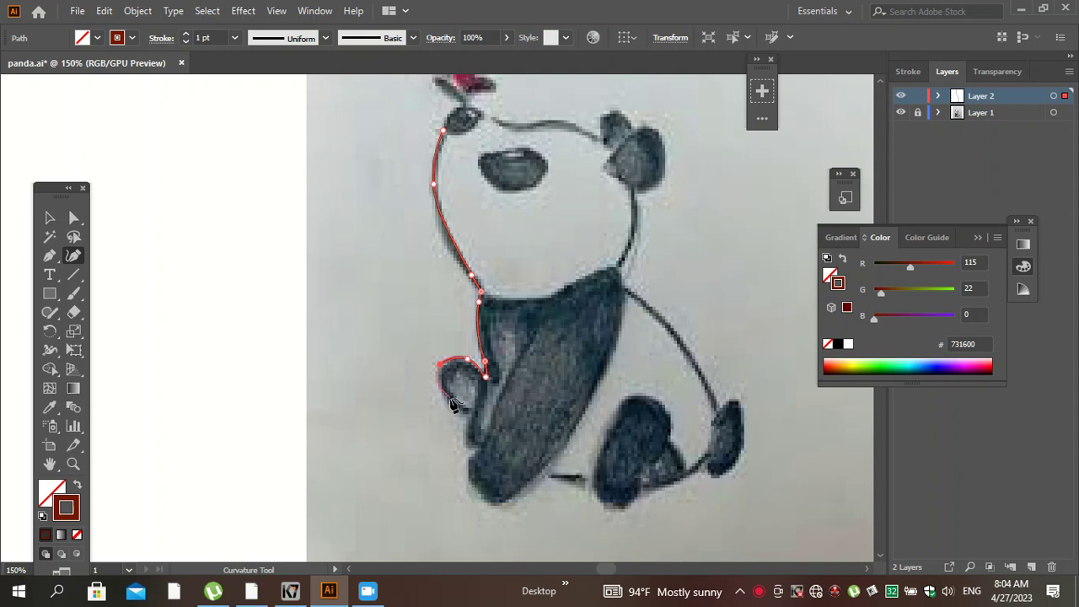
Continue the outline around the paw and down the left body to the bottom edge.
{"action": "left_click", "coordinate": [449, 399]}
{"action": "left_click", "coordinate": [473, 411]}
{"action": "left_click", "coordinate": [466, 431]}
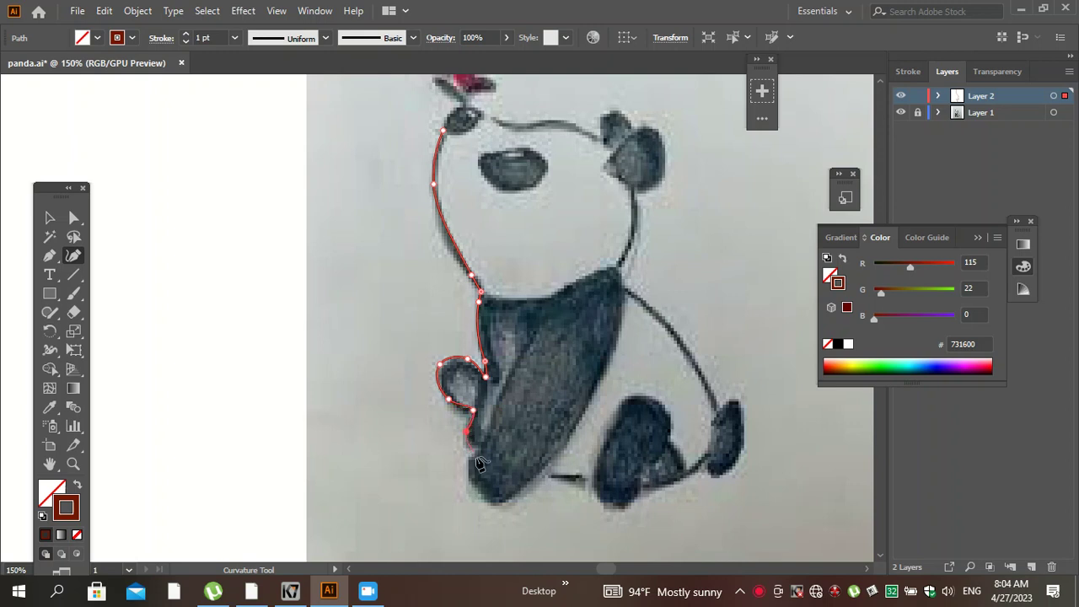
{"action": "left_click", "coordinate": [477, 445]}
{"action": "left_click", "coordinate": [465, 464]}
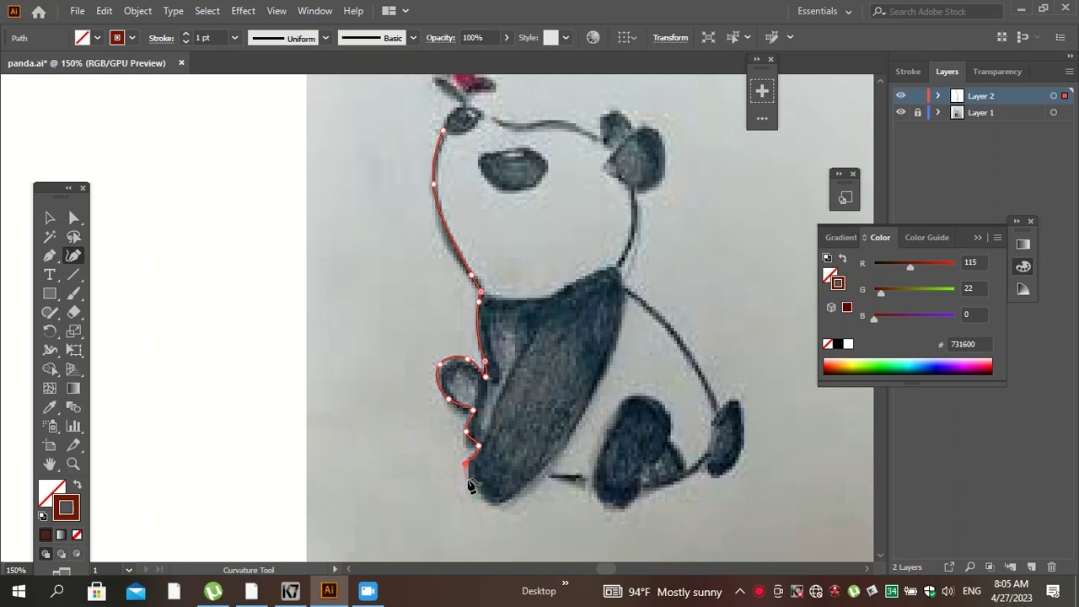
{"action": "left_click", "coordinate": [466, 478]}
{"action": "left_click", "coordinate": [497, 503]}
{"action": "left_click", "coordinate": [509, 499]}
{"action": "left_click", "coordinate": [540, 476]}
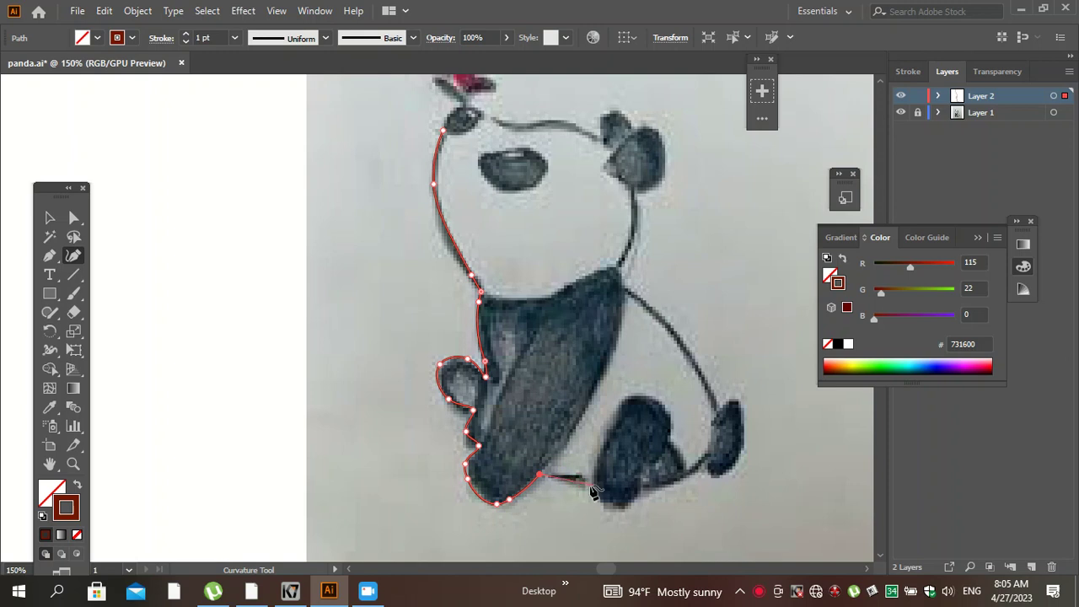
Trace the outline along the body's bottom edge and the left foot.
{"action": "left_click", "coordinate": [588, 486]}
{"action": "left_click", "coordinate": [595, 496]}
{"action": "left_click", "coordinate": [612, 512]}
{"action": "key", "text": "Escape"}
{"action": "left_click", "coordinate": [630, 503]}
{"action": "left_click", "coordinate": [644, 488]}
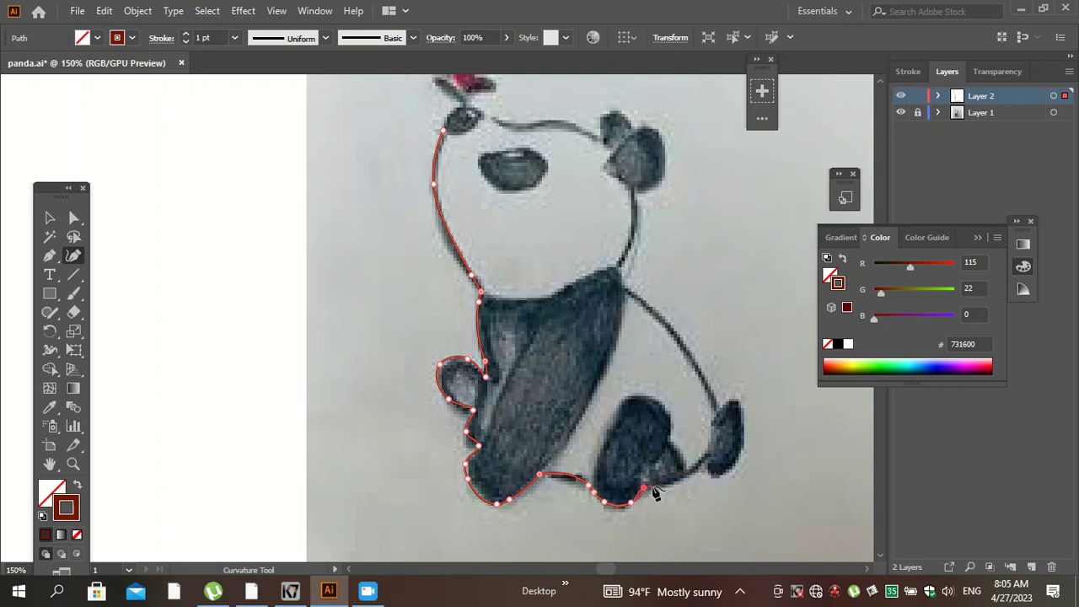
Continue around the right foot and up the panda's right side to the neck.
{"action": "left_click", "coordinate": [710, 473]}
{"action": "left_click", "coordinate": [723, 476]}
{"action": "left_click", "coordinate": [739, 455]}
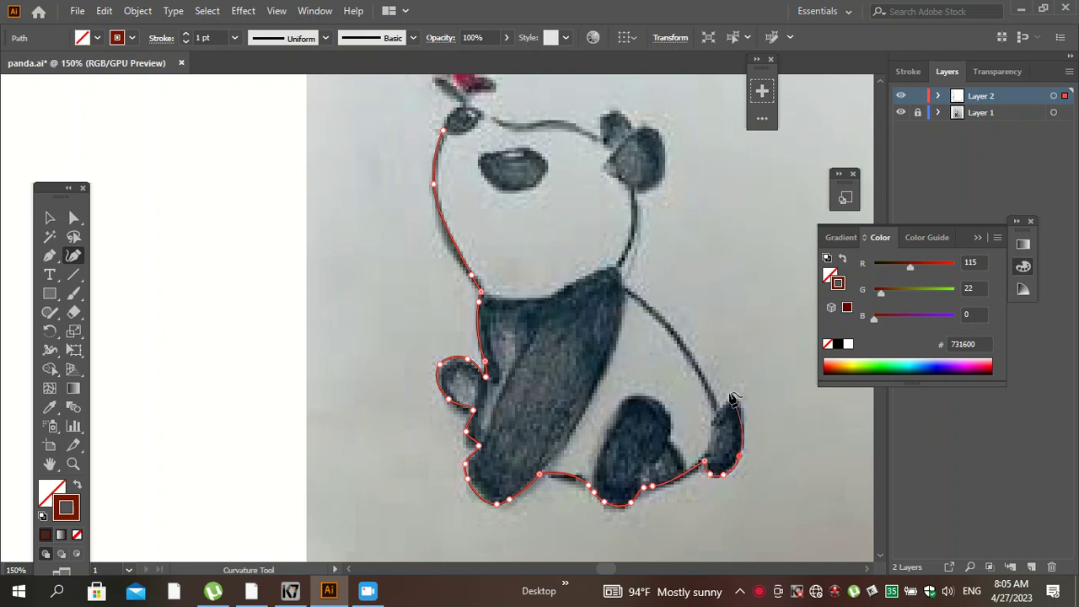
{"action": "left_click", "coordinate": [735, 402]}
{"action": "left_click", "coordinate": [714, 415]}
{"action": "left_click", "coordinate": [699, 376]}
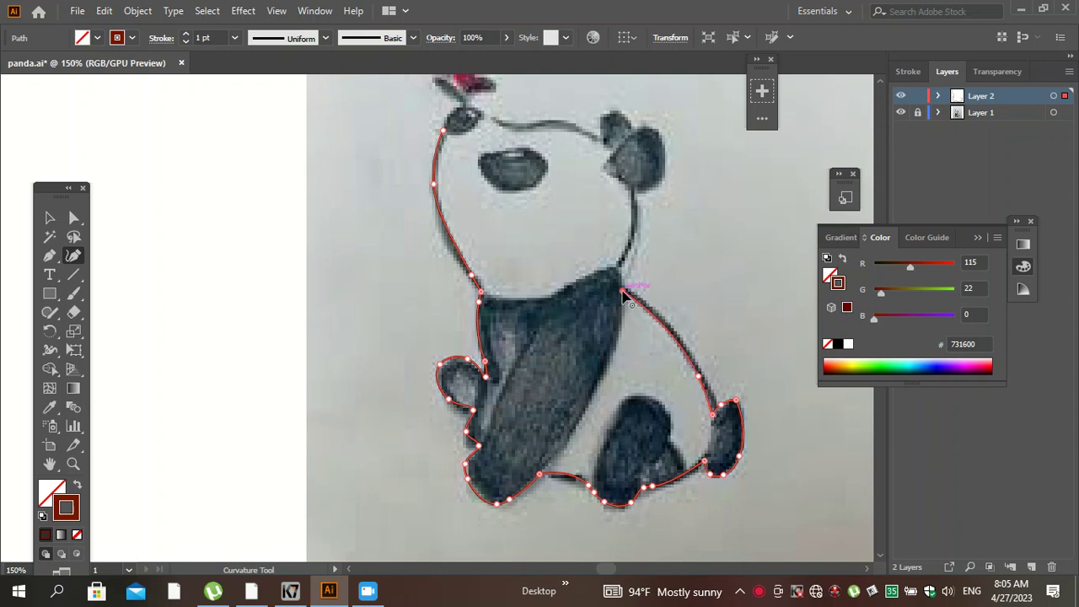
{"action": "scroll", "coordinate": [625, 299], "scroll_direction": "up", "scroll_amount": 3}
{"action": "left_click", "coordinate": [622, 385]}
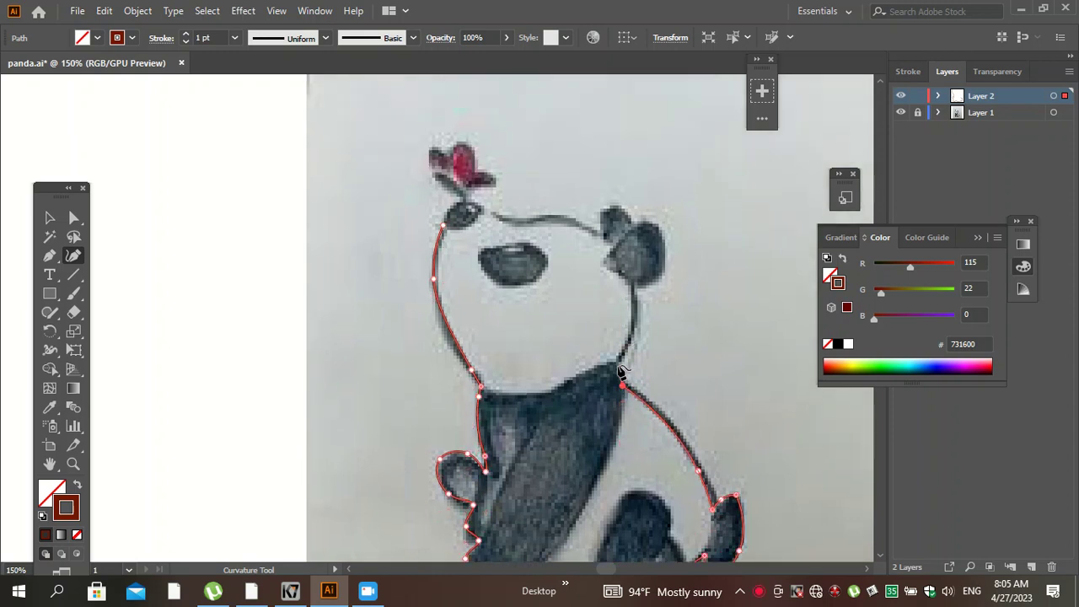
Trace up the neck, nudge the top neck point, and wrap the outline around the right ear.
{"action": "left_click", "coordinate": [618, 363]}
{"action": "left_click", "coordinate": [633, 336]}
{"action": "left_click", "coordinate": [629, 286]}
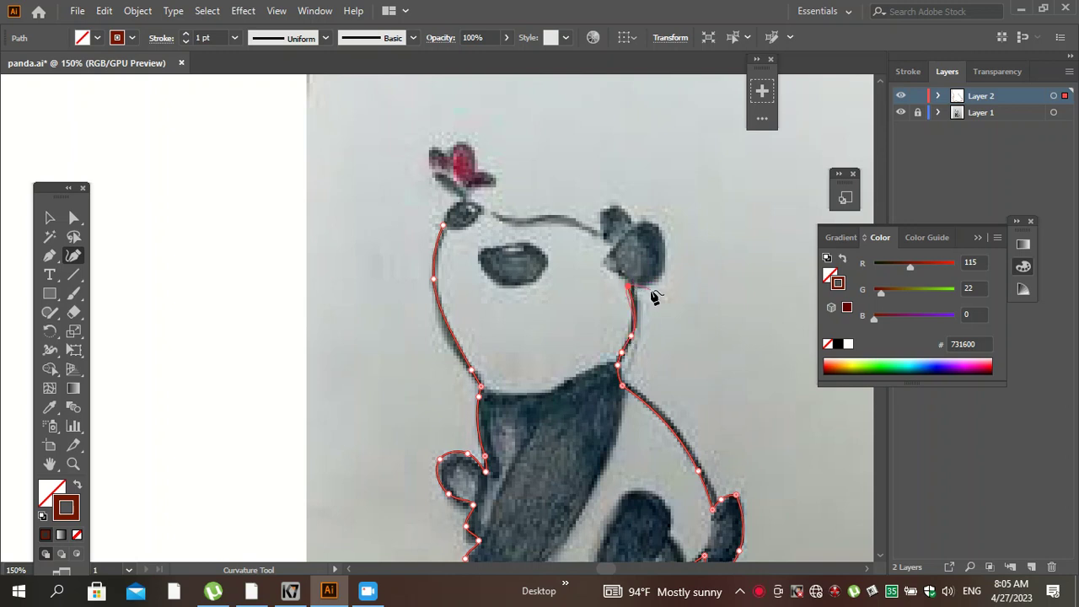
{"action": "left_click", "coordinate": [628, 287]}
{"action": "left_click_drag", "start_coordinate": [629, 288], "coordinate": [637, 286]}
{"action": "left_click", "coordinate": [666, 254]}
{"action": "left_click", "coordinate": [652, 221]}
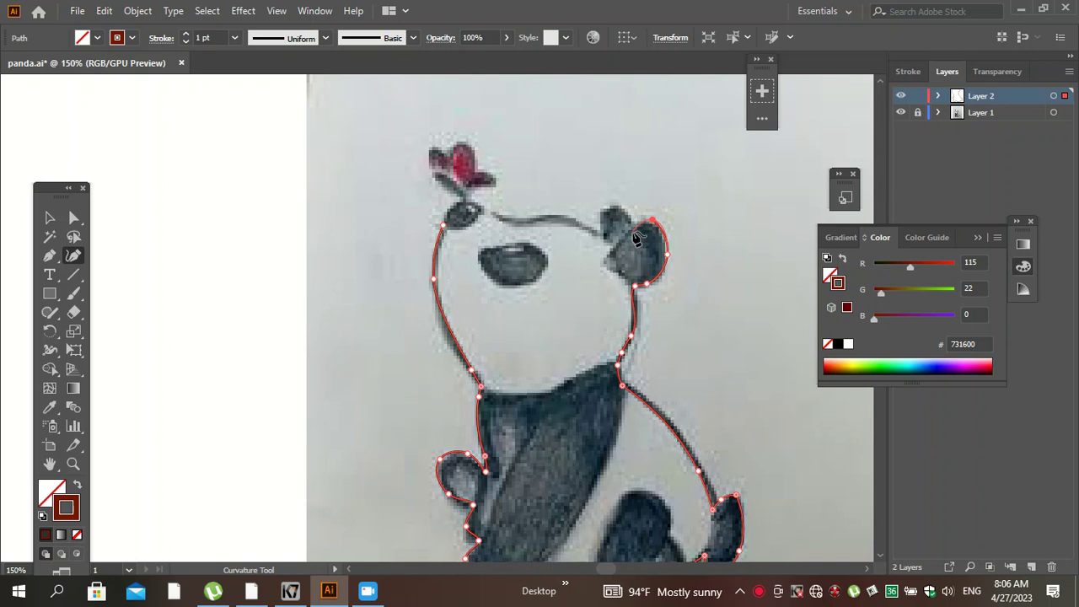
{"action": "left_click", "coordinate": [629, 223]}
{"action": "left_click", "coordinate": [601, 211]}
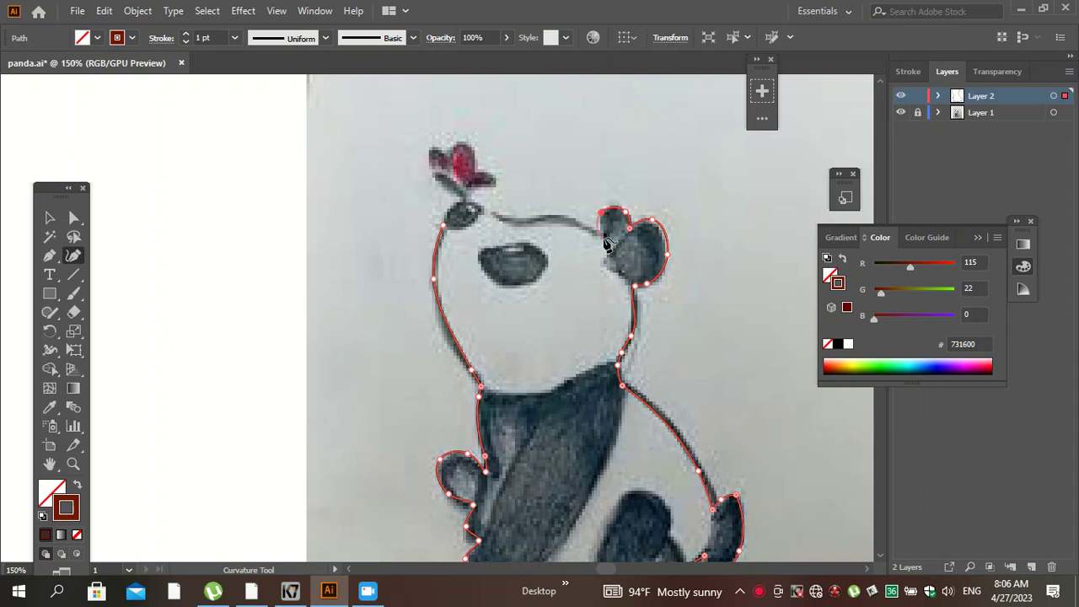
{"action": "left_click", "coordinate": [607, 241]}
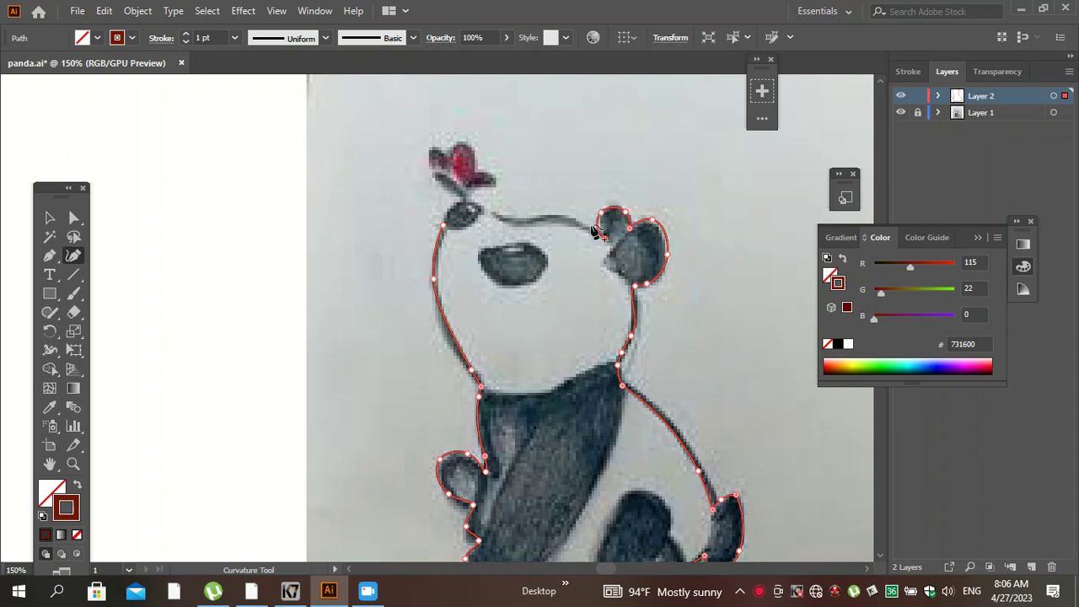
Trace across the top of the head back to the starting point.
{"action": "left_click", "coordinate": [539, 221]}
{"action": "left_click", "coordinate": [505, 217]}
{"action": "left_click", "coordinate": [477, 204]}
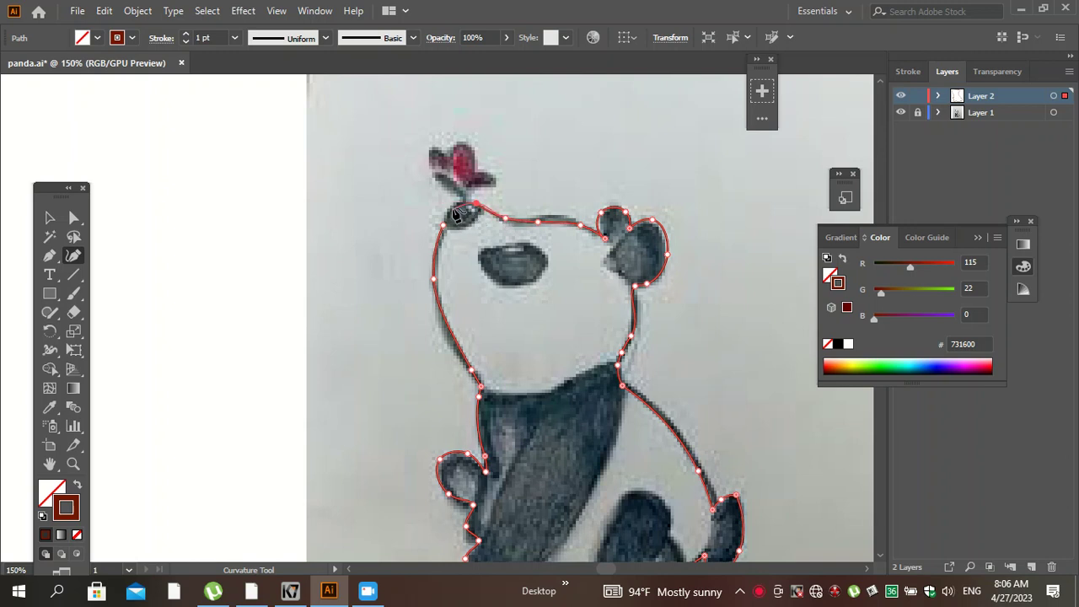
{"action": "left_click", "coordinate": [453, 206]}
{"action": "scroll", "coordinate": [601, 278], "scroll_direction": "down", "scroll_amount": 1}
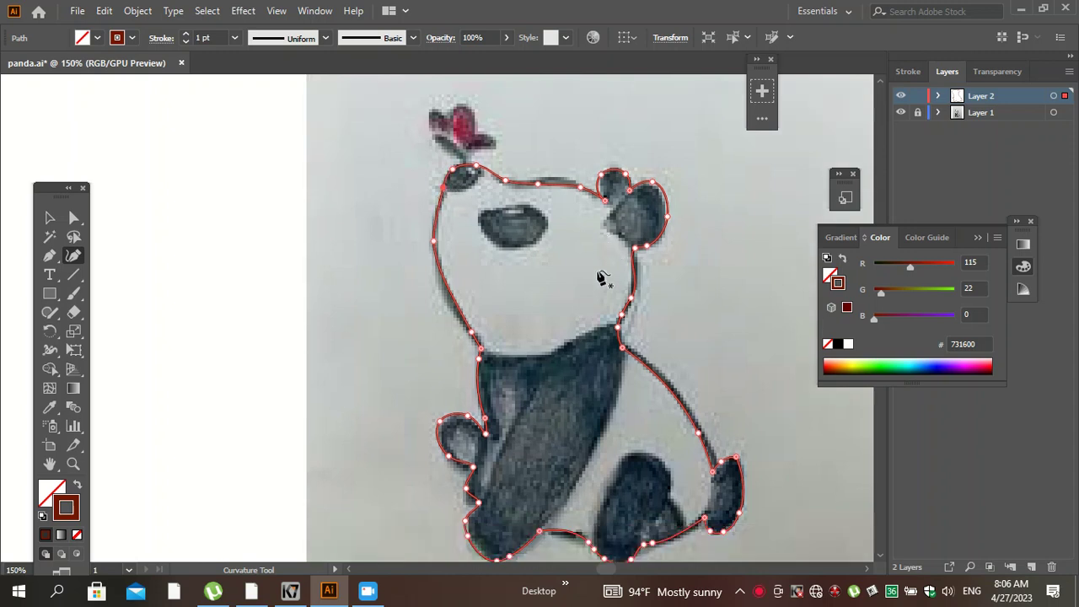
{"action": "scroll", "coordinate": [599, 269], "scroll_direction": "down", "scroll_amount": 2}
{"action": "scroll", "coordinate": [598, 268], "scroll_direction": "up", "scroll_amount": 3}
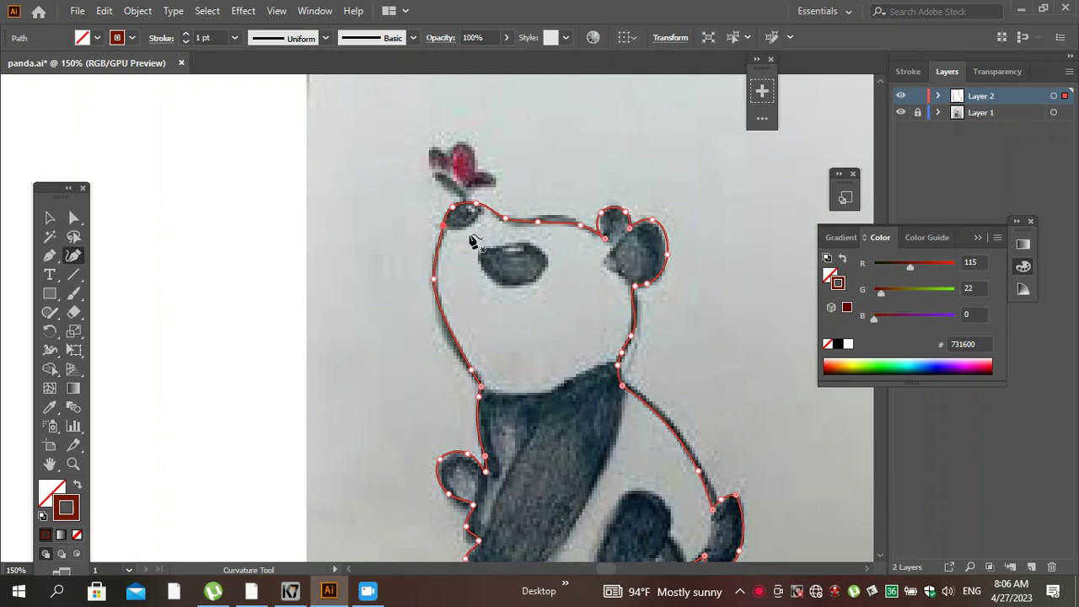
Draw a separate curve across the small left ear.
{"action": "left_click", "coordinate": [425, 217]}
{"action": "left_click", "coordinate": [452, 226]}
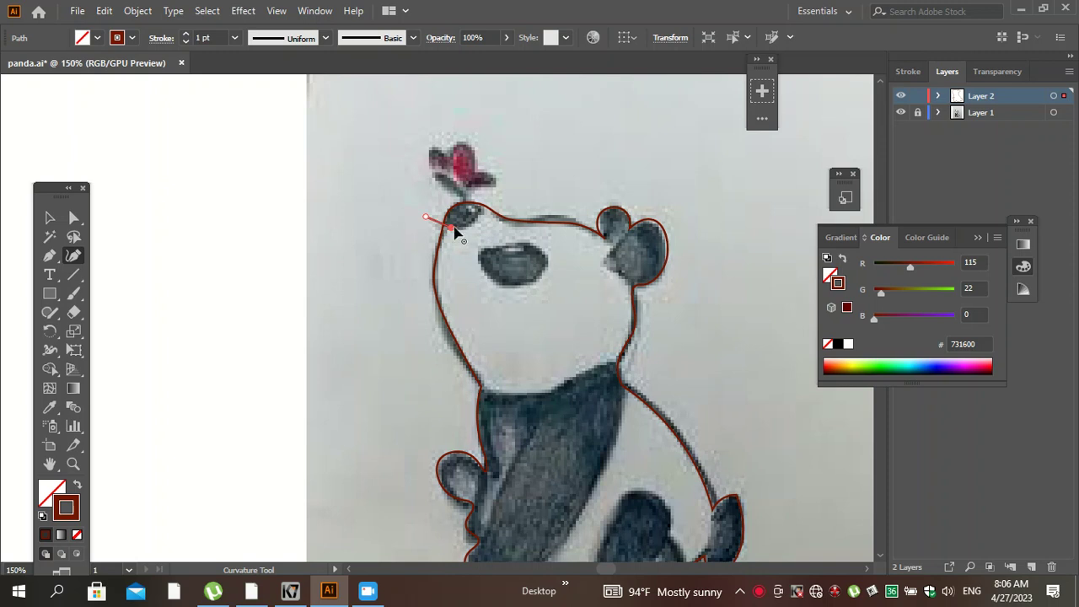
{"action": "left_click", "coordinate": [487, 201]}
{"action": "left_click", "coordinate": [585, 223]}
Draw a curve from the right ear's inner edge down along its base.
{"action": "left_click", "coordinate": [599, 242]}
{"action": "left_click", "coordinate": [615, 245]}
{"action": "left_click", "coordinate": [612, 273]}
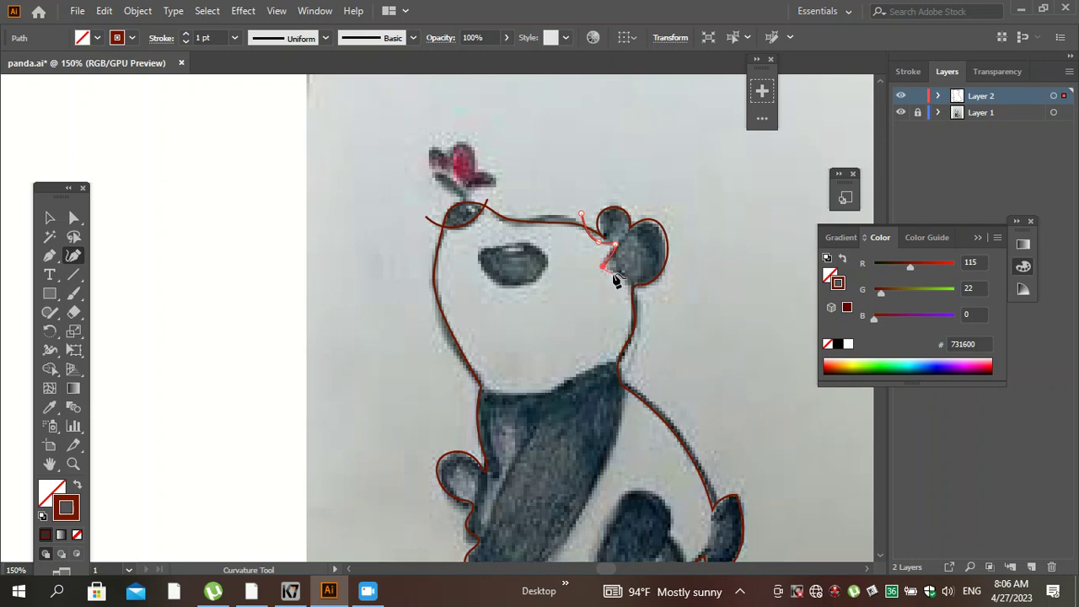
{"action": "left_click", "coordinate": [647, 305]}
{"action": "left_click", "coordinate": [699, 301]}
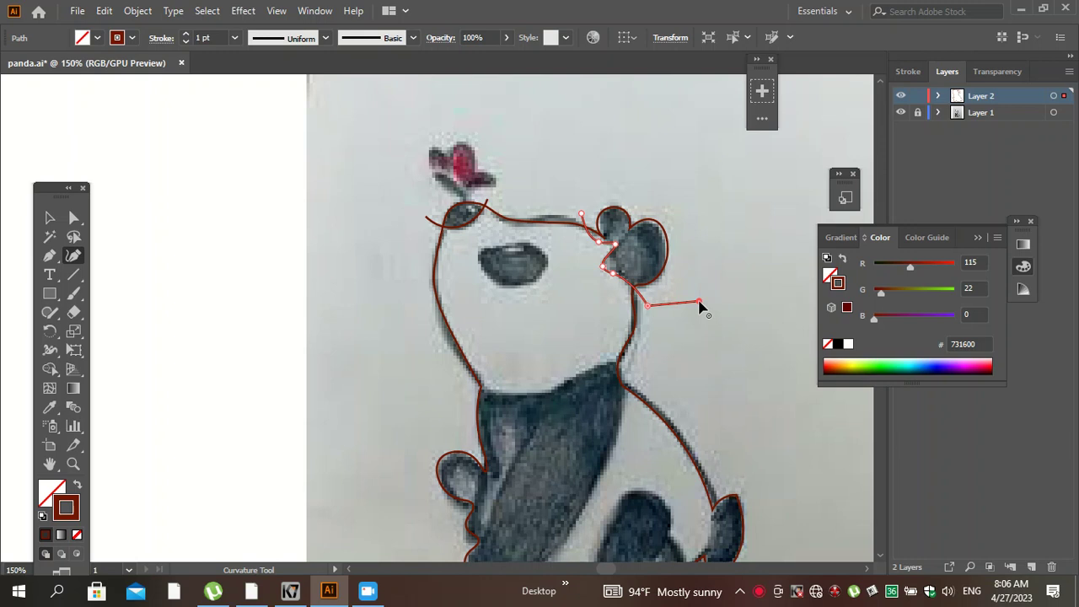
{"action": "key", "text": "Escape"}
{"action": "scroll", "coordinate": [649, 323], "scroll_direction": "down", "scroll_amount": 3}
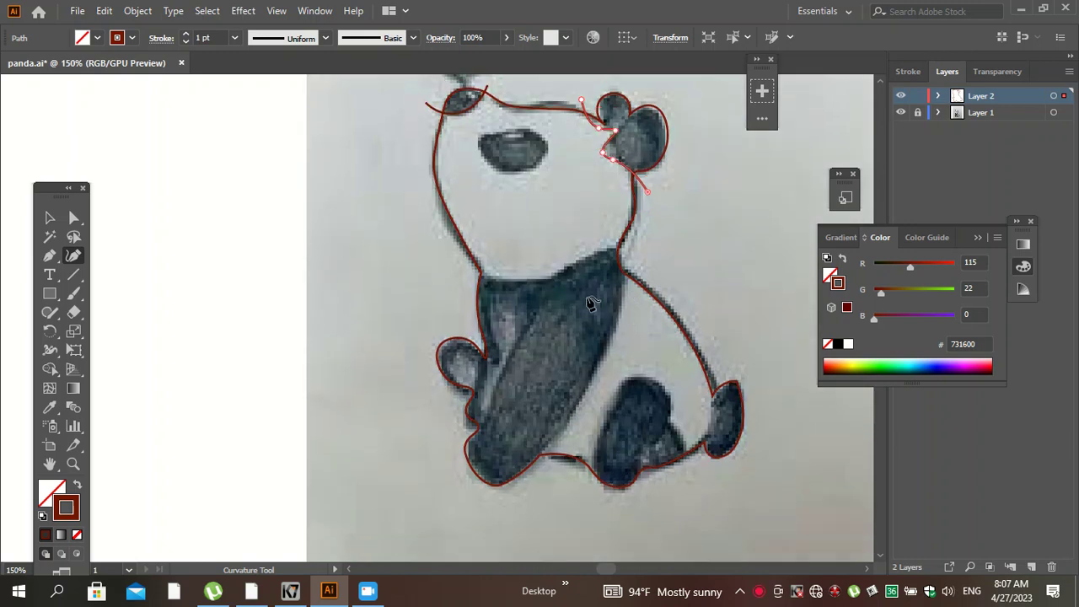
Draw curves along the neck line and across the right ear's base.
{"action": "left_click", "coordinate": [460, 266]}
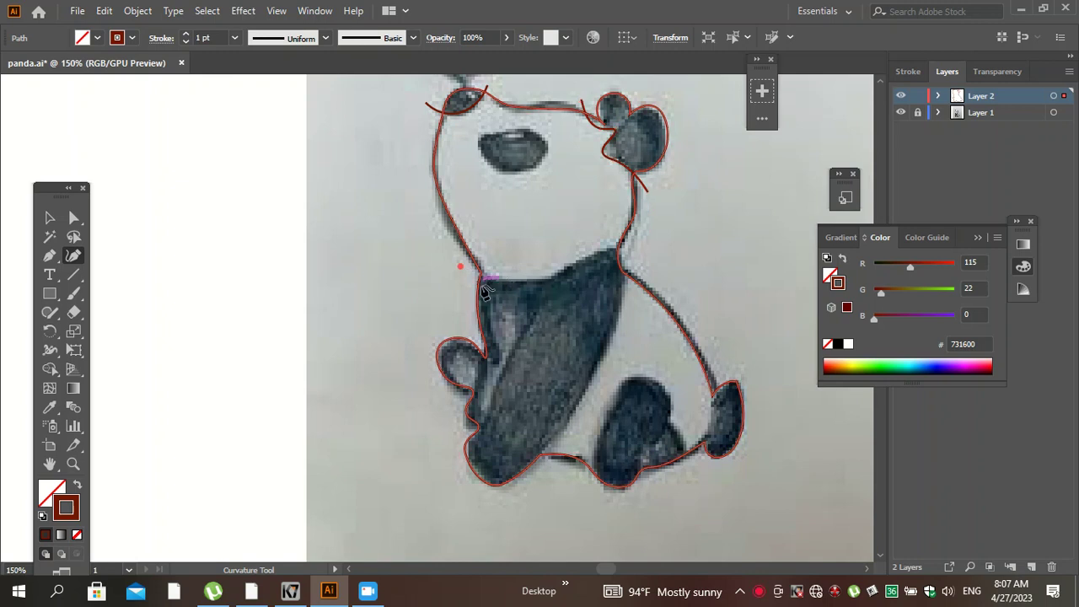
{"action": "left_click", "coordinate": [497, 282]}
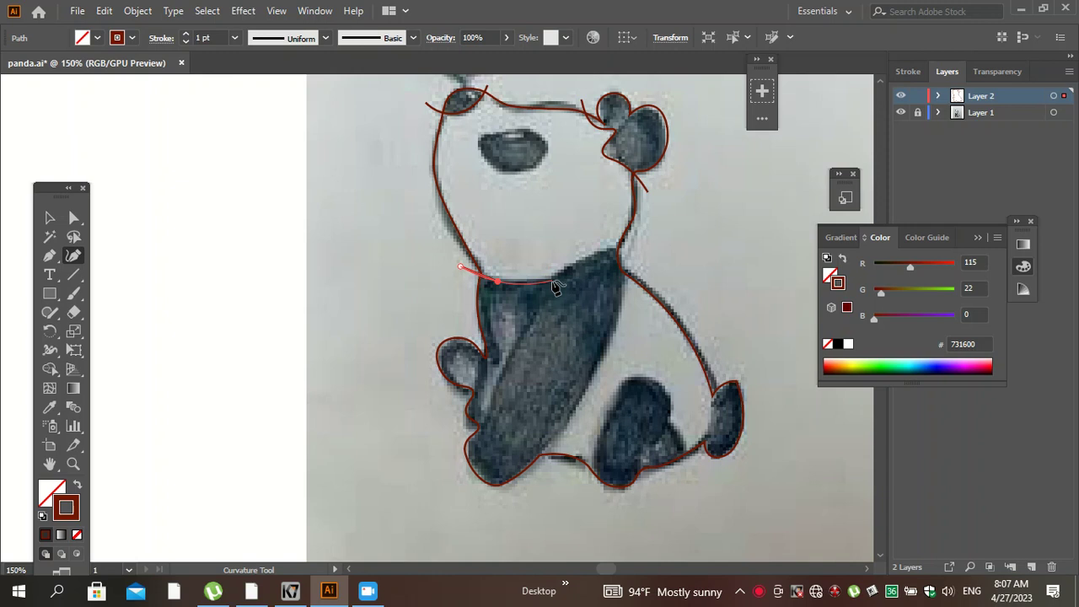
{"action": "left_click", "coordinate": [598, 253]}
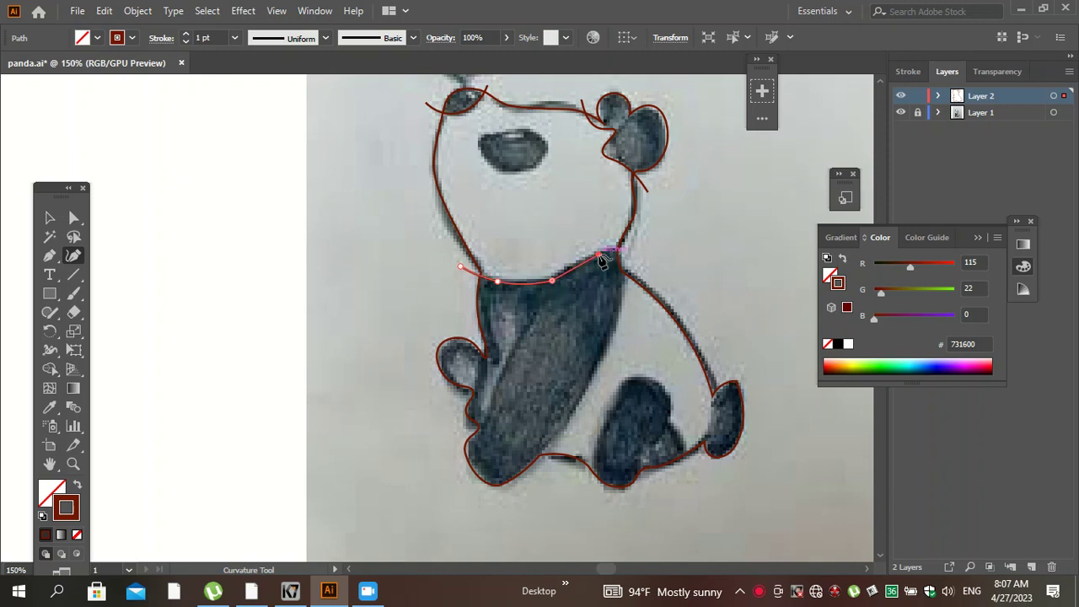
{"action": "left_click", "coordinate": [645, 252]}
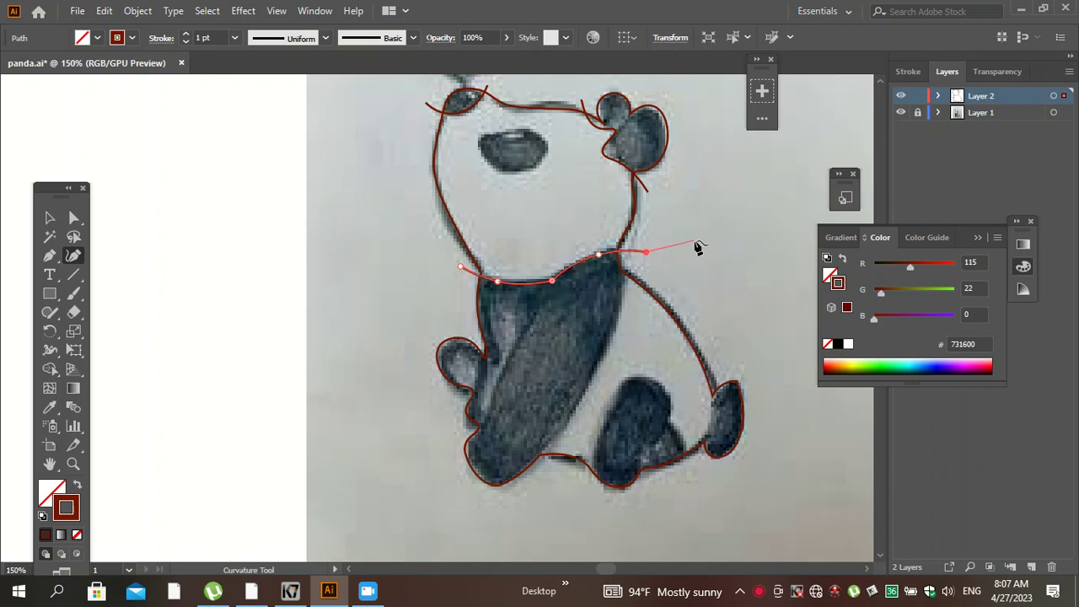
{"action": "key", "text": "Escape"}
{"action": "left_click", "coordinate": [588, 175]}
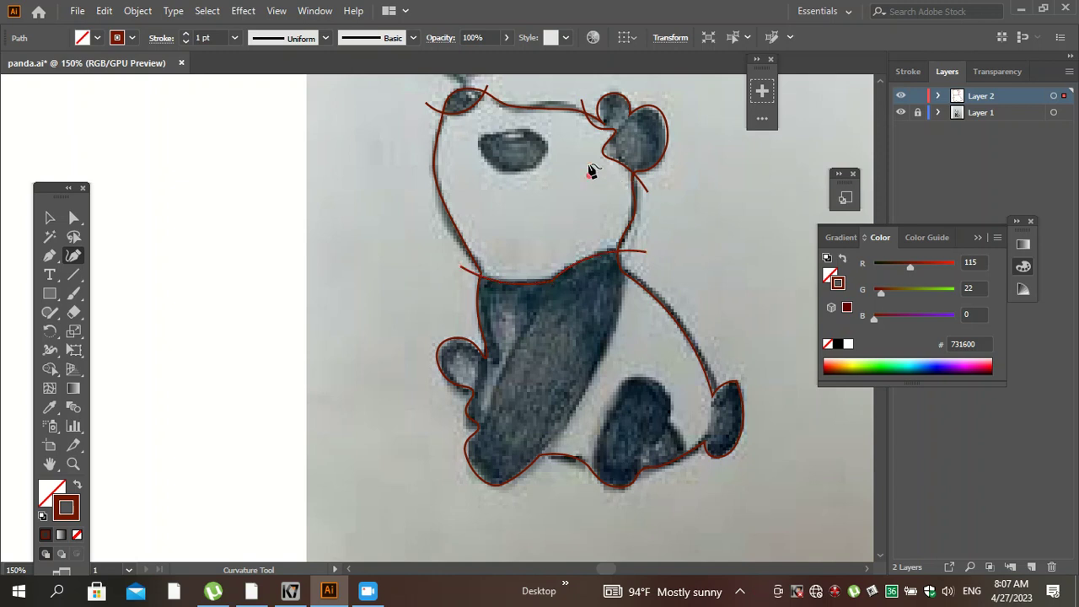
{"action": "left_click", "coordinate": [623, 124]}
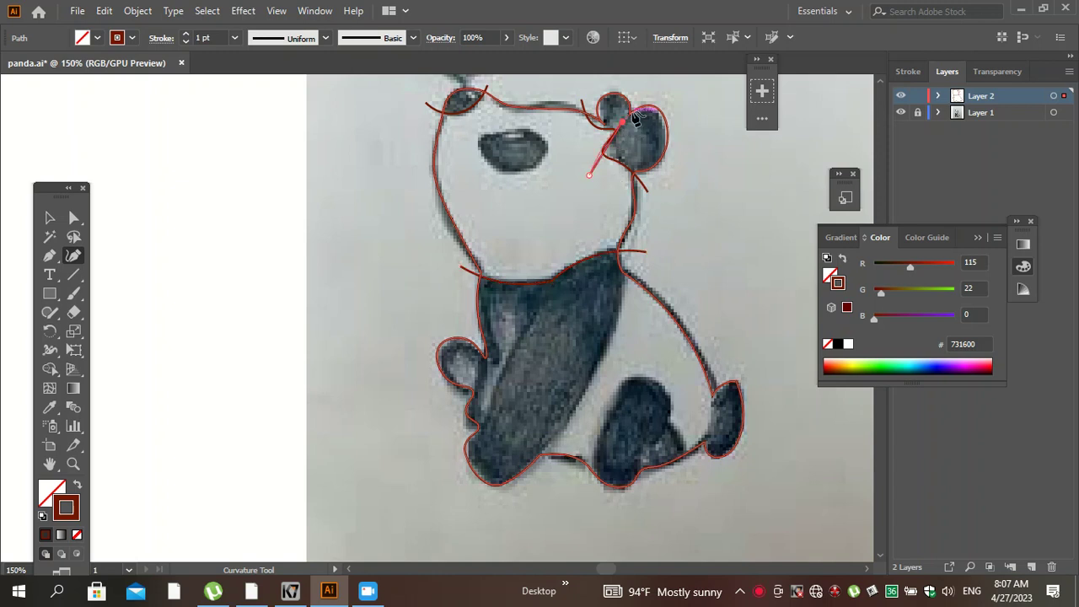
{"action": "left_click", "coordinate": [671, 89]}
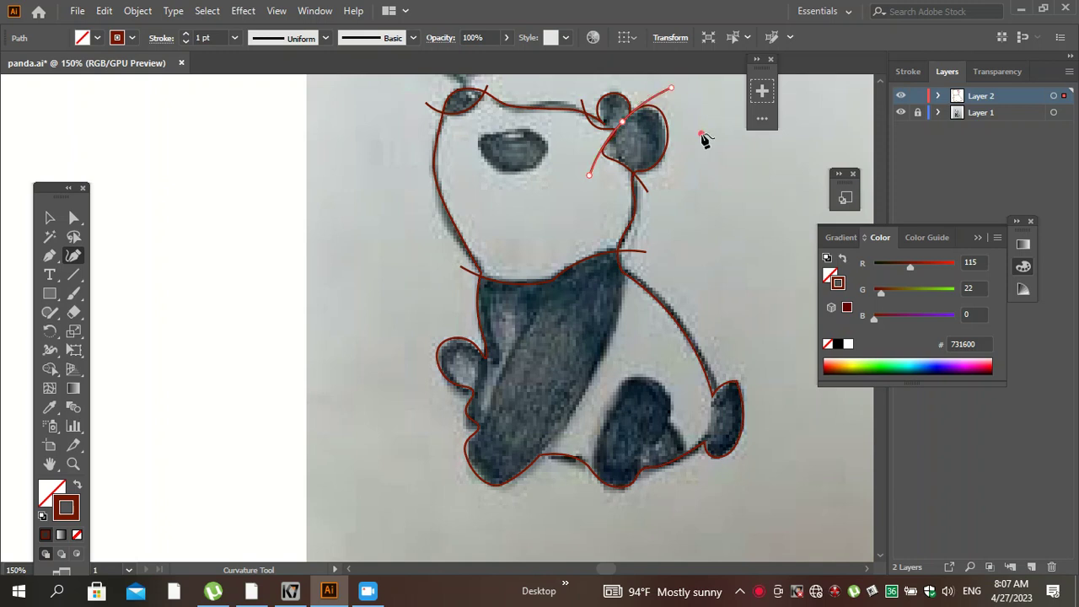
{"action": "key", "text": "Escape"}
Draw a long curve from the right shoulder down past the left foot, adjusting its top point.
{"action": "left_click", "coordinate": [630, 240]}
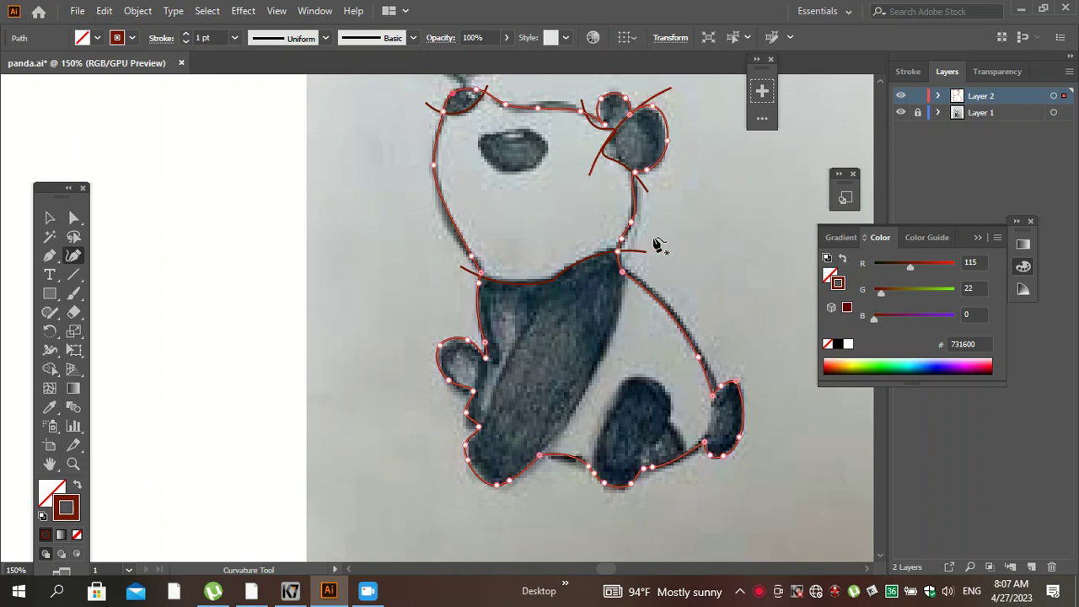
{"action": "left_click", "coordinate": [636, 233]}
{"action": "left_click", "coordinate": [614, 328]}
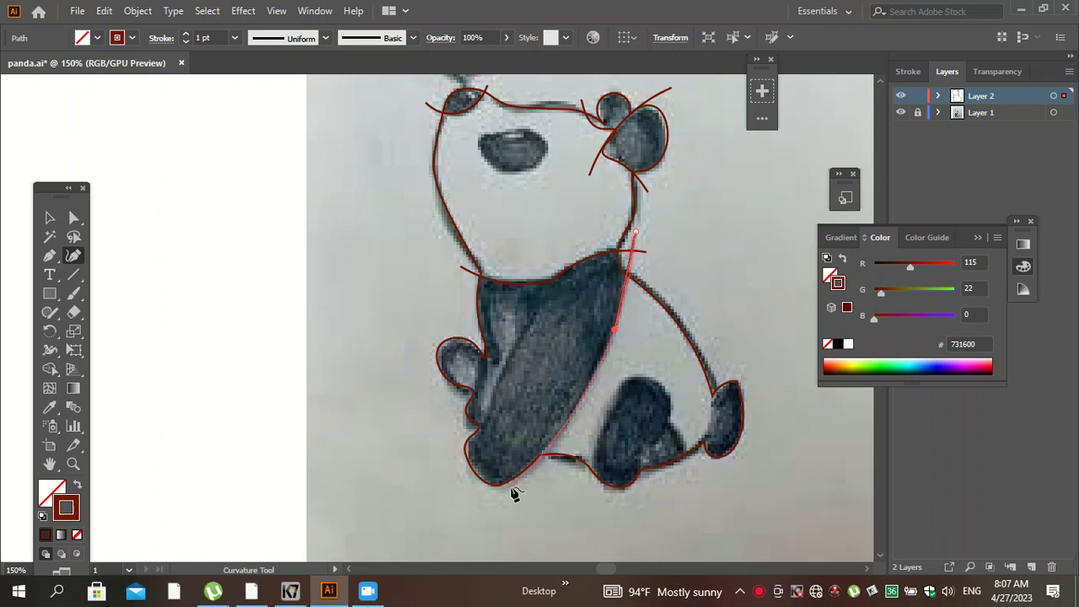
{"action": "left_click", "coordinate": [487, 510]}
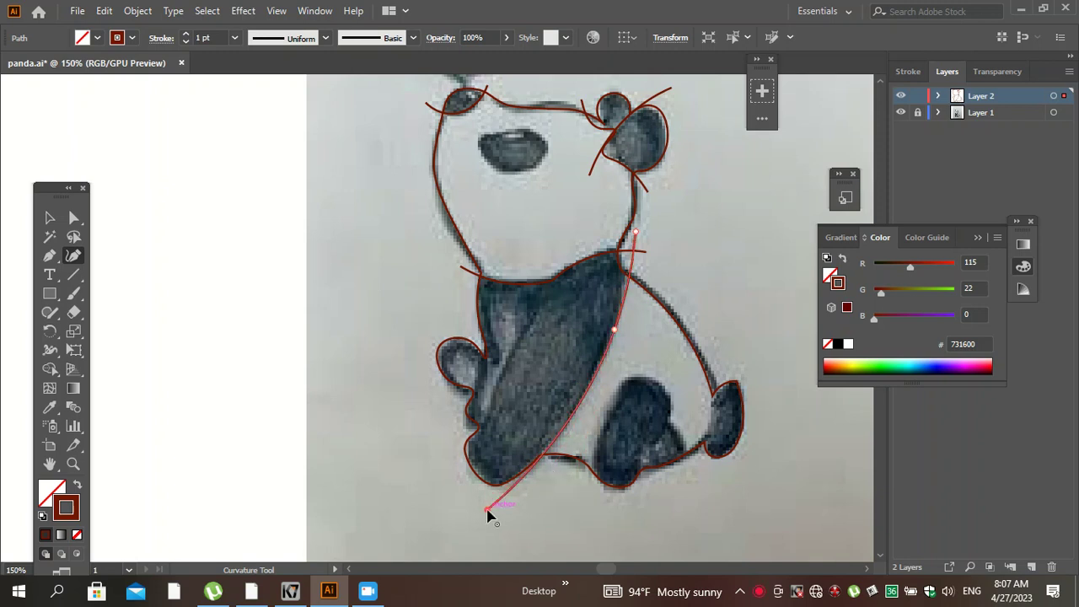
{"action": "key", "text": "Escape"}
{"action": "left_click_drag", "start_coordinate": [635, 238], "coordinate": [620, 224]}
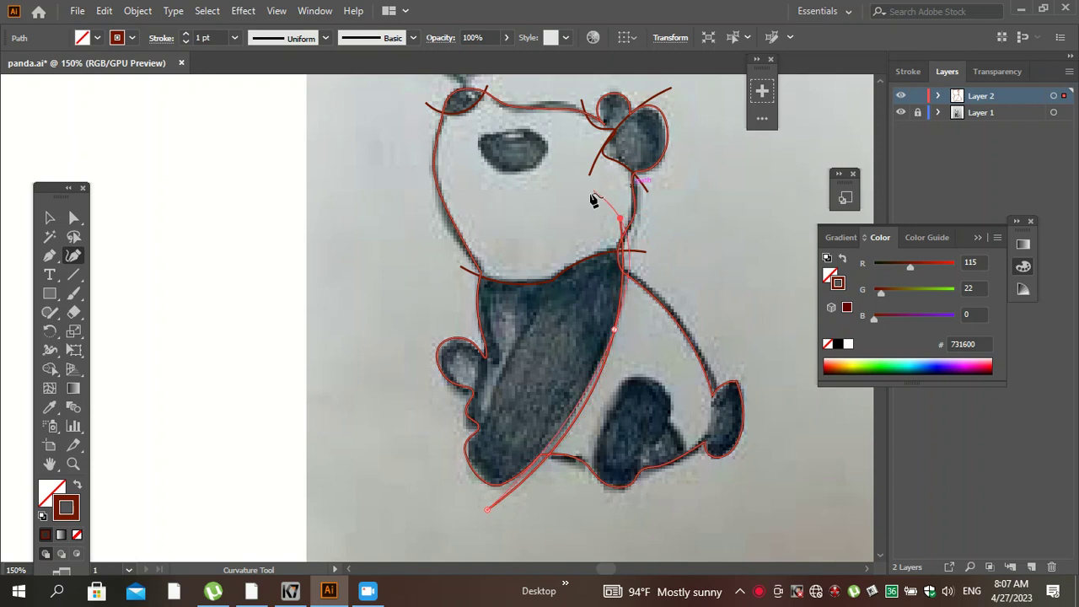
{"action": "left_click", "coordinate": [616, 202]}
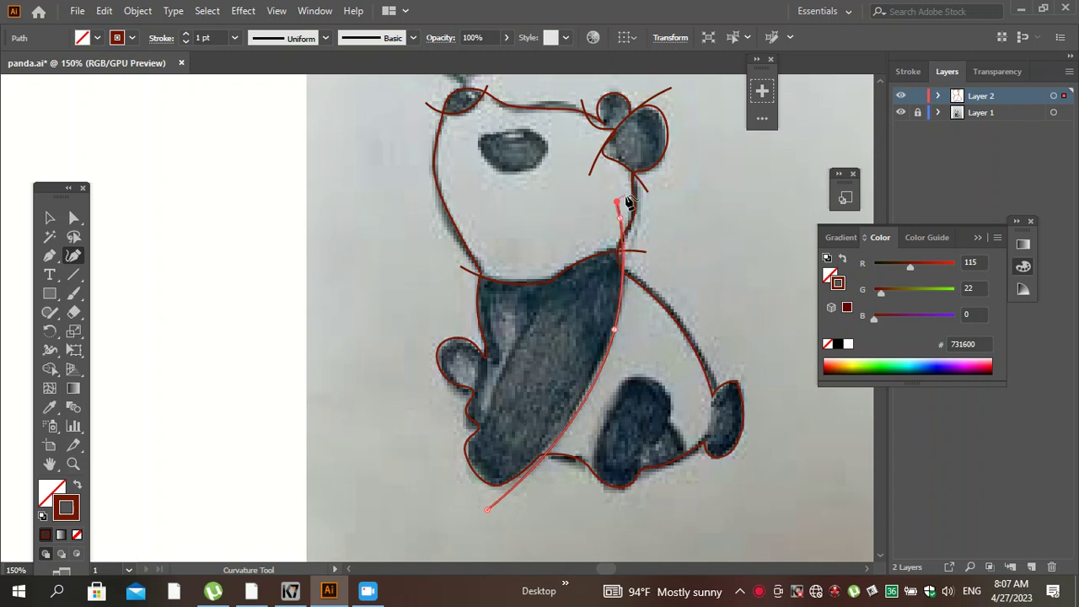
{"action": "left_click", "coordinate": [721, 218]}
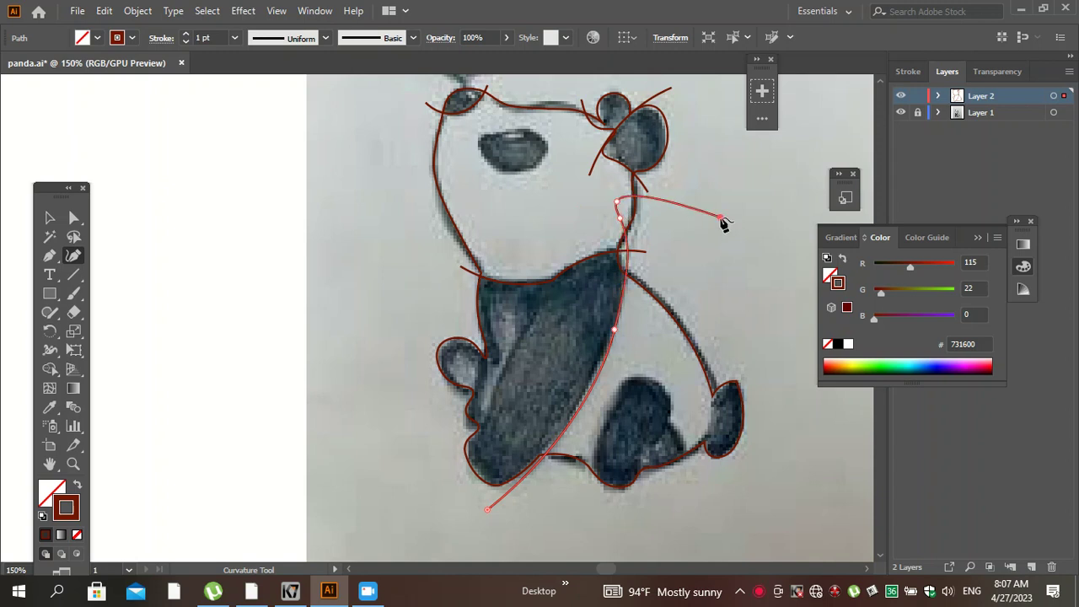
{"action": "key", "text": "Escape"}
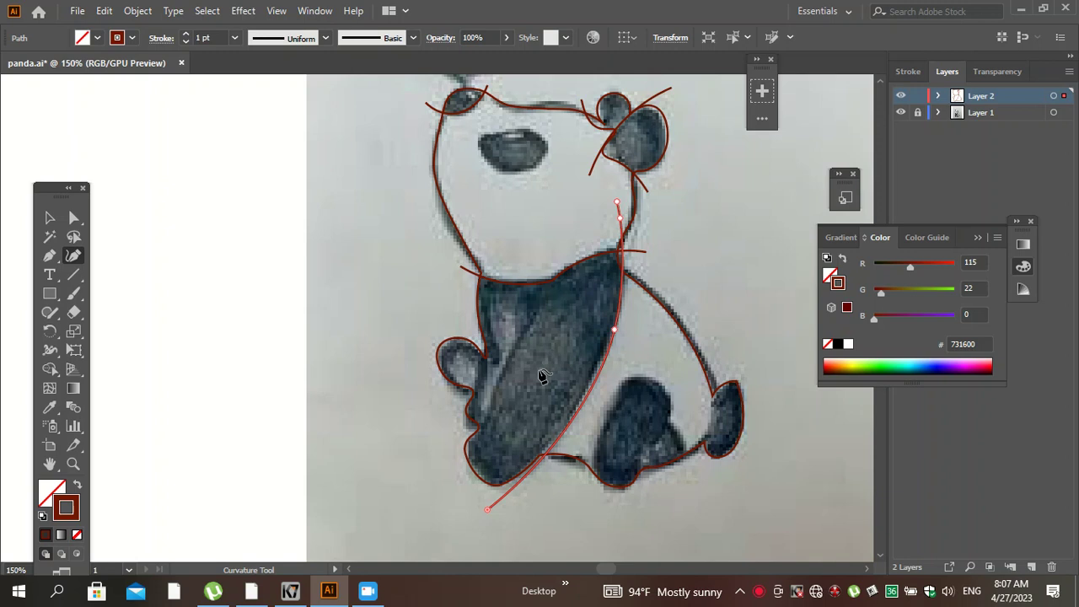
Trace the arm patch edges: a line up toward the neck and a curve up the left arm.
{"action": "left_click", "coordinate": [460, 469]}
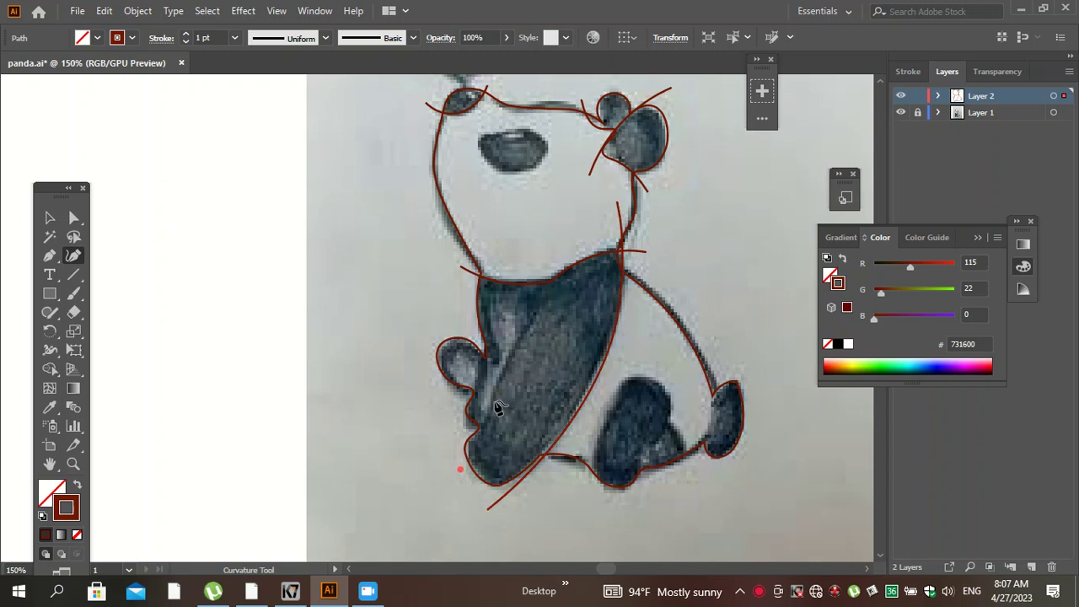
{"action": "left_click", "coordinate": [493, 400]}
{"action": "left_click", "coordinate": [540, 304]}
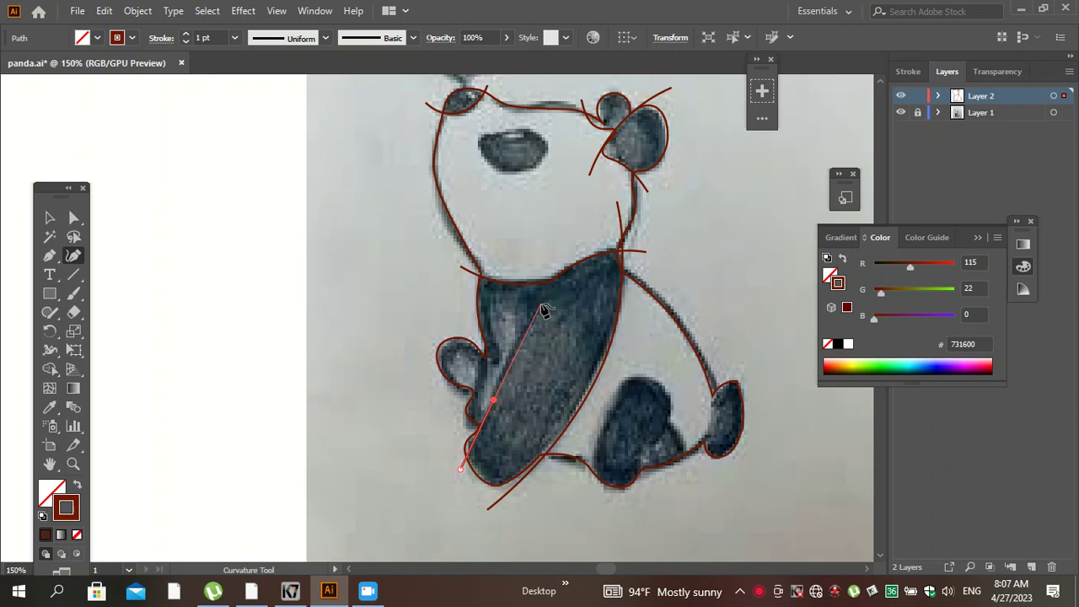
{"action": "left_click", "coordinate": [606, 230]}
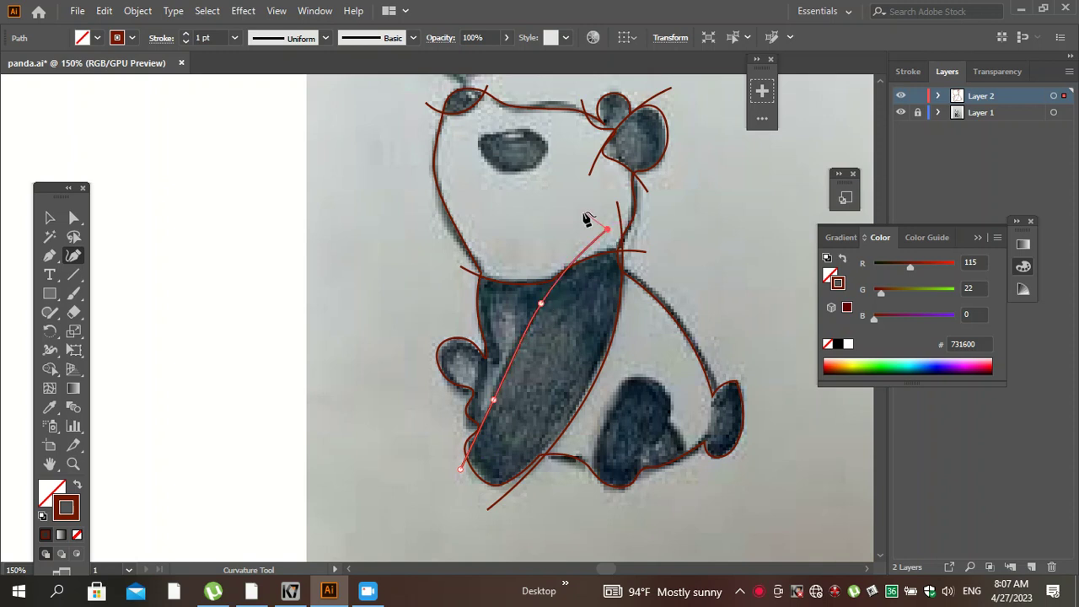
{"action": "key", "text": "Escape"}
{"action": "left_click", "coordinate": [426, 521]}
{"action": "left_click", "coordinate": [443, 424]}
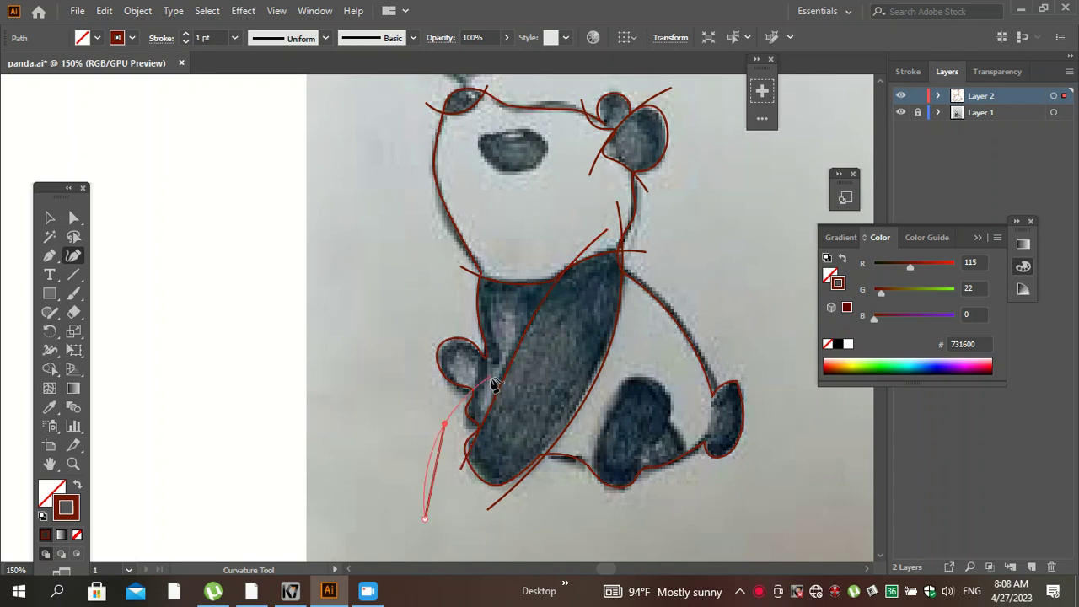
{"action": "left_click", "coordinate": [482, 372]}
{"action": "left_click", "coordinate": [468, 307]}
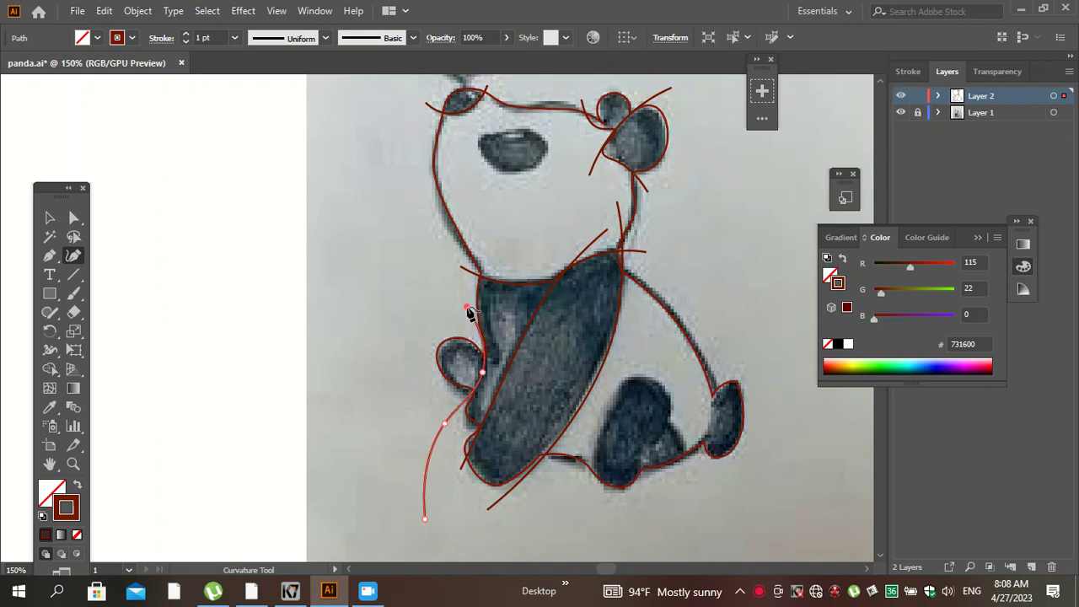
{"action": "key", "text": "Escape"}
Draw a curve beside the right foot extending below it.
{"action": "left_click", "coordinate": [705, 337]}
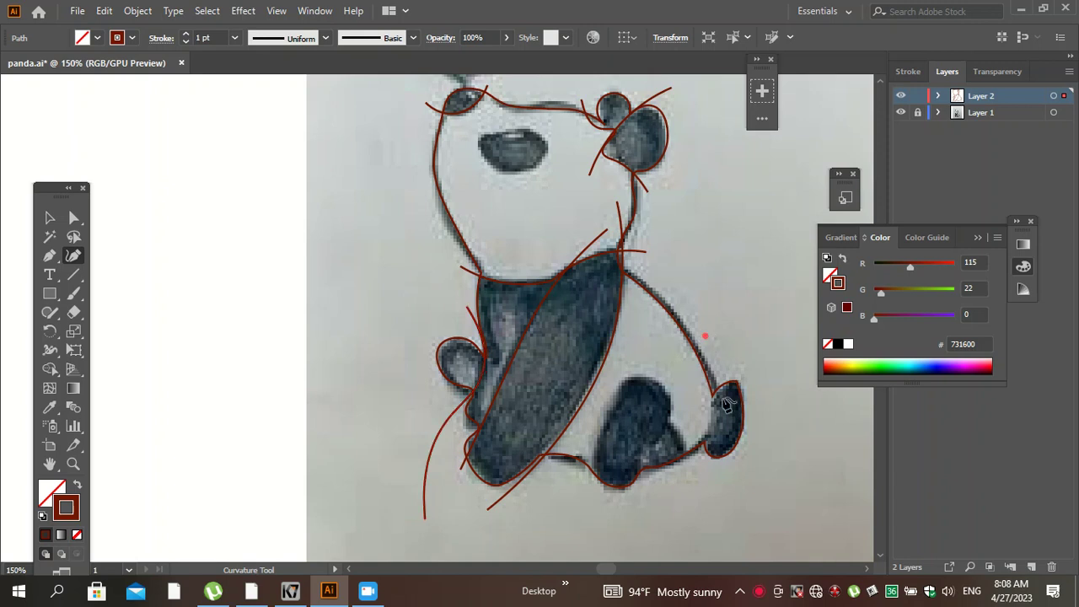
{"action": "left_click", "coordinate": [712, 419]}
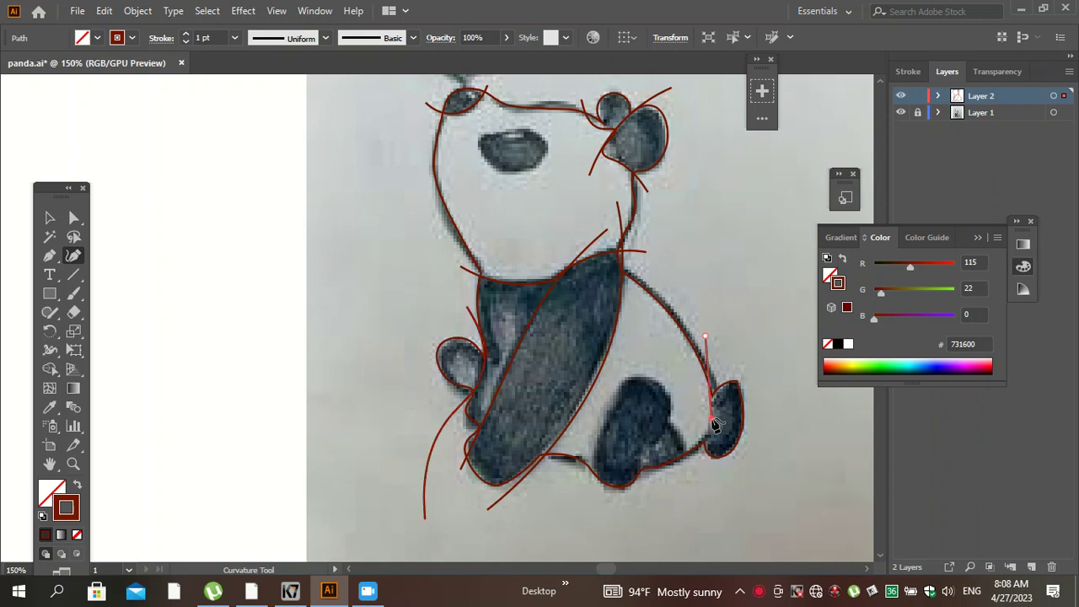
{"action": "left_click", "coordinate": [653, 498]}
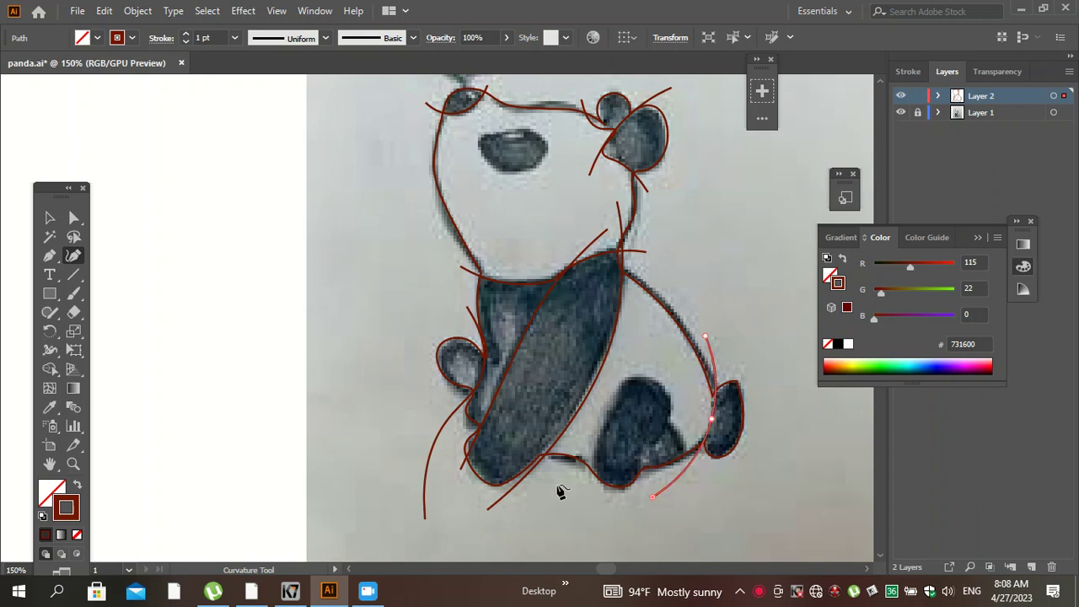
{"action": "key", "text": "Escape"}
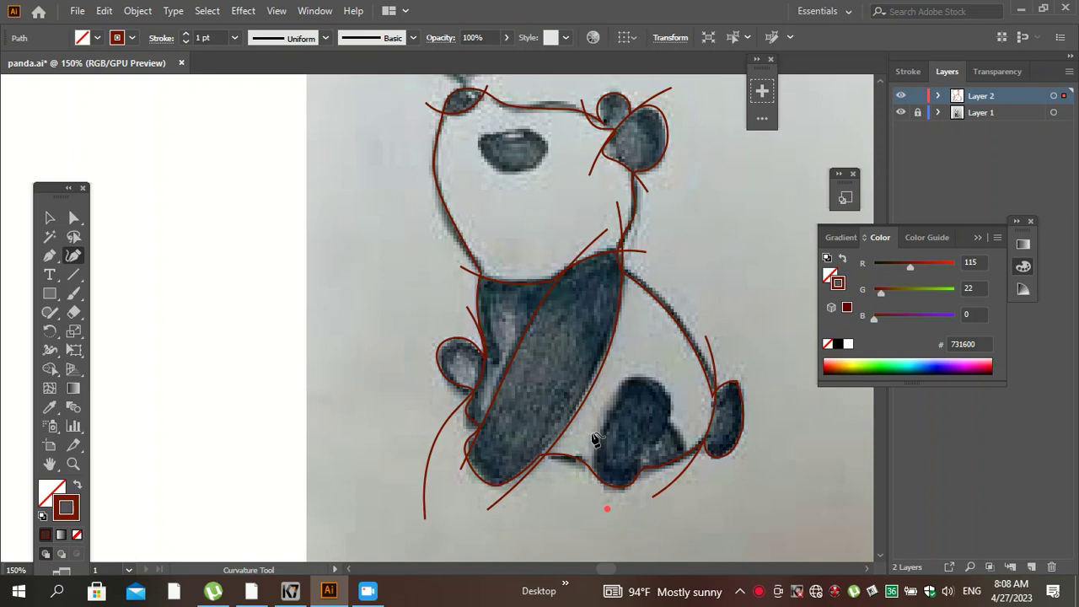
Outline the middle foot up its left edge, across the top and down its inner edge.
{"action": "left_click", "coordinate": [593, 458]}
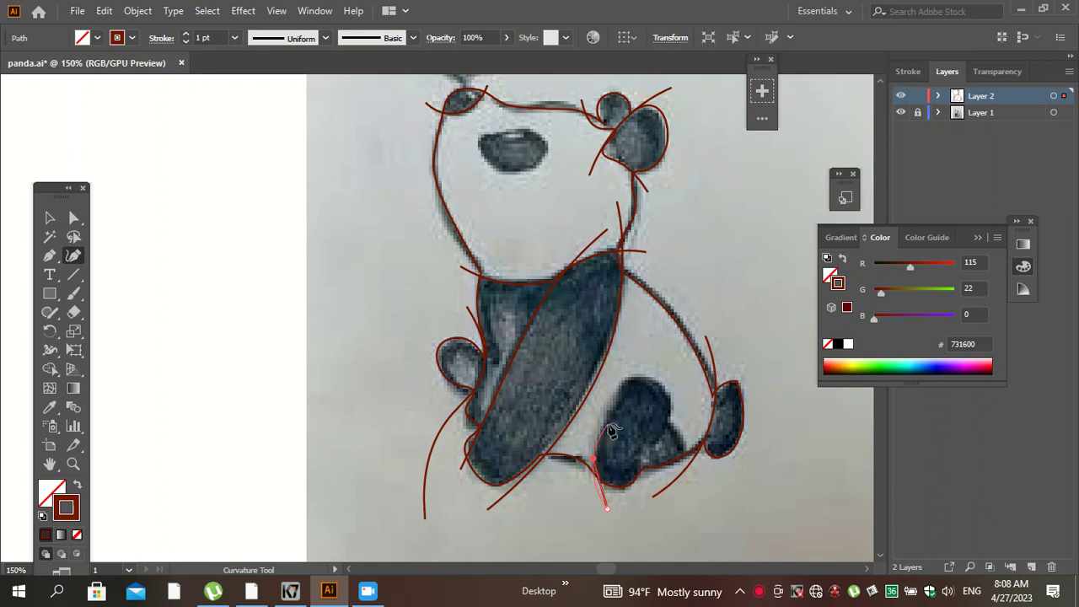
{"action": "left_click", "coordinate": [609, 425]}
{"action": "left_click", "coordinate": [628, 381]}
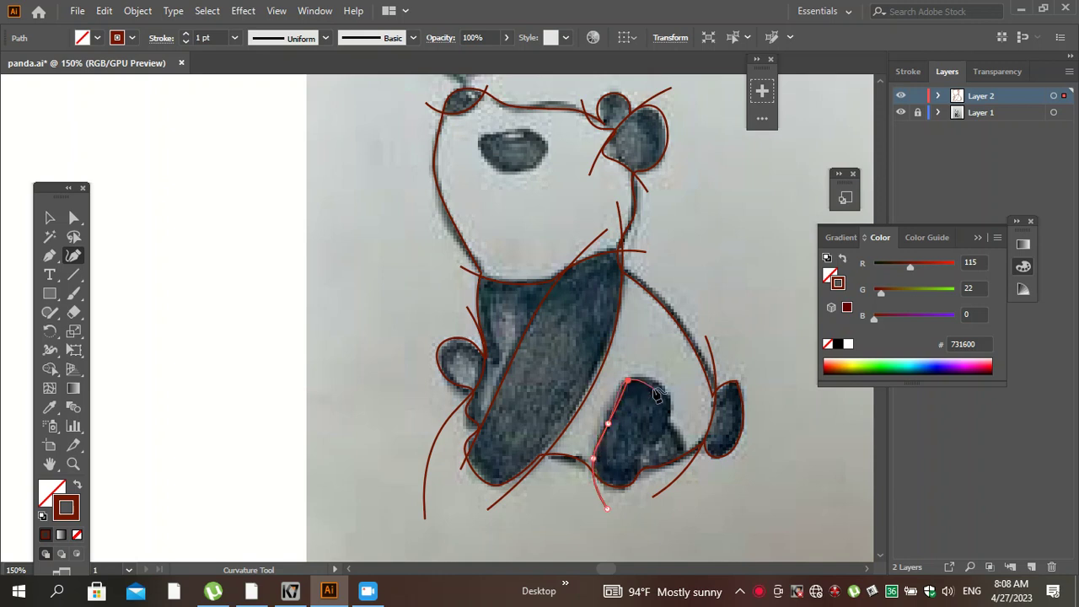
{"action": "left_click", "coordinate": [668, 392]}
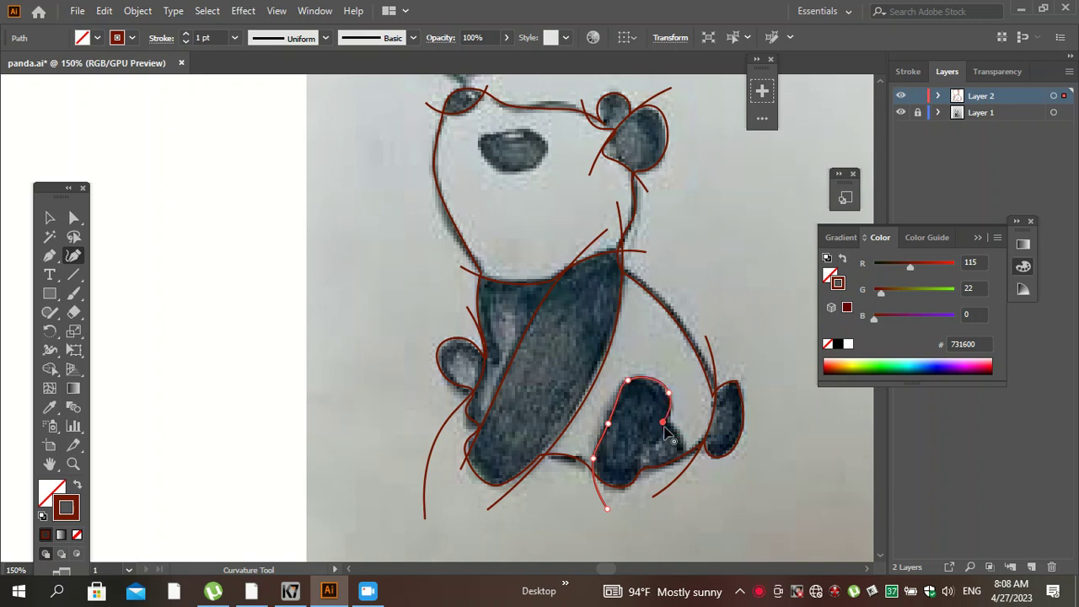
{"action": "left_click", "coordinate": [662, 421]}
{"action": "left_click", "coordinate": [667, 414]}
{"action": "left_click", "coordinate": [672, 426]}
{"action": "left_click", "coordinate": [692, 498]}
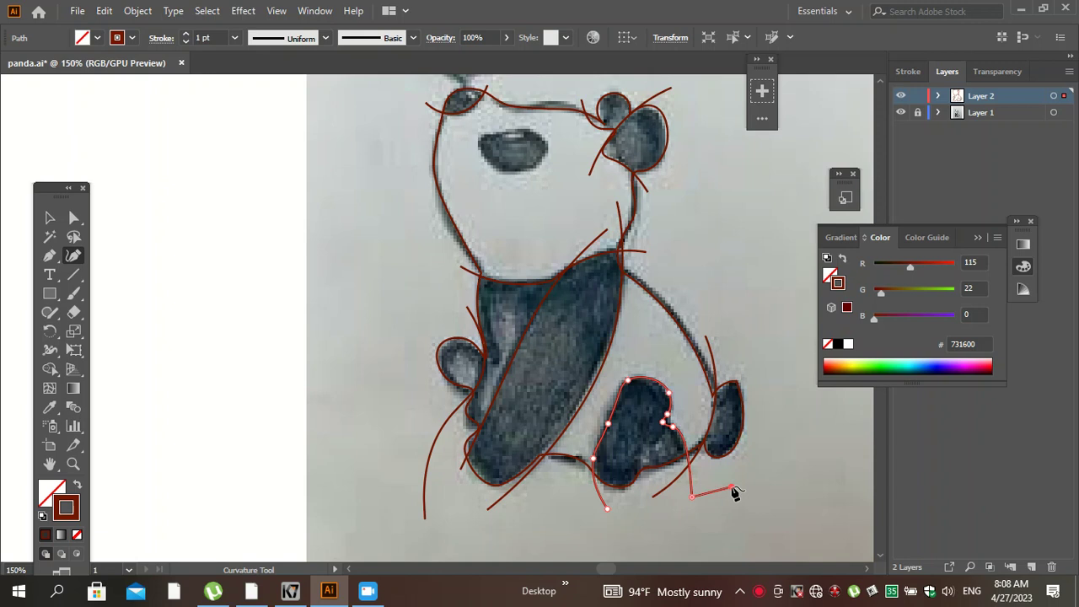
{"action": "key", "text": "Escape"}
{"action": "key", "text": "Escape"}
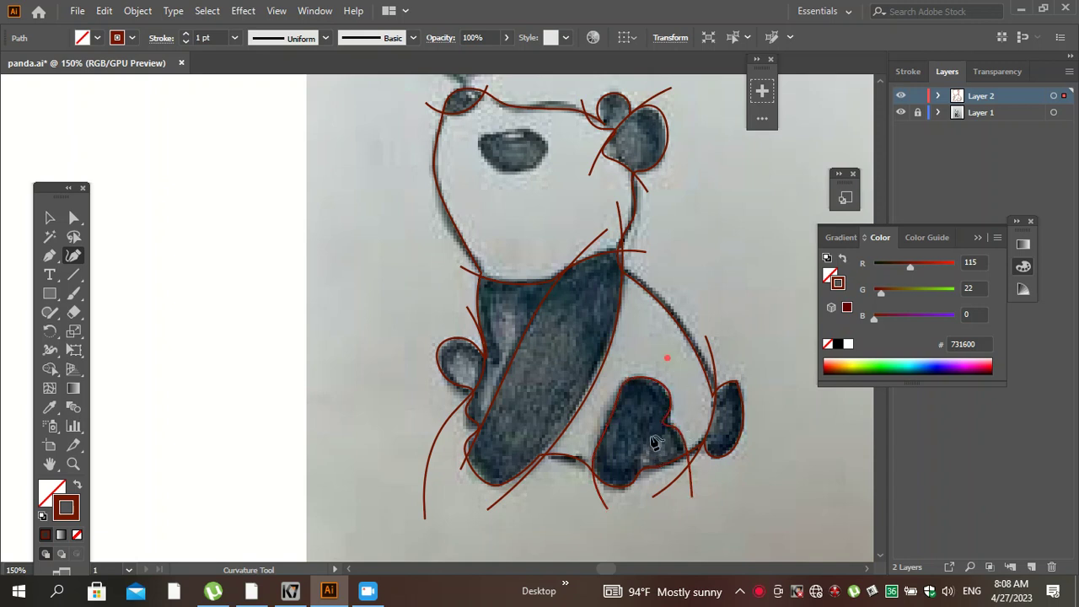
Add a curve down the foot's right edge, discarding an unfinished attempt.
{"action": "left_click", "coordinate": [652, 437]}
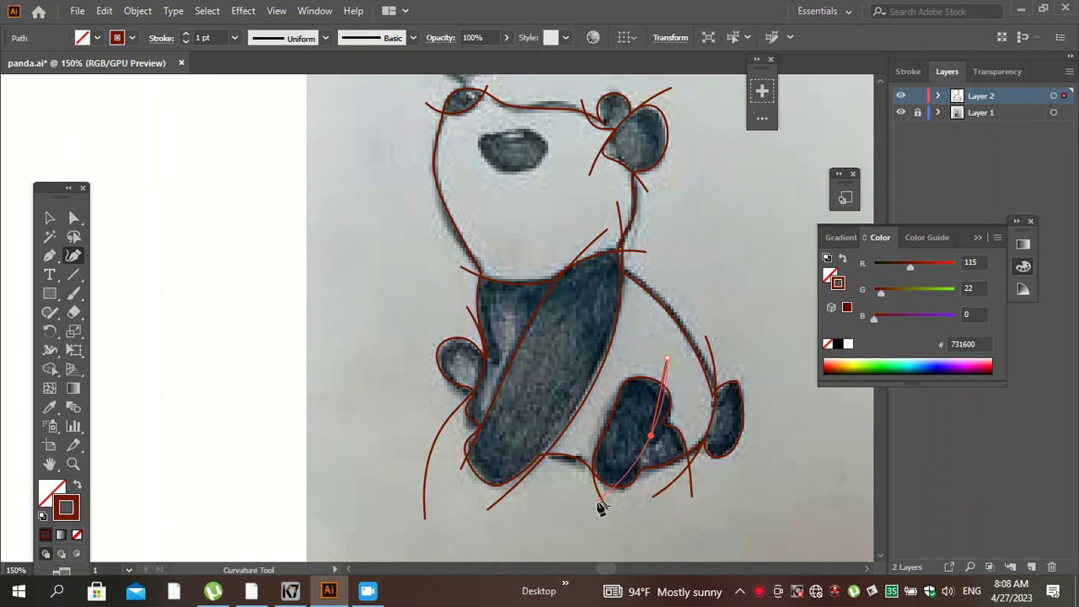
{"action": "key", "text": "Escape"}
{"action": "key", "text": "Escape"}
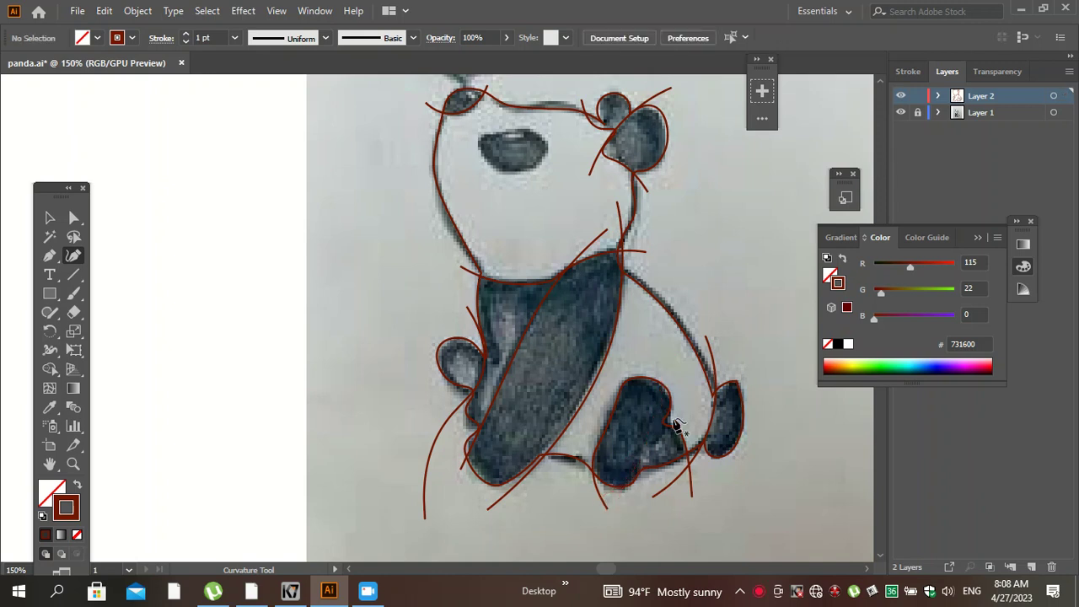
{"action": "left_click", "coordinate": [674, 414]}
{"action": "left_click", "coordinate": [647, 444]}
{"action": "double_click", "coordinate": [646, 523]}
{"action": "key", "text": "Escape"}
Outline the dark eye patch oval with a closed curve.
{"action": "scroll", "coordinate": [674, 472], "scroll_direction": "up", "scroll_amount": 3}
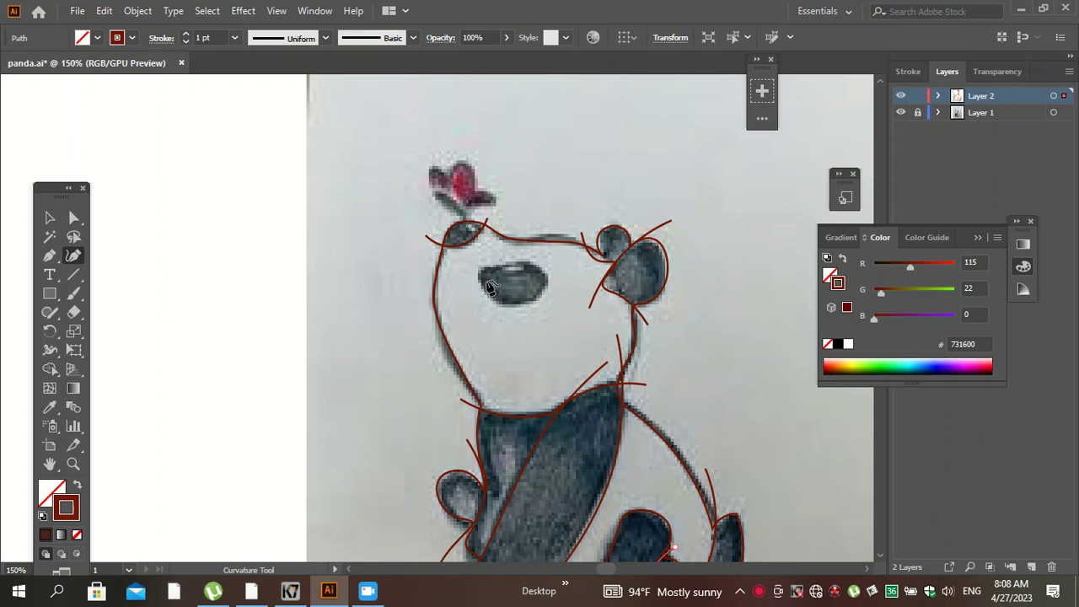
{"action": "left_click", "coordinate": [479, 275]}
{"action": "left_click", "coordinate": [495, 302]}
{"action": "left_click", "coordinate": [532, 302]}
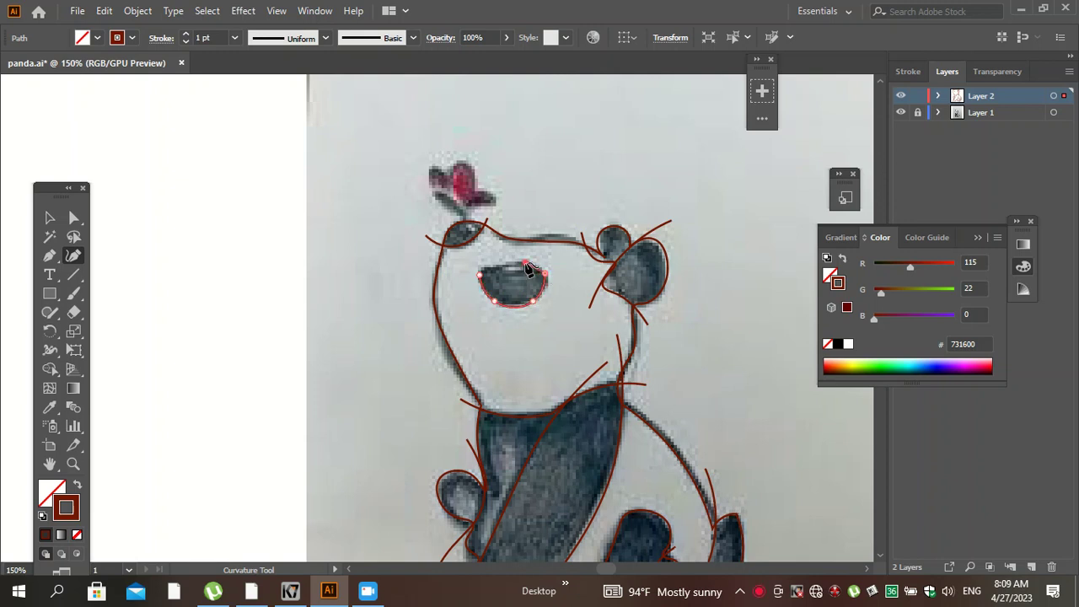
{"action": "left_click", "coordinate": [500, 264]}
{"action": "left_click", "coordinate": [482, 275]}
{"action": "left_click", "coordinate": [482, 274]}
Draw a small closed highlight shape along the top edge of the eye patch.
{"action": "scroll", "coordinate": [499, 284], "scroll_direction": "up", "scroll_amount": 4, "text": "alt"}
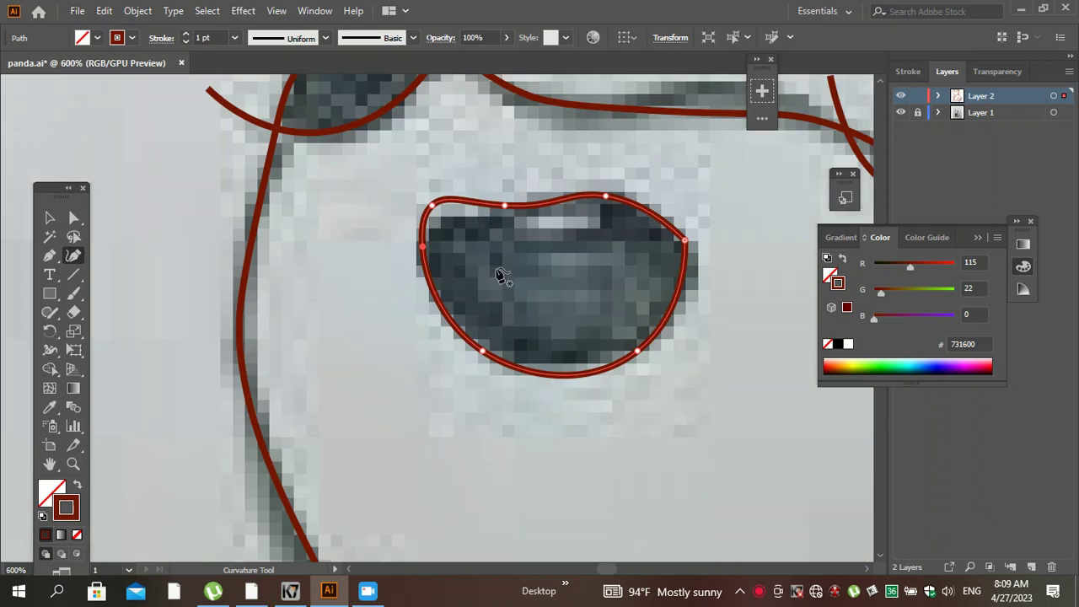
{"action": "left_click", "coordinate": [481, 226]}
{"action": "left_click", "coordinate": [526, 230]}
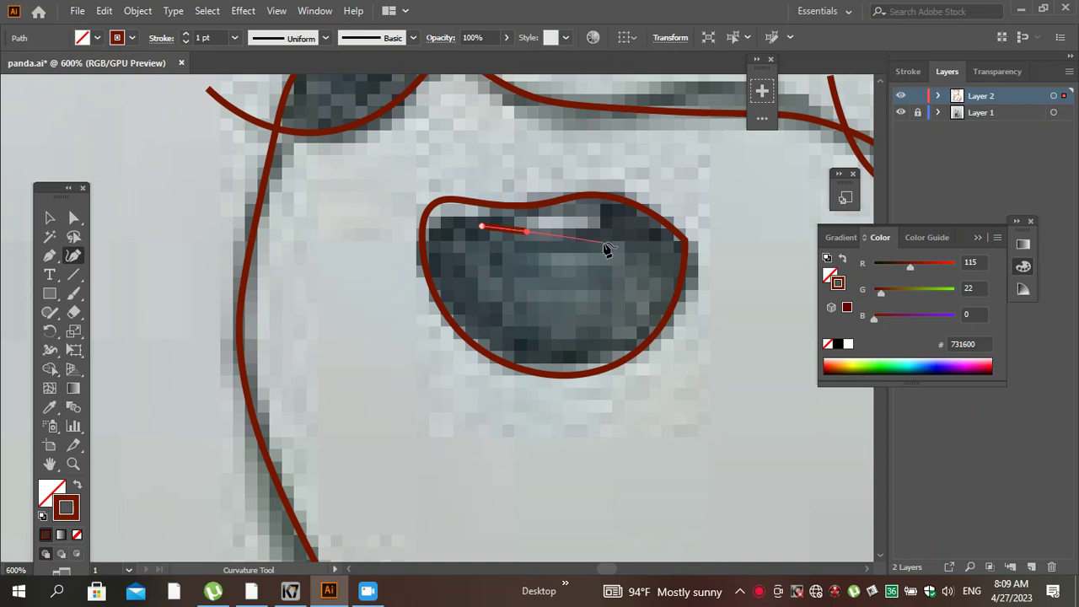
{"action": "left_click", "coordinate": [613, 229]}
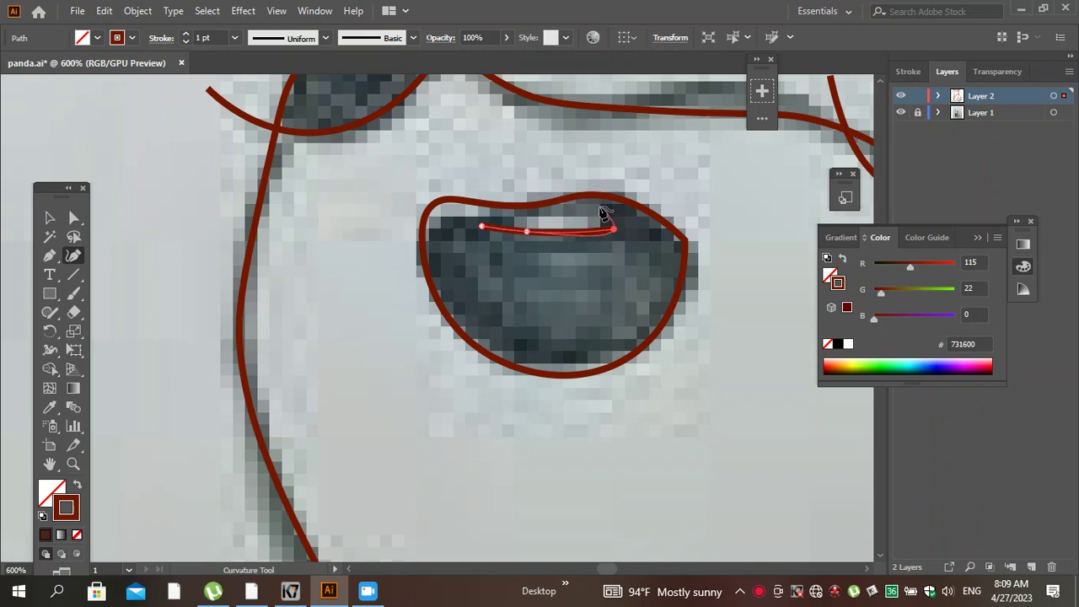
{"action": "left_click", "coordinate": [594, 208]}
{"action": "left_click", "coordinate": [571, 211]}
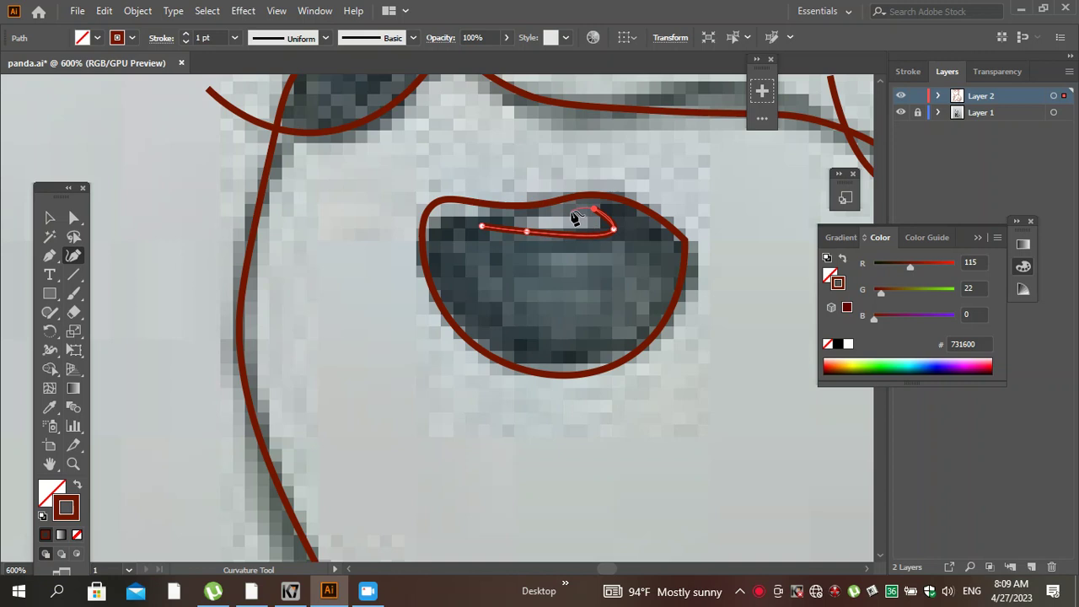
{"action": "left_click", "coordinate": [484, 230]}
{"action": "scroll", "coordinate": [621, 284], "scroll_direction": "down", "scroll_amount": 3}
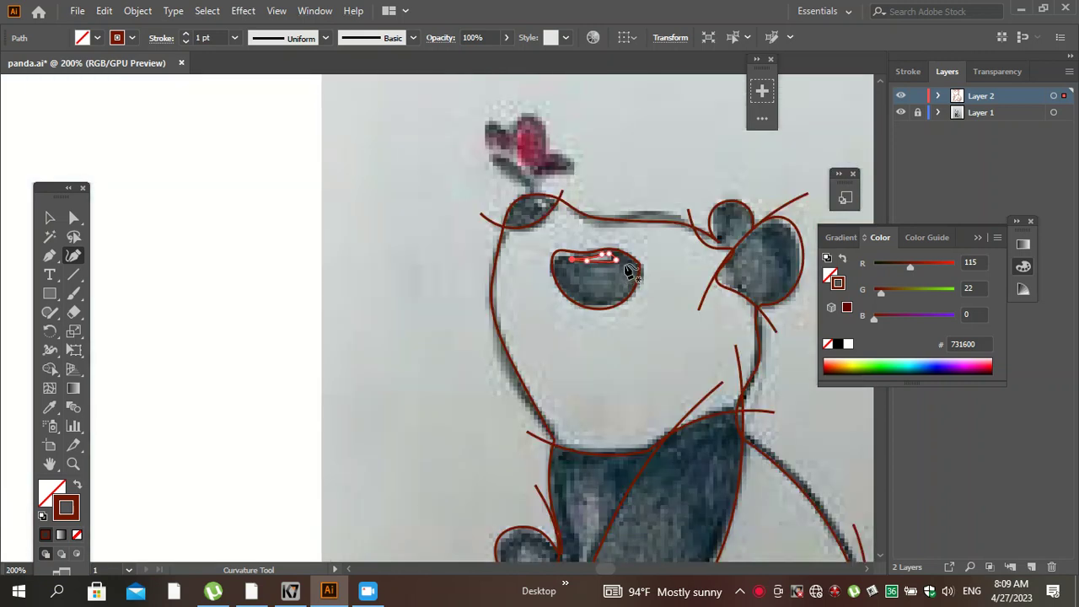
{"action": "scroll", "coordinate": [539, 192], "scroll_direction": "up", "scroll_amount": 1}
{"action": "scroll", "coordinate": [540, 192], "scroll_direction": "up", "scroll_amount": 1}
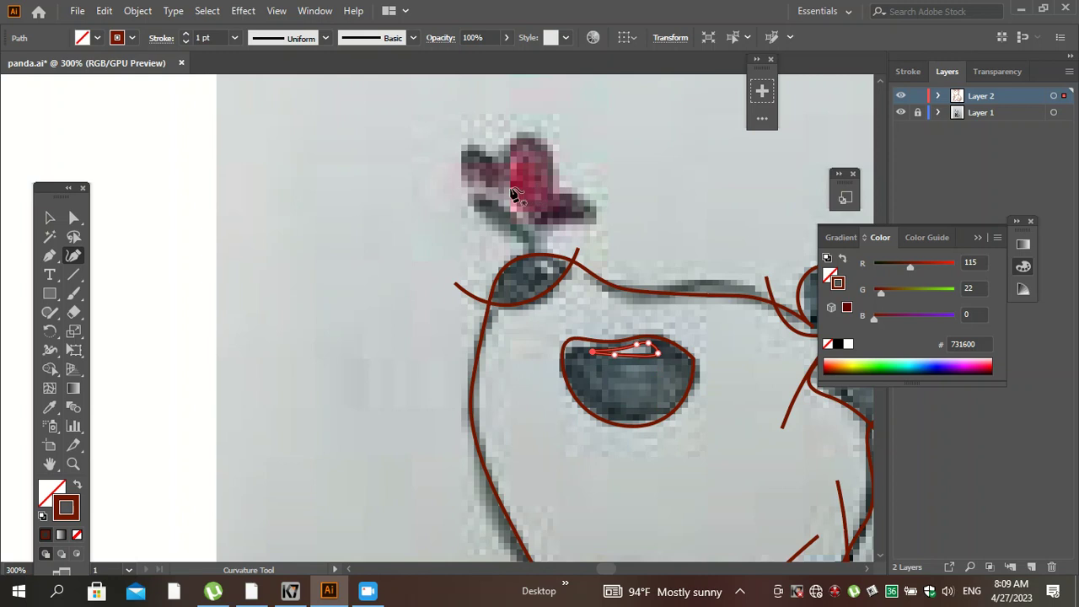
Trace a closed loop around the butterfly's lower wing.
{"action": "left_click", "coordinate": [473, 209]}
{"action": "left_click", "coordinate": [525, 243]}
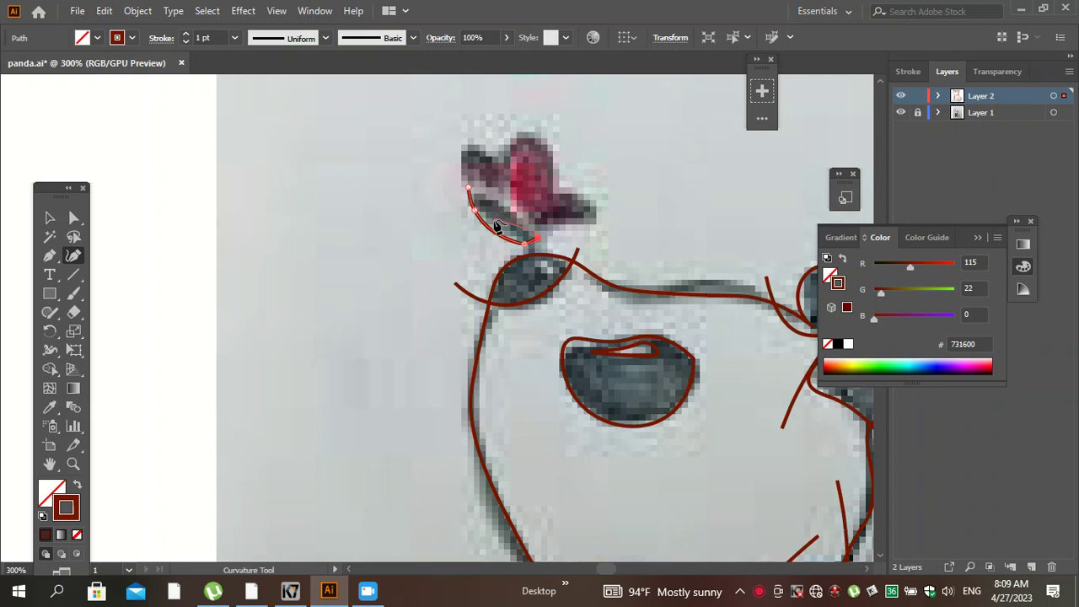
{"action": "left_click", "coordinate": [467, 189]}
Trace a closed outline around the butterfly's upper wings, ending at the start point.
{"action": "left_click", "coordinate": [461, 140]}
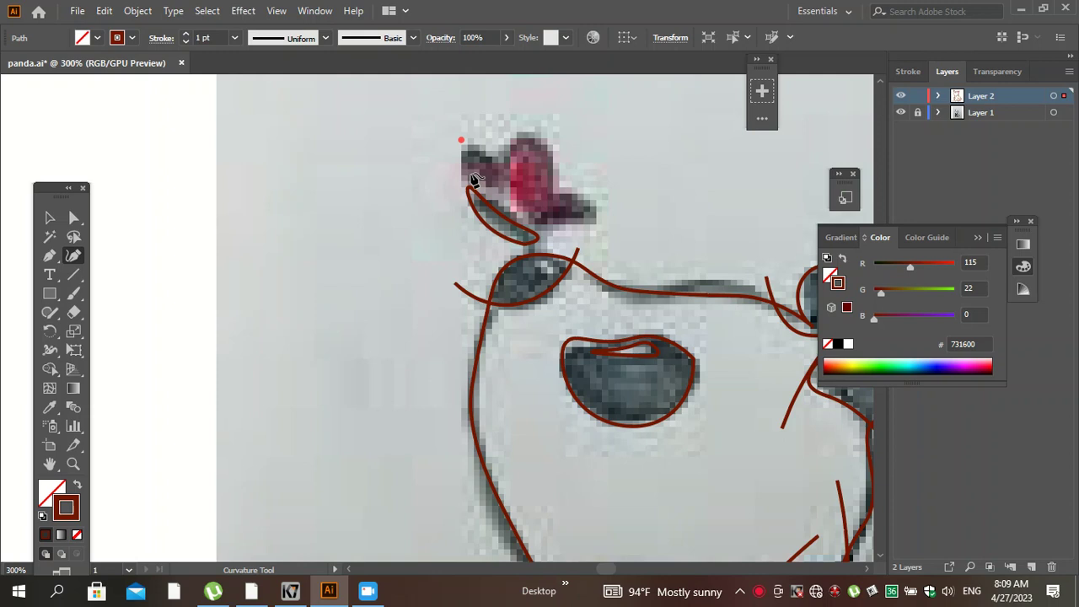
{"action": "left_click", "coordinate": [463, 172]}
{"action": "left_click", "coordinate": [500, 195]}
{"action": "left_click", "coordinate": [525, 220]}
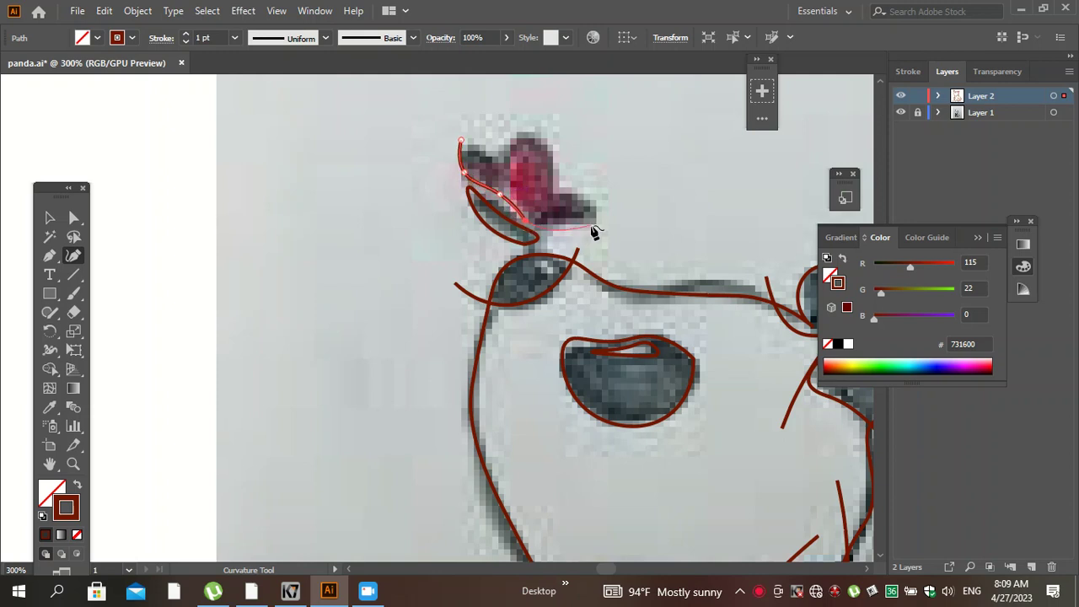
{"action": "left_click", "coordinate": [601, 219]}
{"action": "left_click", "coordinate": [560, 193]}
{"action": "left_click", "coordinate": [548, 154]}
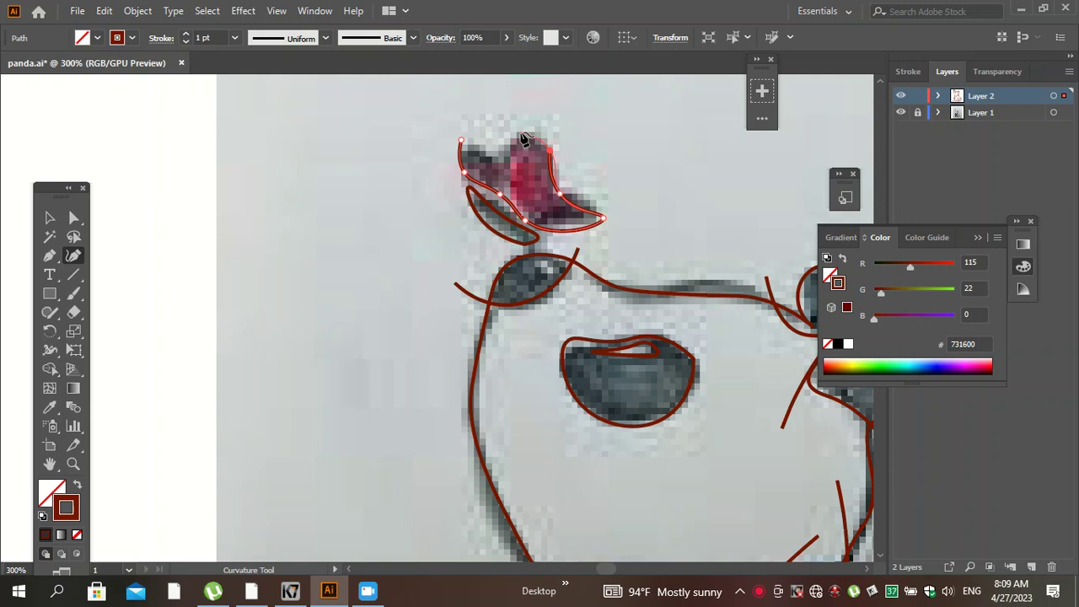
{"action": "left_click", "coordinate": [516, 133]}
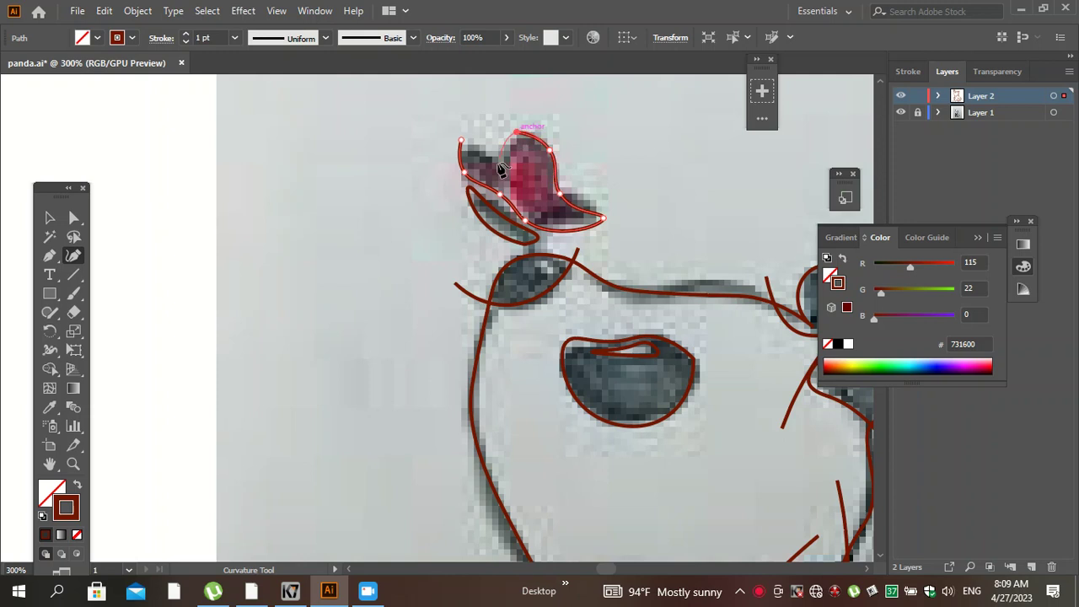
{"action": "left_click", "coordinate": [507, 158]}
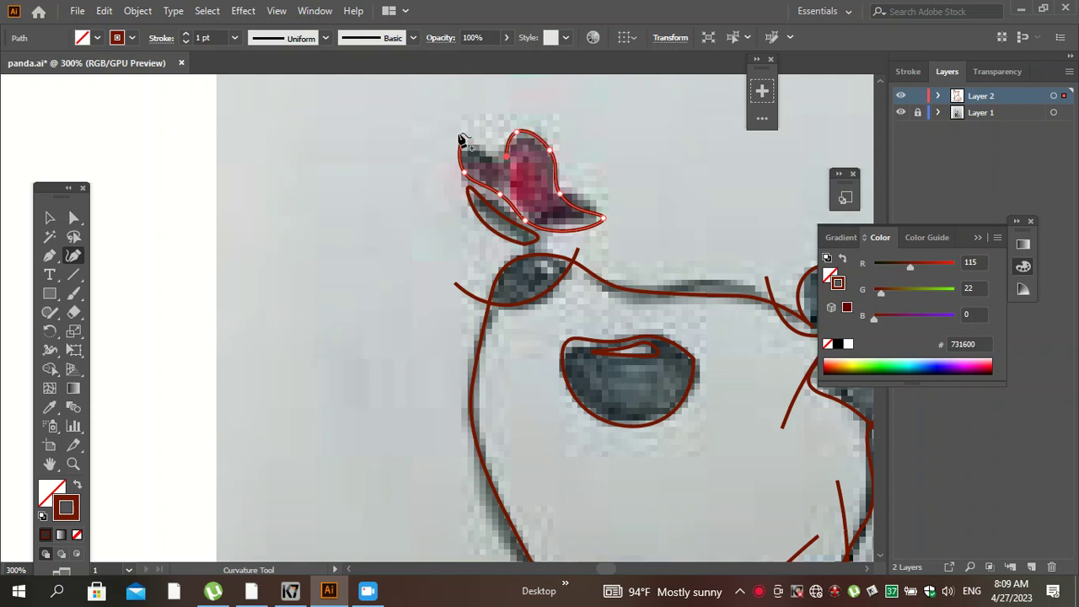
{"action": "left_click", "coordinate": [462, 144]}
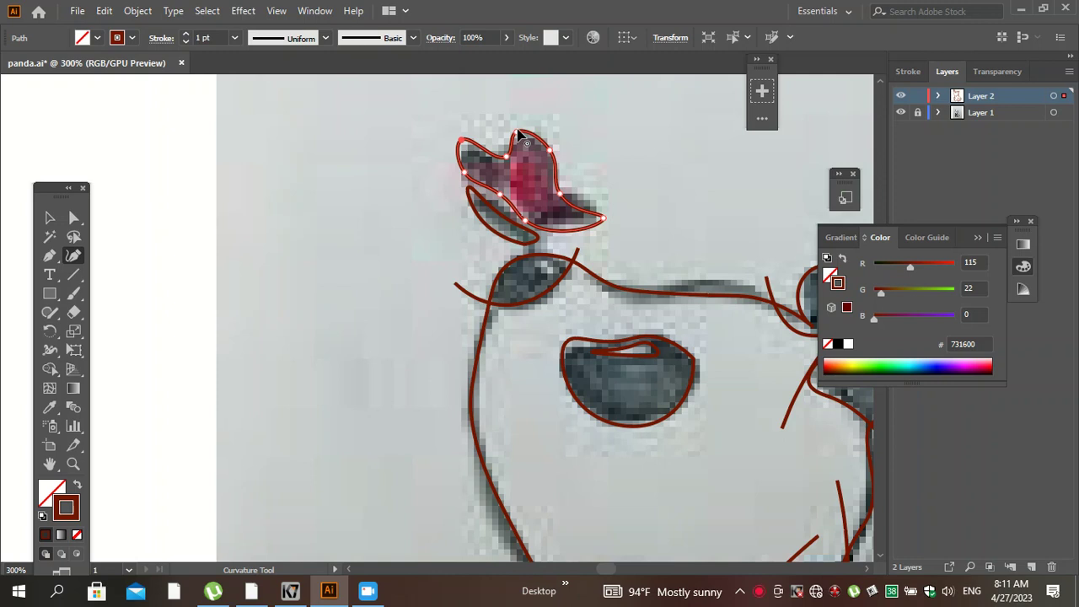
Scroll down the canvas past the butterfly's left wing lobe.
{"action": "scroll", "coordinate": [472, 308], "scroll_direction": "down", "scroll_amount": 3}
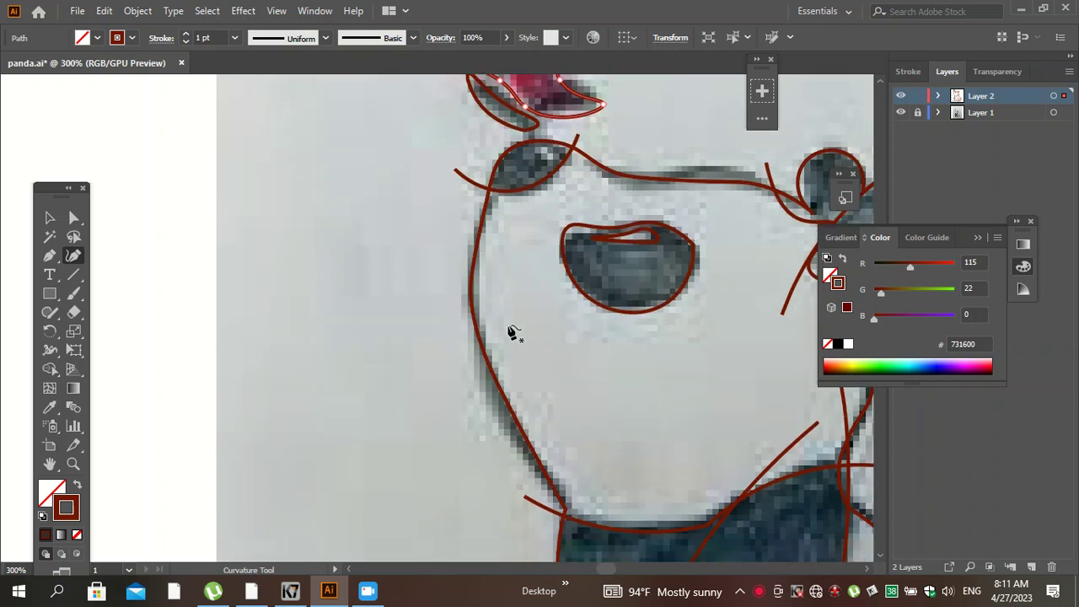
Select the butterfly outline as a whole object to check it.
{"action": "scroll", "coordinate": [602, 330], "scroll_direction": "down", "scroll_amount": 2, "text": "alt"}
{"action": "scroll", "coordinate": [665, 354], "scroll_direction": "down", "scroll_amount": 2}
{"action": "scroll", "coordinate": [715, 393], "scroll_direction": "up", "scroll_amount": 2}
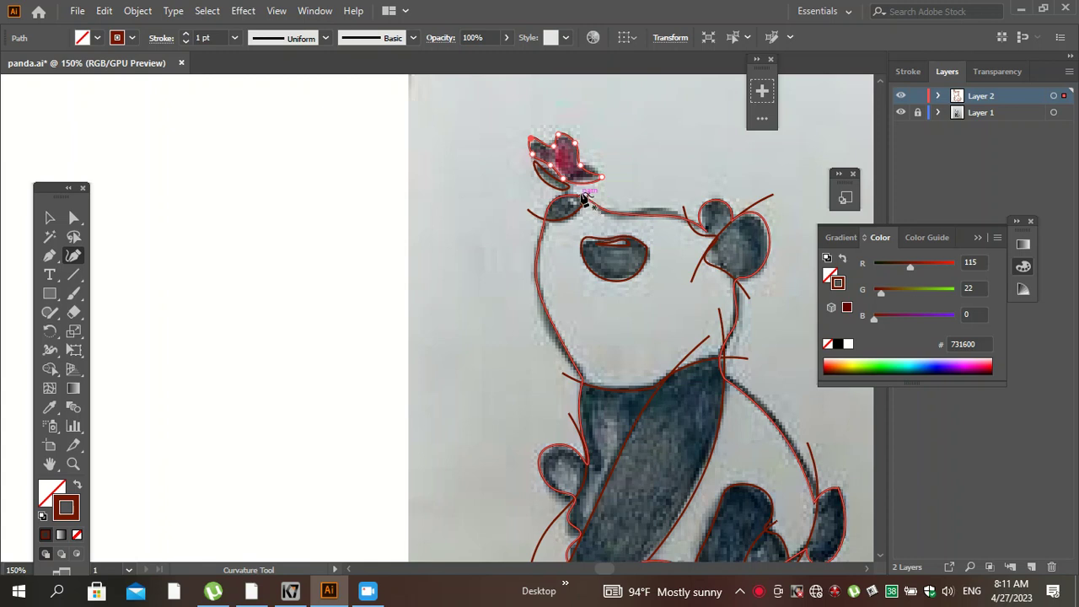
{"action": "scroll", "coordinate": [581, 202], "scroll_direction": "down", "scroll_amount": 2}
{"action": "scroll", "coordinate": [594, 240], "scroll_direction": "down", "scroll_amount": 3}
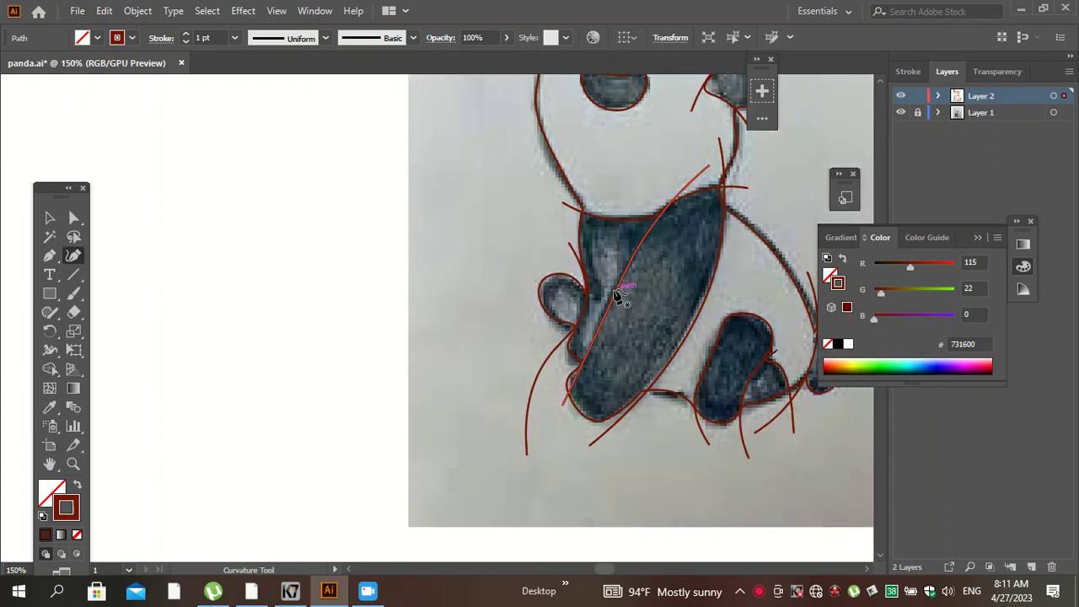
{"action": "scroll", "coordinate": [615, 333], "scroll_direction": "up", "scroll_amount": 2}
{"action": "scroll", "coordinate": [614, 325], "scroll_direction": "up", "scroll_amount": 2}
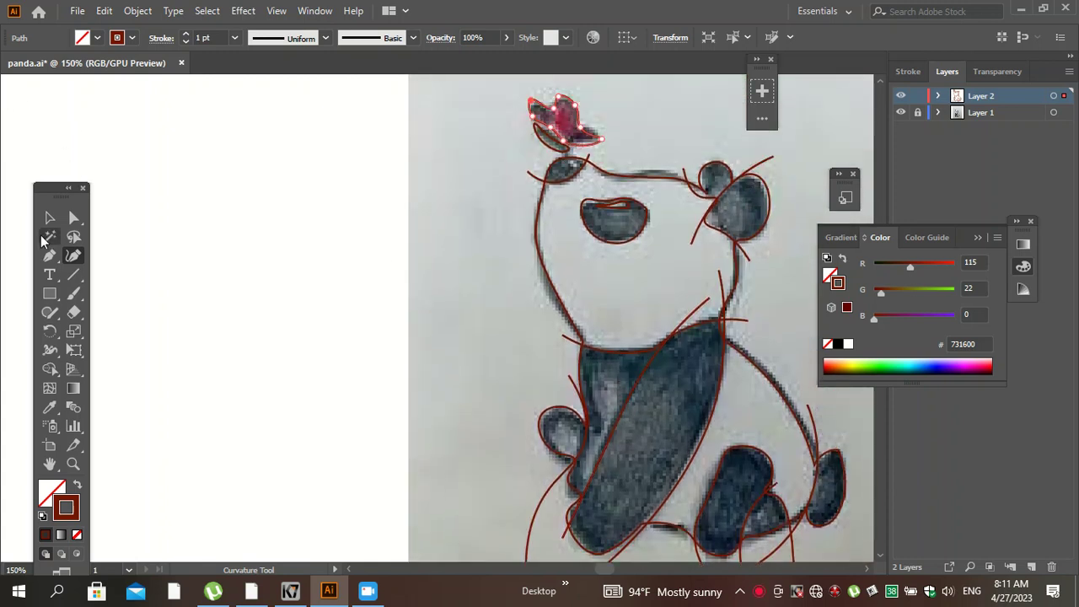
{"action": "left_click", "coordinate": [51, 219]}
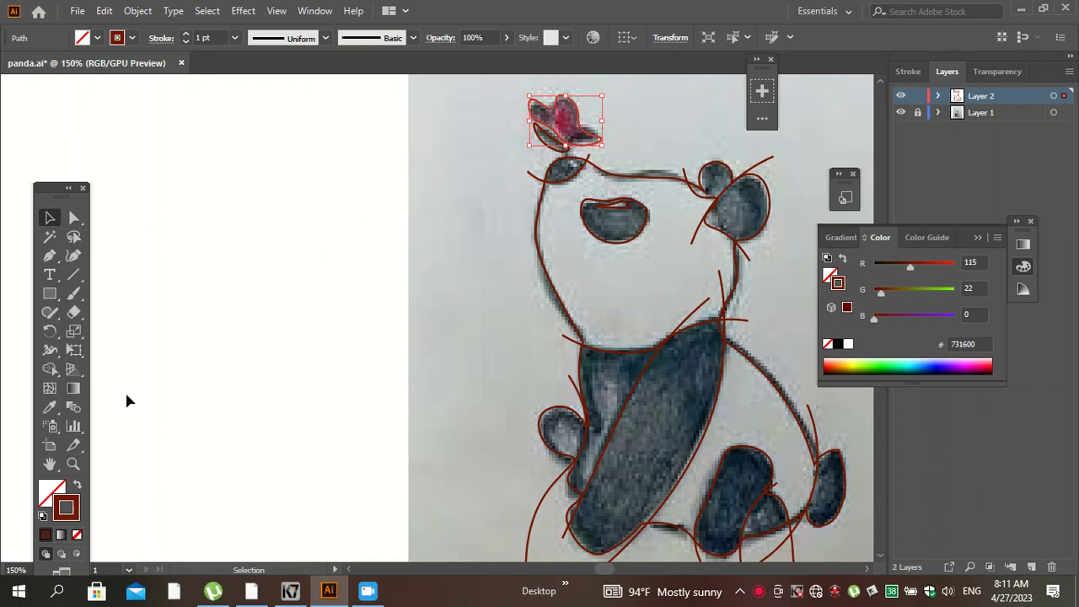
Draw a curved dividing line down the butterfly's middle, drop the stray segment, and select all paths.
{"action": "left_click", "coordinate": [73, 256]}
{"action": "scroll", "coordinate": [563, 125], "scroll_direction": "up", "scroll_amount": 3}
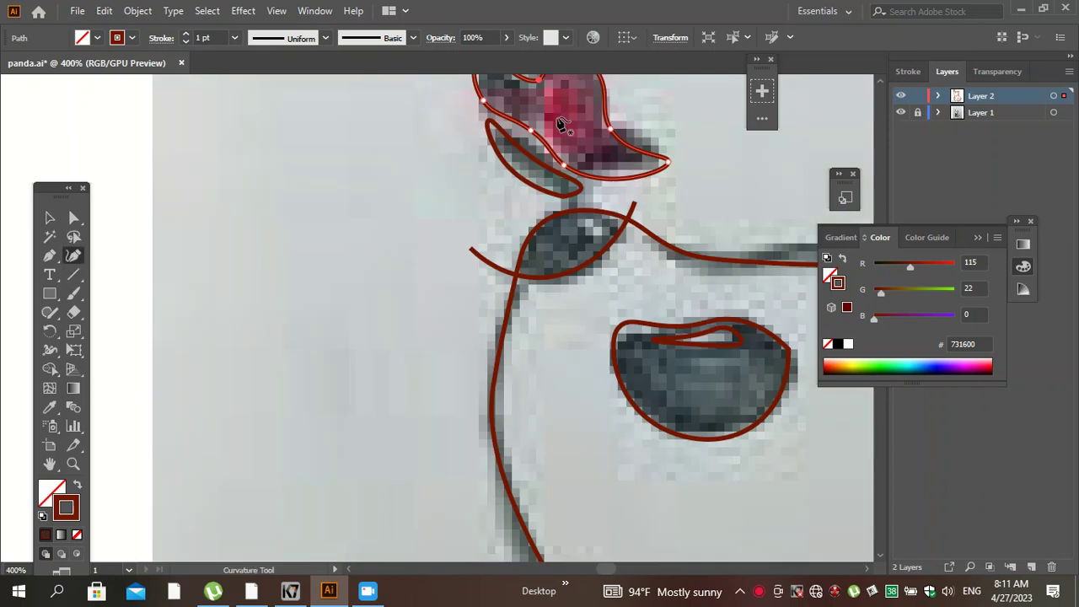
{"action": "scroll", "coordinate": [558, 125], "scroll_direction": "up", "scroll_amount": 3}
{"action": "left_click", "coordinate": [533, 147]}
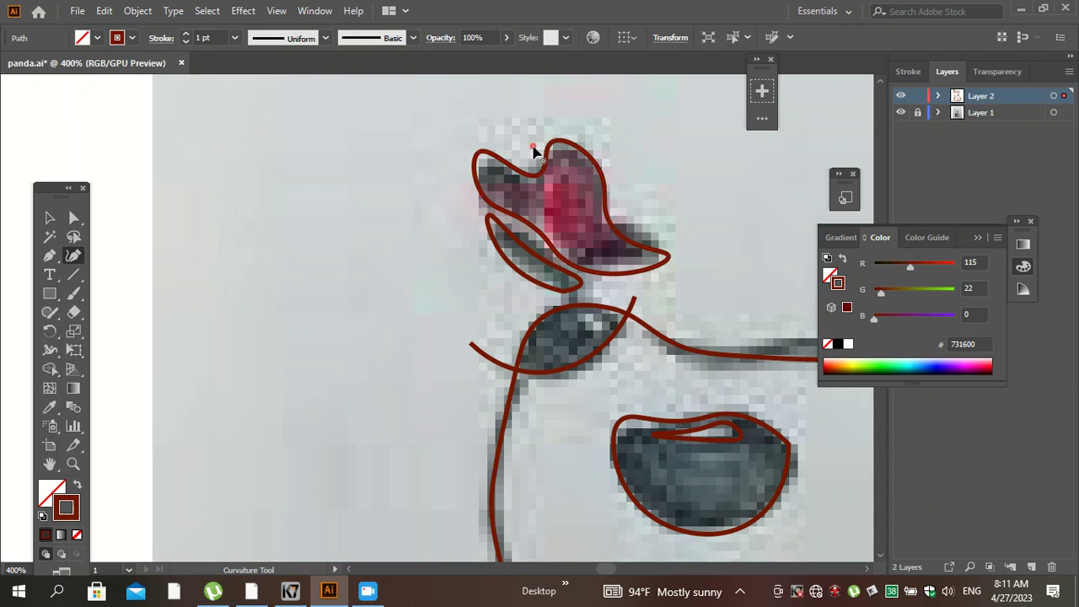
{"action": "left_click", "coordinate": [539, 198]}
{"action": "left_click", "coordinate": [525, 243]}
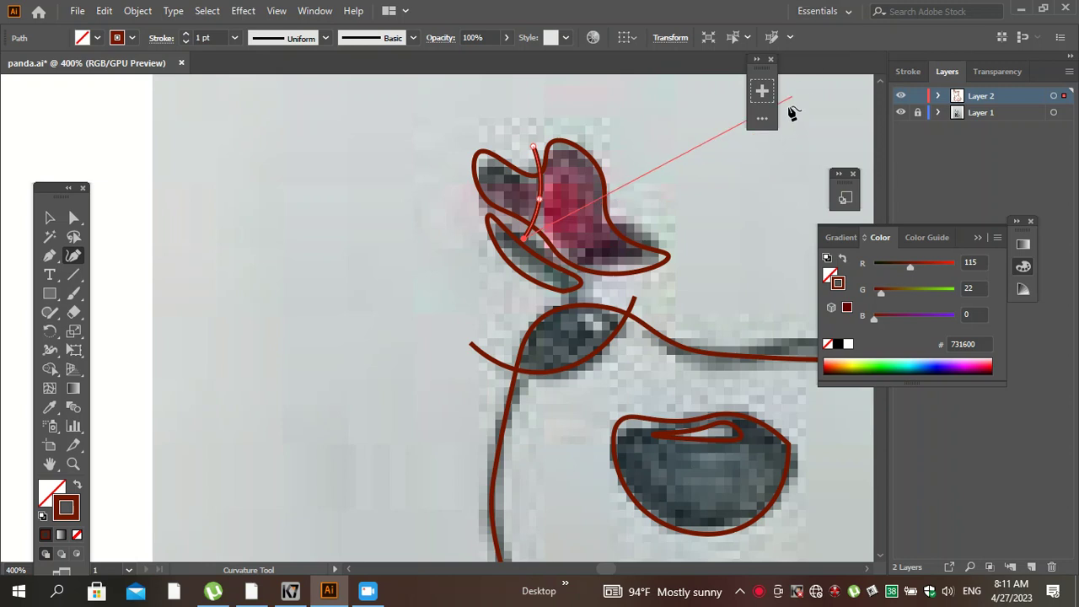
{"action": "left_click", "coordinate": [692, 216]}
{"action": "key", "text": "Escape"}
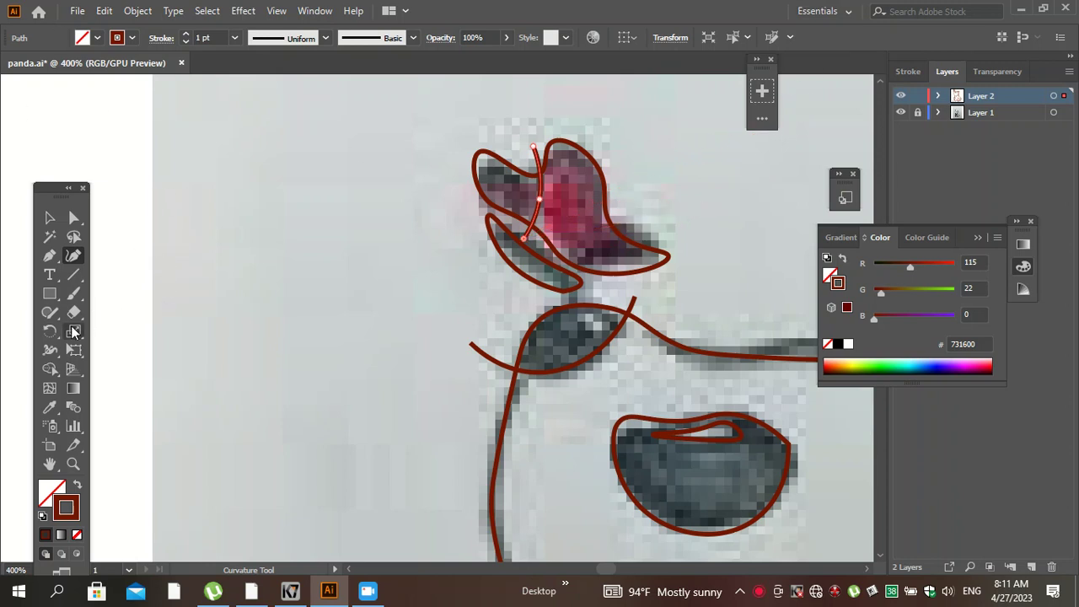
{"action": "key", "text": "ctrl+a"}
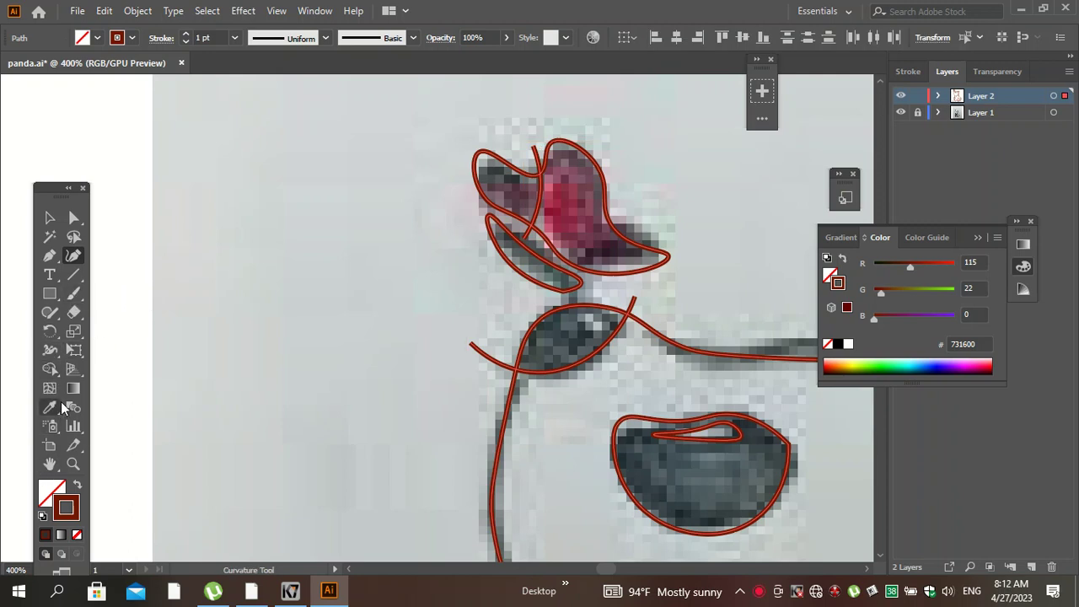
Make the dark oval region its own shape with the Shape Builder.
{"action": "left_click", "coordinate": [50, 370]}
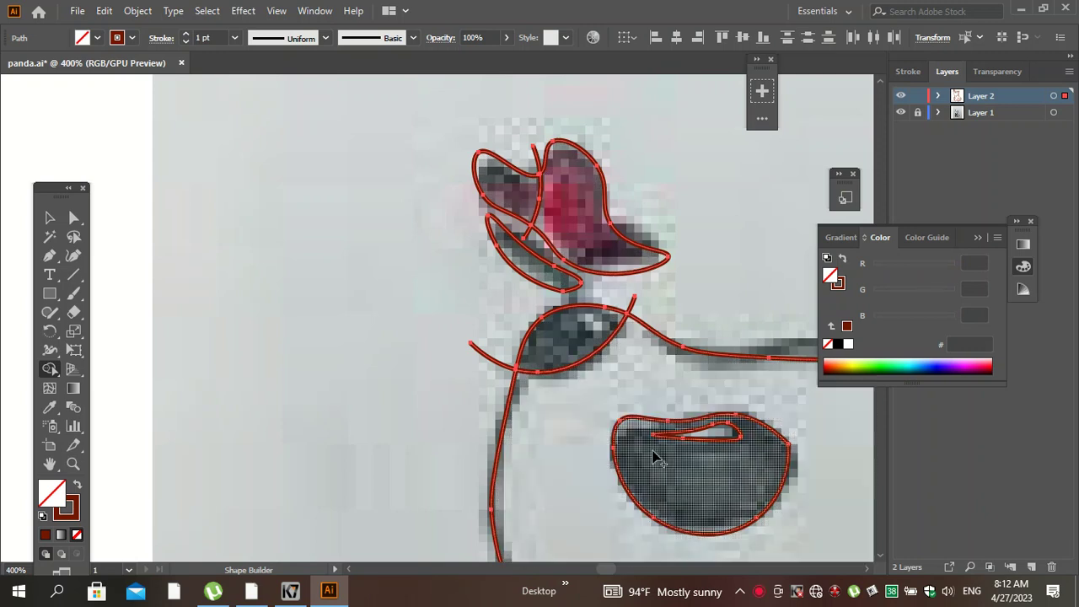
{"action": "left_click", "coordinate": [686, 461]}
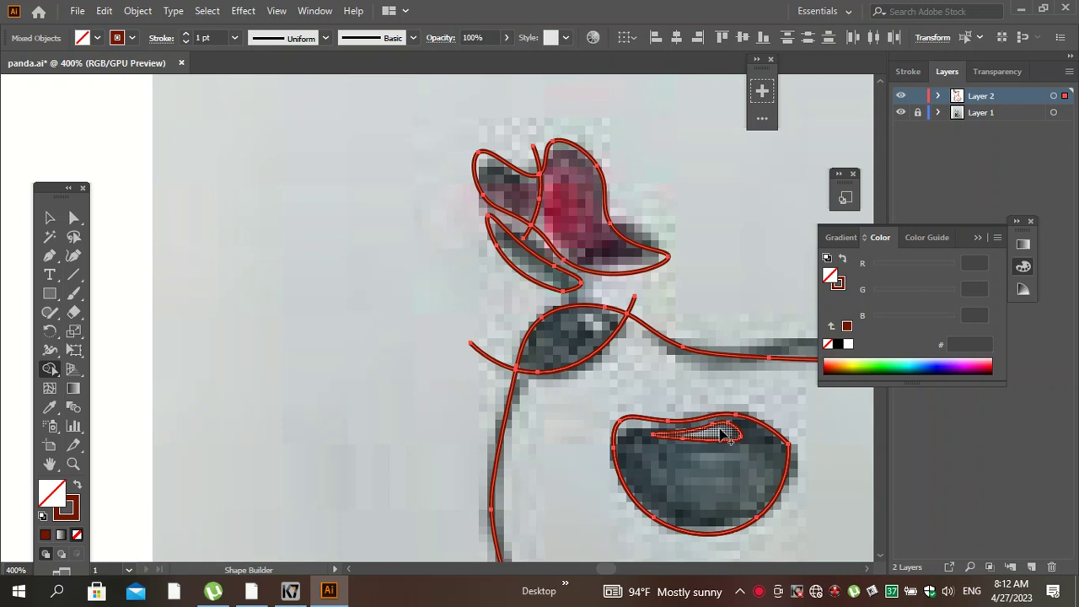
{"action": "scroll", "coordinate": [733, 434], "scroll_direction": "down", "scroll_amount": 1}
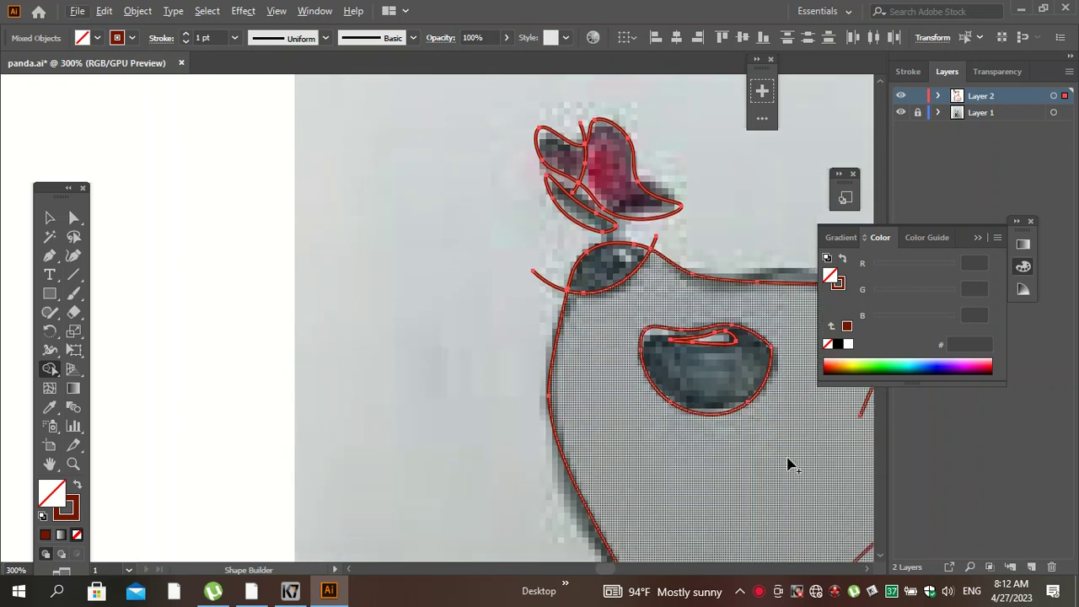
{"action": "scroll", "coordinate": [756, 462], "scroll_direction": "down", "scroll_amount": 1}
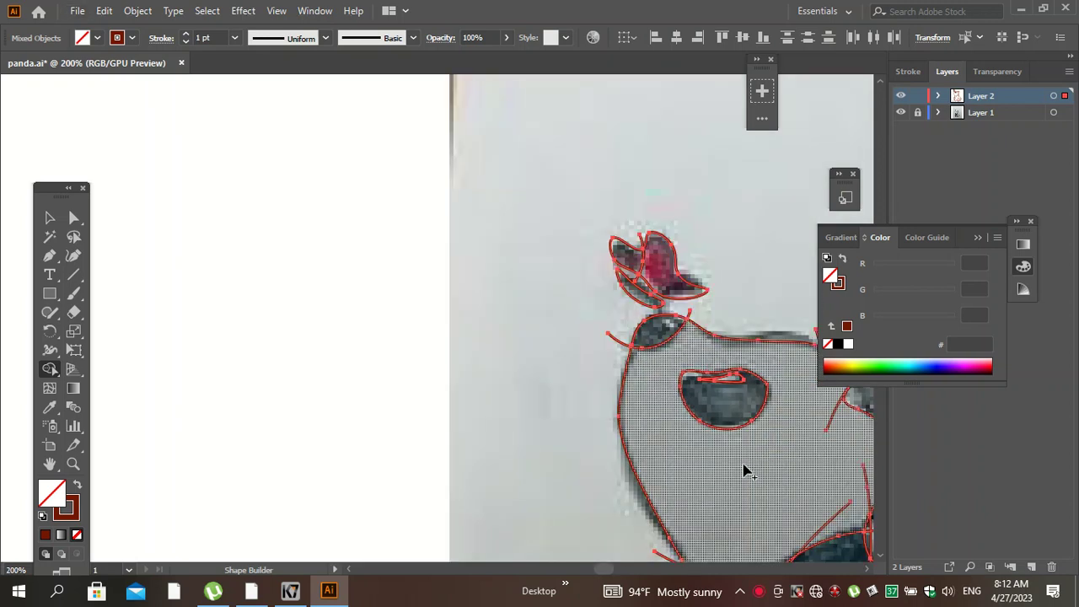
{"action": "key", "text": "h"}
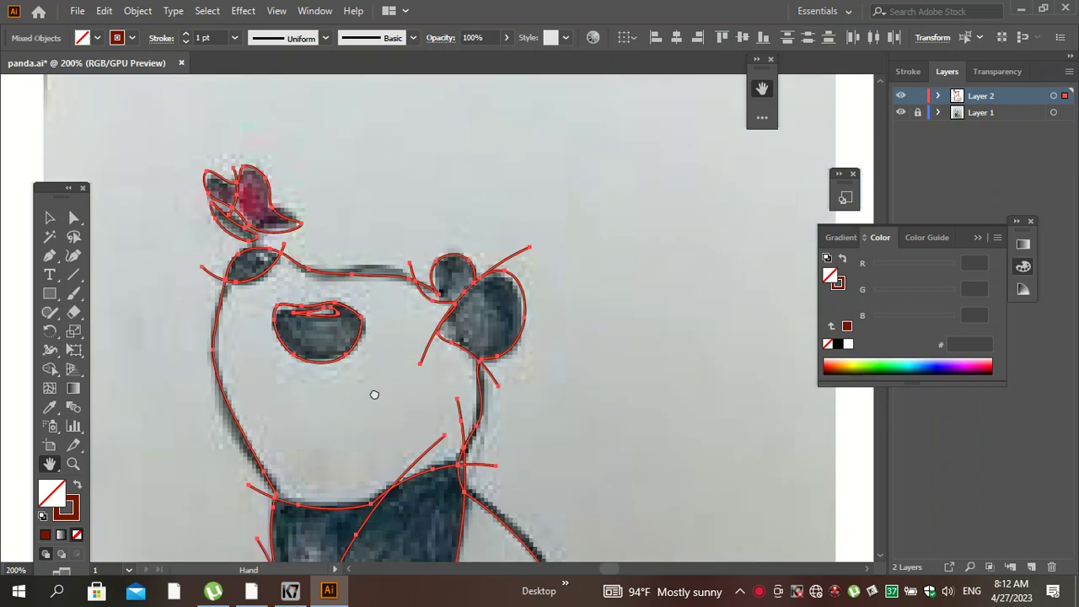
{"action": "left_click_drag", "start_coordinate": [767, 449], "coordinate": [417, 371]}
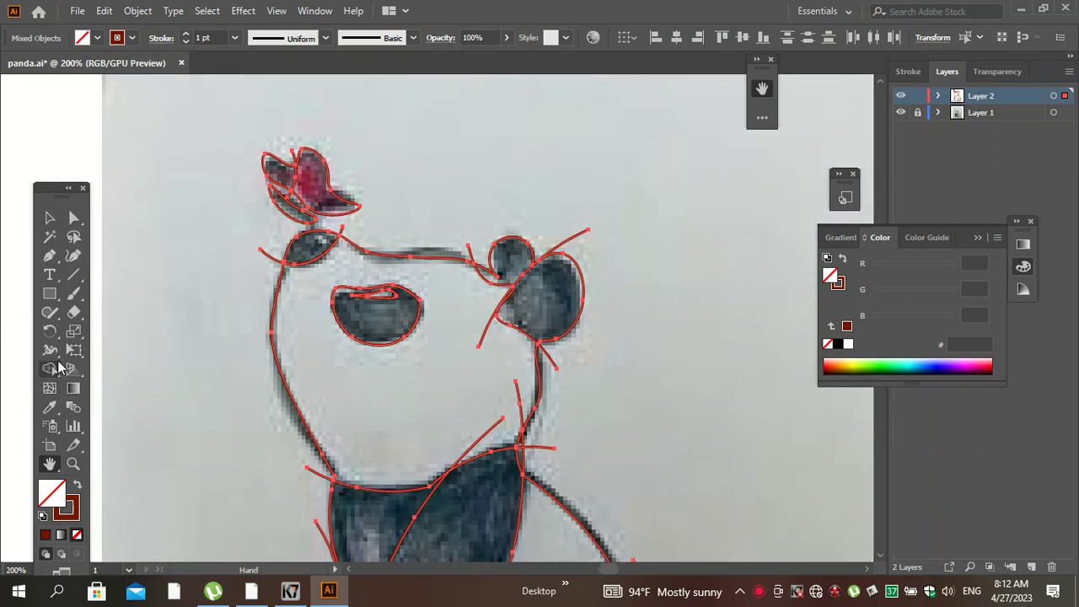
{"action": "left_click", "coordinate": [50, 369]}
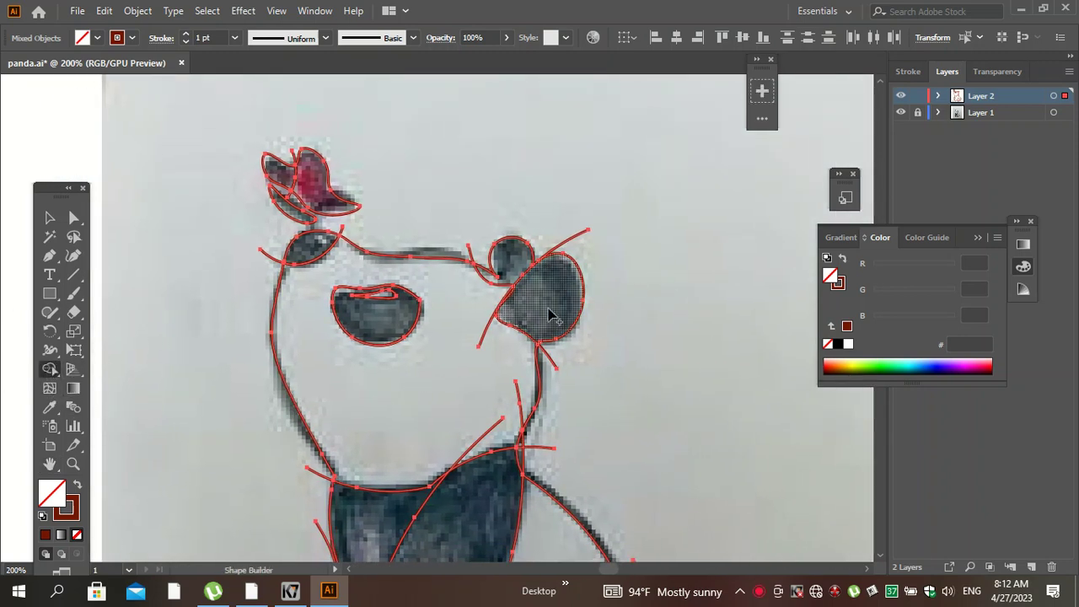
{"action": "scroll", "coordinate": [517, 352], "scroll_direction": "down", "scroll_amount": 3}
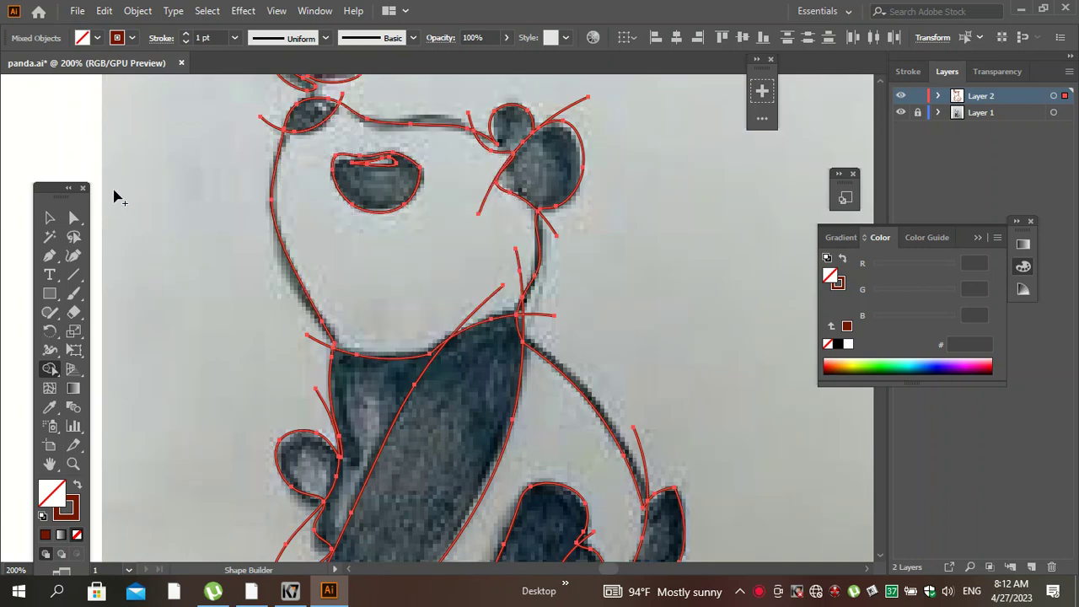
Draw a short line across the panda's right ear and rebuild the regions with Shape Builder.
{"action": "left_click", "coordinate": [73, 274]}
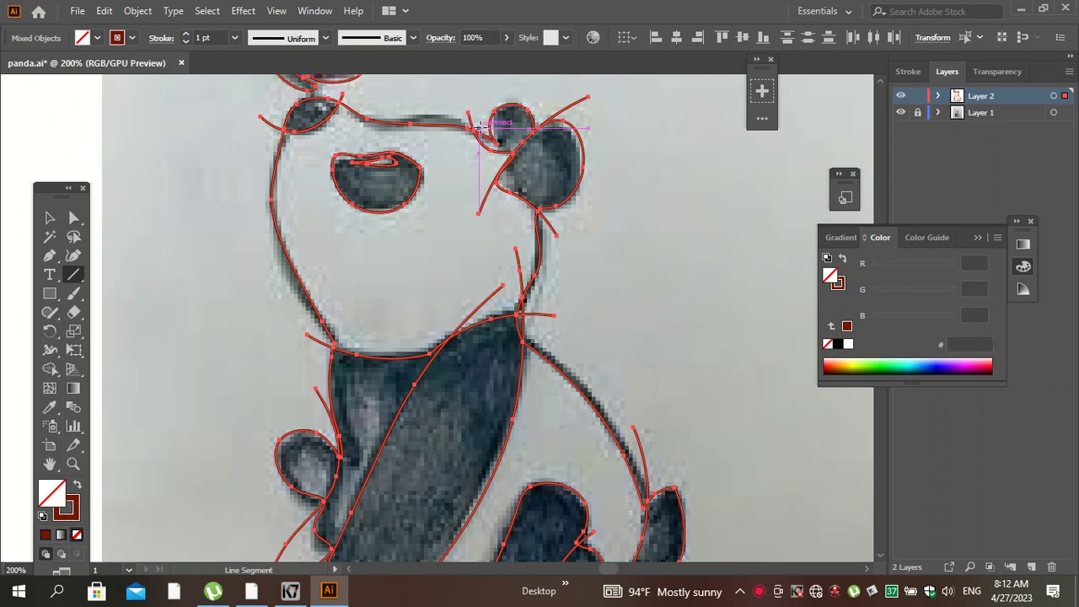
{"action": "left_click_drag", "start_coordinate": [499, 150], "coordinate": [537, 194]}
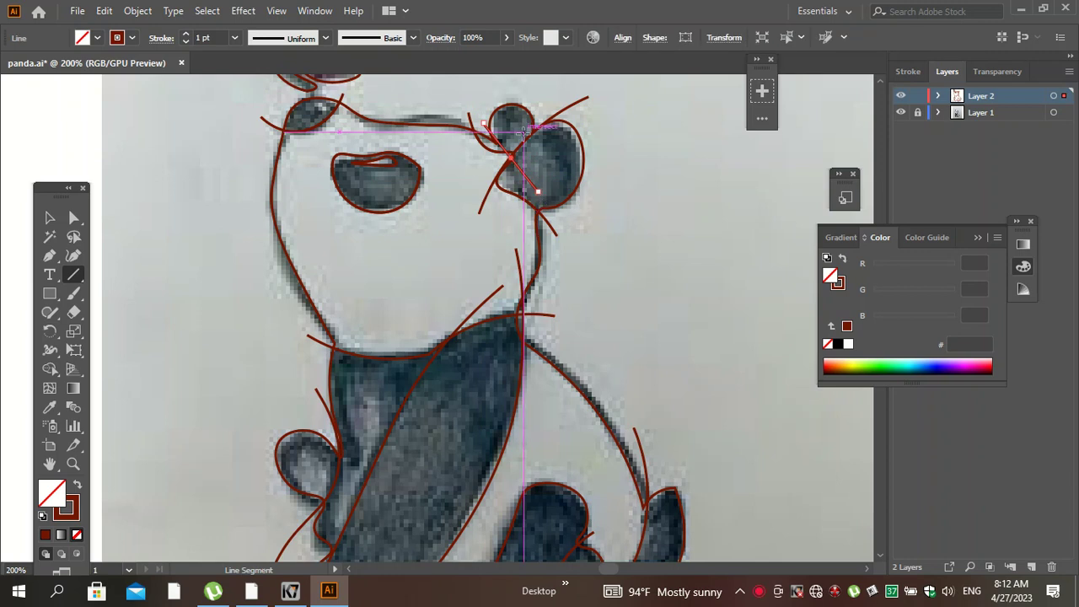
{"action": "left_click", "coordinate": [495, 175], "text": "ctrl"}
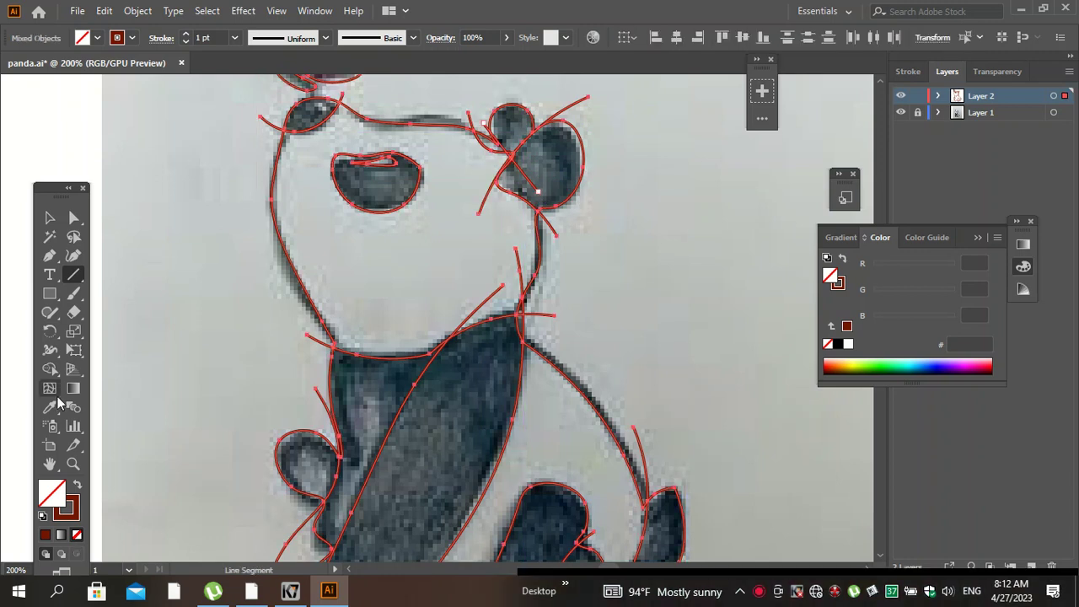
{"action": "left_click", "coordinate": [50, 370]}
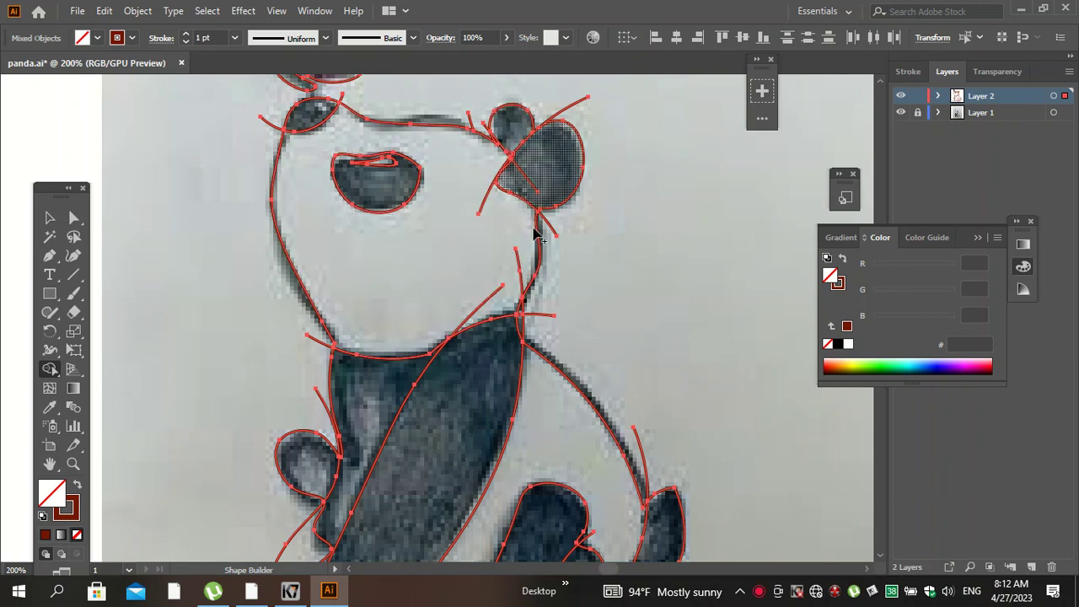
{"action": "scroll", "coordinate": [497, 345], "scroll_direction": "down", "scroll_amount": 4}
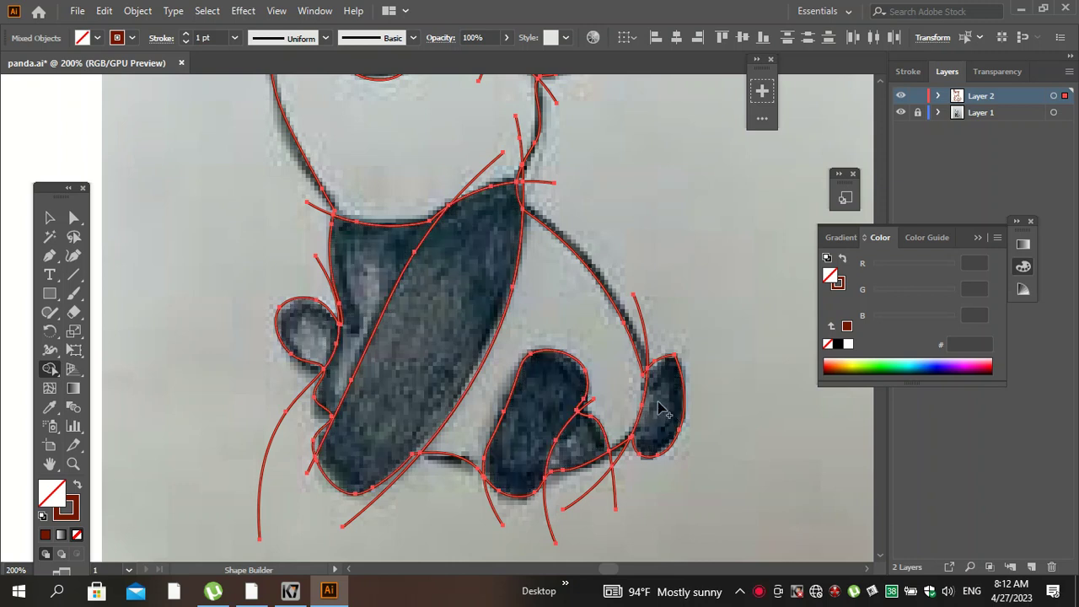
{"action": "scroll", "coordinate": [666, 413], "scroll_direction": "up", "scroll_amount": 4}
{"action": "left_click", "coordinate": [49, 217]}
{"action": "left_click", "coordinate": [708, 255]}
{"action": "scroll", "coordinate": [708, 257], "scroll_direction": "up", "scroll_amount": 3}
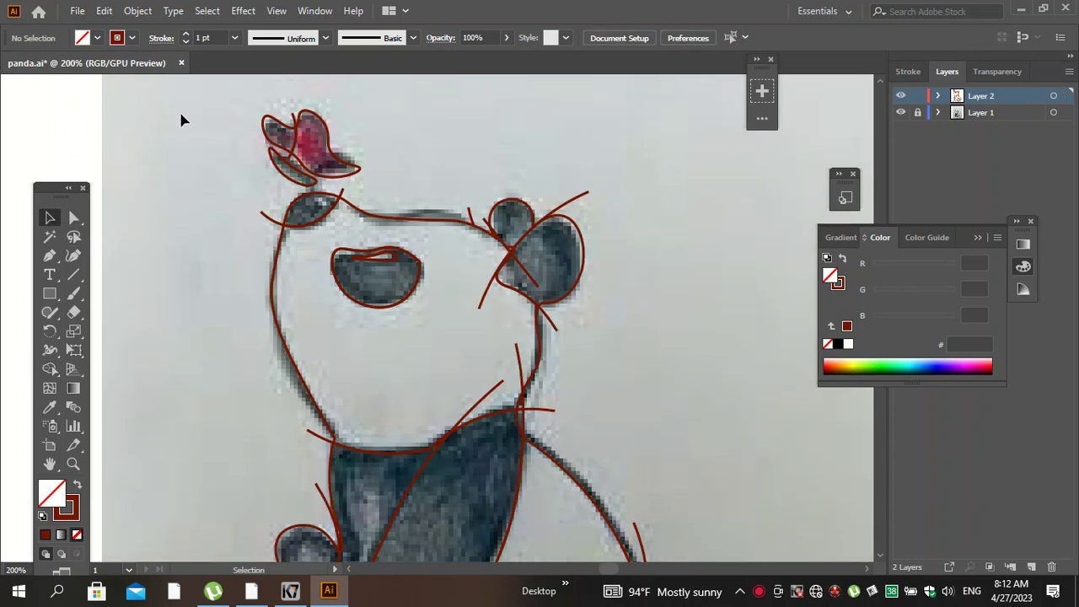
Fill the butterfly's upper wing orange and remove its stroke.
{"action": "left_click", "coordinate": [343, 166]}
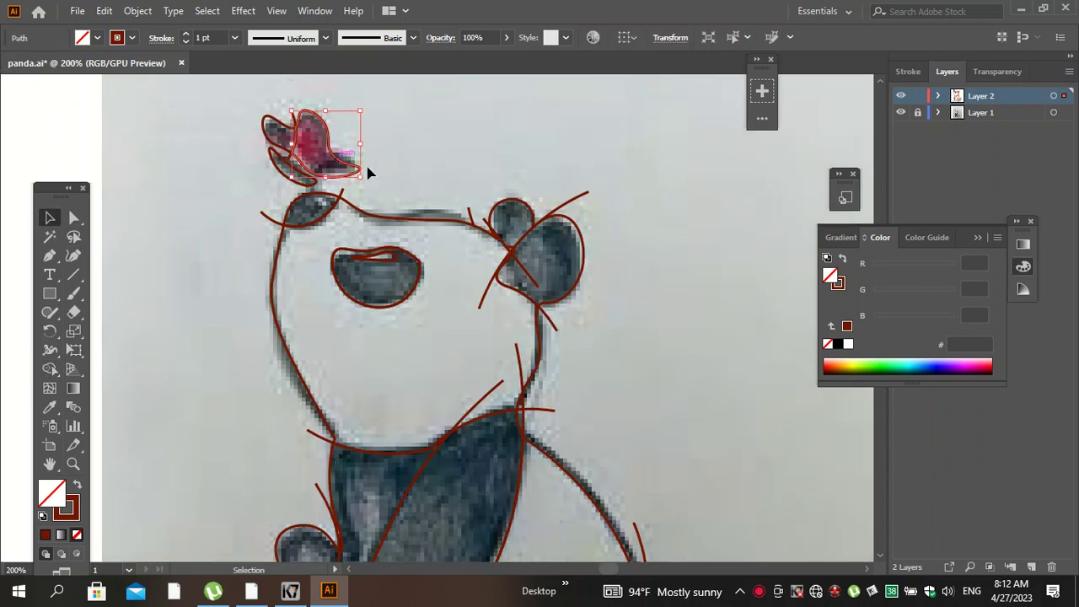
{"action": "left_click", "coordinate": [840, 366]}
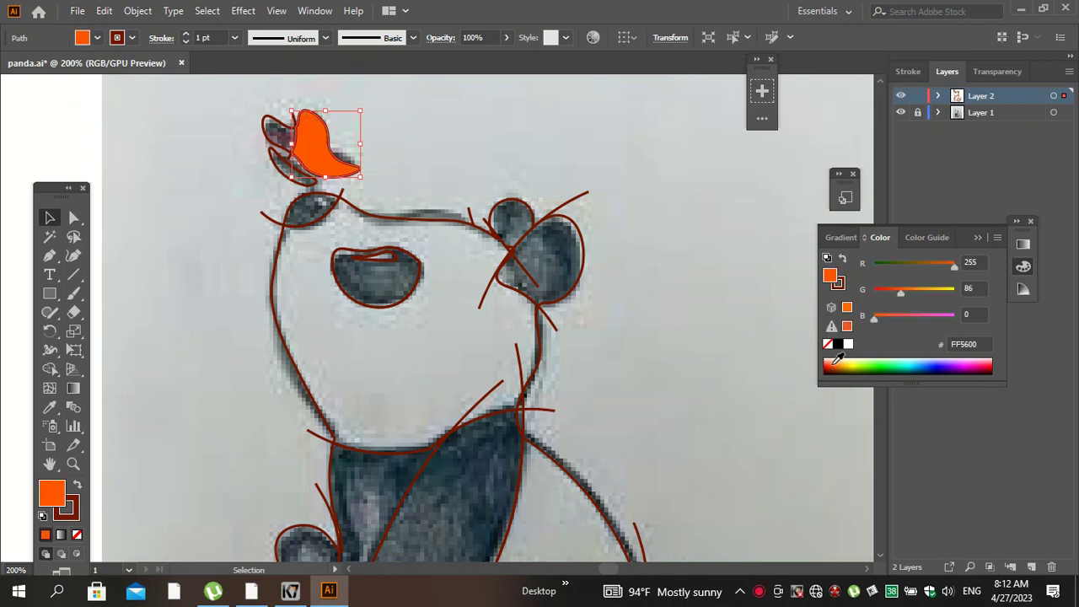
{"action": "key", "text": "x"}
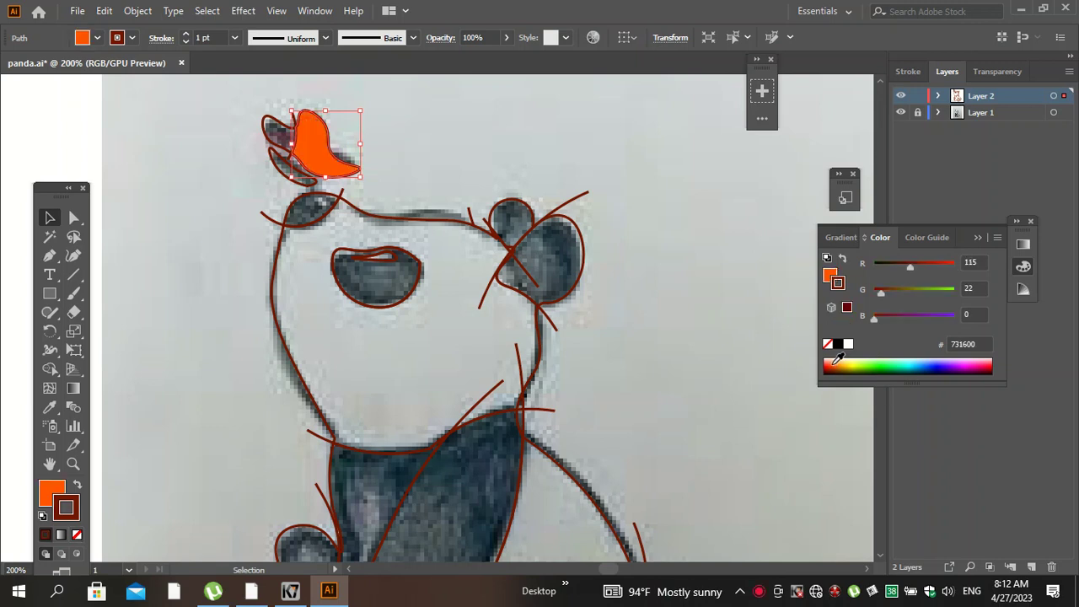
{"action": "left_click", "coordinate": [826, 343]}
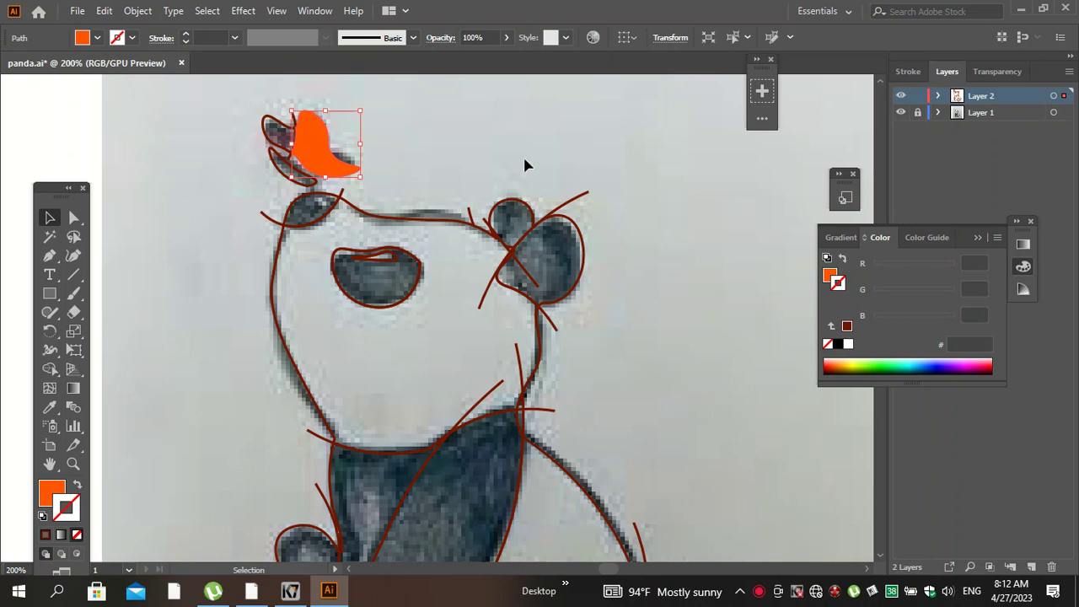
{"action": "key", "text": "x"}
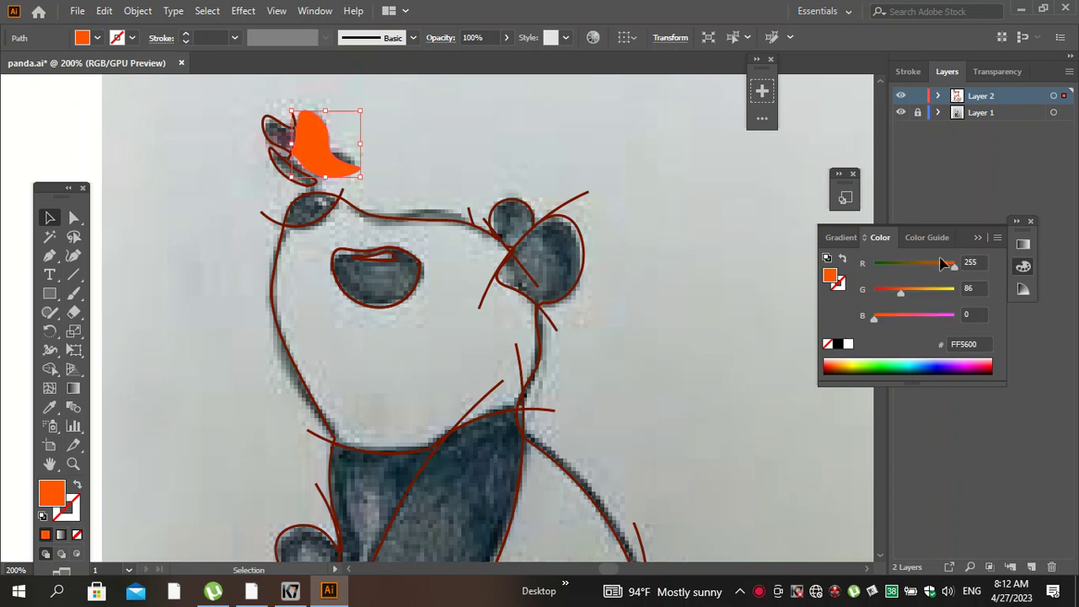
Apply a gradient fill and set its starting stop to RGB orange D45E00.
{"action": "left_click", "coordinate": [841, 237]}
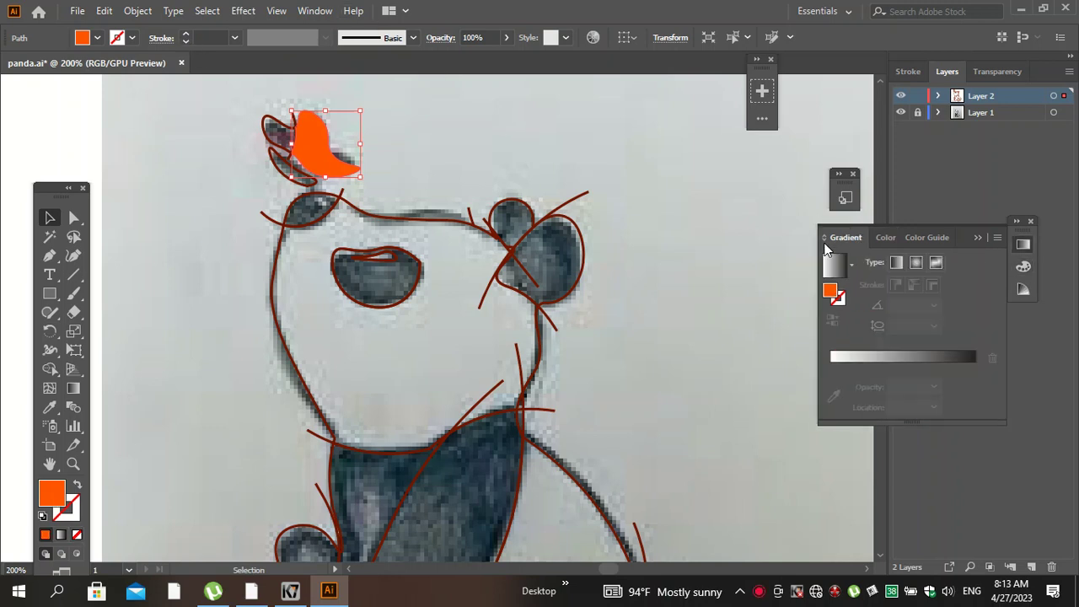
{"action": "left_click", "coordinate": [996, 238]}
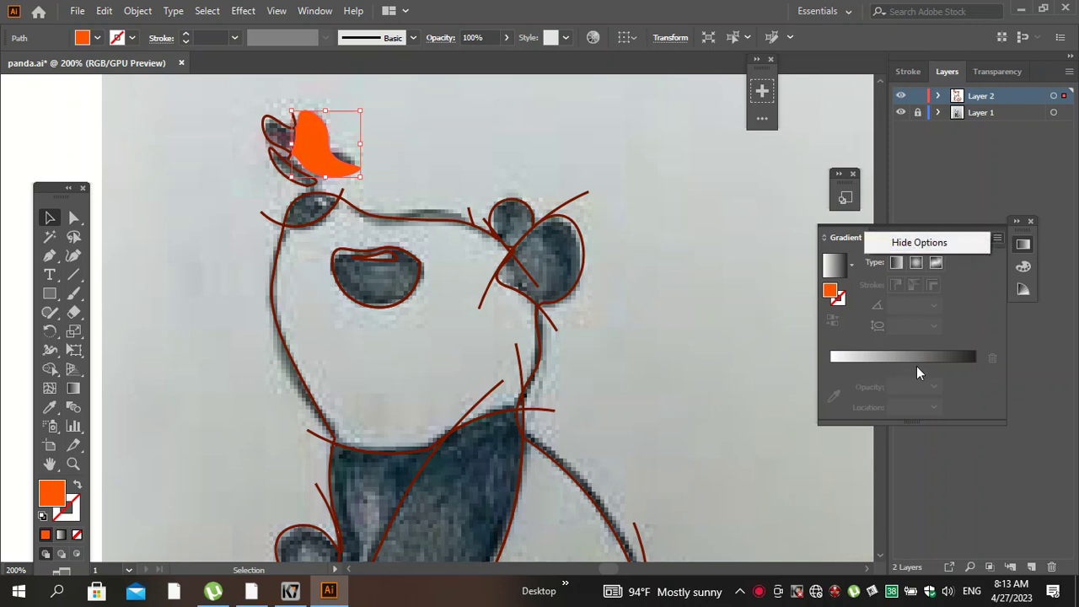
{"action": "left_click", "coordinate": [895, 355]}
{"action": "left_click", "coordinate": [830, 386]}
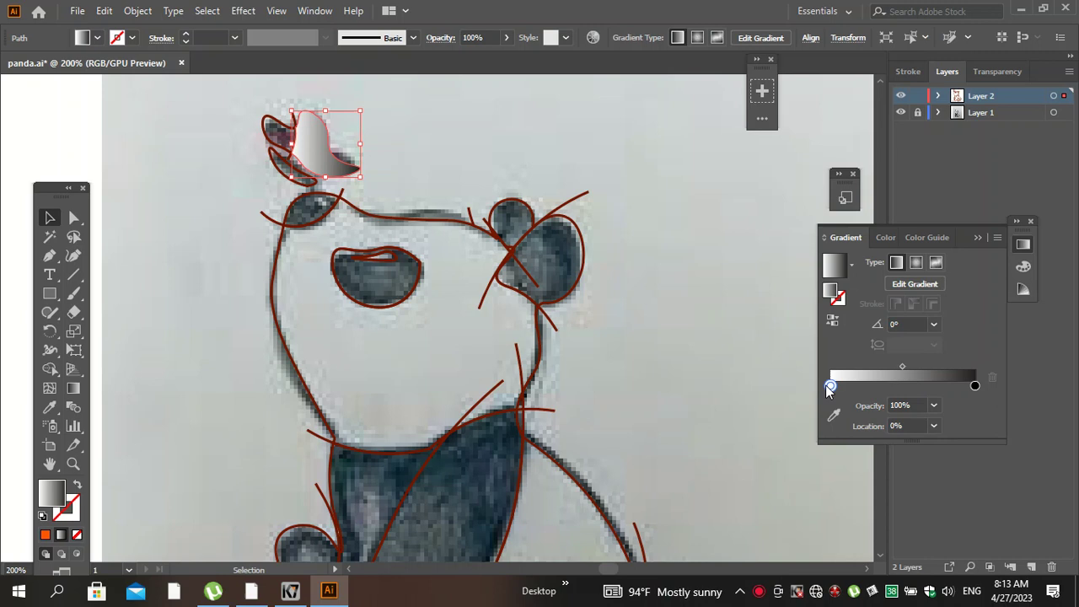
{"action": "double_click", "coordinate": [830, 386]}
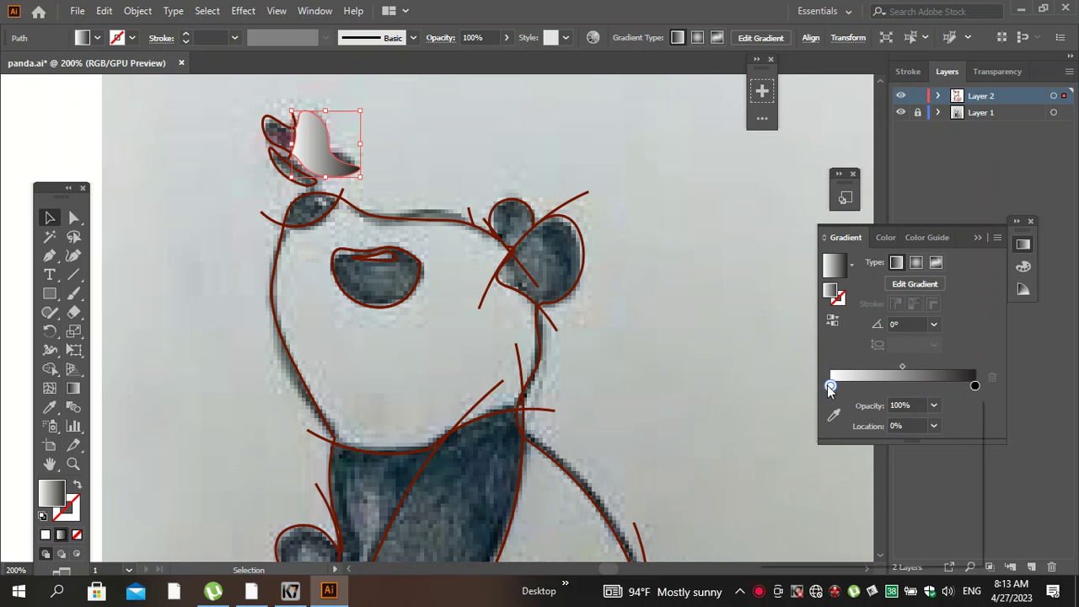
{"action": "left_click", "coordinate": [974, 403]}
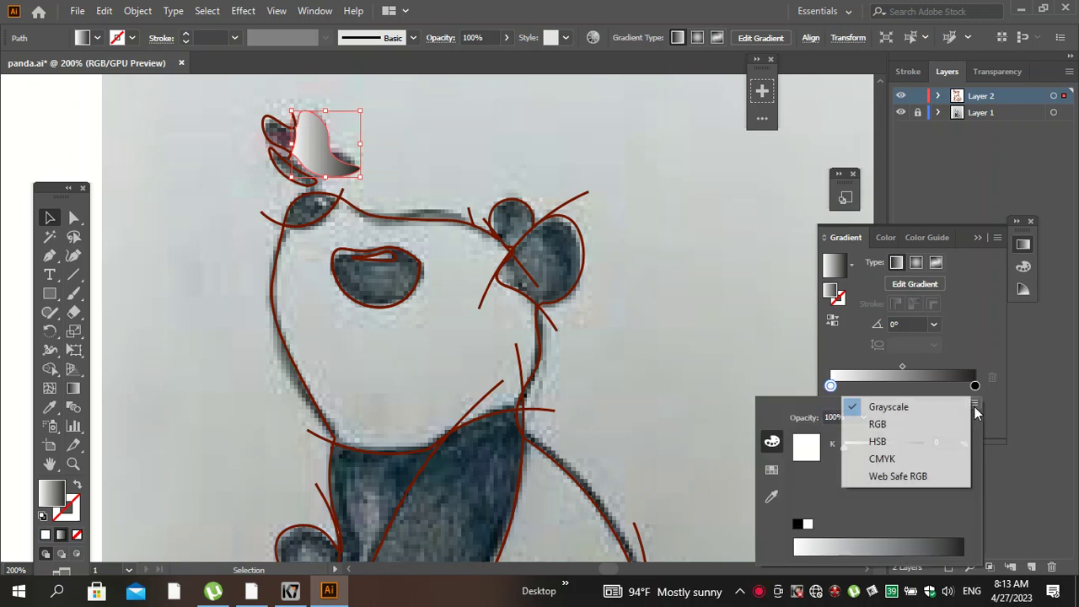
{"action": "left_click", "coordinate": [952, 432]}
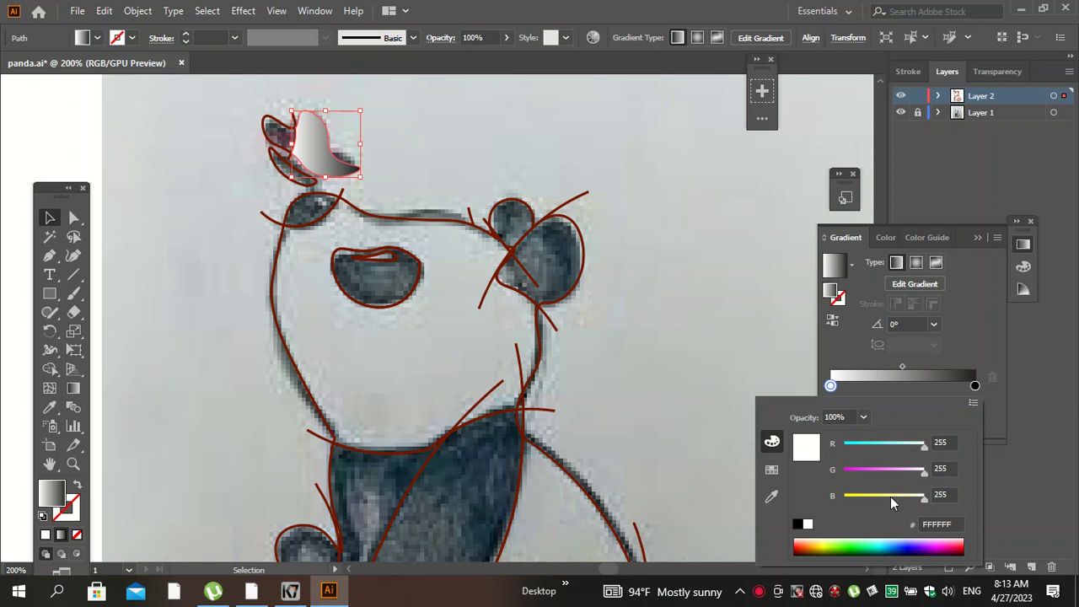
{"action": "left_click", "coordinate": [797, 545]}
{"action": "left_click", "coordinate": [807, 541]}
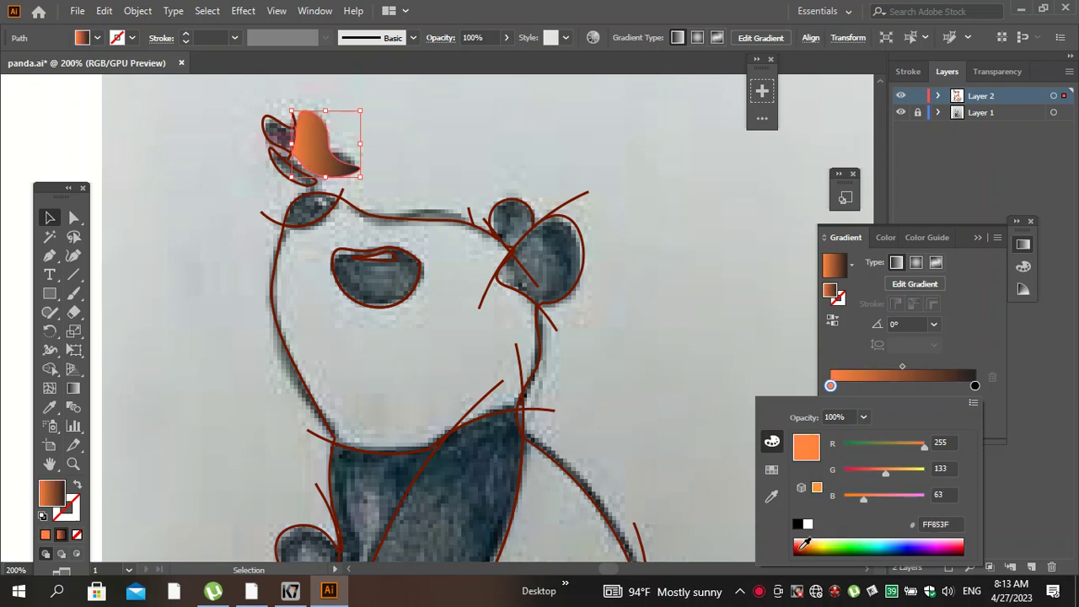
{"action": "left_click", "coordinate": [802, 548]}
{"action": "left_click", "coordinate": [812, 543]}
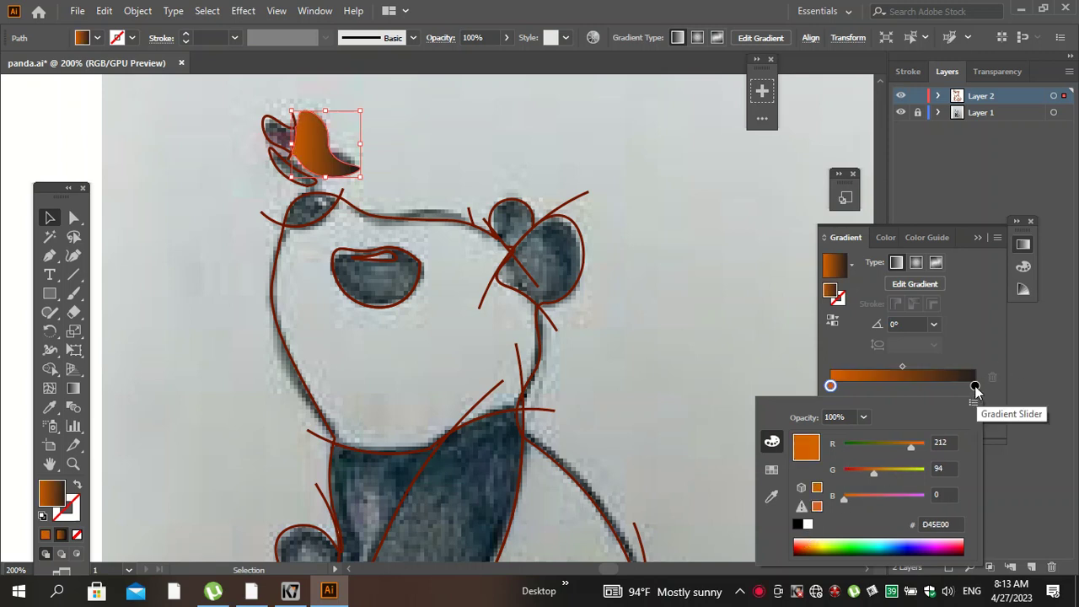
{"action": "key", "text": "Escape"}
Set the gradient's end stop to RGB pale yellow FFF36A.
{"action": "left_click", "coordinate": [975, 386]}
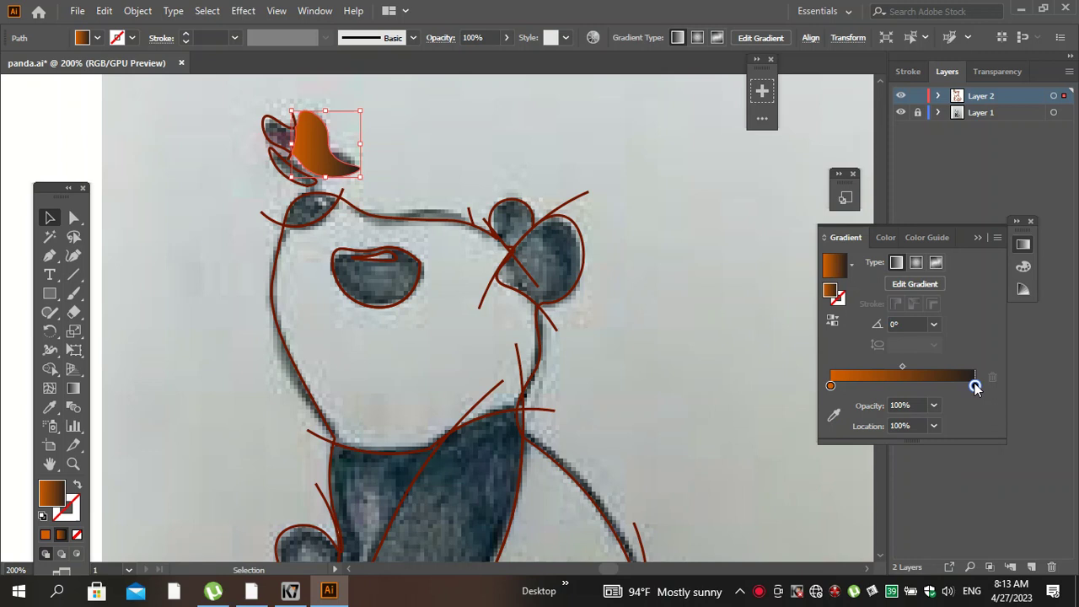
{"action": "double_click", "coordinate": [975, 386]}
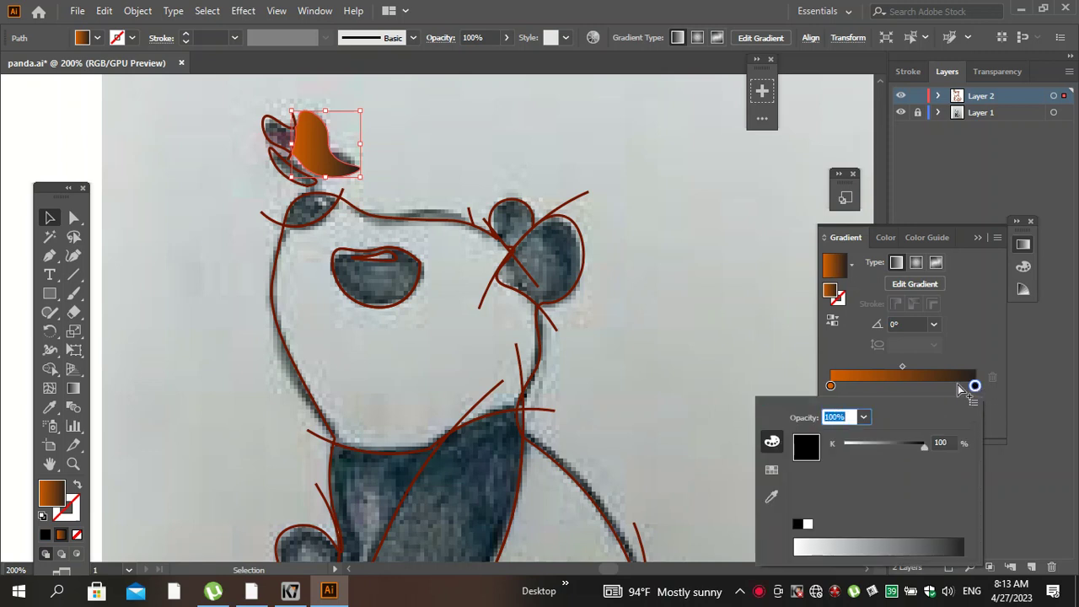
{"action": "left_click", "coordinate": [973, 402]}
{"action": "left_click", "coordinate": [950, 428]}
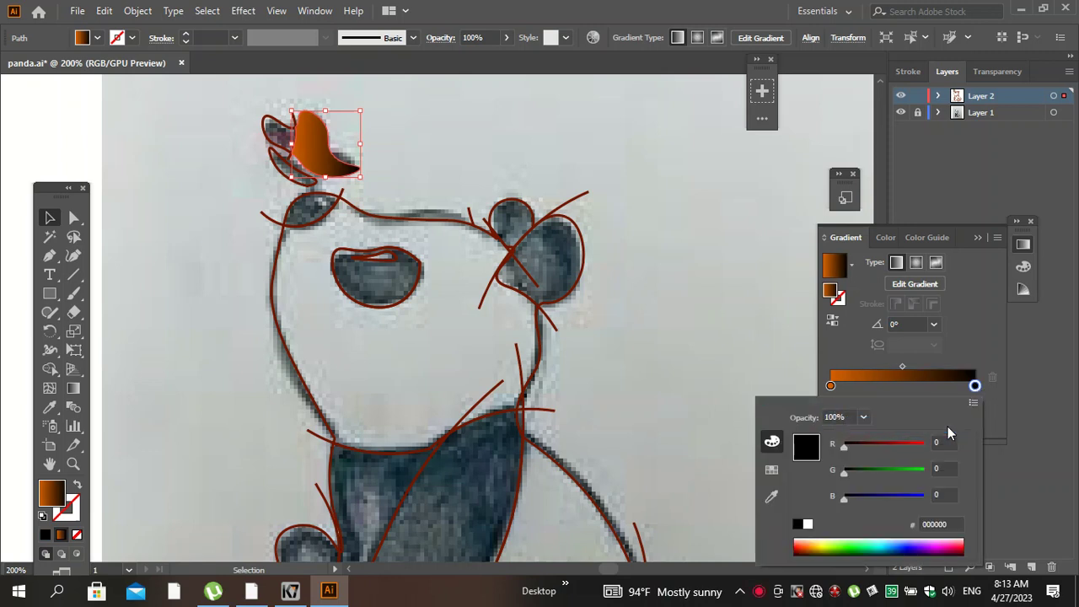
{"action": "left_click", "coordinate": [807, 541]}
{"action": "left_click", "coordinate": [811, 546]}
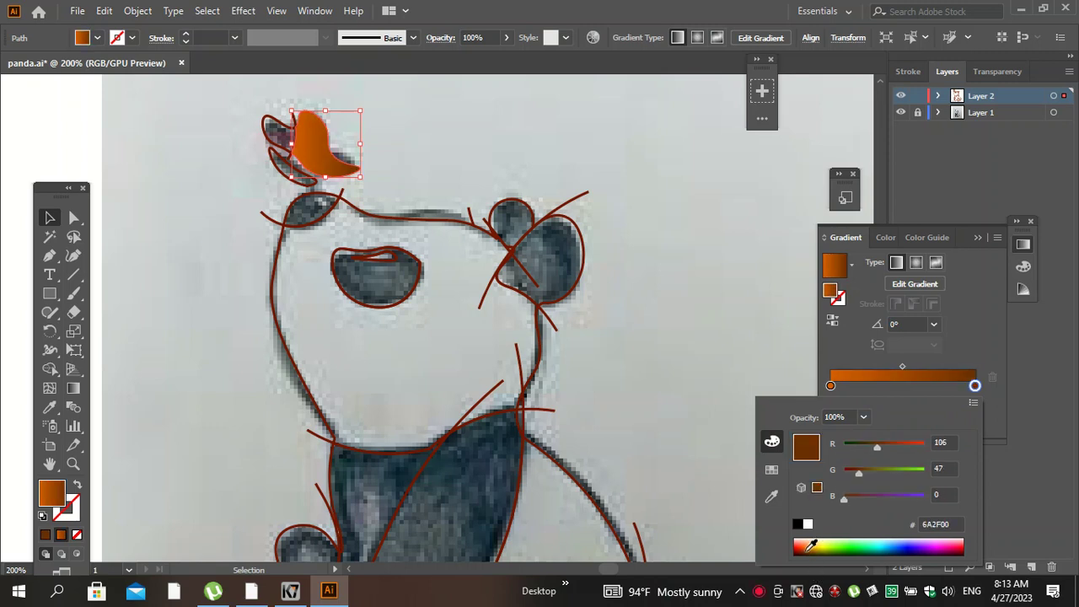
{"action": "left_click", "coordinate": [812, 545]}
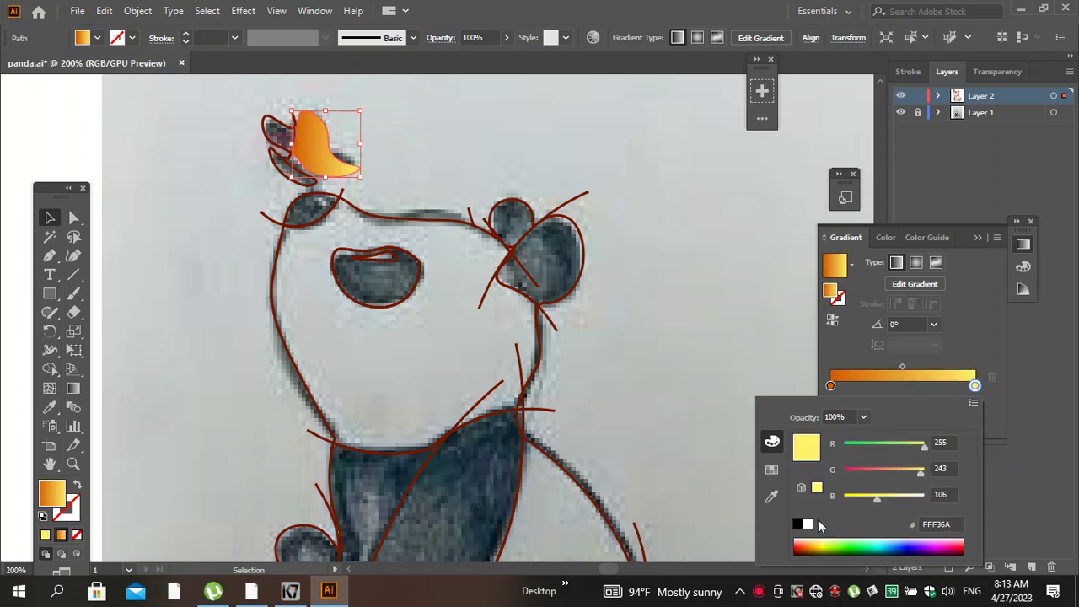
{"action": "left_click", "coordinate": [264, 118]}
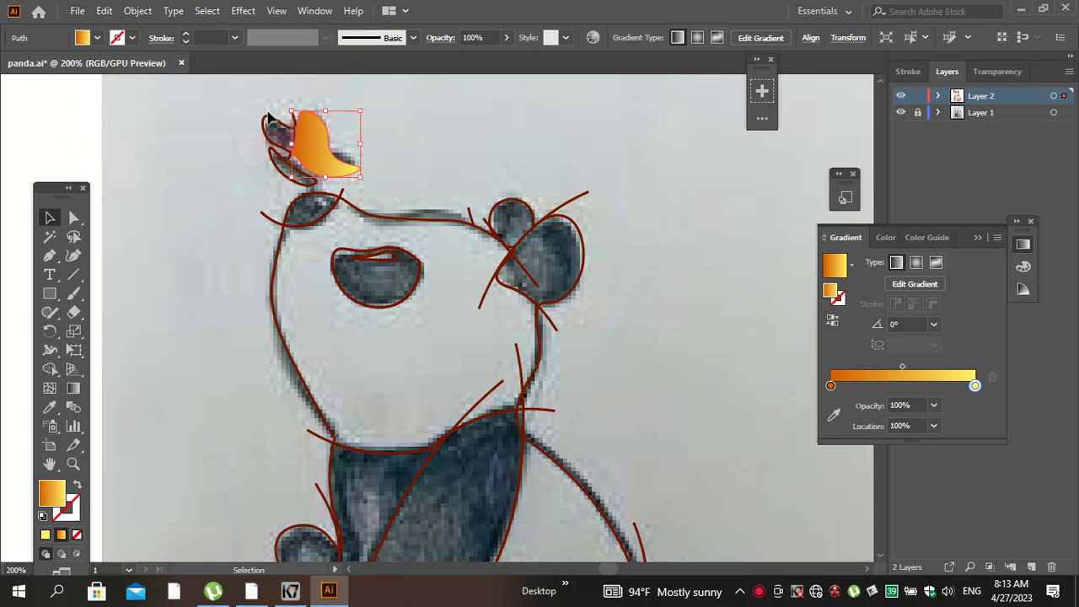
{"action": "key", "text": "i"}
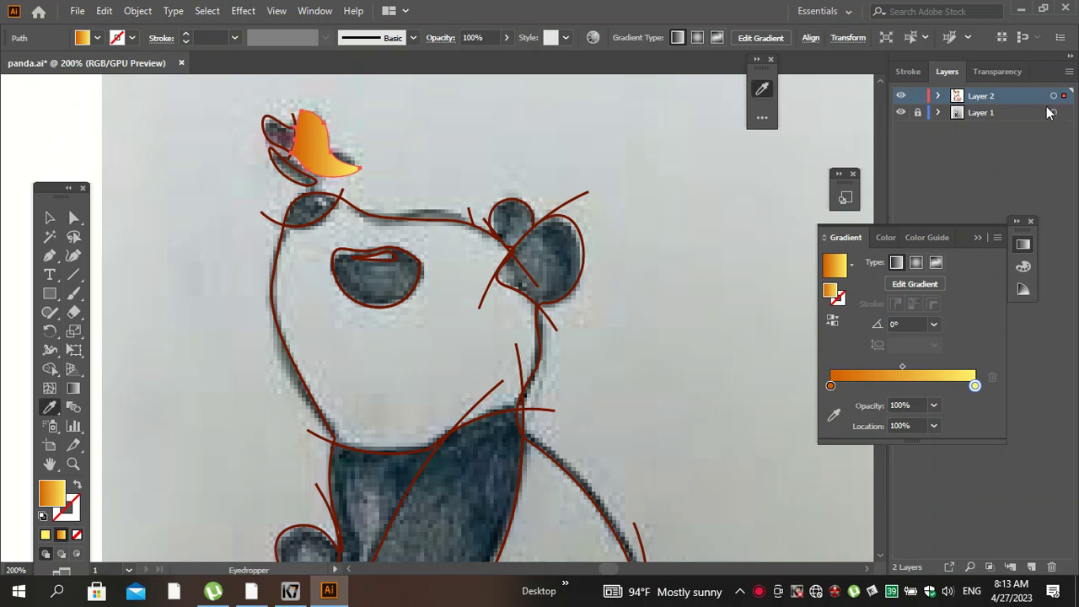
Copy the orange gradient onto the other butterfly wing with the Eyedropper.
{"action": "left_click", "coordinate": [51, 219]}
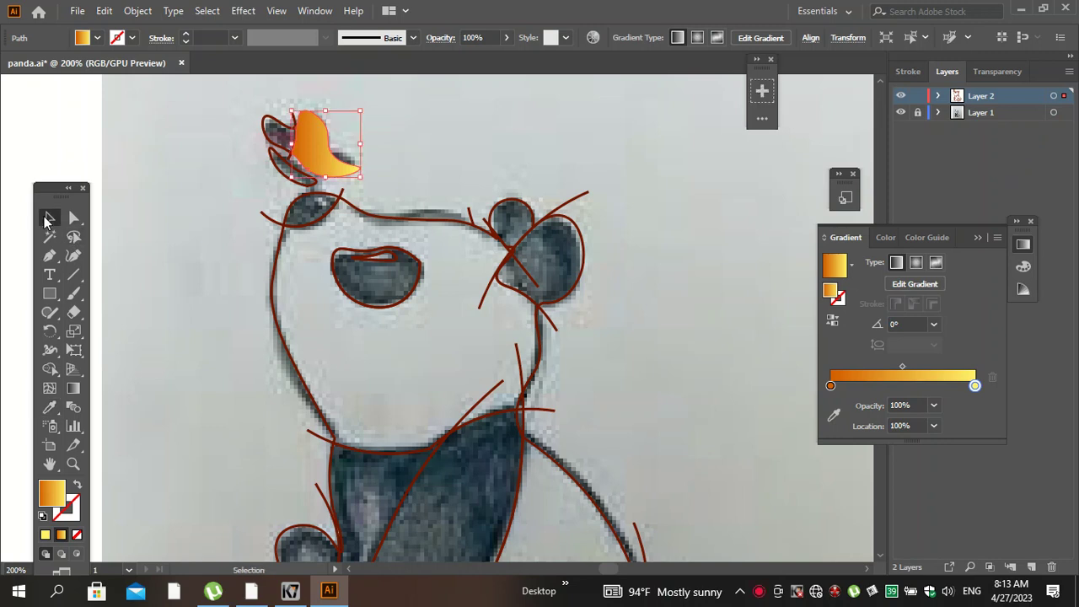
{"action": "left_click", "coordinate": [259, 153]}
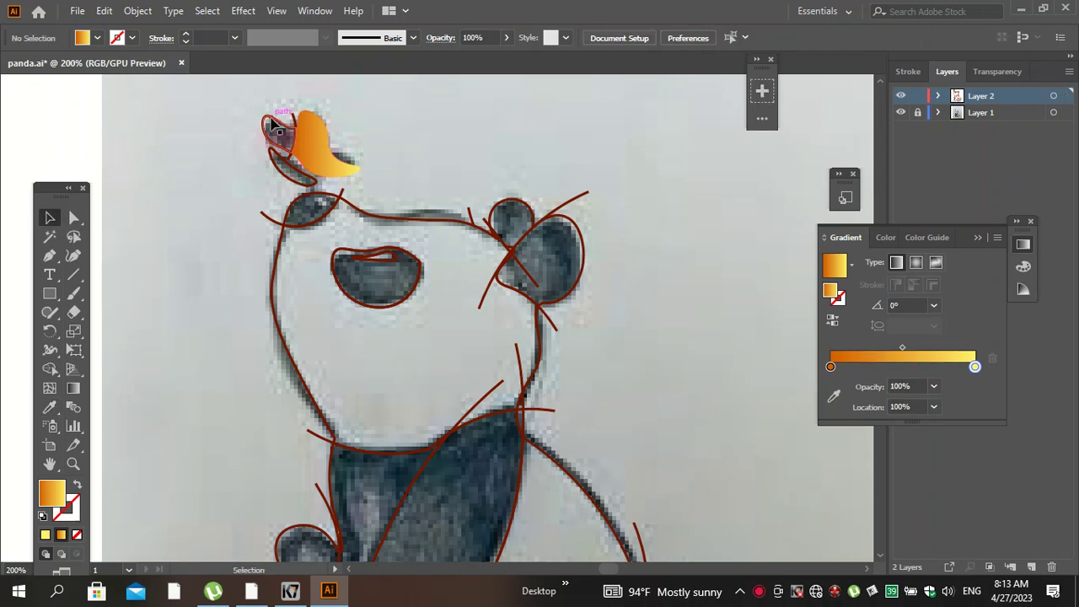
{"action": "left_click", "coordinate": [271, 123]}
{"action": "key", "text": "i"}
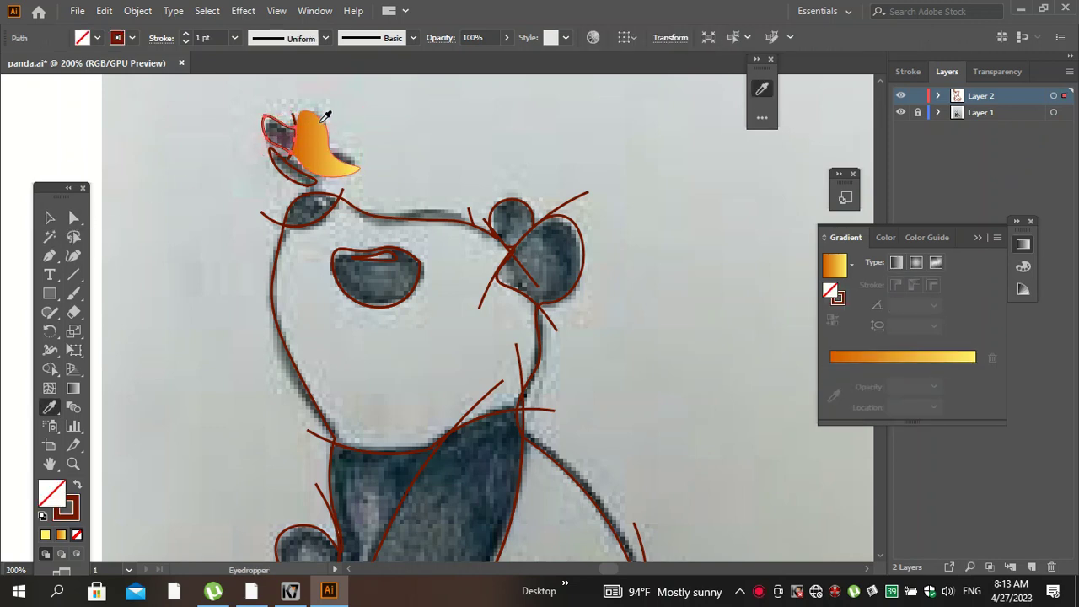
{"action": "left_click", "coordinate": [323, 123]}
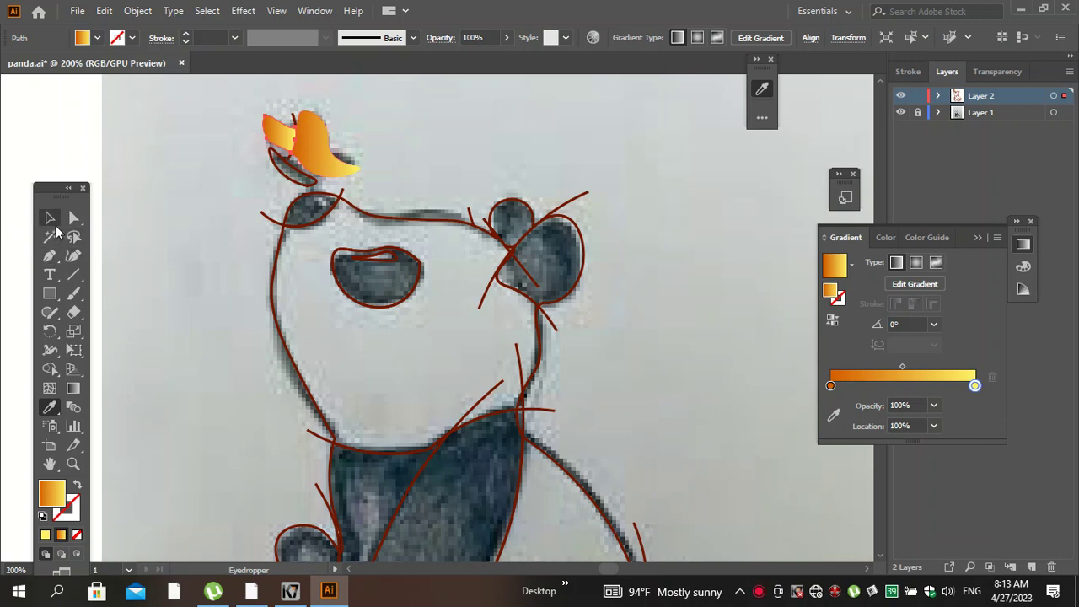
{"action": "left_click", "coordinate": [50, 218]}
{"action": "left_click", "coordinate": [518, 110]}
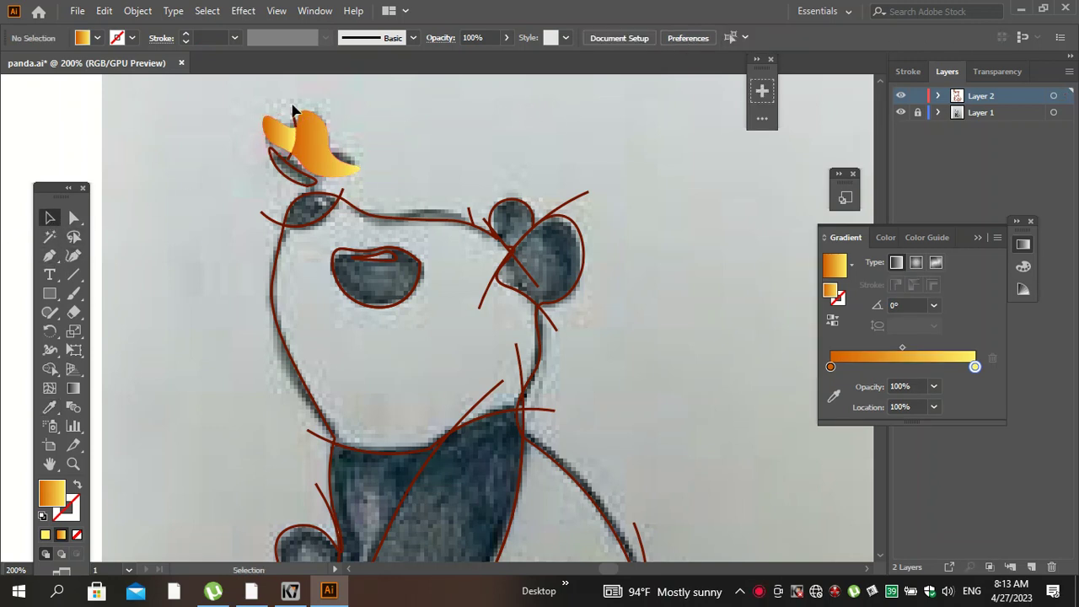
Eyedrop the orange gradient from the upper wing onto the small lower wing.
{"action": "left_click", "coordinate": [303, 131]}
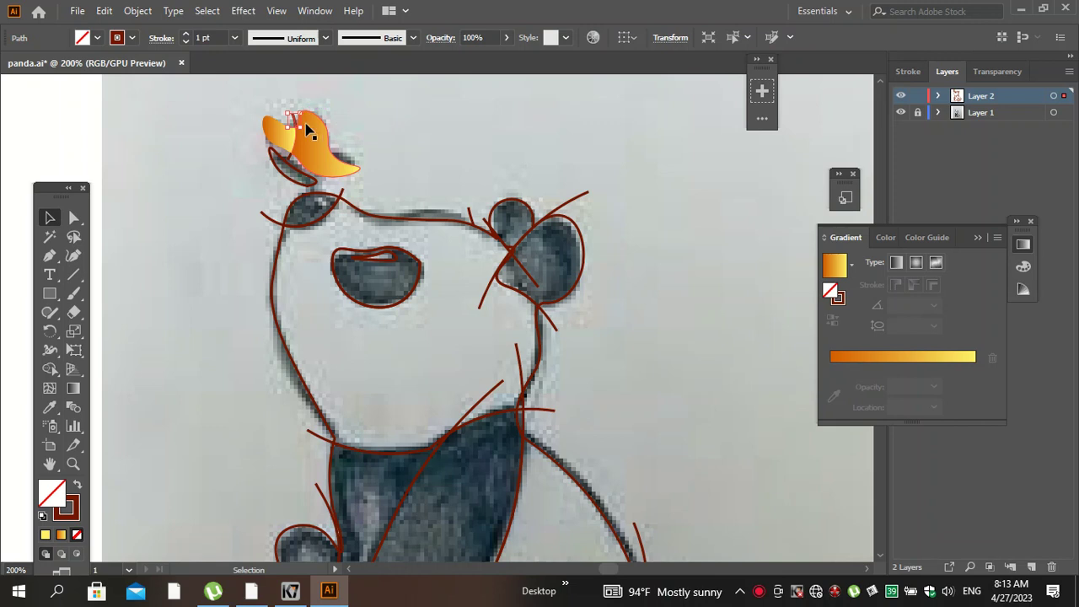
{"action": "left_click", "coordinate": [295, 173]}
{"action": "left_click", "coordinate": [293, 160]}
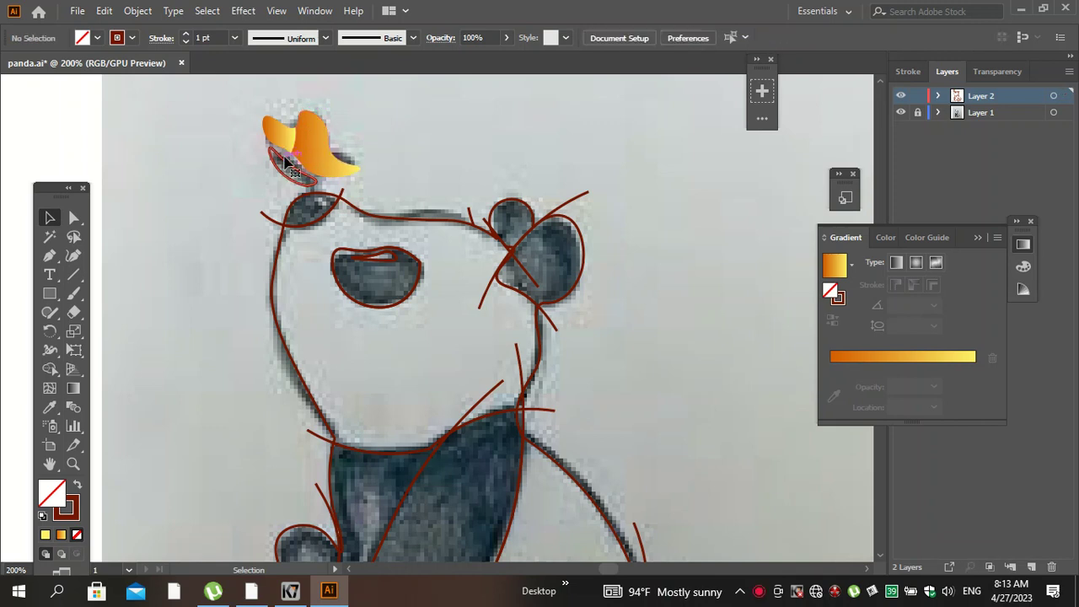
{"action": "left_click", "coordinate": [291, 175]}
{"action": "key", "text": "i"}
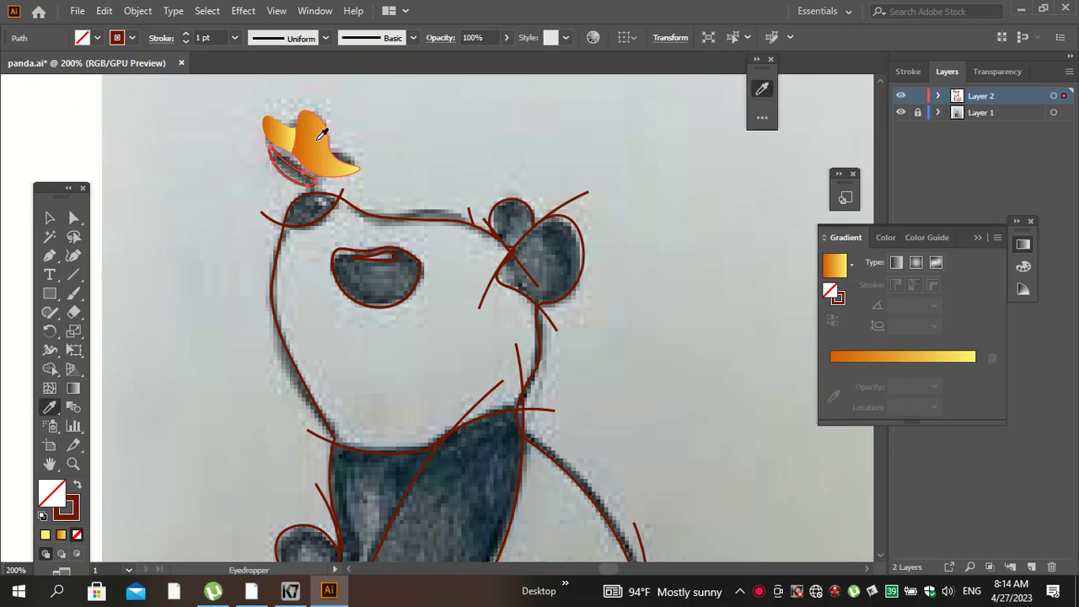
{"action": "left_click", "coordinate": [317, 138]}
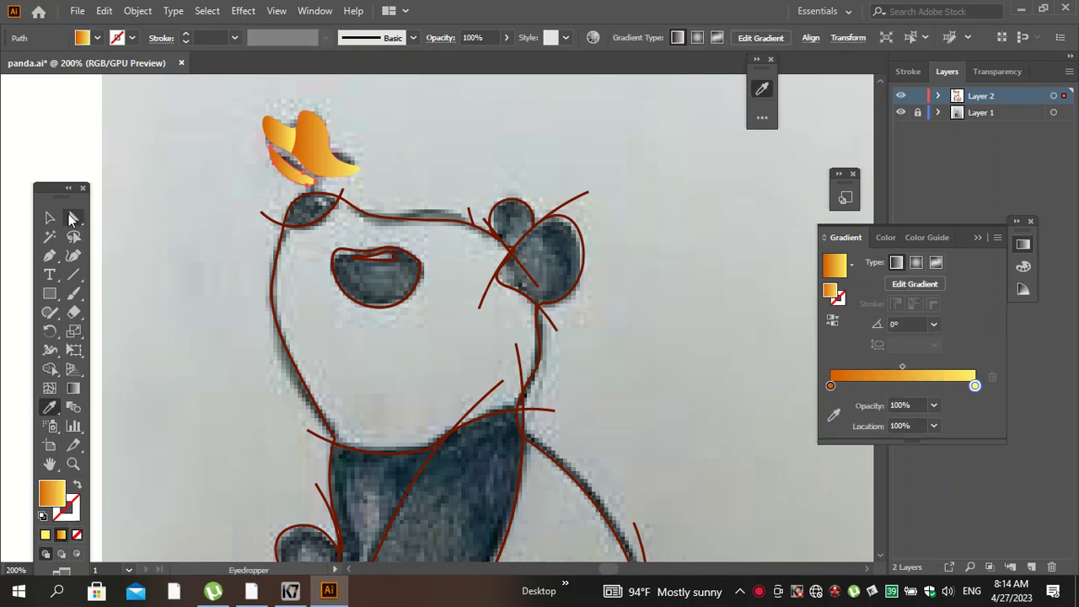
{"action": "left_click", "coordinate": [51, 218]}
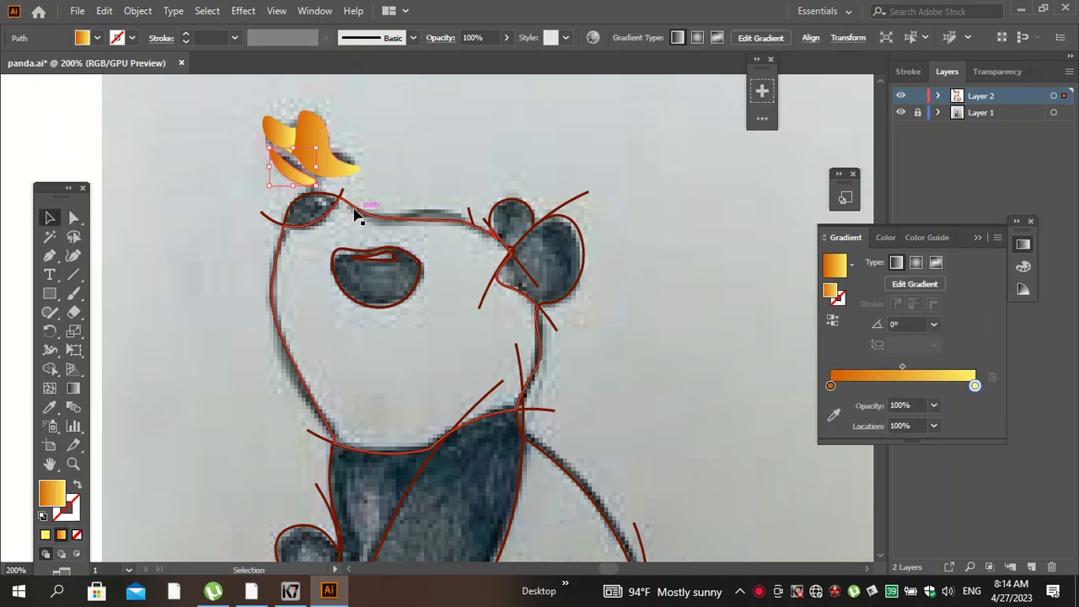
{"action": "left_click", "coordinate": [310, 196]}
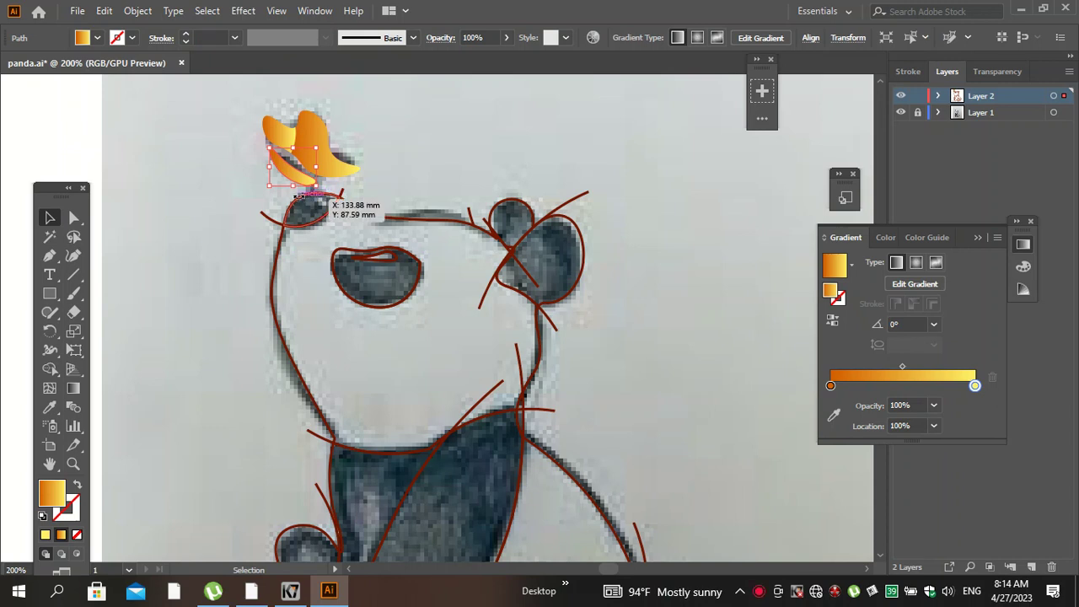
Make the top-left ear solid black with no outline.
{"action": "left_click", "coordinate": [42, 517]}
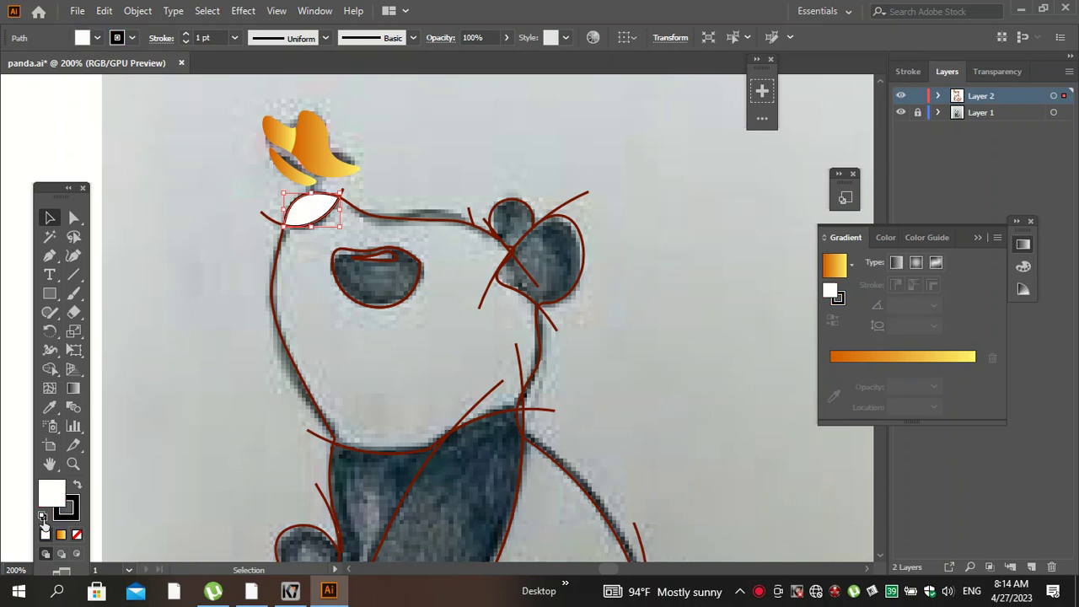
{"action": "key", "text": "shift+x"}
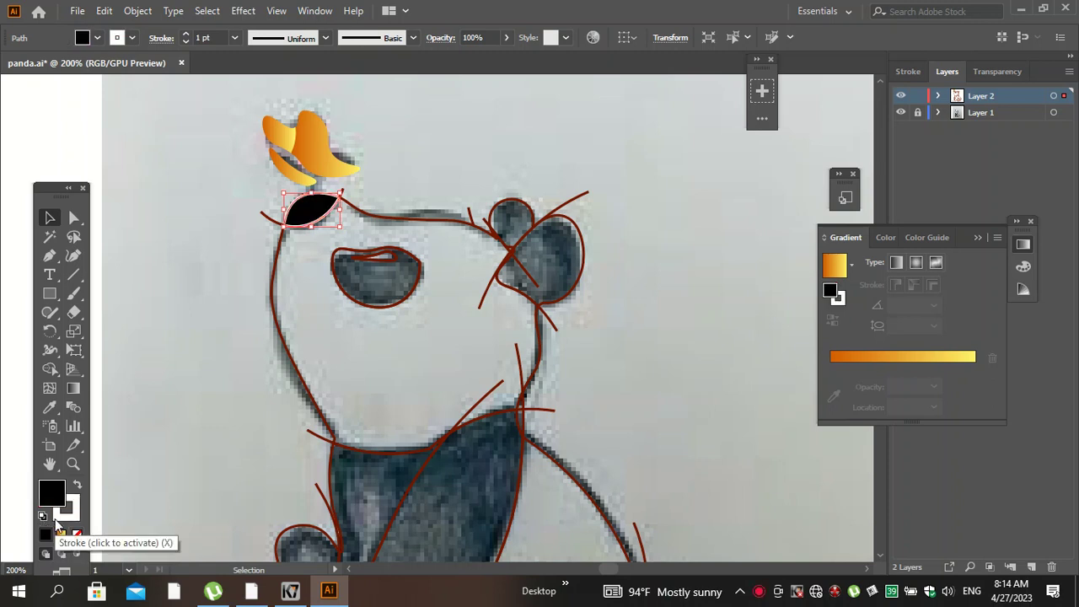
{"action": "key", "text": "x"}
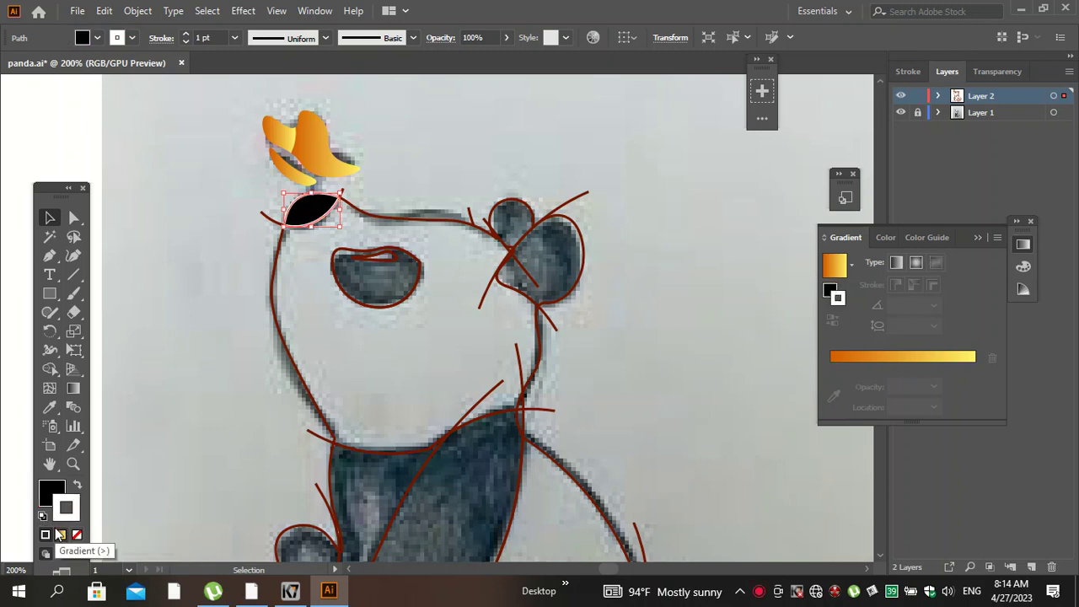
{"action": "left_click", "coordinate": [75, 534]}
Apply the gradient as the head's fill with no outline.
{"action": "left_click", "coordinate": [296, 371]}
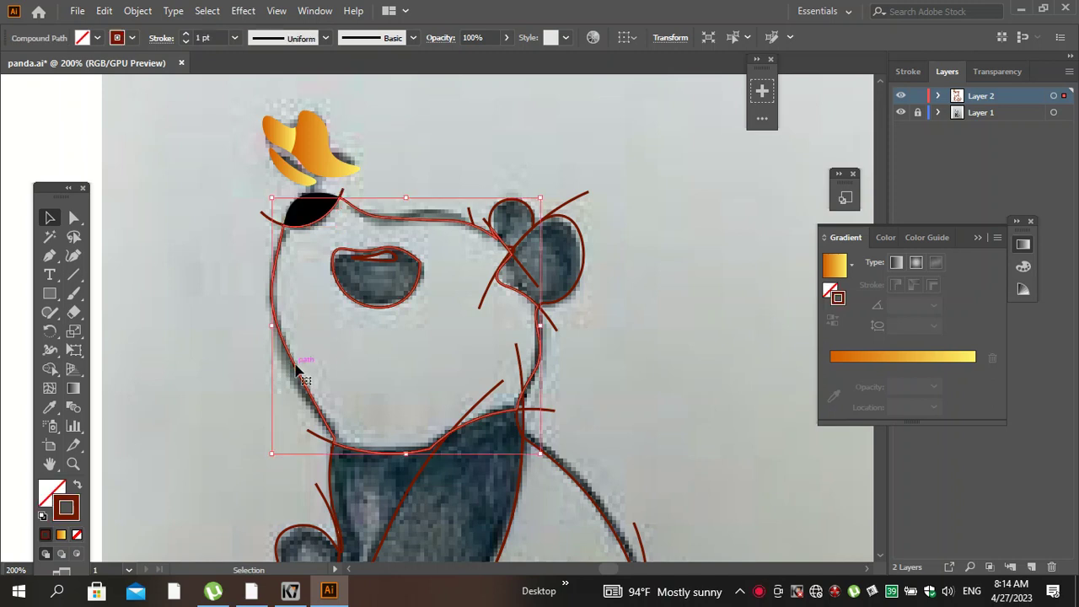
{"action": "left_click", "coordinate": [44, 516]}
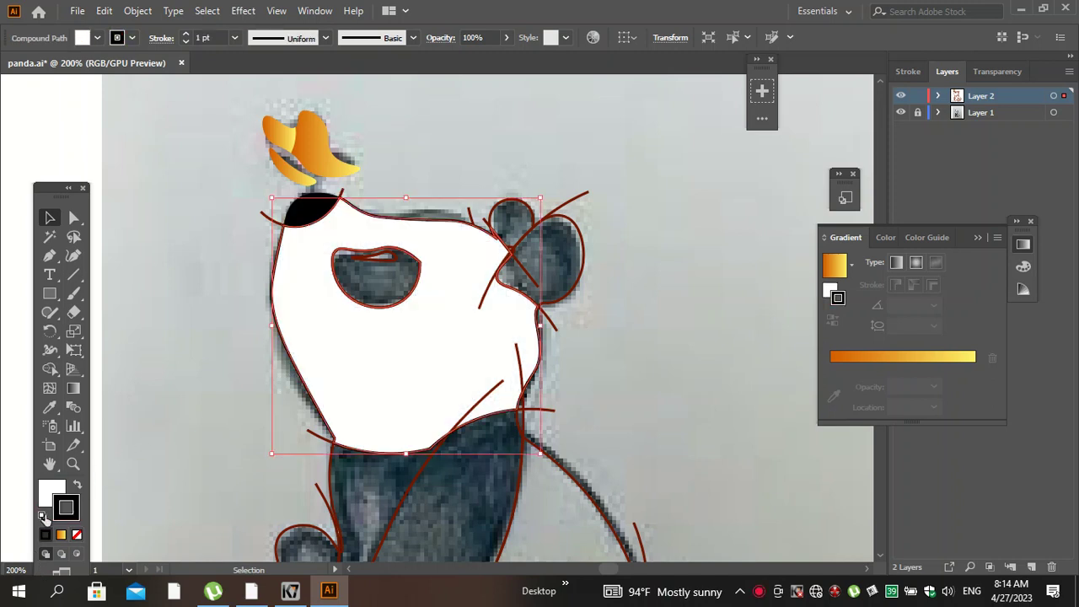
{"action": "key", "text": "slash"}
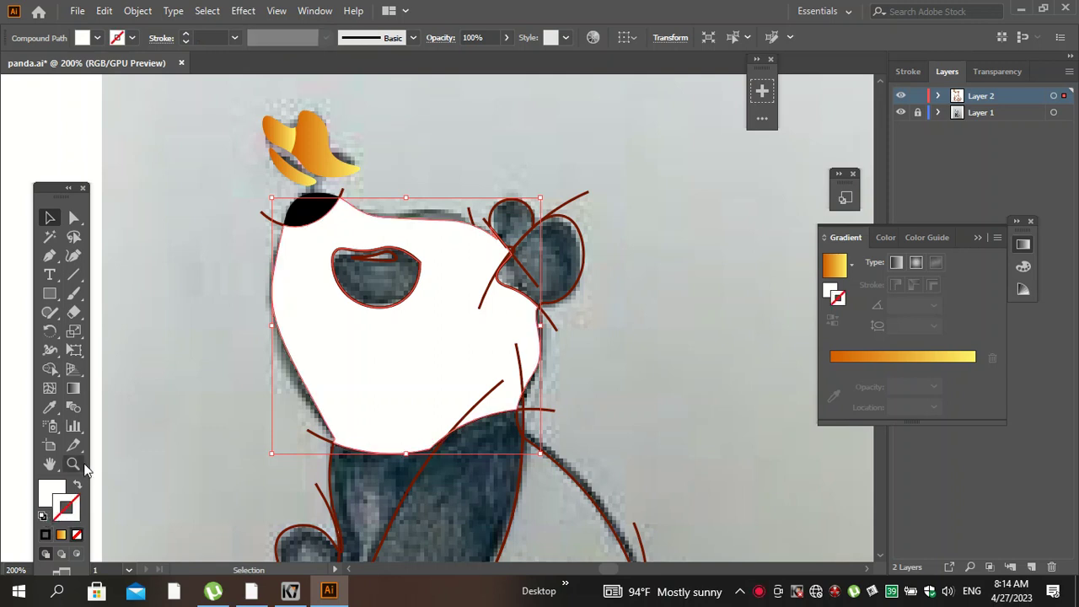
{"action": "left_click", "coordinate": [893, 354]}
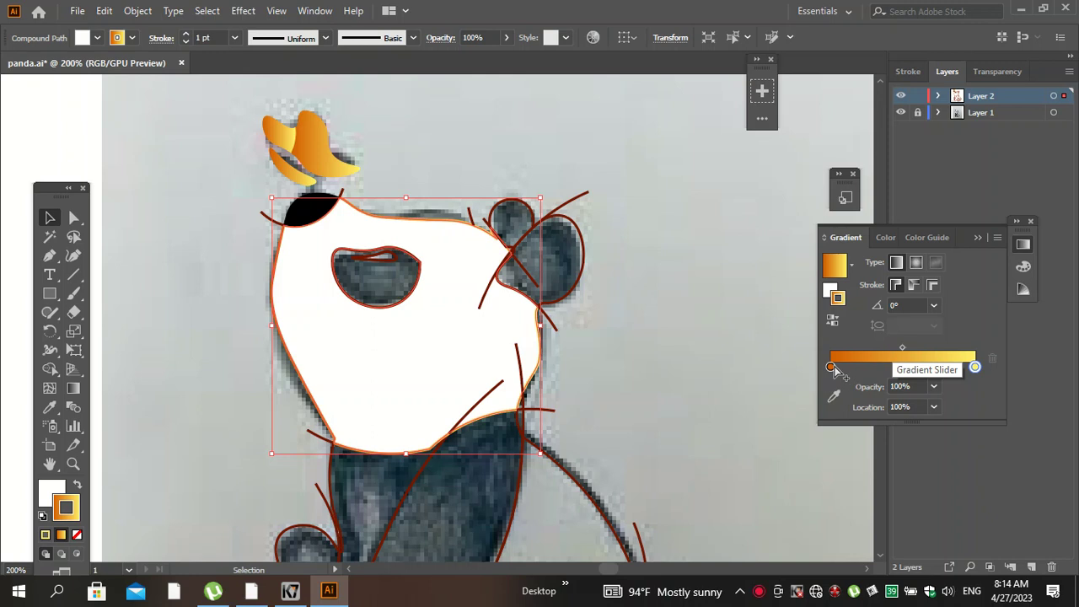
{"action": "key", "text": "shift+x"}
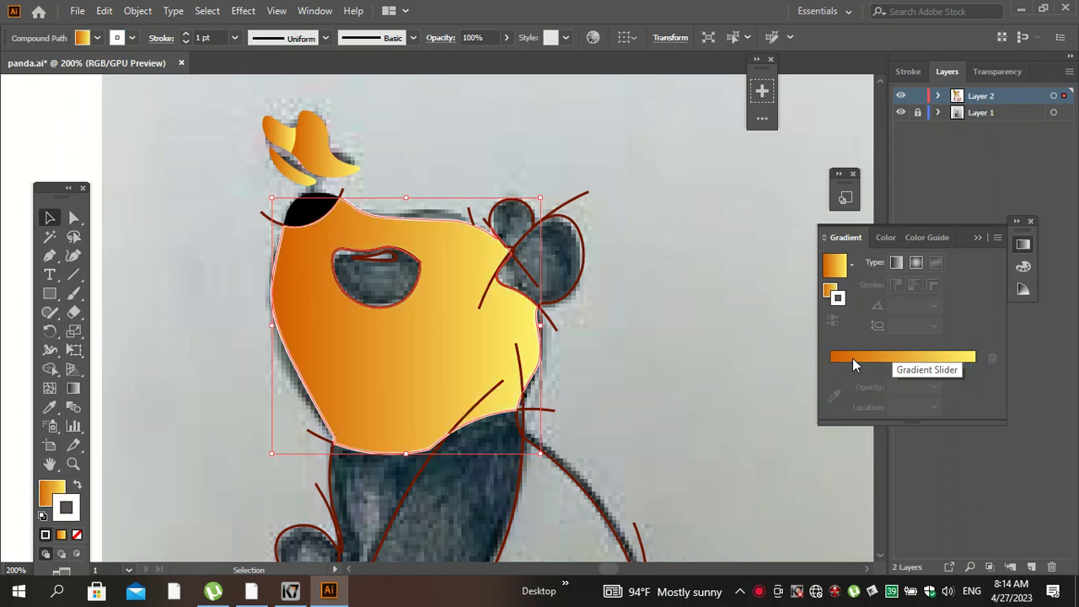
{"action": "key", "text": "slash"}
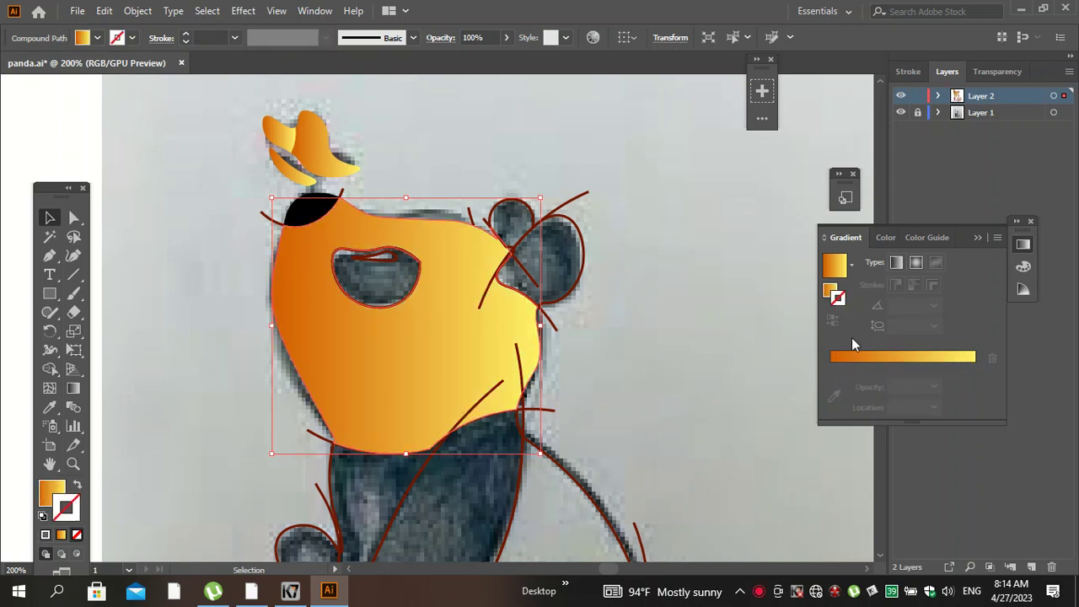
{"action": "left_click", "coordinate": [850, 355]}
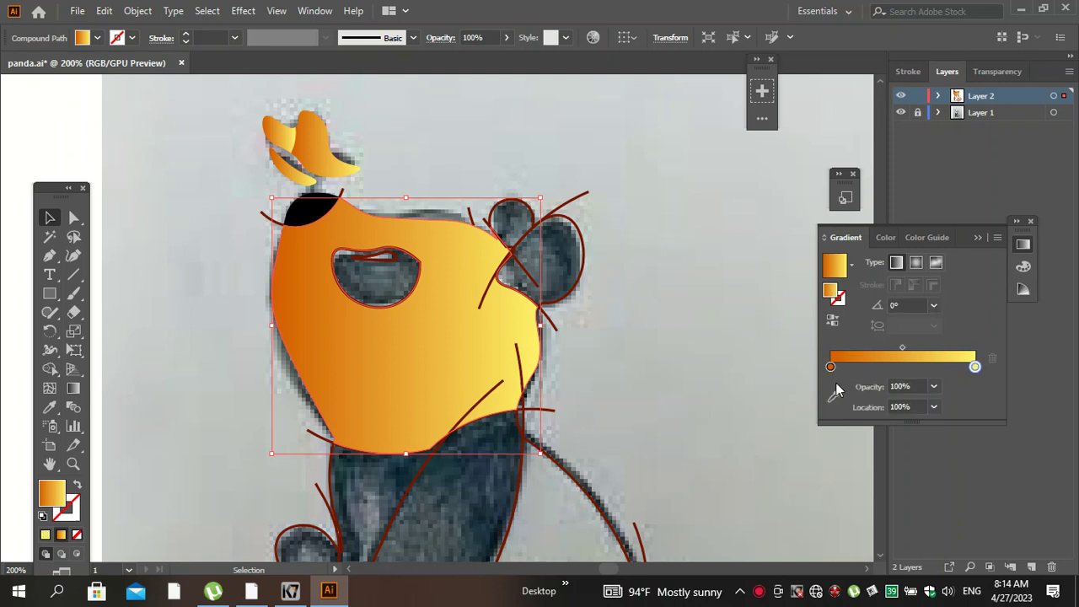
Recolour both end stops of the head gradient light blue 94E4FF.
{"action": "double_click", "coordinate": [830, 366]}
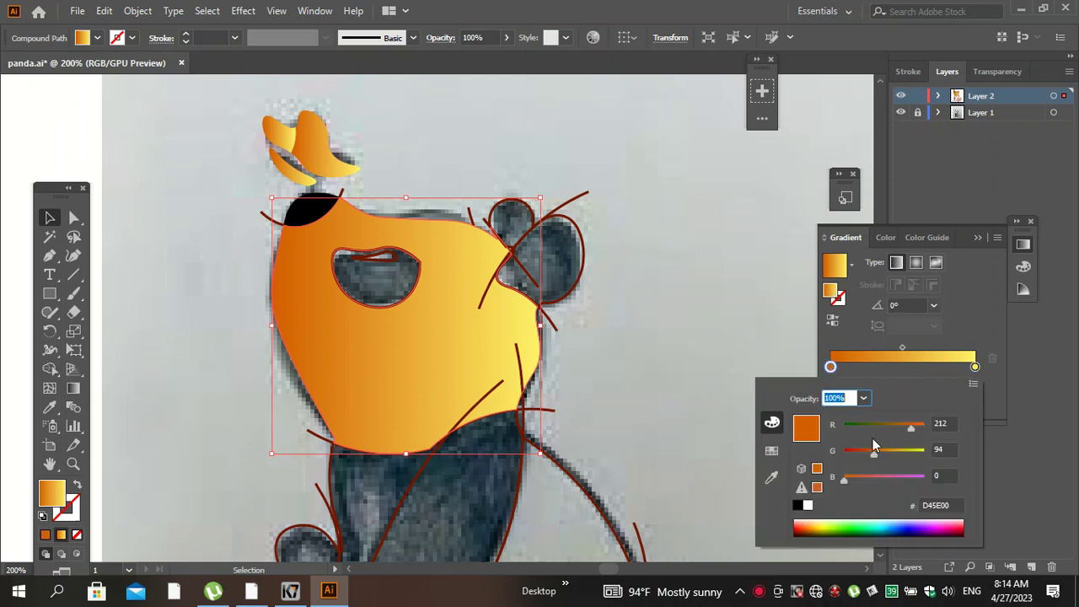
{"action": "left_click", "coordinate": [888, 521]}
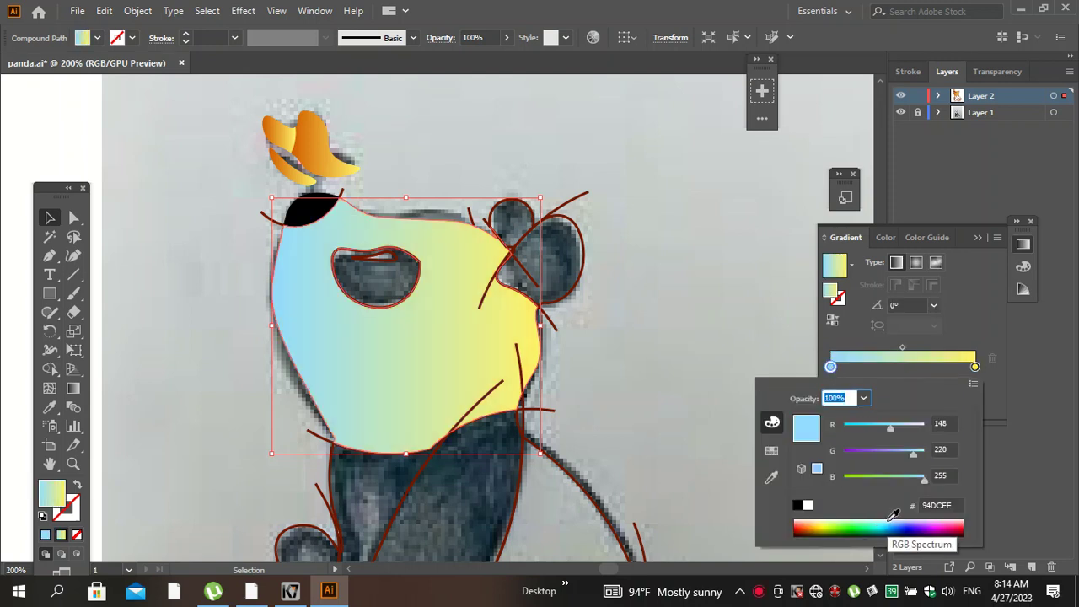
{"action": "left_click", "coordinate": [974, 368]}
{"action": "left_click", "coordinate": [974, 367]}
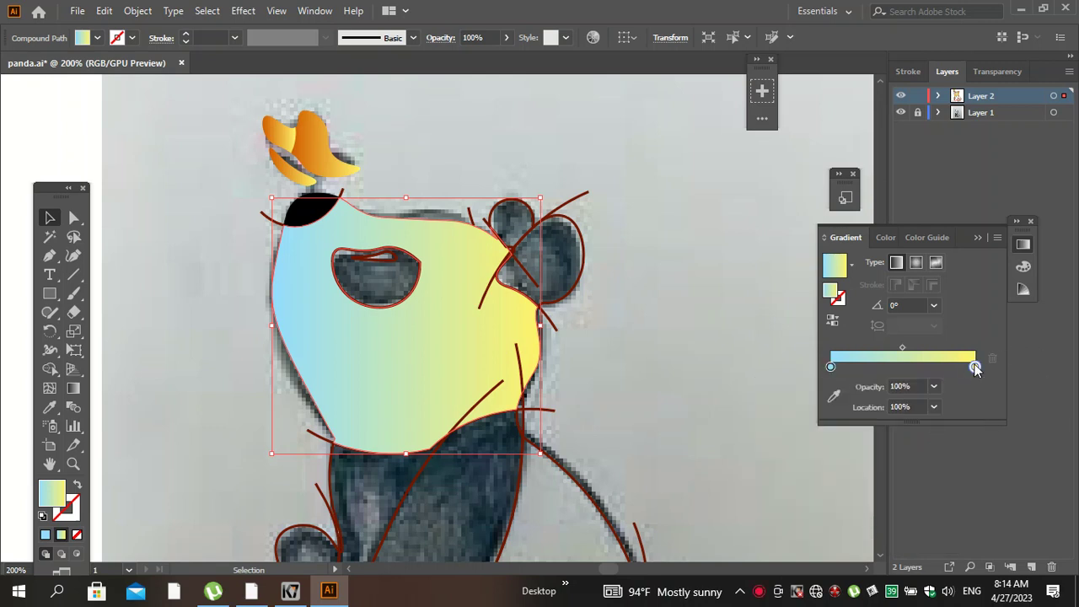
{"action": "double_click", "coordinate": [974, 368]}
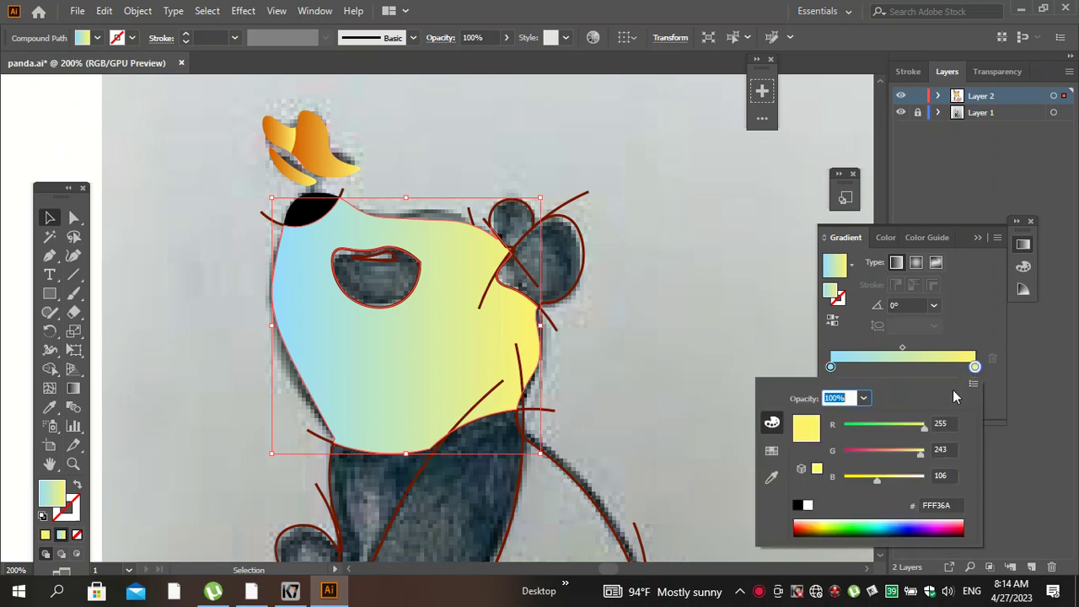
{"action": "left_click", "coordinate": [888, 521]}
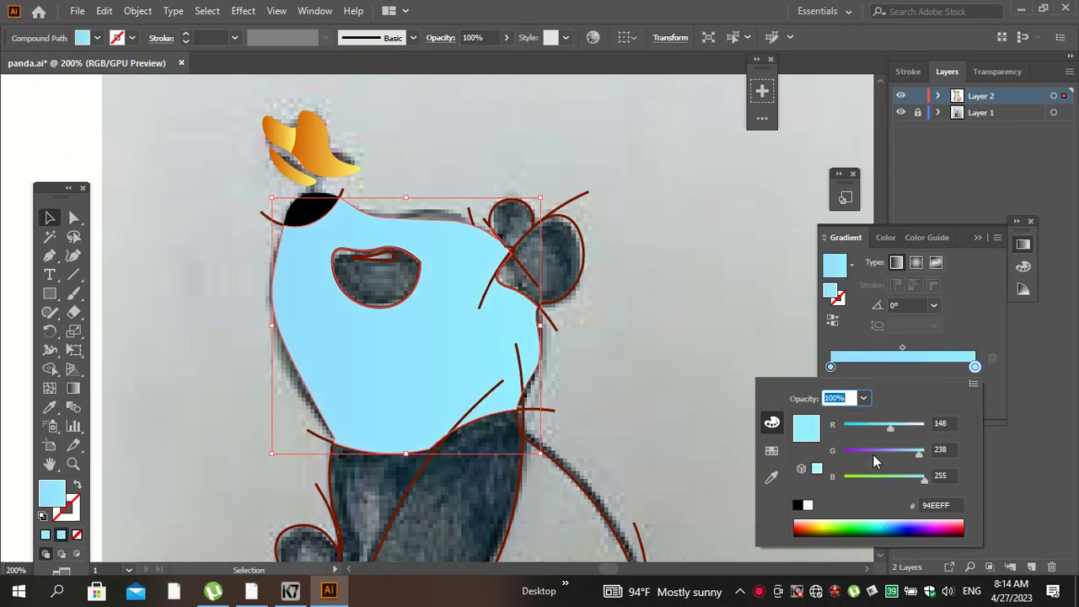
{"action": "left_click", "coordinate": [898, 373]}
Add a white middle stop to the head gradient at 46.26%.
{"action": "double_click", "coordinate": [898, 368]}
{"action": "double_click", "coordinate": [897, 367]}
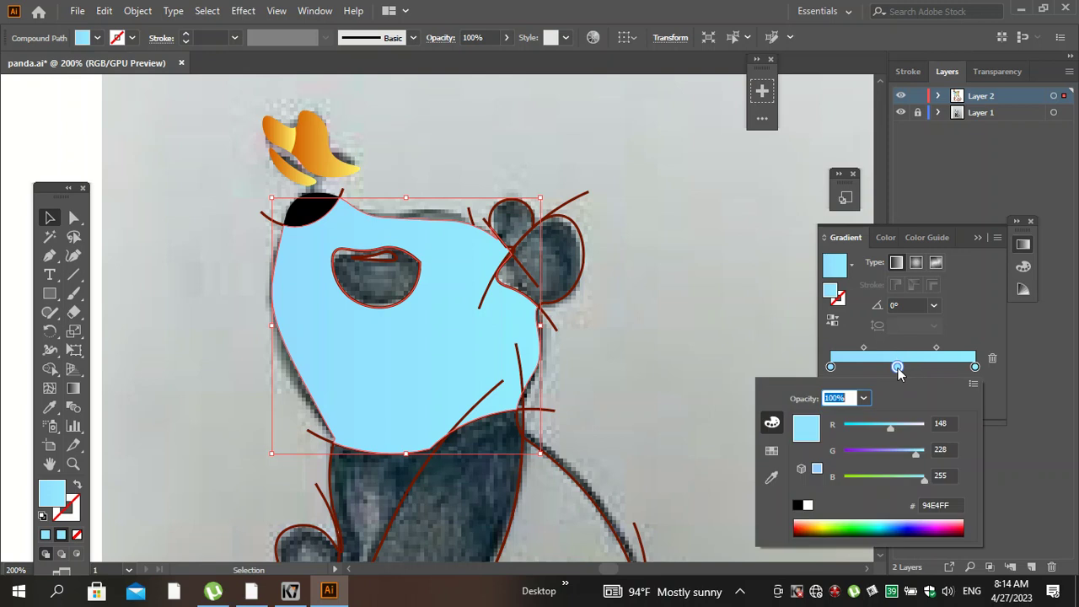
{"action": "left_click", "coordinate": [807, 505]}
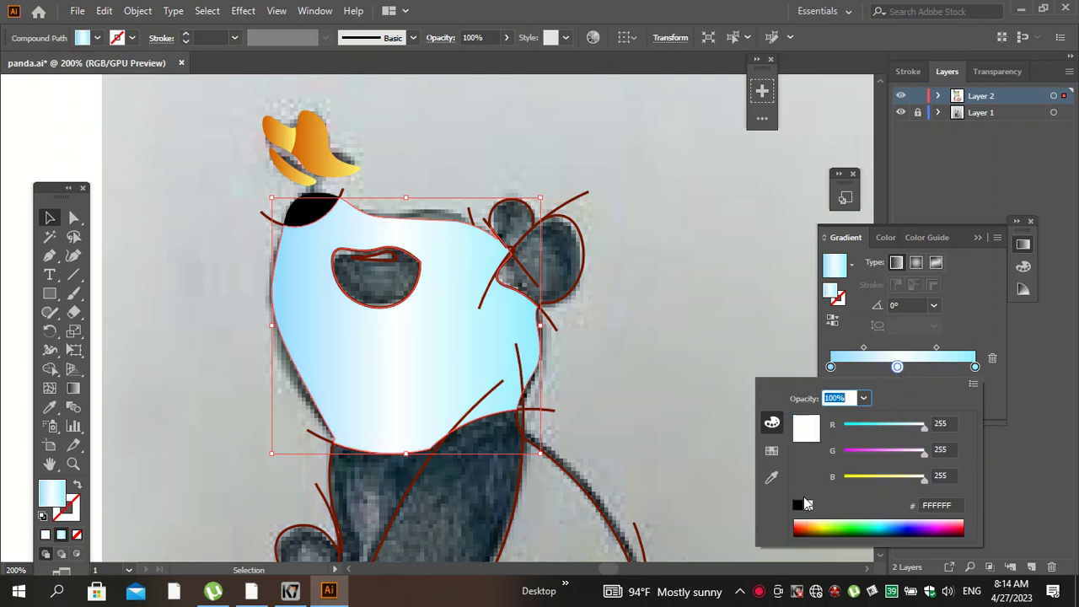
{"action": "left_click", "coordinate": [687, 394]}
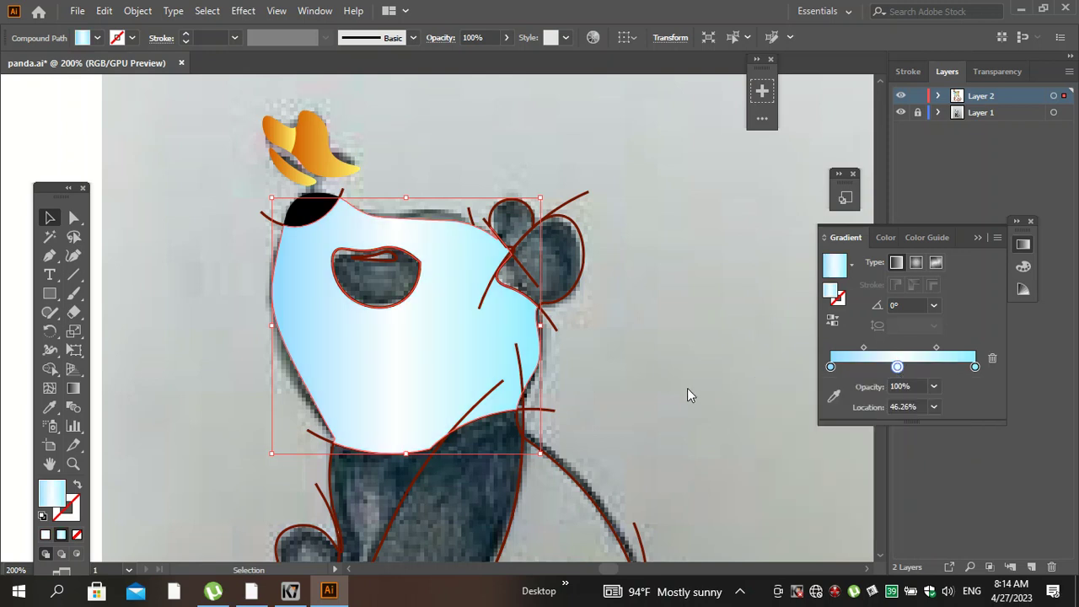
{"action": "left_click", "coordinate": [622, 311]}
{"action": "left_click", "coordinate": [367, 312]}
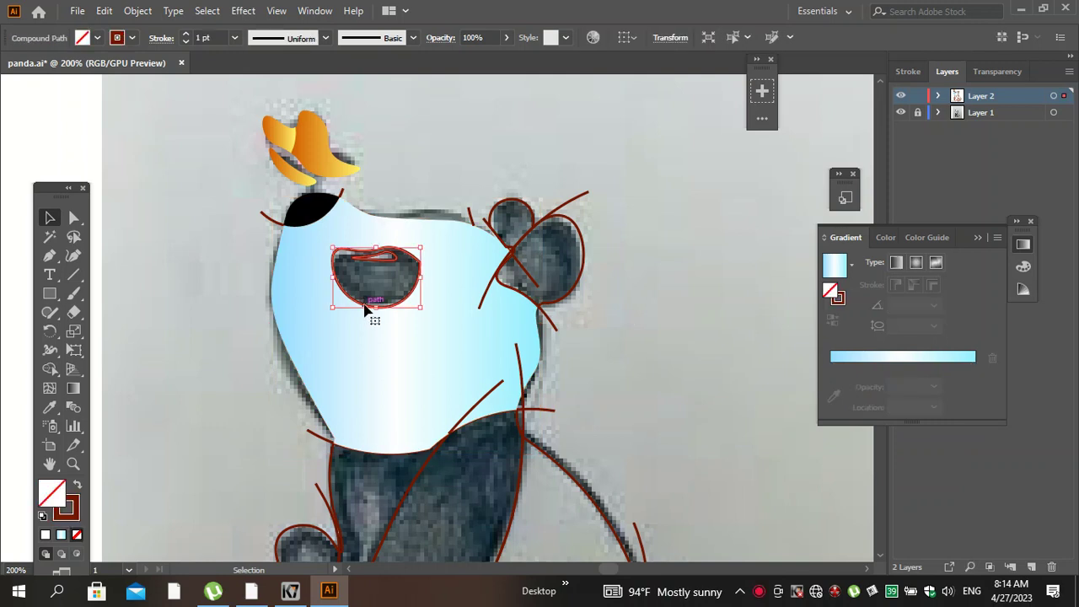
Fill the eye black and give its small highlight a light grey fill.
{"action": "key", "text": "i"}
{"action": "left_click", "coordinate": [316, 211]}
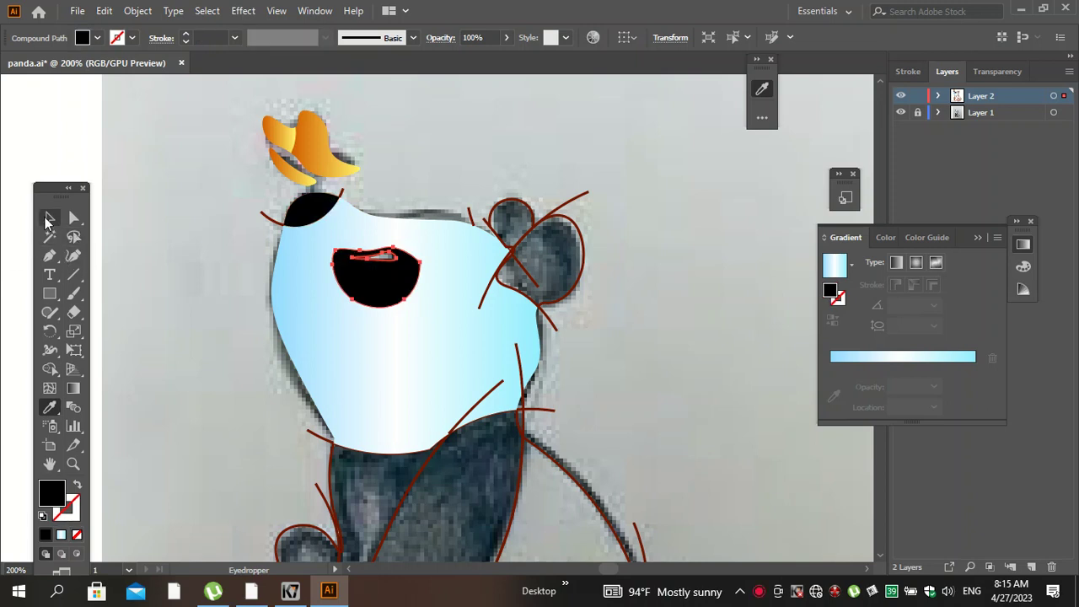
{"action": "left_click", "coordinate": [48, 221]}
{"action": "left_click", "coordinate": [434, 202]}
{"action": "left_click", "coordinate": [394, 260]}
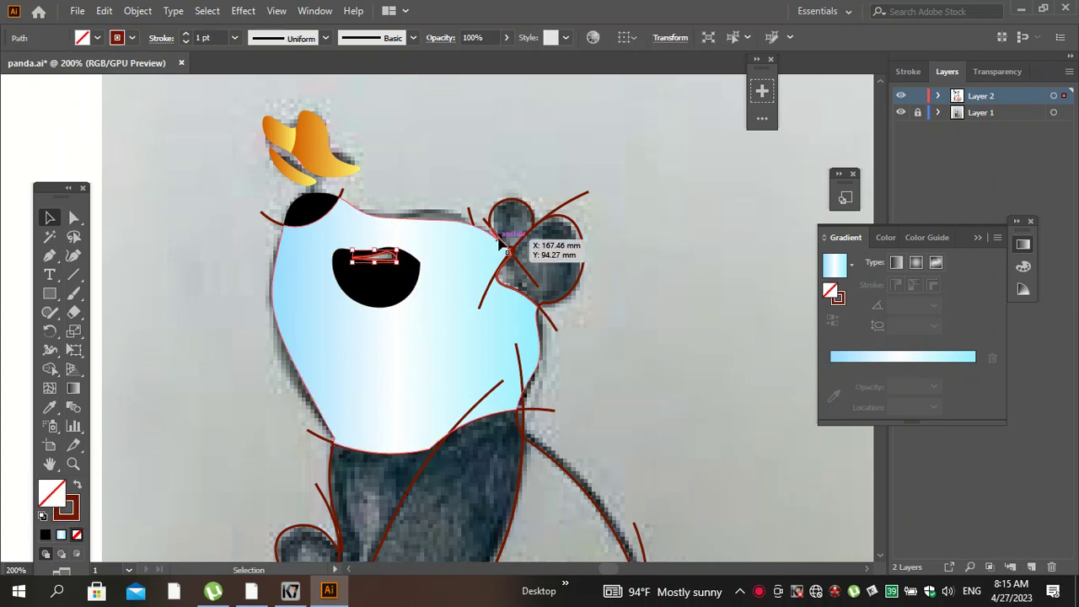
{"action": "key", "text": "i"}
{"action": "left_click", "coordinate": [592, 140]}
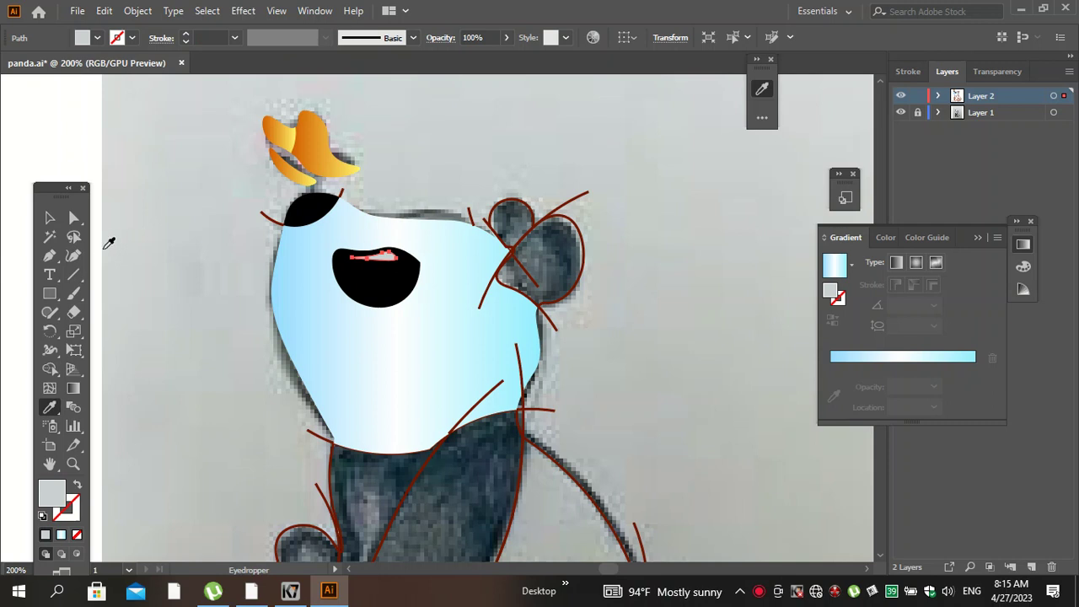
{"action": "left_click", "coordinate": [59, 220]}
{"action": "left_click", "coordinate": [697, 207]}
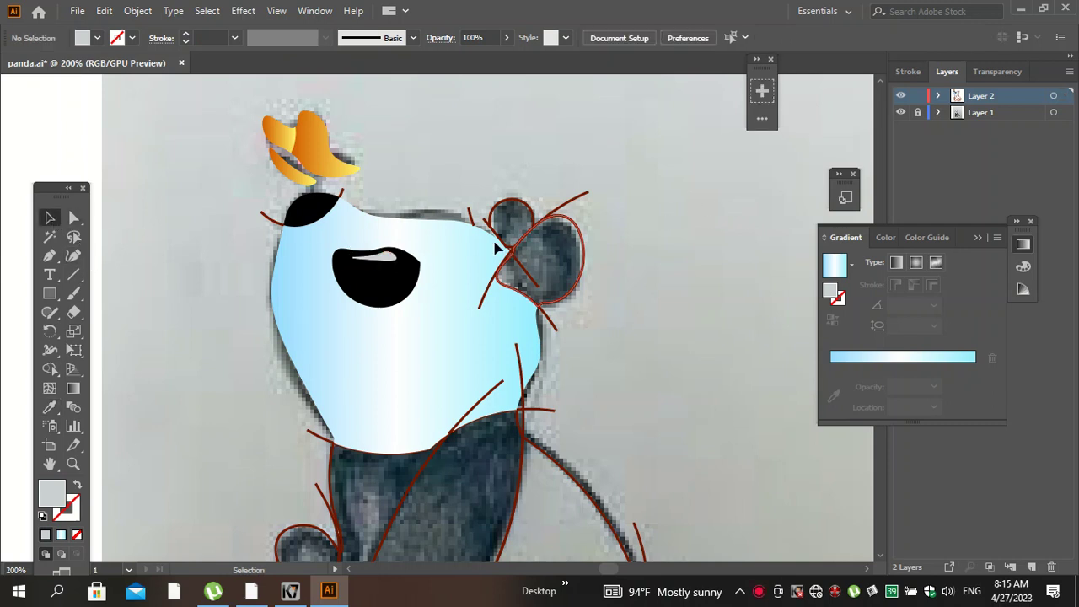
Copy the black fill onto the small ear circle at top right.
{"action": "left_click", "coordinate": [527, 206]}
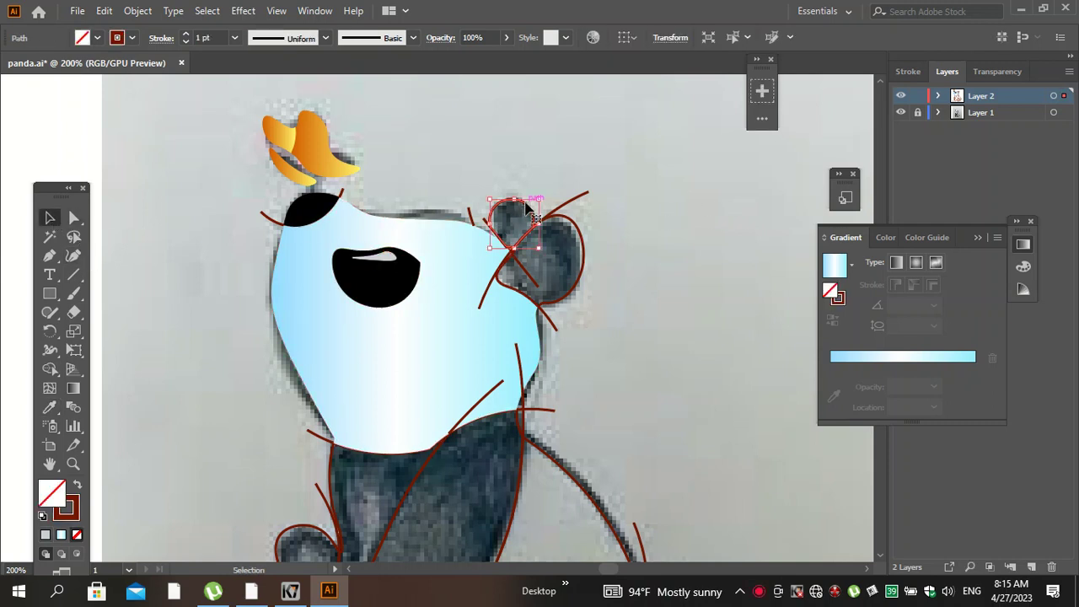
{"action": "key", "text": "i"}
{"action": "left_click", "coordinate": [368, 278]}
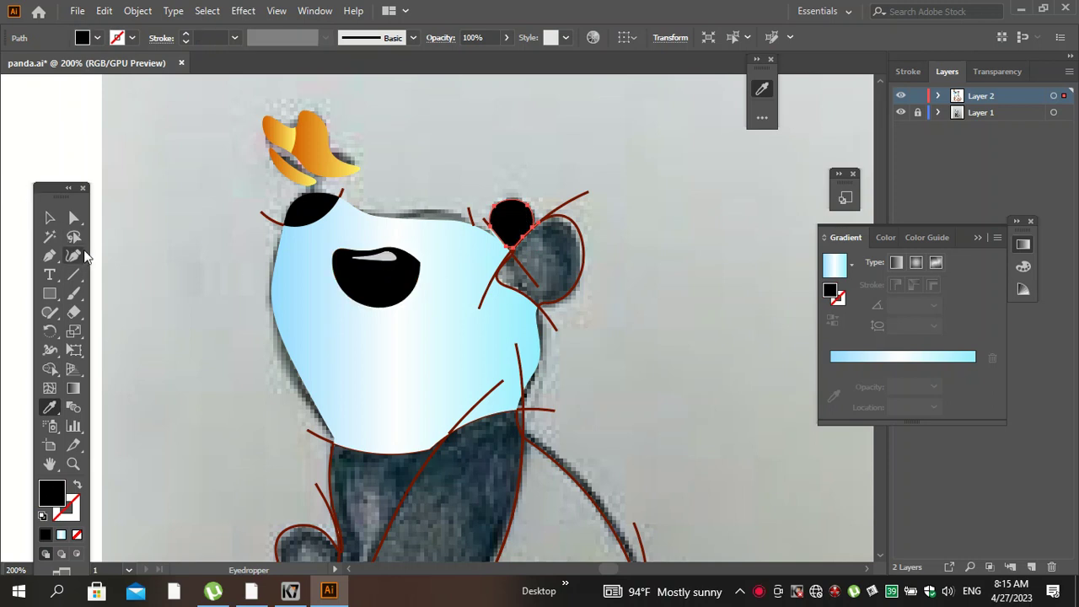
{"action": "left_click", "coordinate": [49, 220]}
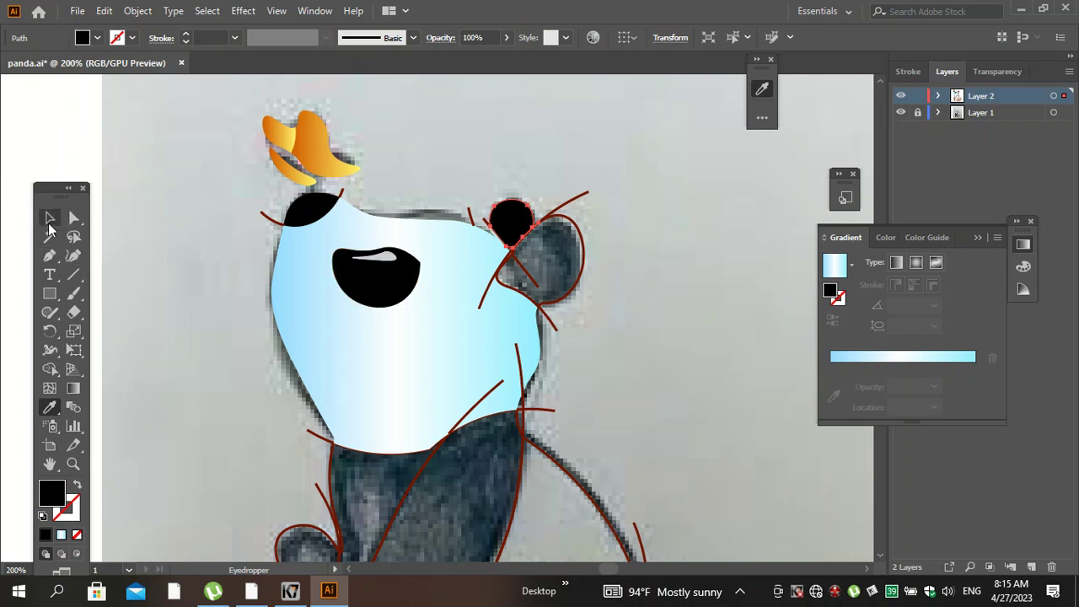
{"action": "left_click", "coordinate": [624, 225]}
Fill the ear outline black, delete the stray red stroke, and send the ear backward.
{"action": "left_click", "coordinate": [580, 236]}
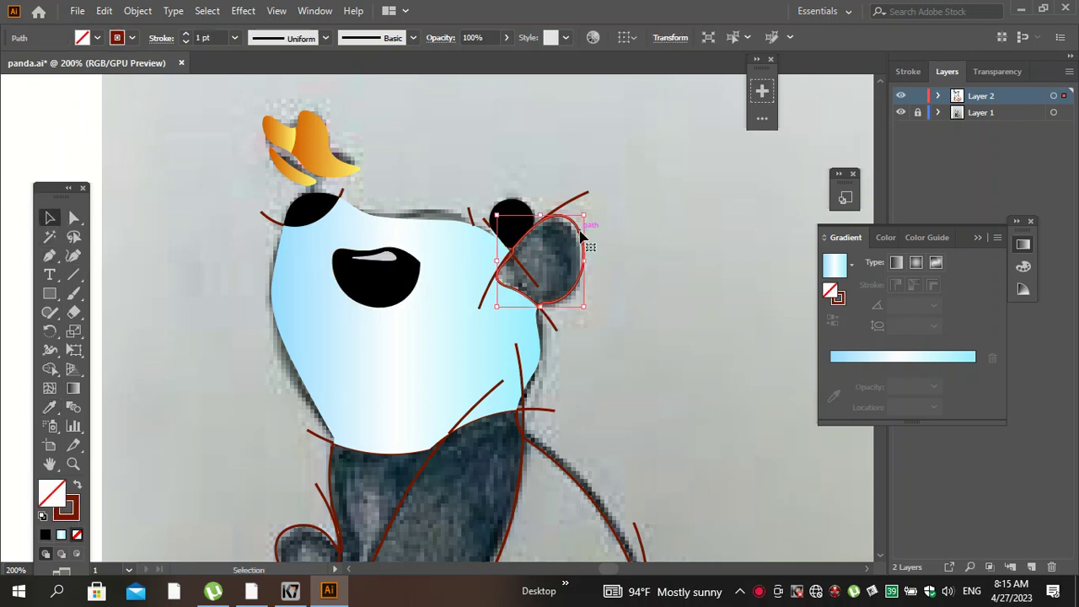
{"action": "key", "text": "i"}
{"action": "left_click", "coordinate": [520, 224]}
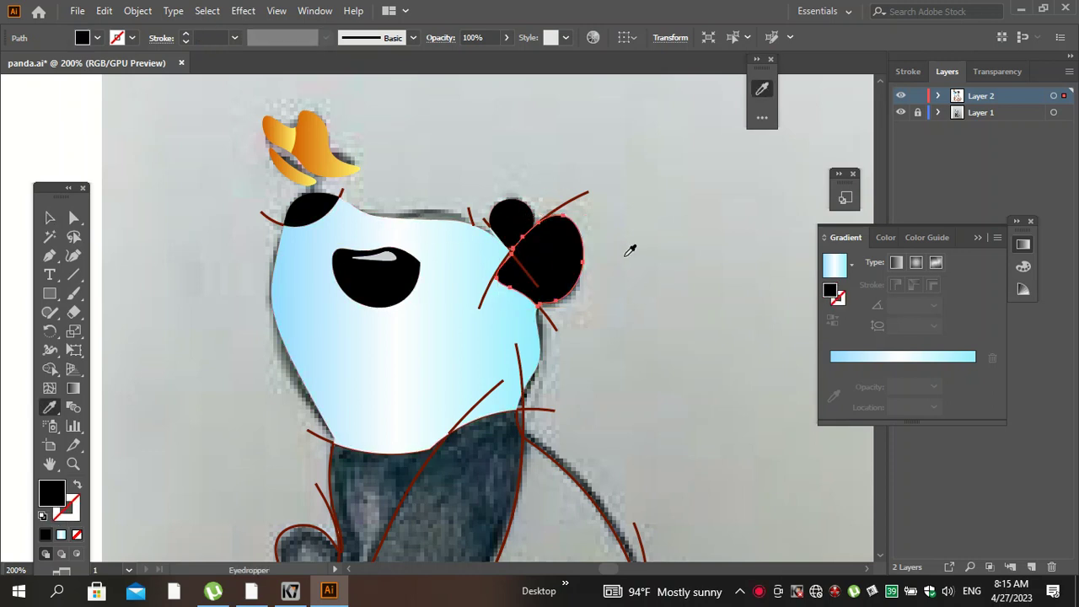
{"action": "left_click", "coordinate": [52, 220]}
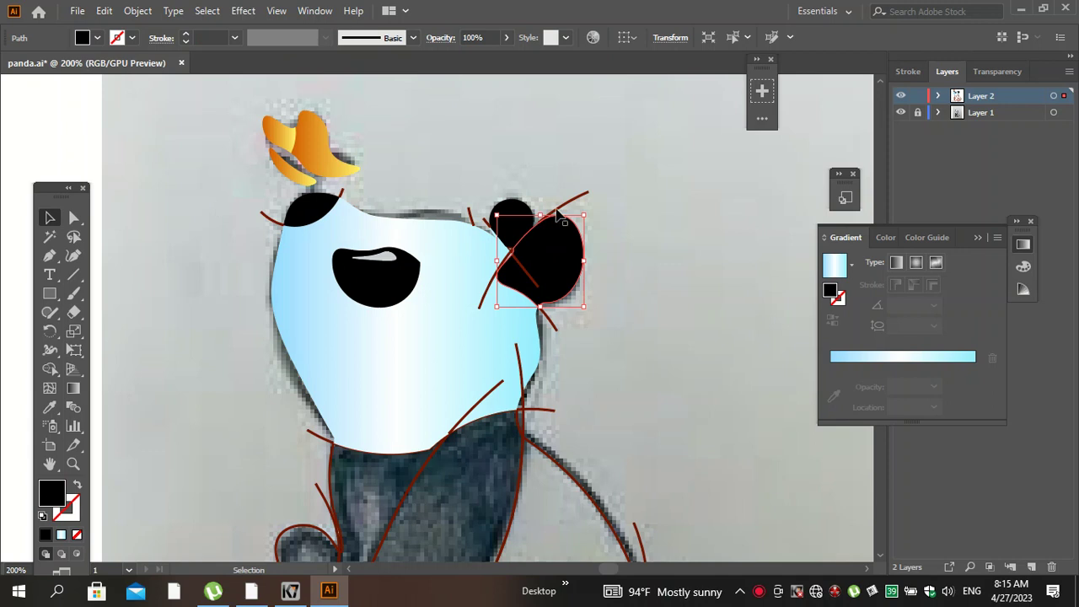
{"action": "left_click", "coordinate": [585, 197]}
{"action": "key", "text": "Delete"}
{"action": "left_click", "coordinate": [542, 277]}
{"action": "key", "text": "ctrl+shift+bracketleft"}
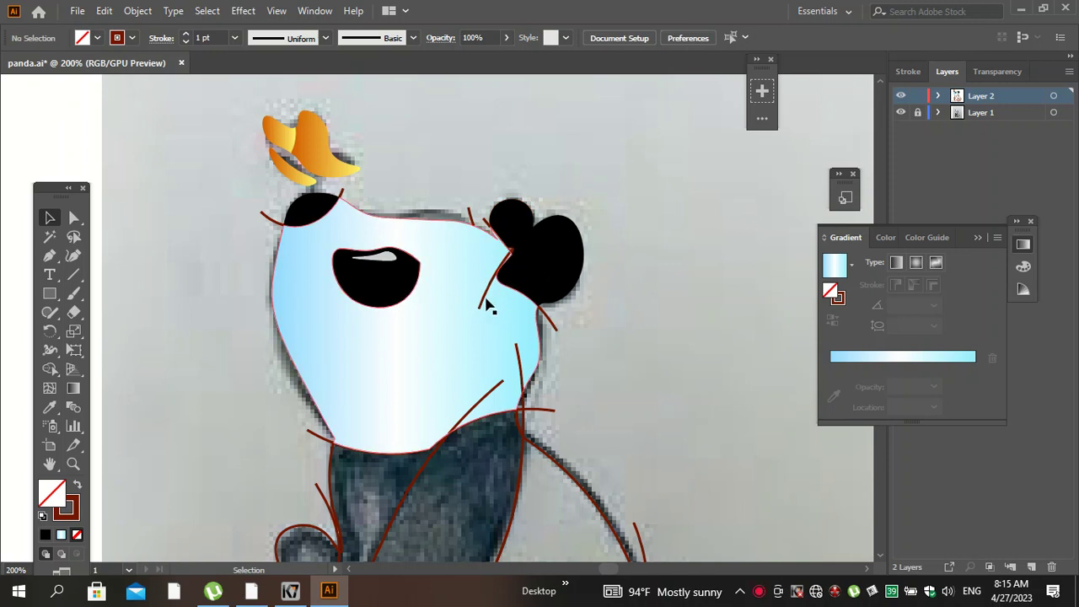
Move three red trace strokes: one to the head top, one to the ear top, one onto the body line.
{"action": "left_click_drag", "start_coordinate": [487, 305], "coordinate": [497, 235]}
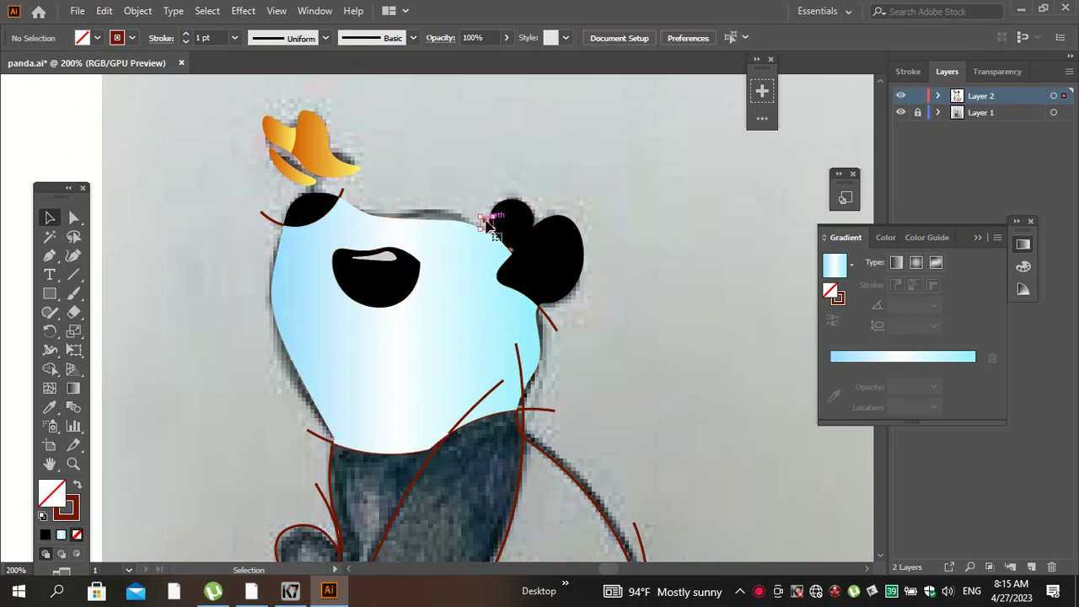
{"action": "left_click_drag", "start_coordinate": [276, 225], "coordinate": [337, 201]}
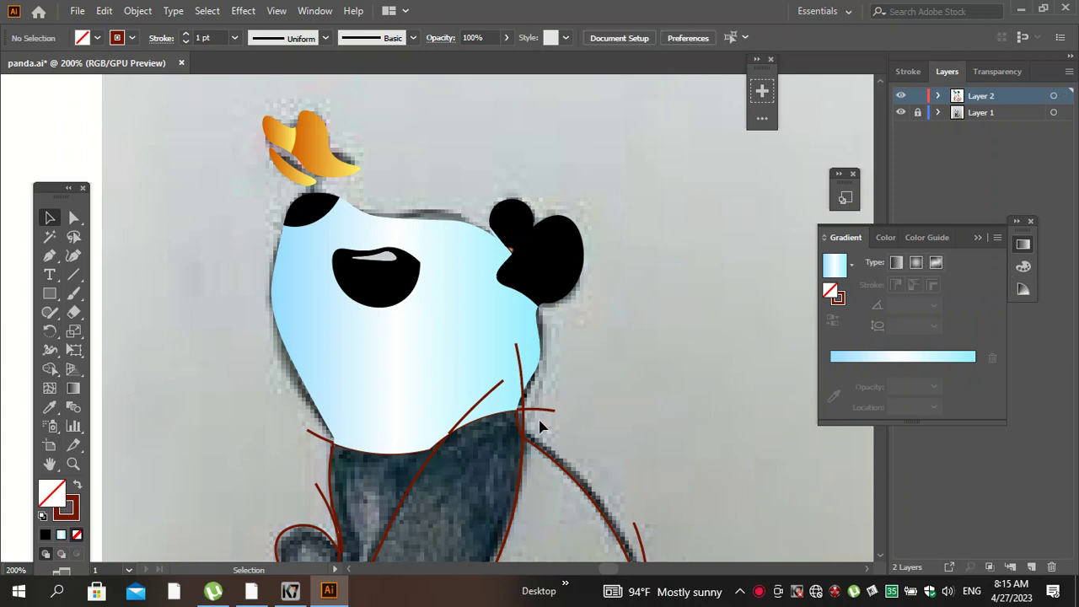
{"action": "left_click_drag", "start_coordinate": [542, 411], "coordinate": [522, 362]}
Delete the stray red strokes at the face's lower edge and lower-left, then select the black ear.
{"action": "scroll", "coordinate": [517, 357], "scroll_direction": "down", "scroll_amount": 3}
{"action": "left_click", "coordinate": [485, 303]}
{"action": "key", "text": "Delete"}
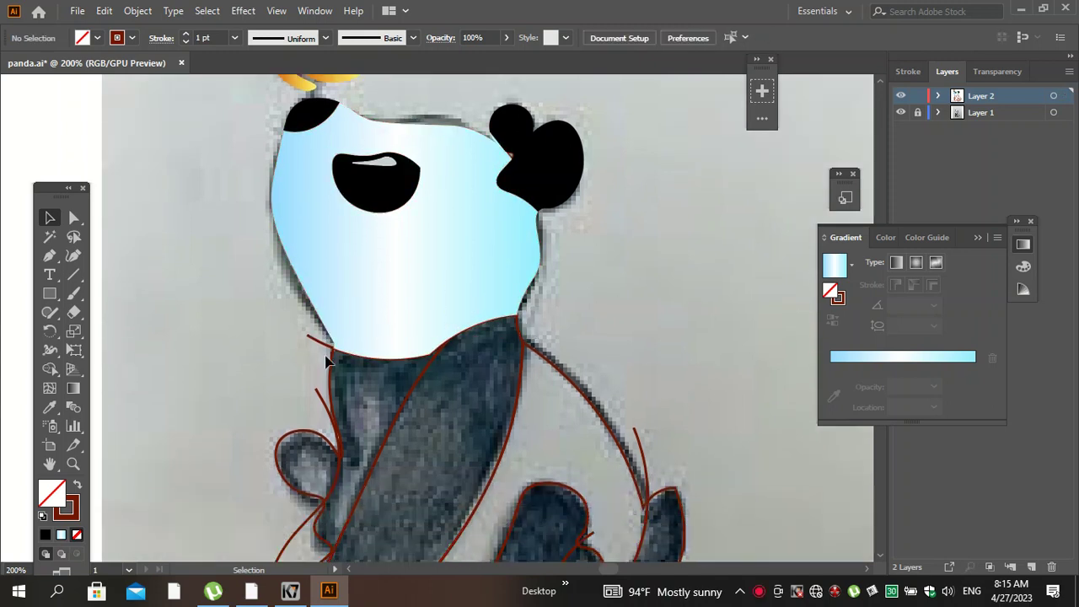
{"action": "left_click", "coordinate": [324, 346]}
{"action": "key", "text": "Delete"}
{"action": "left_click", "coordinate": [553, 172]}
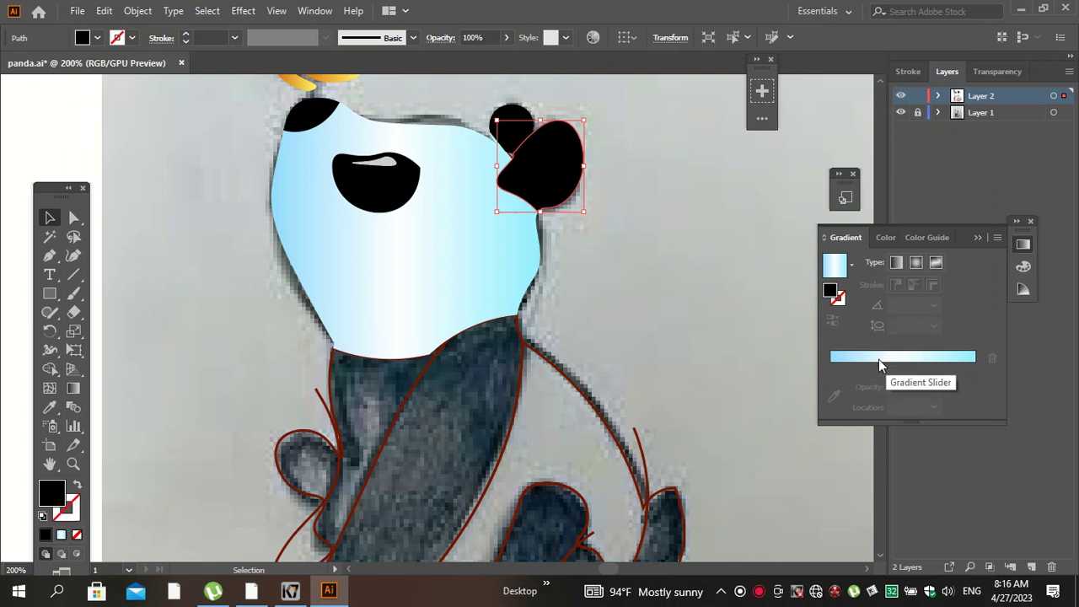
Fill the ear with a gradient whose left, middle and right stops are all black.
{"action": "left_click", "coordinate": [850, 362]}
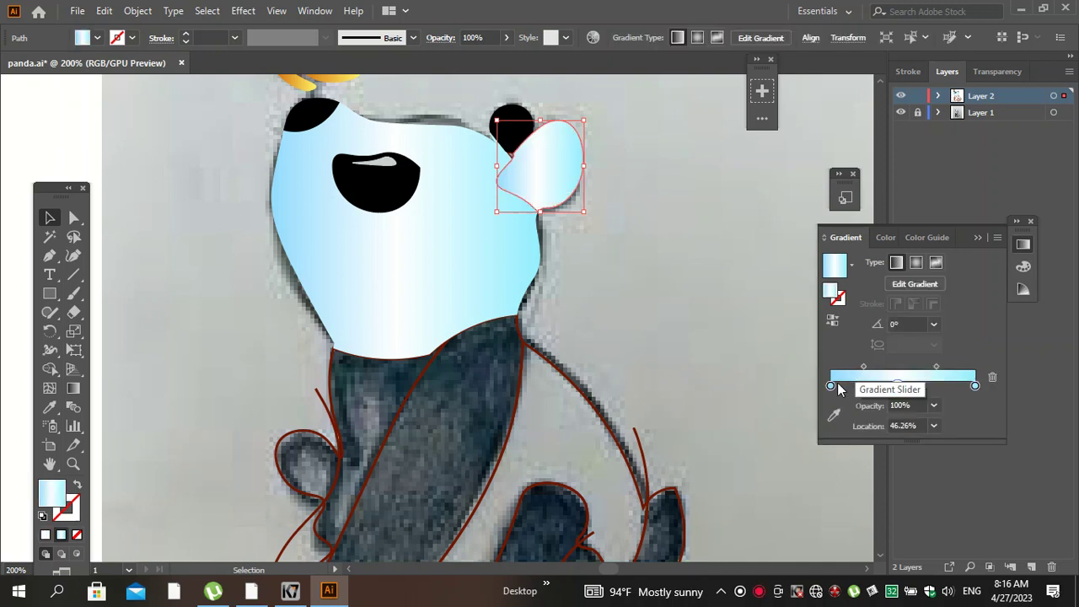
{"action": "left_click", "coordinate": [830, 386]}
{"action": "double_click", "coordinate": [830, 386]}
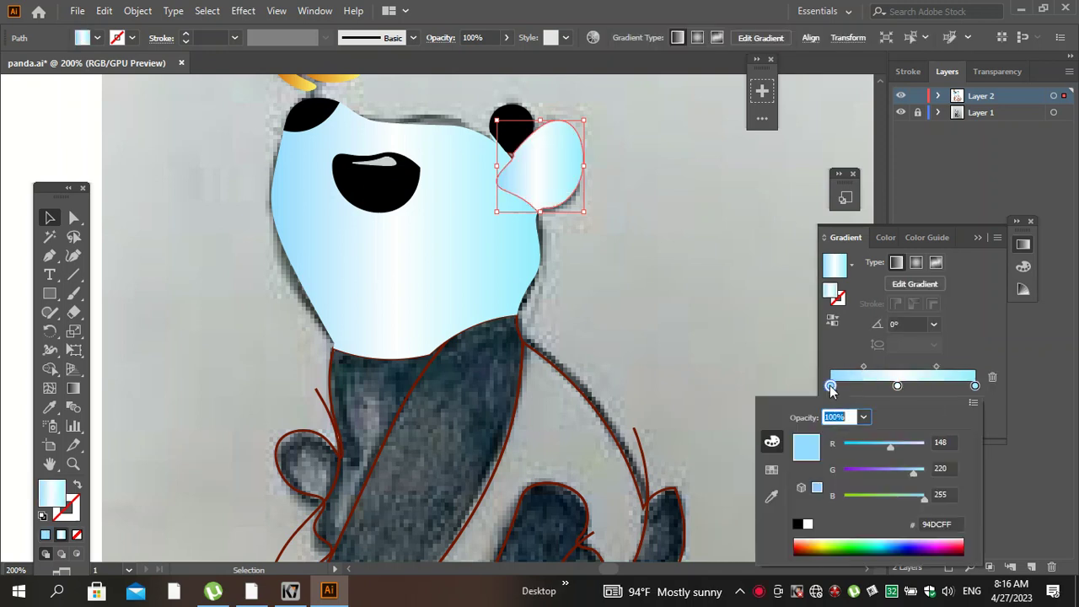
{"action": "left_click", "coordinate": [798, 525]}
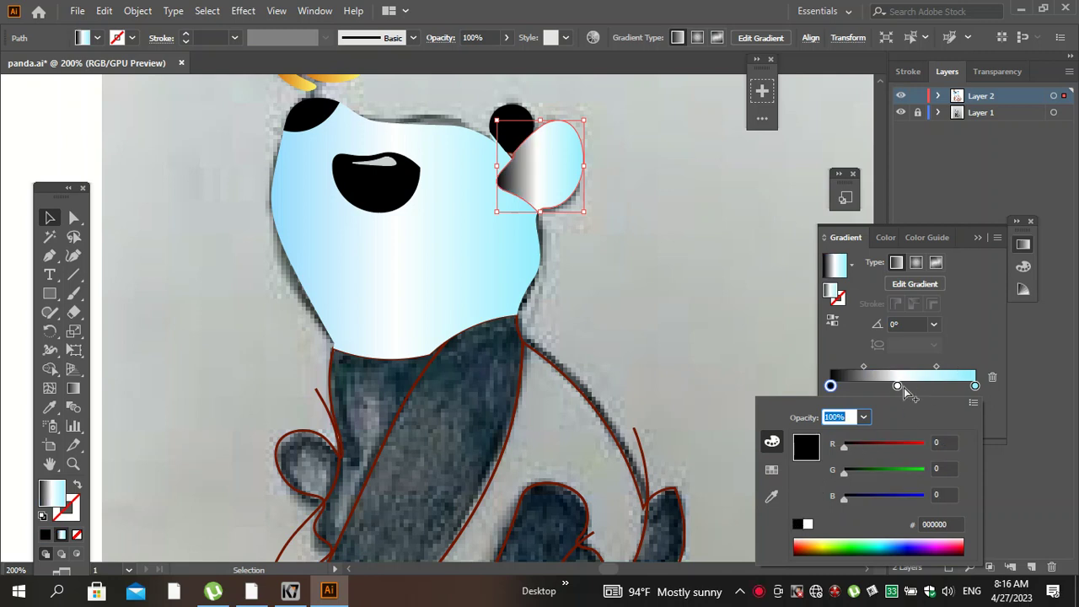
{"action": "left_click", "coordinate": [896, 385]}
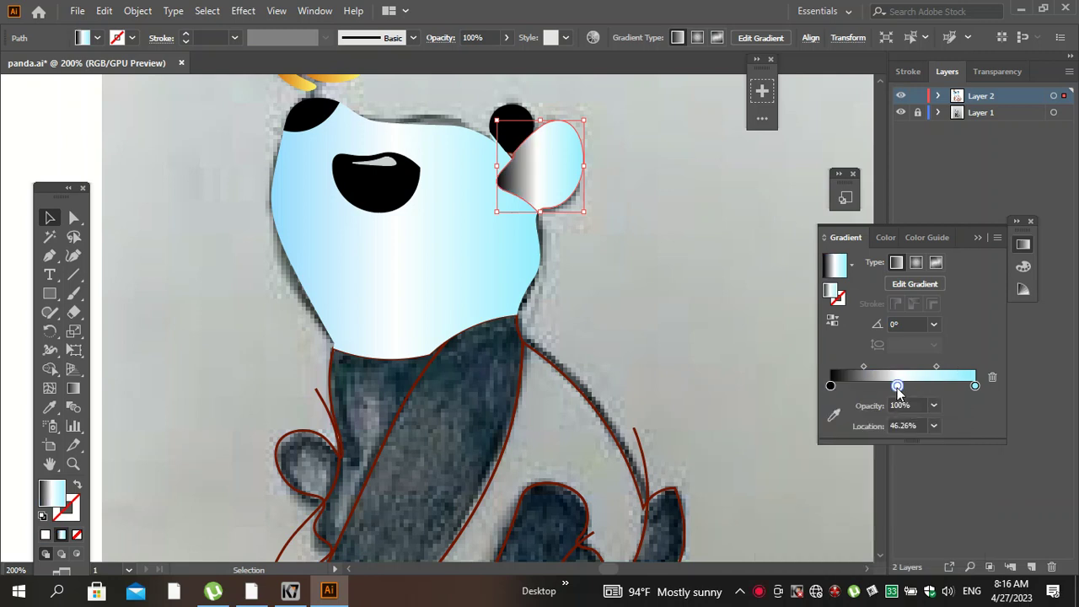
{"action": "double_click", "coordinate": [897, 386]}
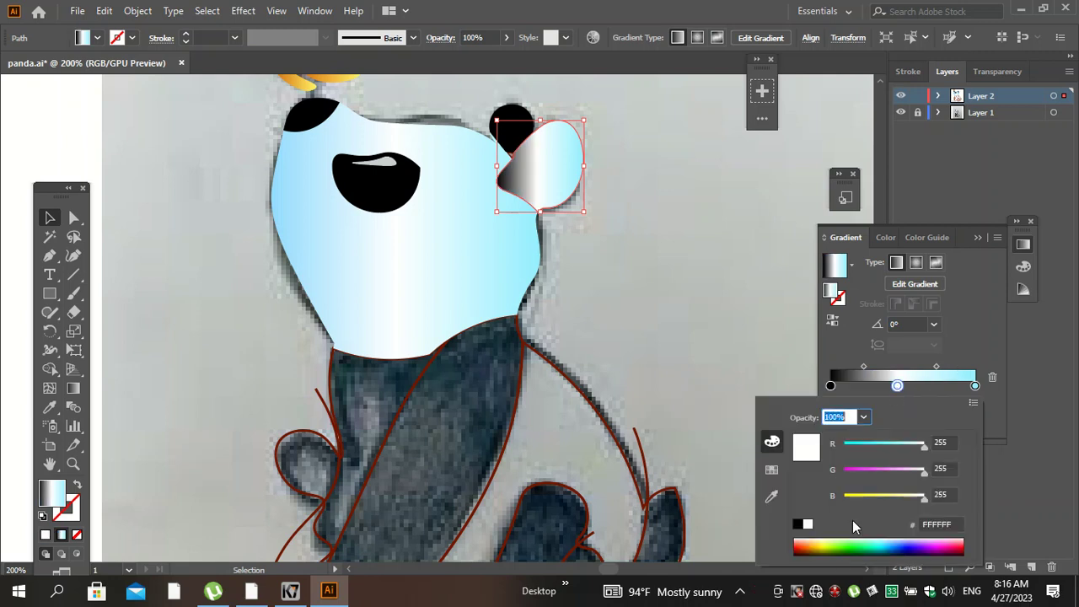
{"action": "left_click", "coordinate": [802, 528]}
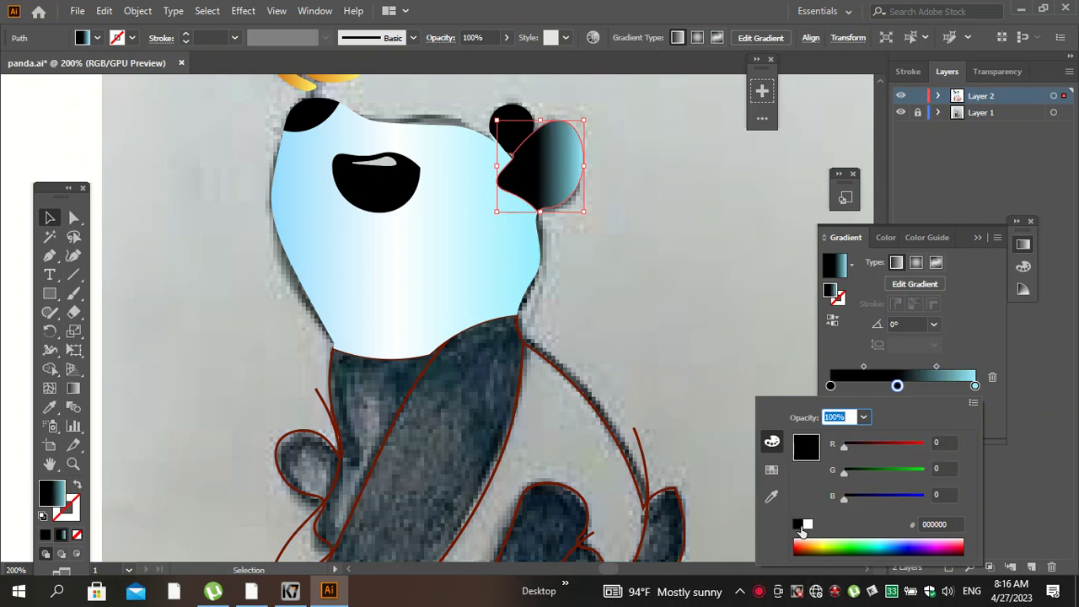
{"action": "double_click", "coordinate": [975, 386]}
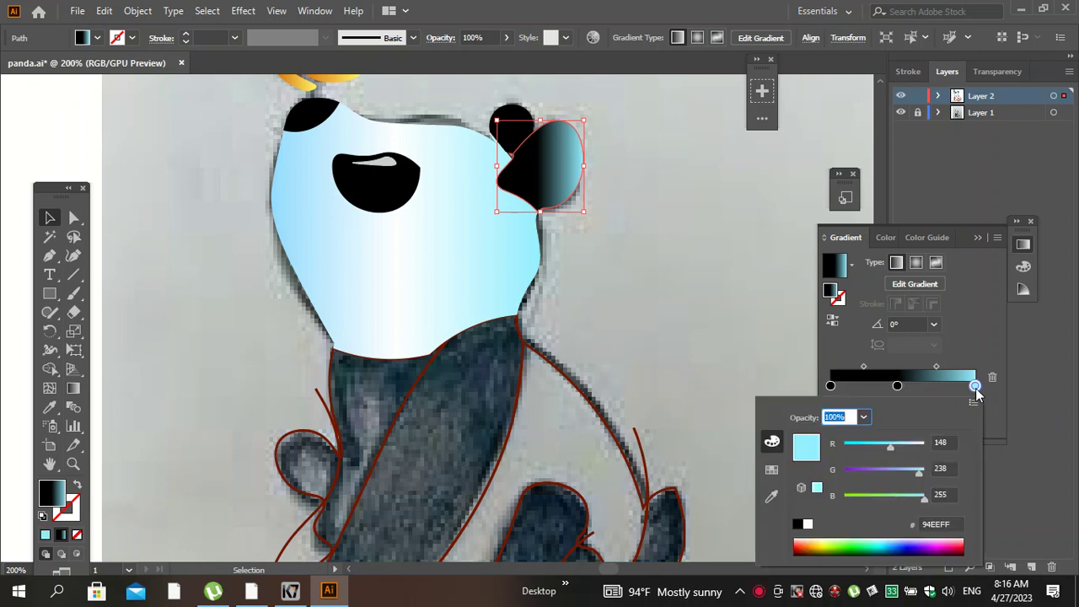
{"action": "left_click", "coordinate": [798, 524]}
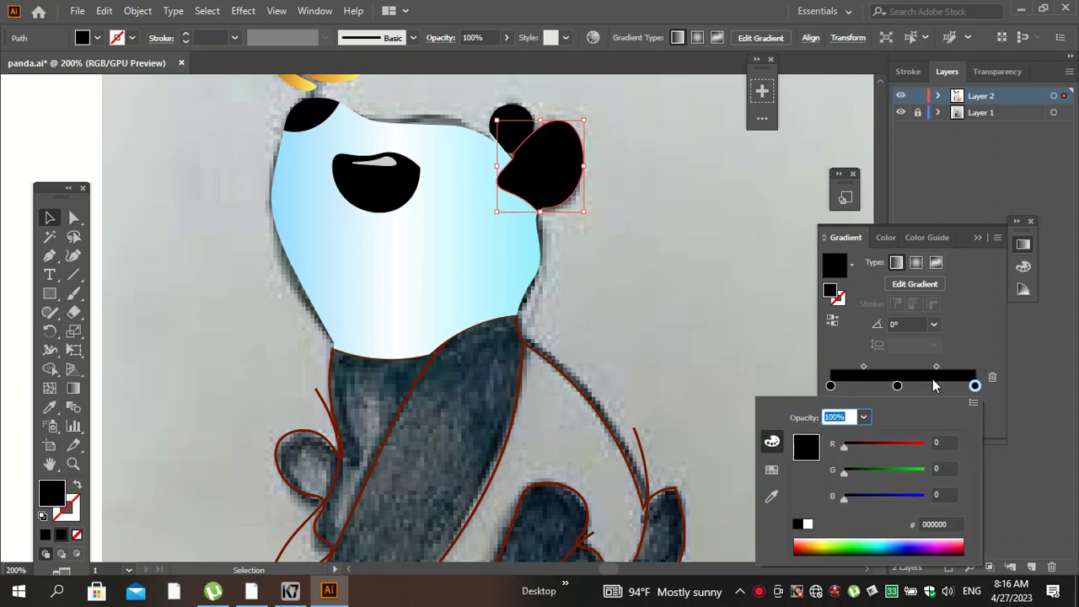
{"action": "key", "text": "Escape"}
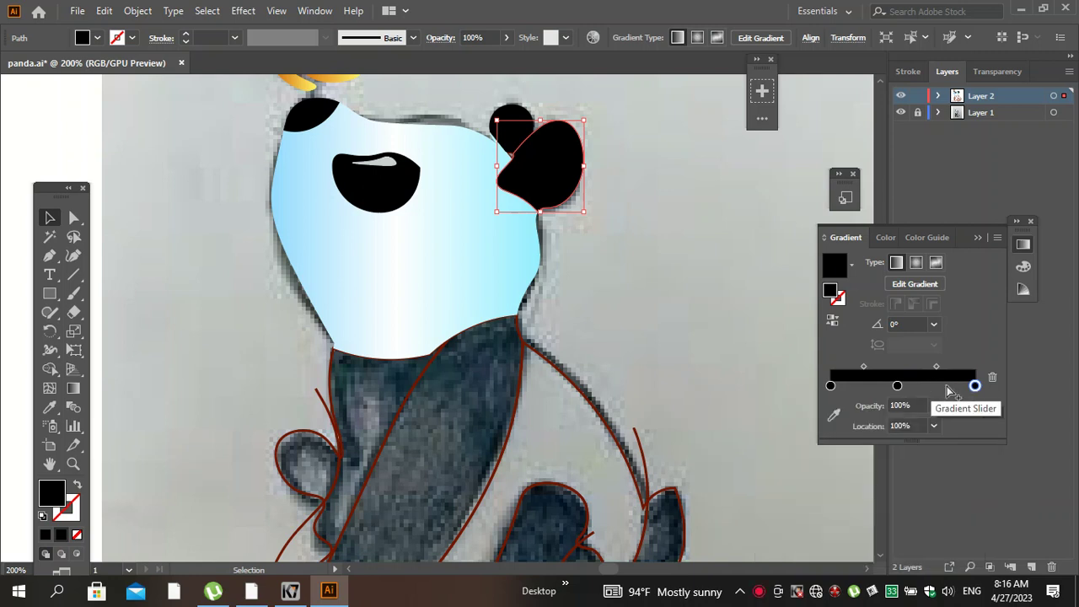
Add an extra gradient stop at 78.88% on the ear gradient.
{"action": "left_click", "coordinate": [945, 386]}
{"action": "double_click", "coordinate": [945, 386]}
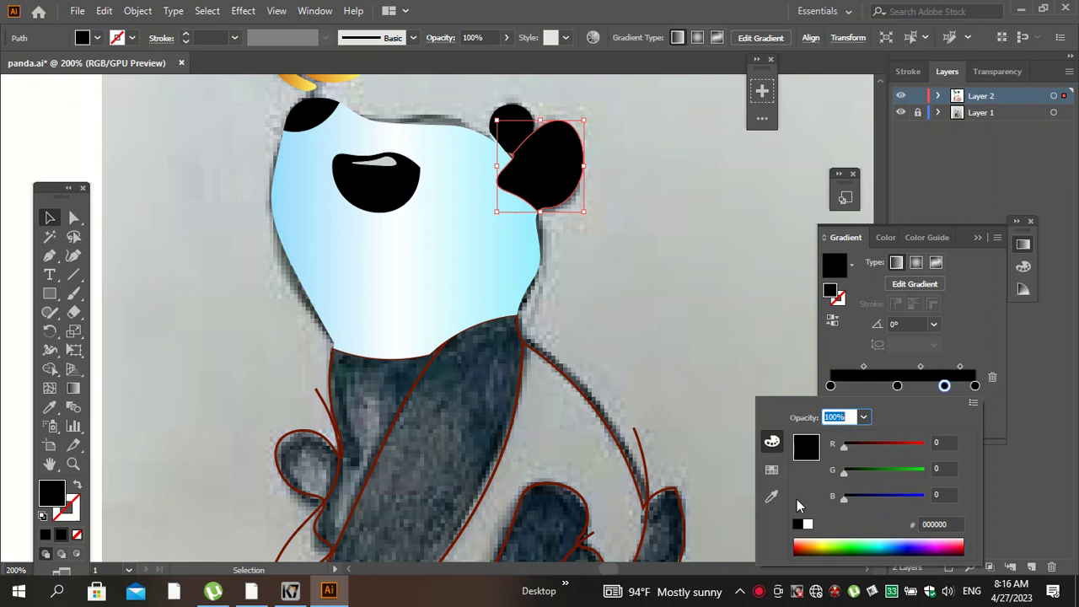
{"action": "left_click", "coordinate": [773, 474]}
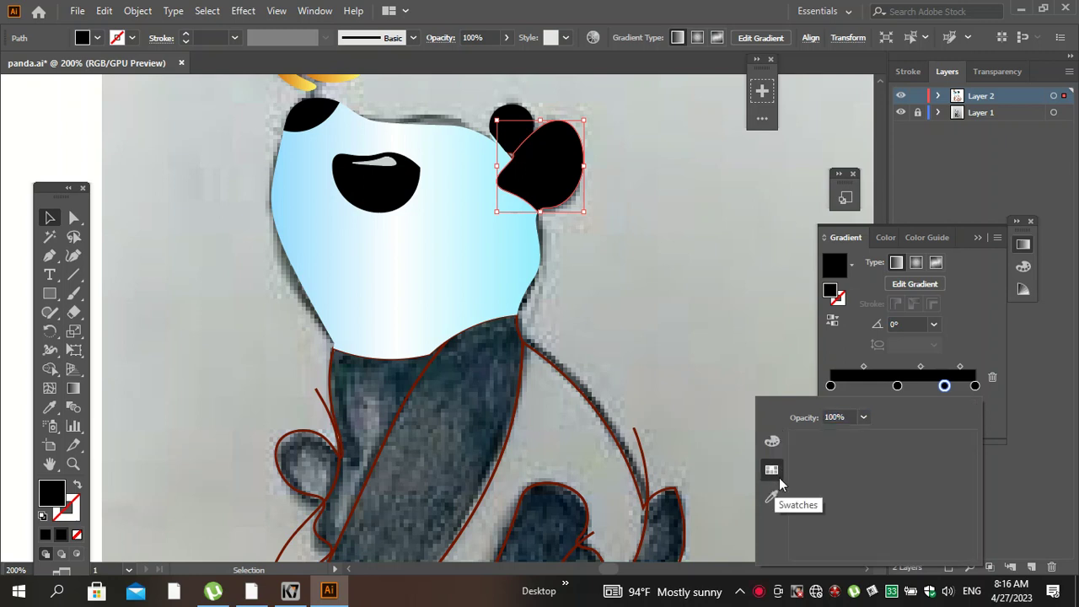
{"action": "left_click", "coordinate": [771, 445]}
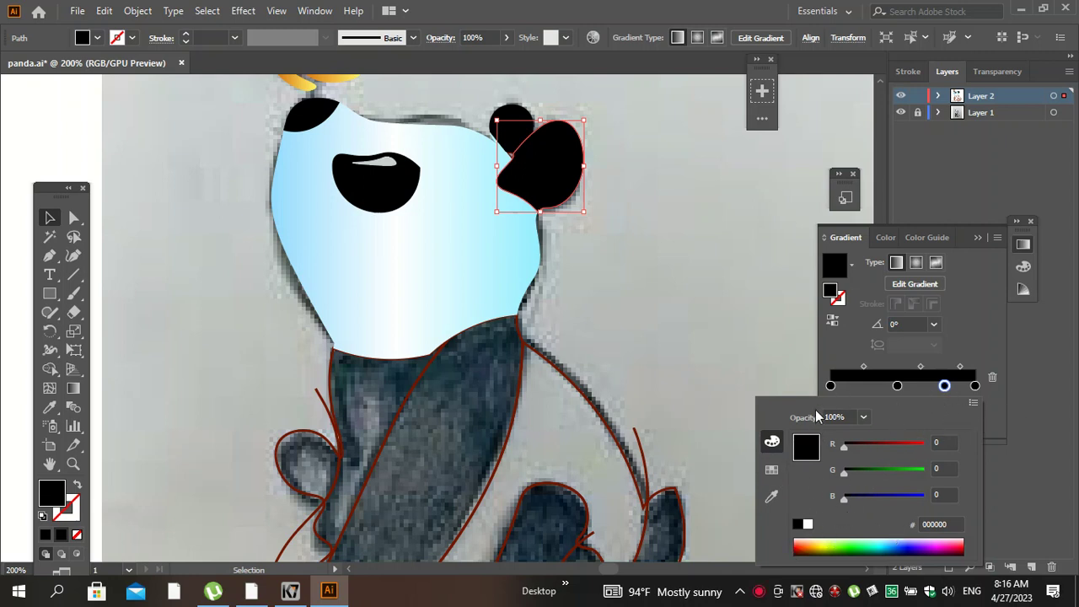
{"action": "left_click", "coordinate": [849, 237]}
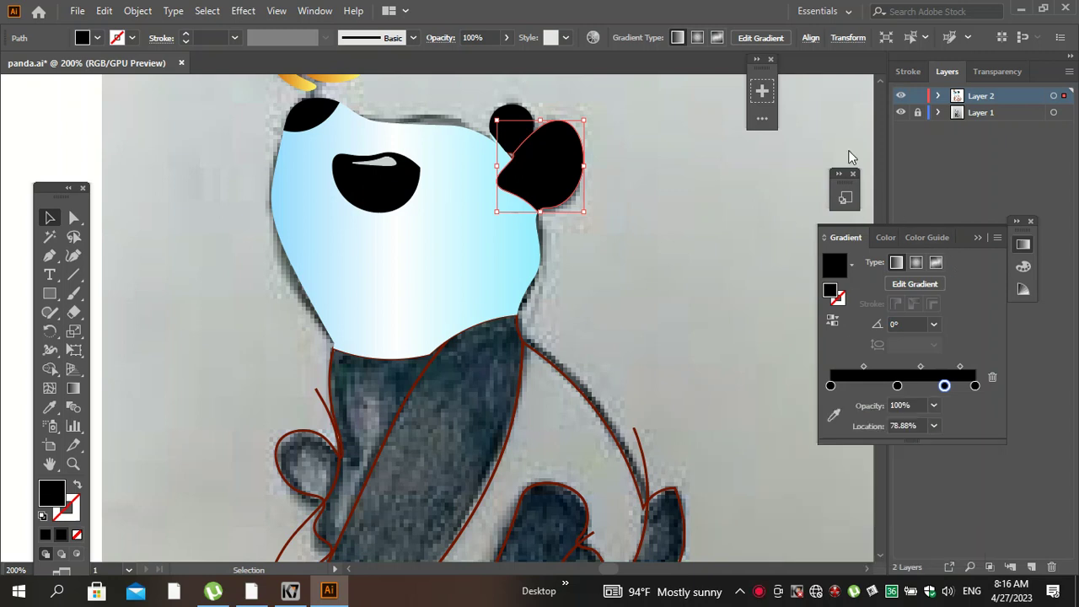
Float the Gradient panel and pick a dark grey shade from the Color Guide.
{"action": "mouse_move", "coordinate": [847, 237]}
{"action": "left_mouse_down"}
{"action": "mouse_move", "coordinate": [852, 124]}
{"action": "mouse_move", "coordinate": [832, 32]}
{"action": "left_mouse_up"}
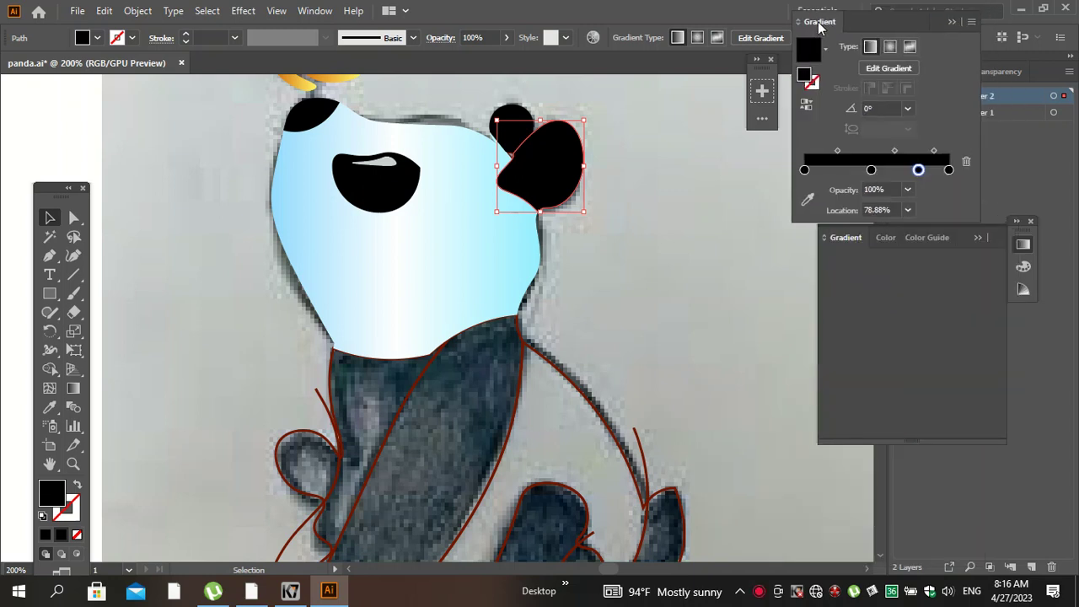
{"action": "left_click", "coordinate": [1023, 244]}
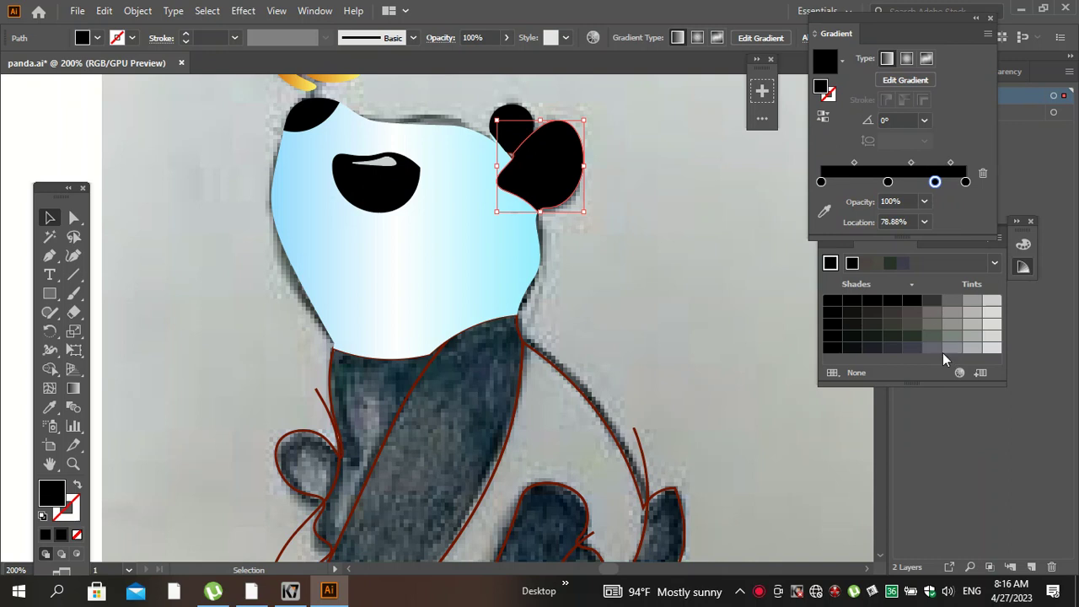
{"action": "left_click", "coordinate": [933, 313]}
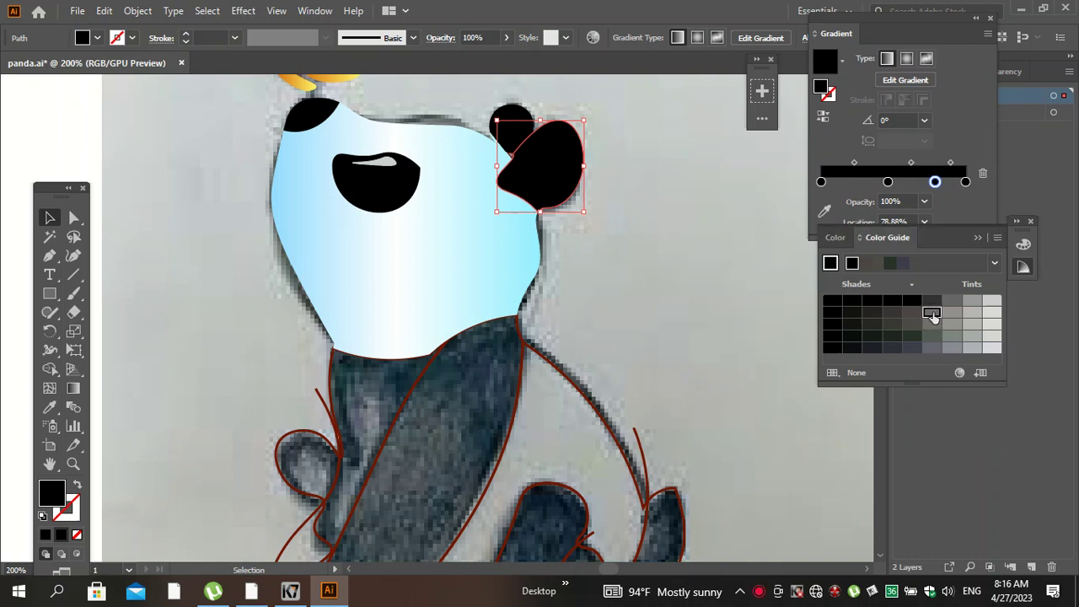
Tint the 78.88% gradient stop dark navy blue by raising its RGB blue value.
{"action": "left_click", "coordinate": [935, 183]}
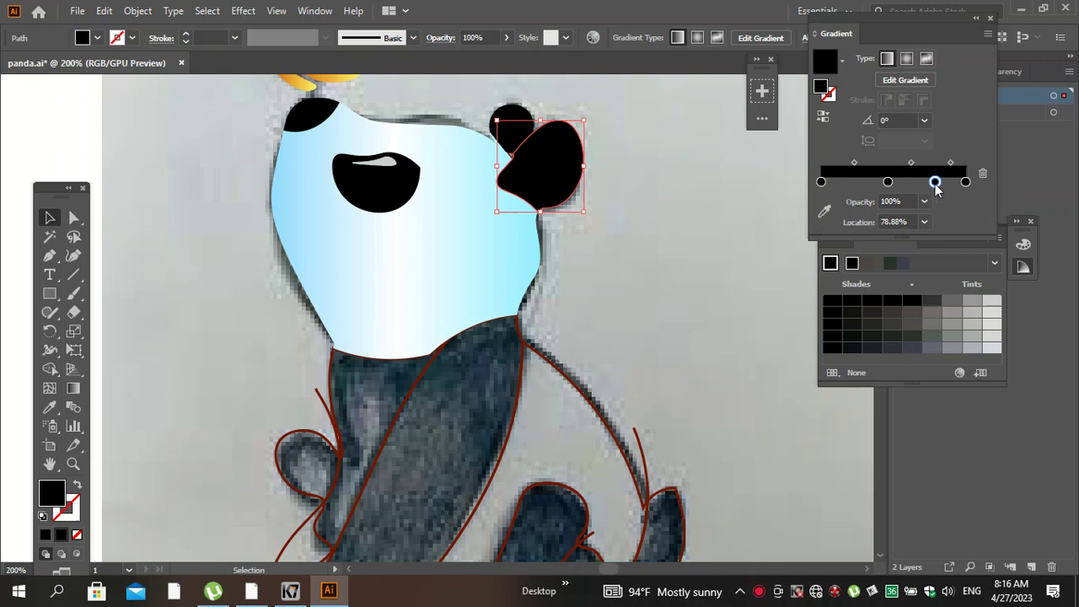
{"action": "double_click", "coordinate": [935, 183]}
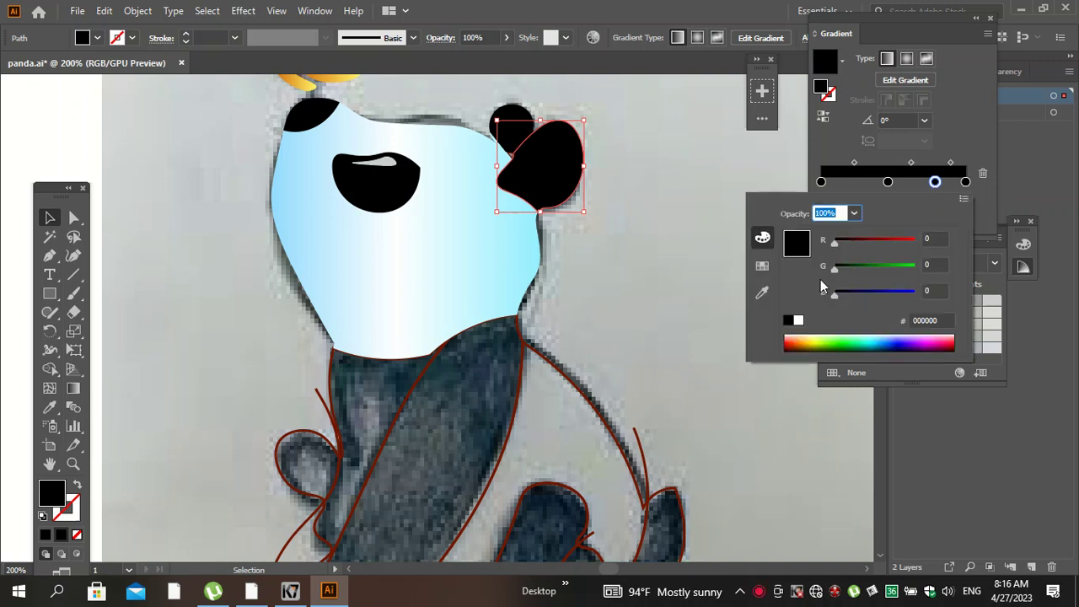
{"action": "left_click", "coordinate": [762, 266]}
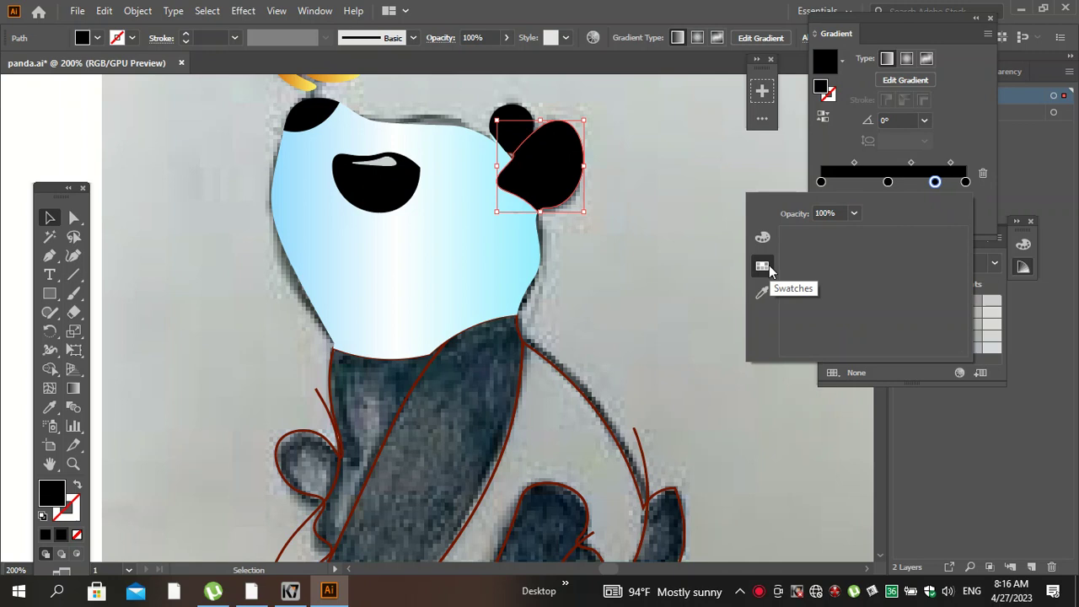
{"action": "left_click", "coordinate": [892, 381]}
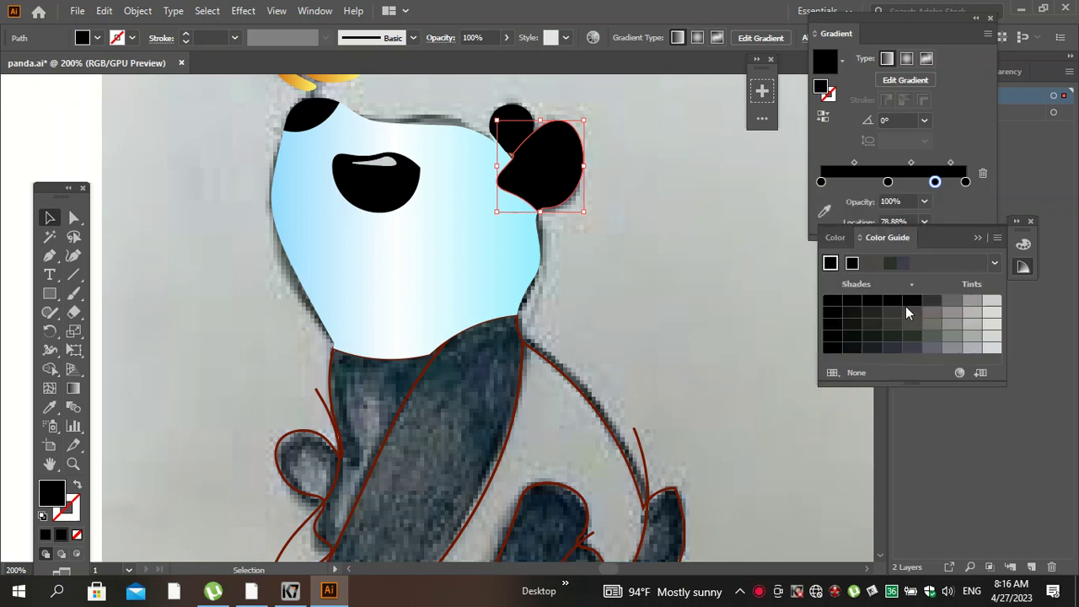
{"action": "double_click", "coordinate": [935, 183]}
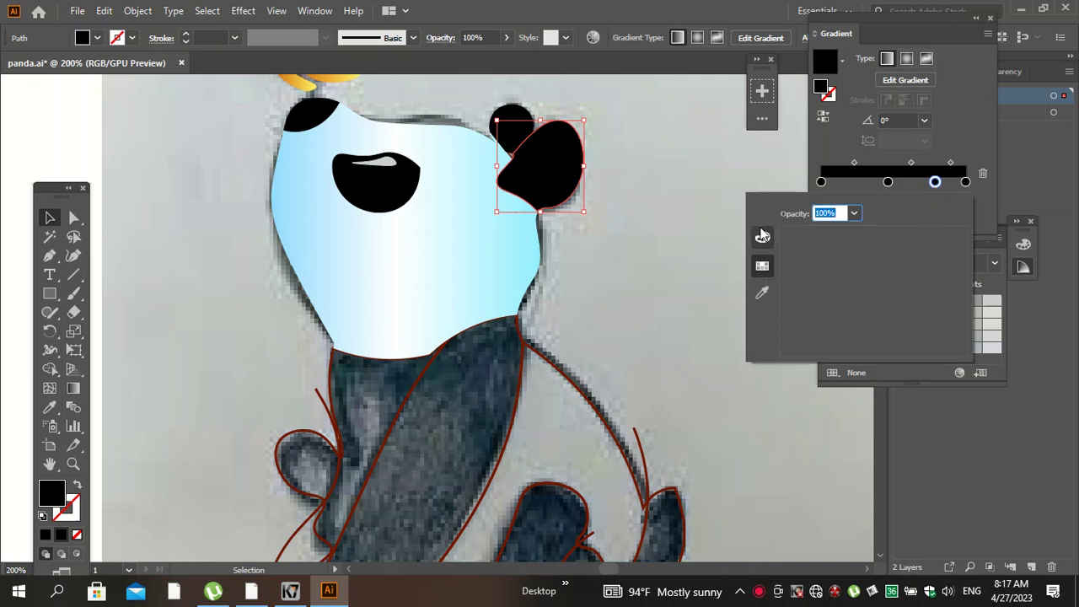
{"action": "left_click", "coordinate": [762, 236]}
{"action": "left_click_drag", "start_coordinate": [849, 294], "coordinate": [866, 288]}
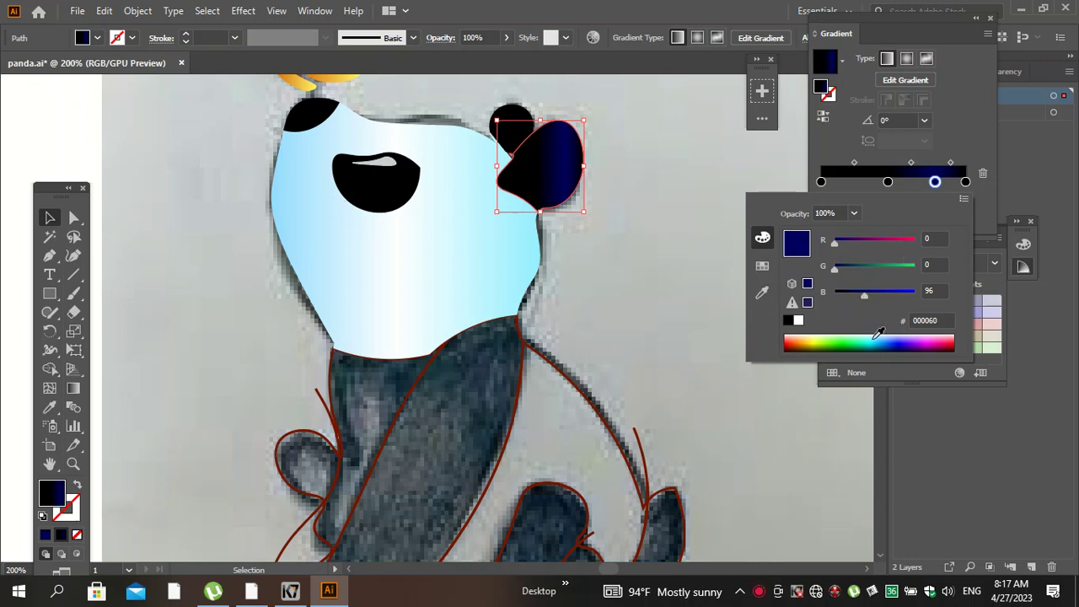
Set the ear gradient's dark stop to black, then lighten it to navy with CMYK K at about 10%.
{"action": "left_click", "coordinate": [787, 320]}
{"action": "left_click_drag", "start_coordinate": [871, 295], "coordinate": [855, 294]}
{"action": "left_click", "coordinate": [964, 200]}
{"action": "left_click", "coordinate": [898, 255]}
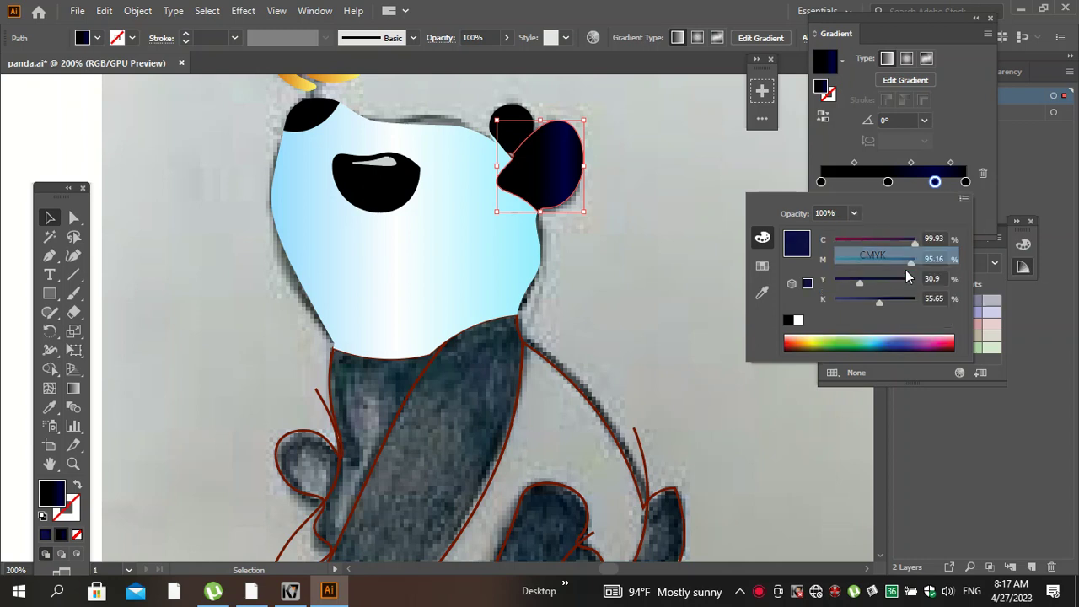
{"action": "left_click_drag", "start_coordinate": [866, 304], "coordinate": [842, 305]}
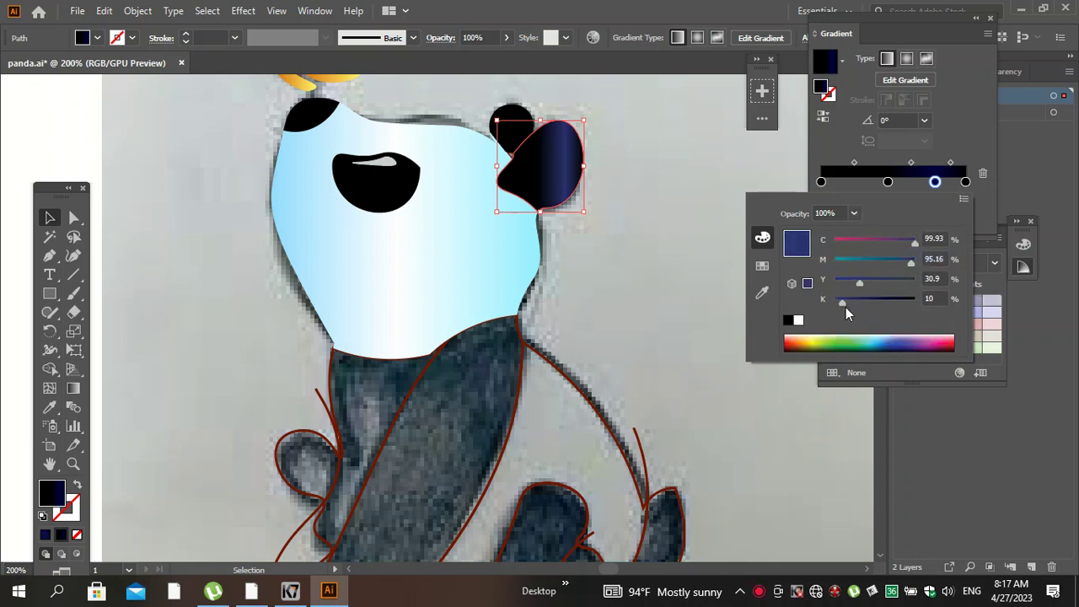
{"action": "left_click", "coordinate": [619, 205]}
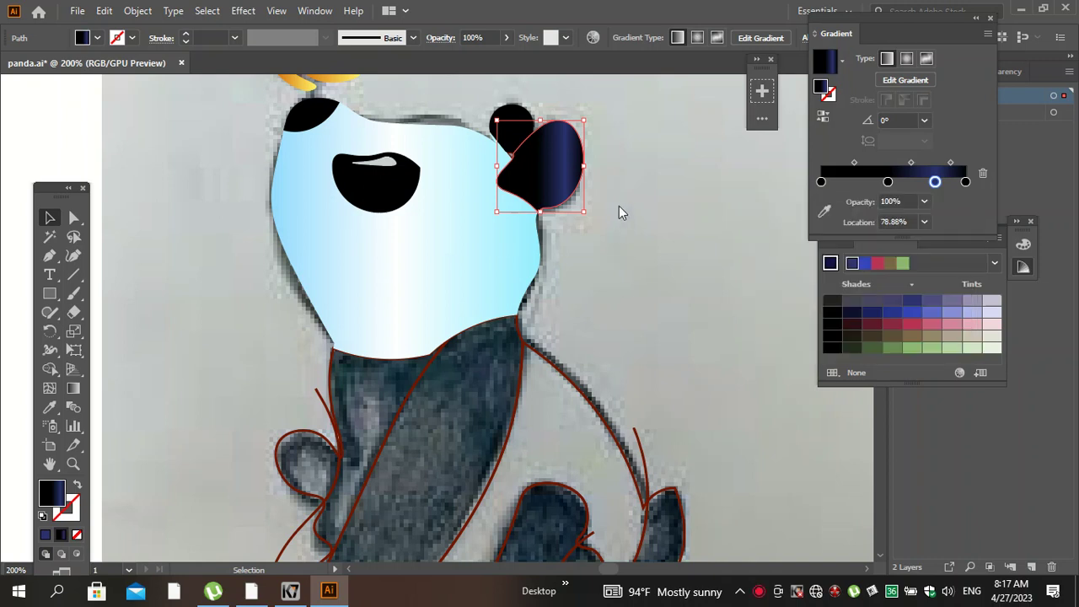
{"action": "left_click", "coordinate": [523, 362]}
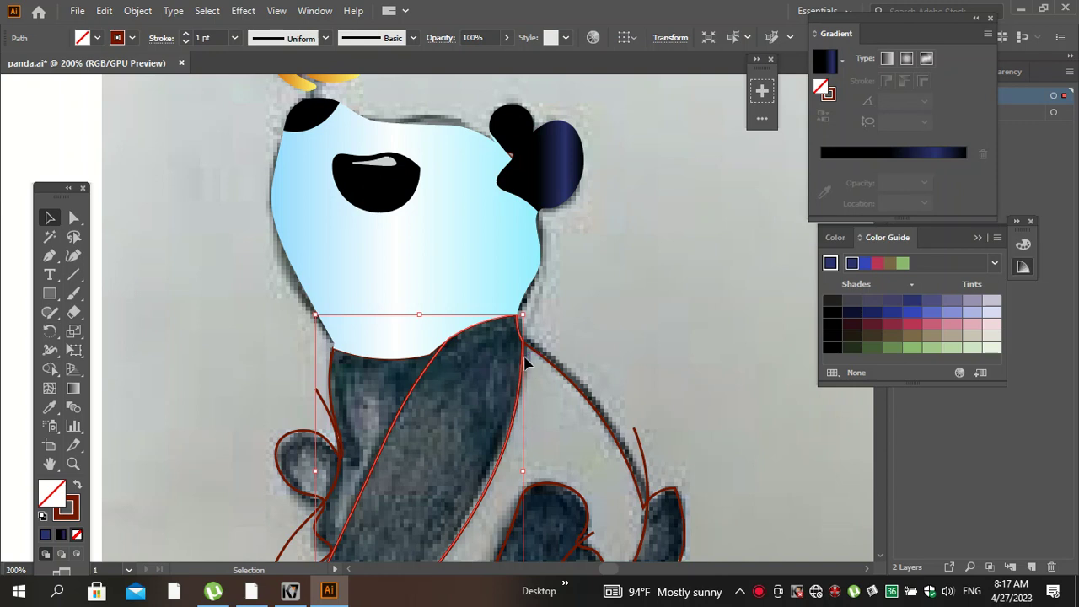
Eyedrop the ear's black-to-navy gradient onto the front body, angle it -26° and slide the black stop left.
{"action": "key", "text": "i"}
{"action": "left_click", "coordinate": [553, 170]}
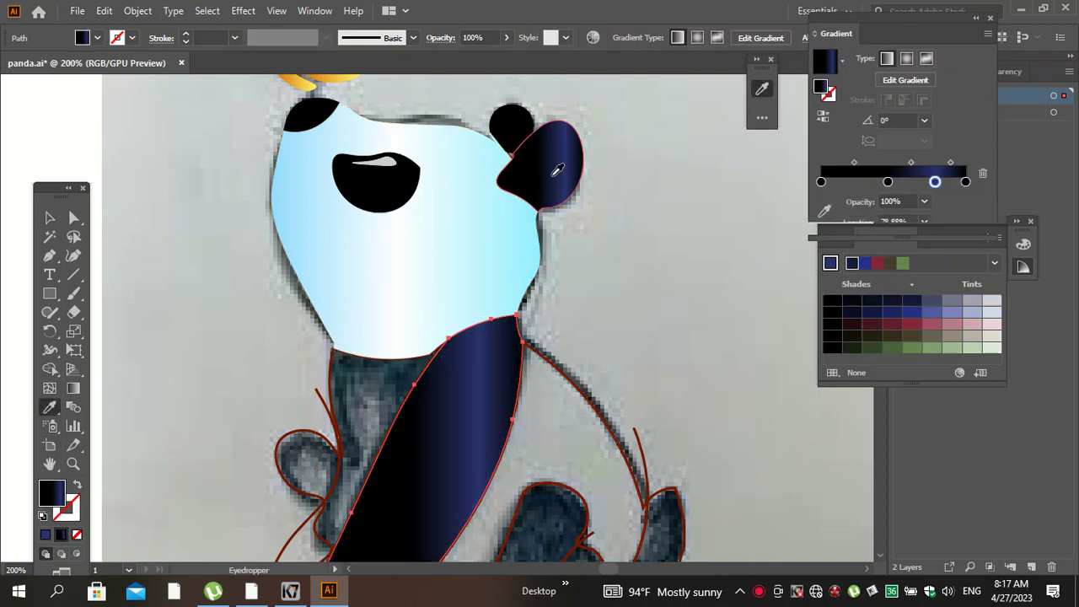
{"action": "left_click", "coordinate": [897, 118]}
{"action": "scroll", "coordinate": [896, 119], "scroll_direction": "down", "scroll_amount": 10}
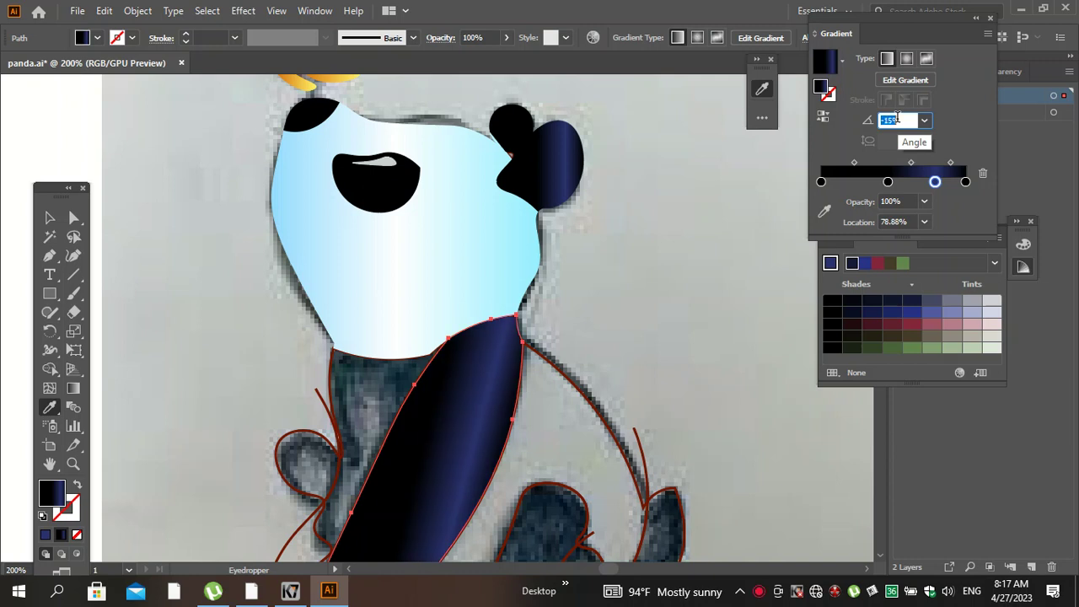
{"action": "scroll", "coordinate": [897, 119], "scroll_direction": "down", "scroll_amount": 10}
{"action": "scroll", "coordinate": [897, 118], "scroll_direction": "down", "scroll_amount": 6}
{"action": "scroll", "coordinate": [728, 284], "scroll_direction": "down", "scroll_amount": 3}
{"action": "scroll", "coordinate": [759, 244], "scroll_direction": "down", "scroll_amount": 1}
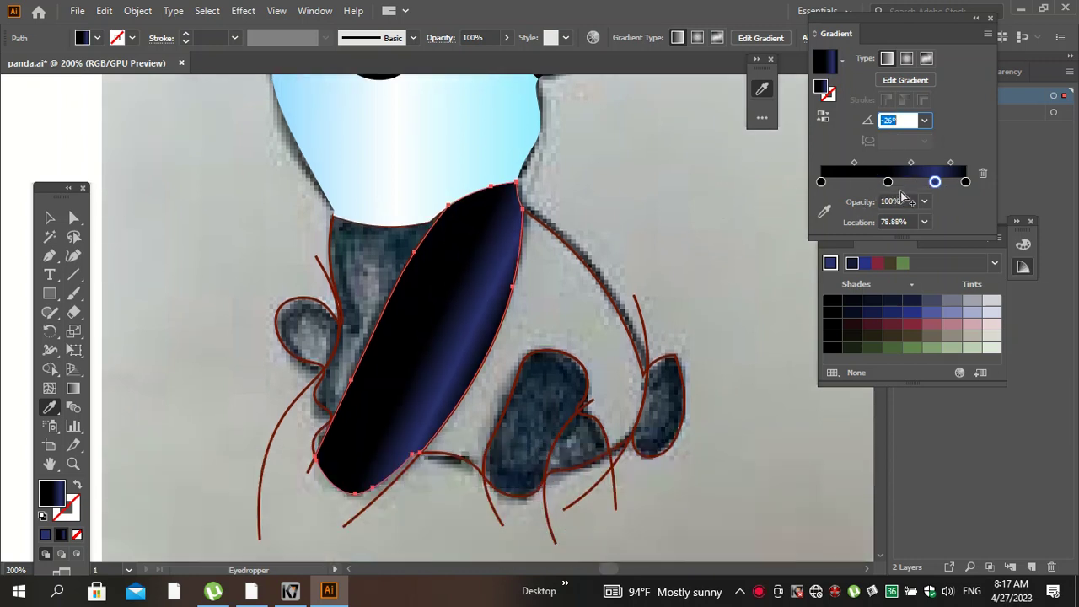
{"action": "left_click_drag", "start_coordinate": [888, 182], "coordinate": [834, 182]}
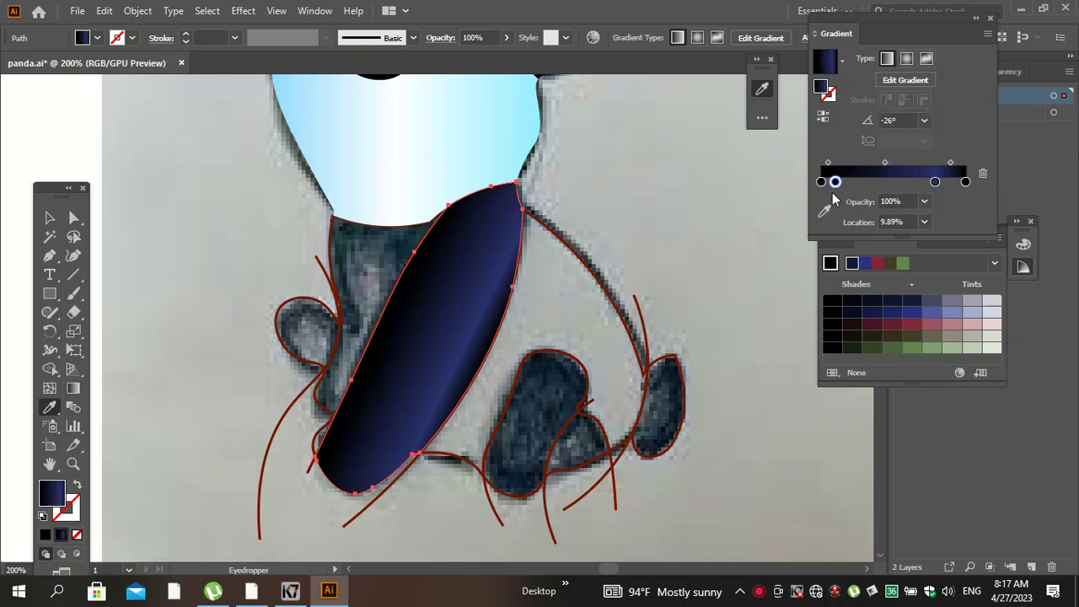
Apply the same navy gradient to the left body outline.
{"action": "left_click", "coordinate": [49, 217]}
{"action": "left_click", "coordinate": [339, 268]}
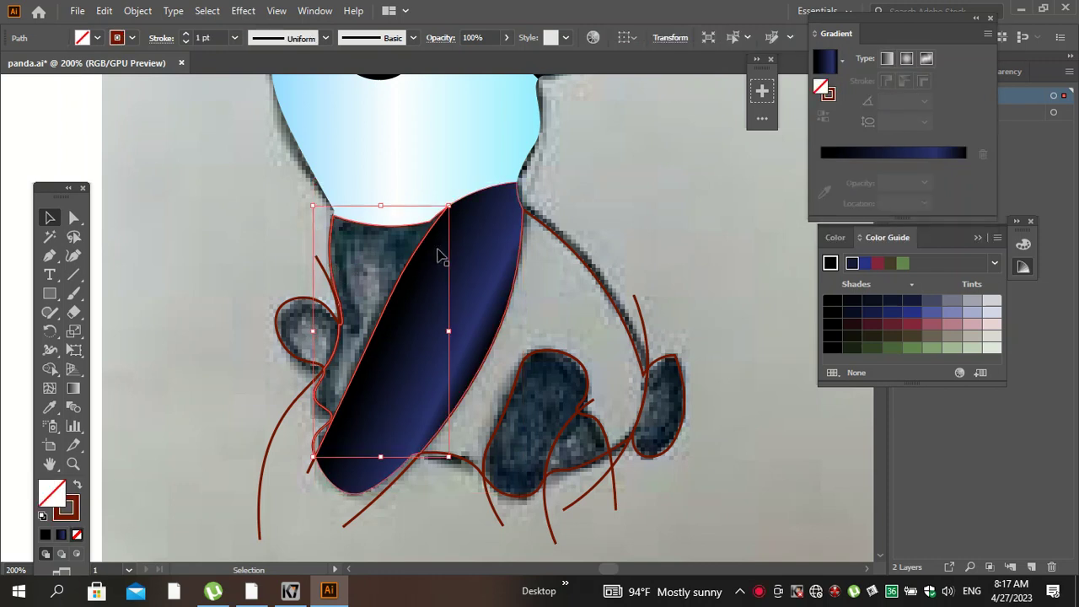
{"action": "key", "text": "i"}
{"action": "left_click", "coordinate": [455, 216]}
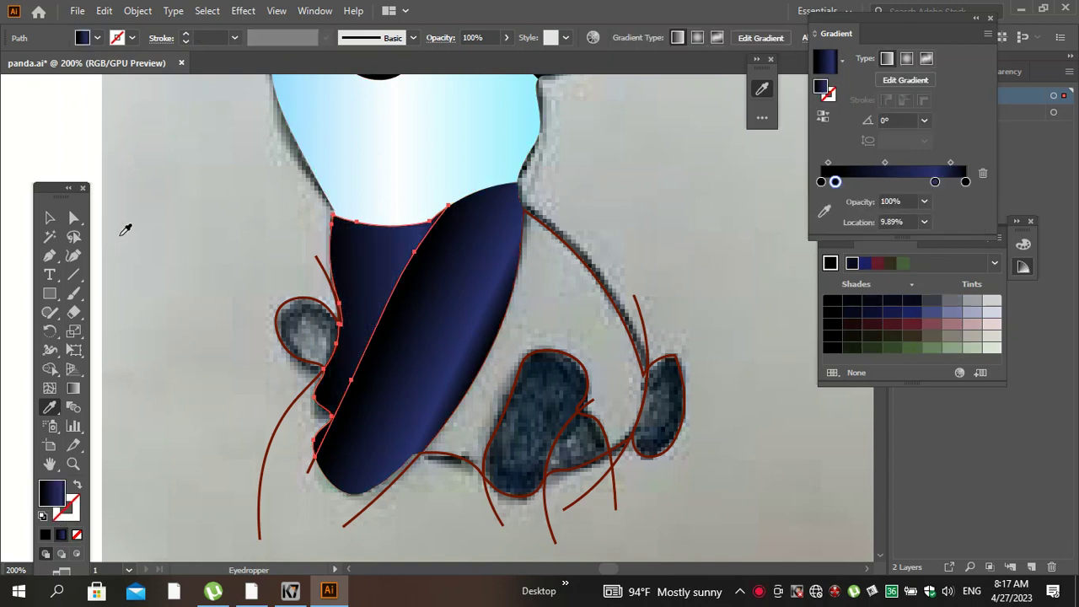
{"action": "left_click", "coordinate": [49, 217]}
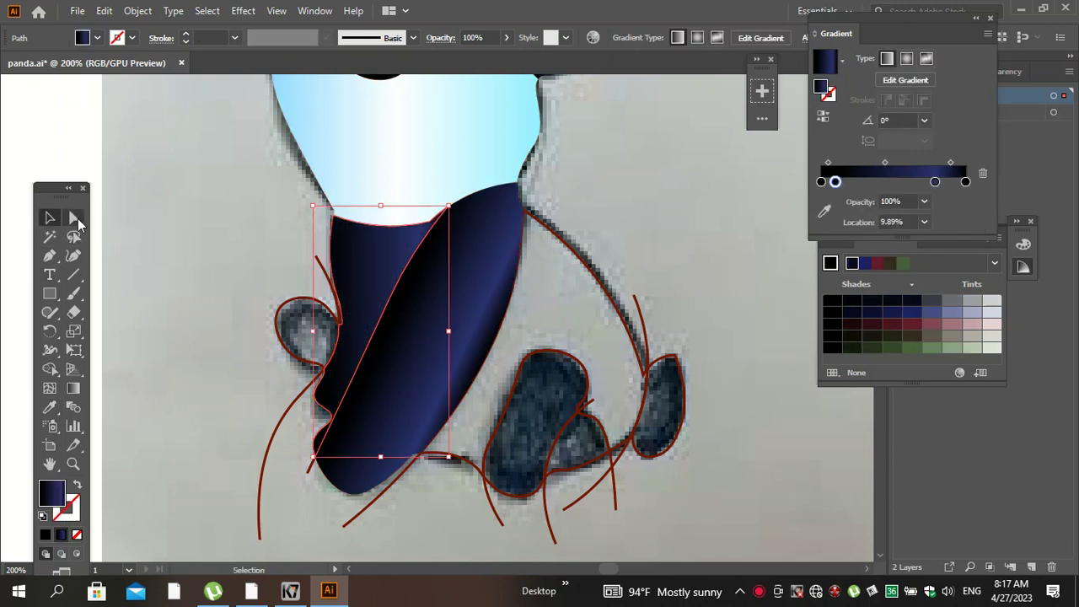
Give the small left paw the body's navy gradient.
{"action": "left_click", "coordinate": [331, 325]}
{"action": "left_click", "coordinate": [340, 321]}
{"action": "key", "text": "i"}
{"action": "left_click", "coordinate": [424, 269]}
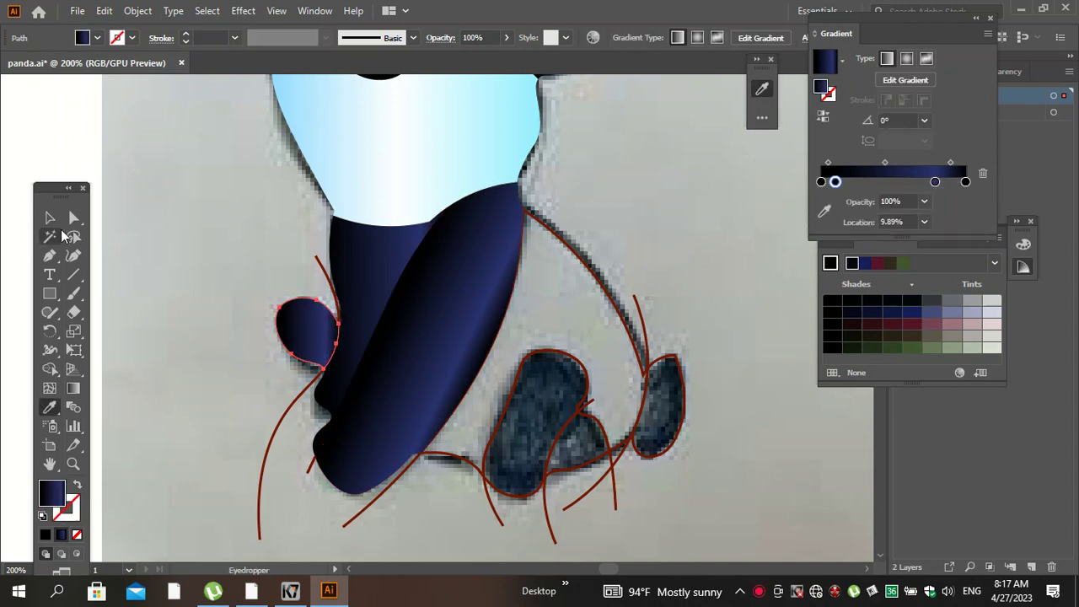
{"action": "left_click", "coordinate": [49, 236]}
{"action": "left_click", "coordinate": [582, 435]}
{"action": "key", "text": "i"}
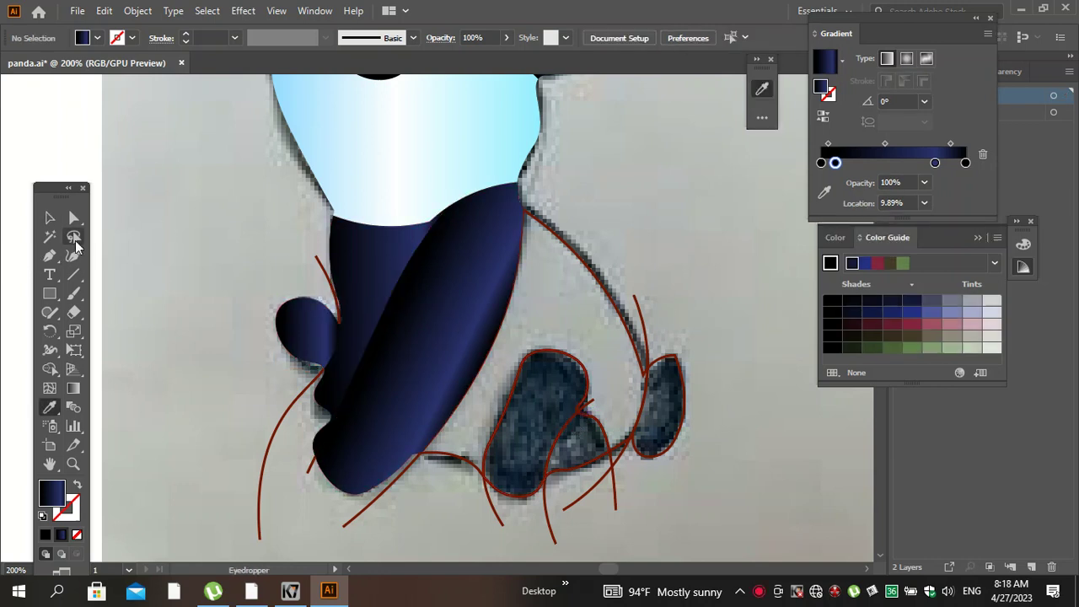
{"action": "left_click", "coordinate": [506, 272]}
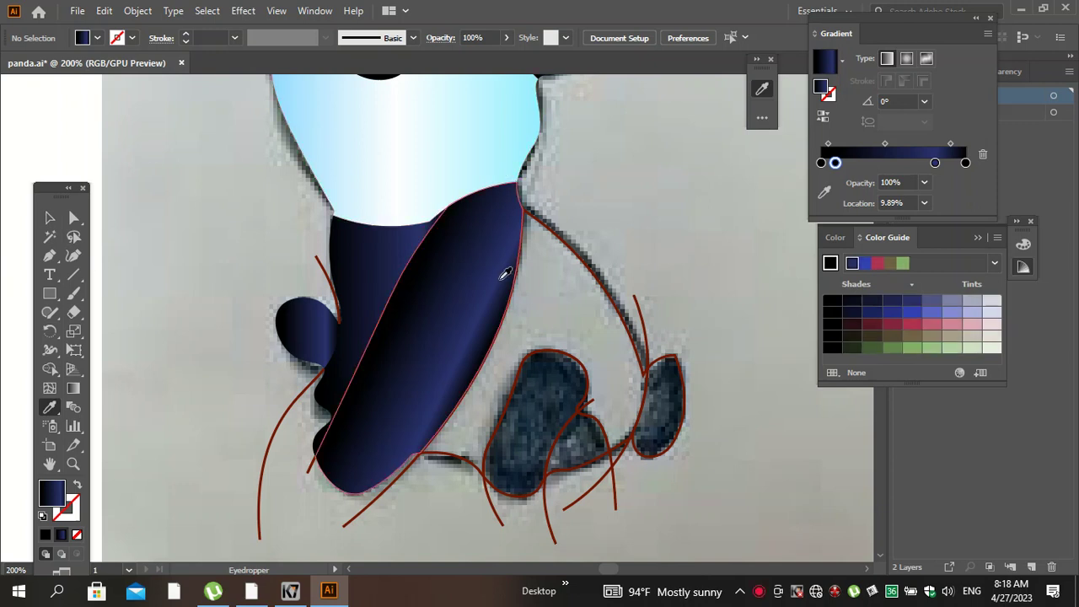
{"action": "left_click", "coordinate": [55, 220]}
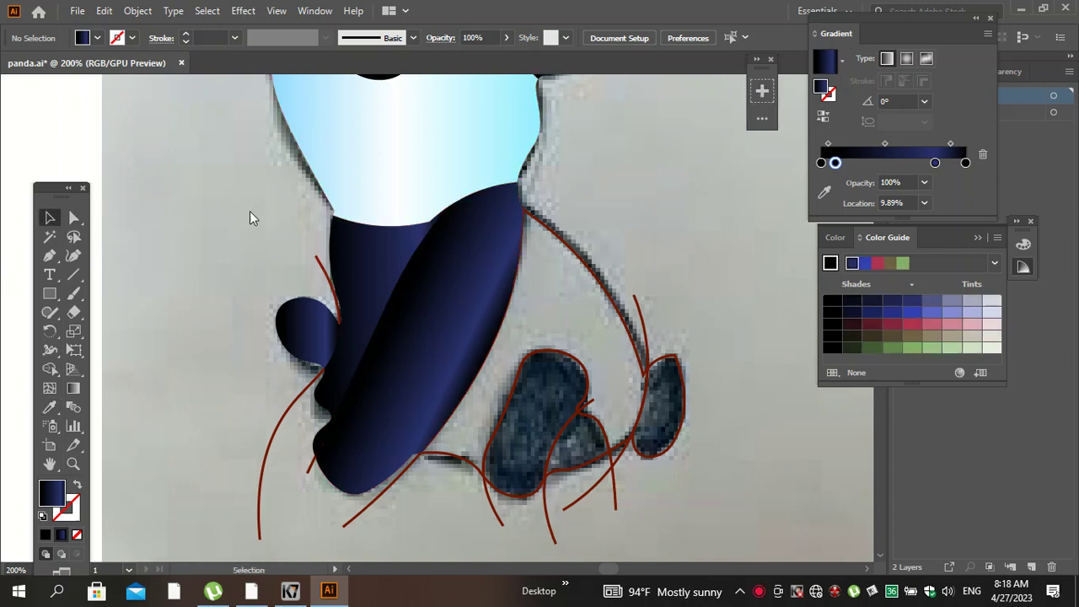
Apply the navy gradient to the large, middle and right feet.
{"action": "left_click", "coordinate": [529, 503]}
{"action": "key", "text": "i"}
{"action": "left_click", "coordinate": [484, 324]}
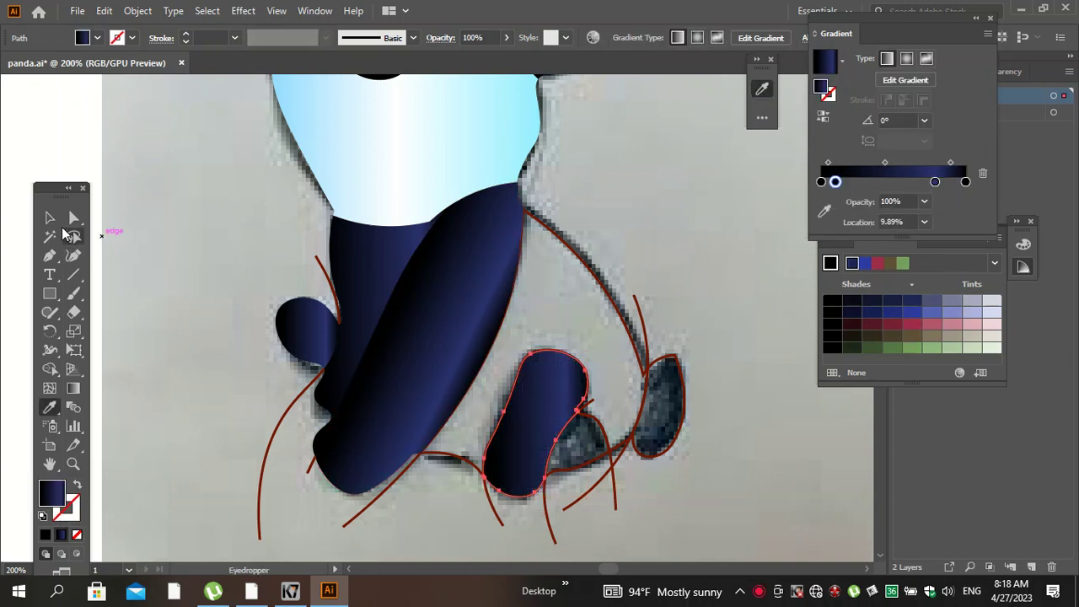
{"action": "left_click", "coordinate": [52, 219]}
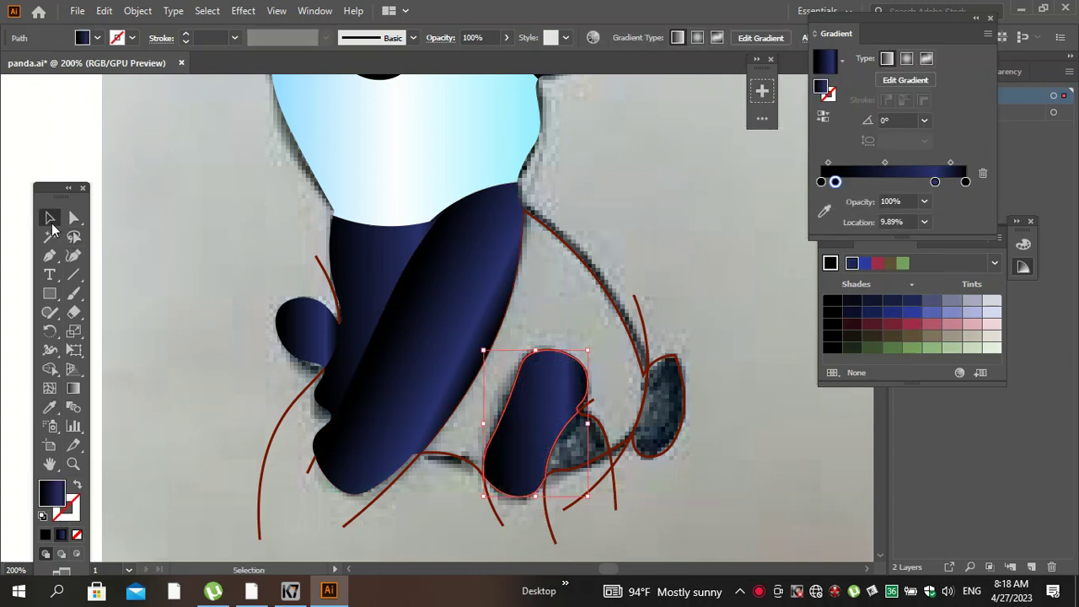
{"action": "left_click", "coordinate": [598, 462]}
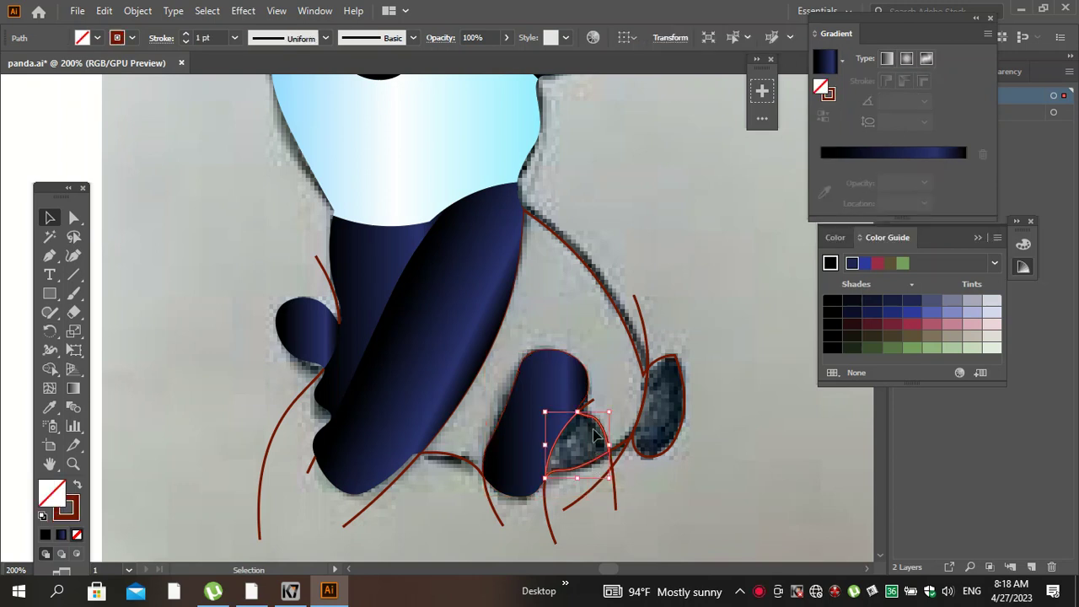
{"action": "key", "text": "i"}
{"action": "left_click", "coordinate": [570, 378]}
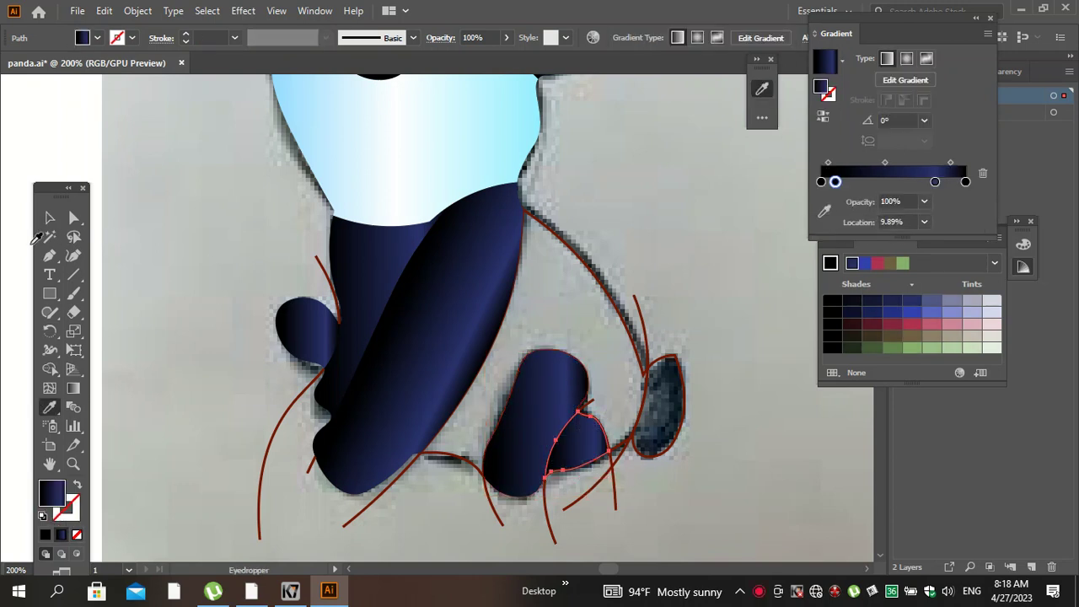
{"action": "left_click", "coordinate": [50, 219]}
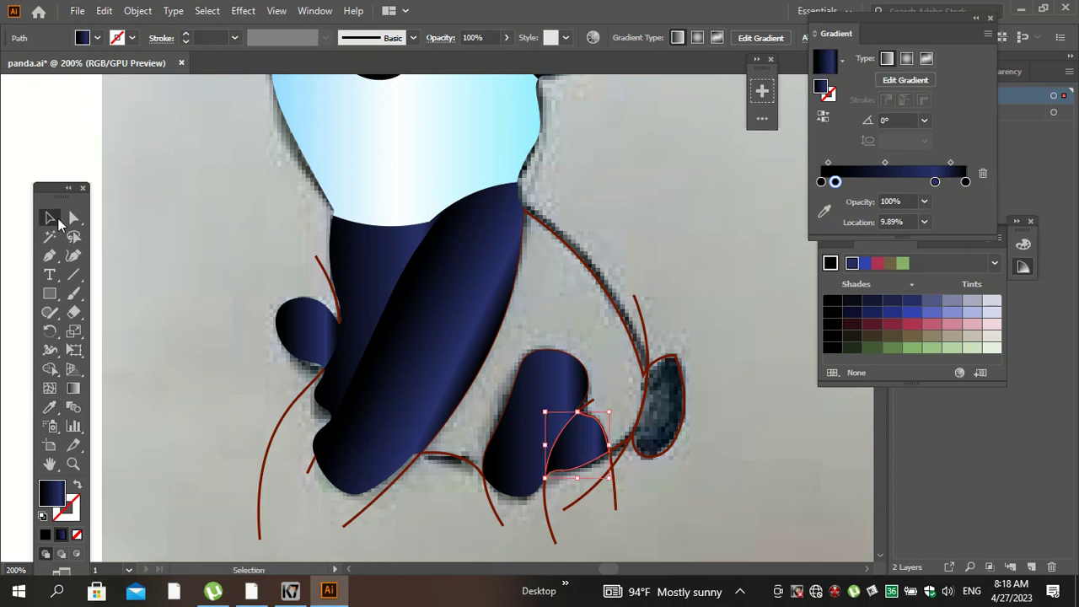
{"action": "left_click", "coordinate": [681, 407]}
{"action": "key", "text": "i"}
{"action": "left_click", "coordinate": [561, 408]}
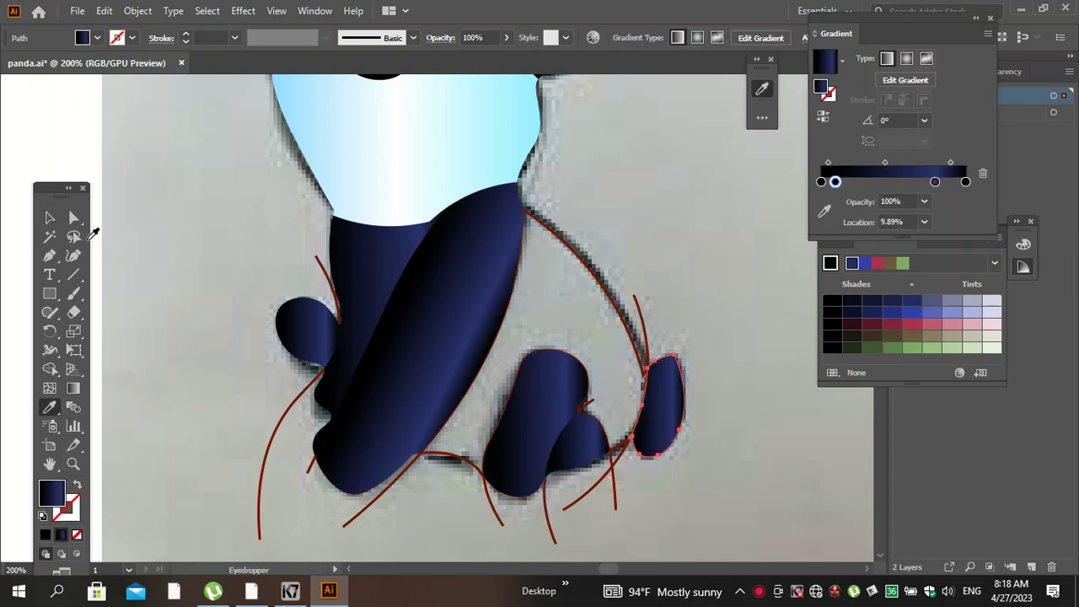
Fill the belly with the head's light-blue gradient.
{"action": "left_click", "coordinate": [50, 218]}
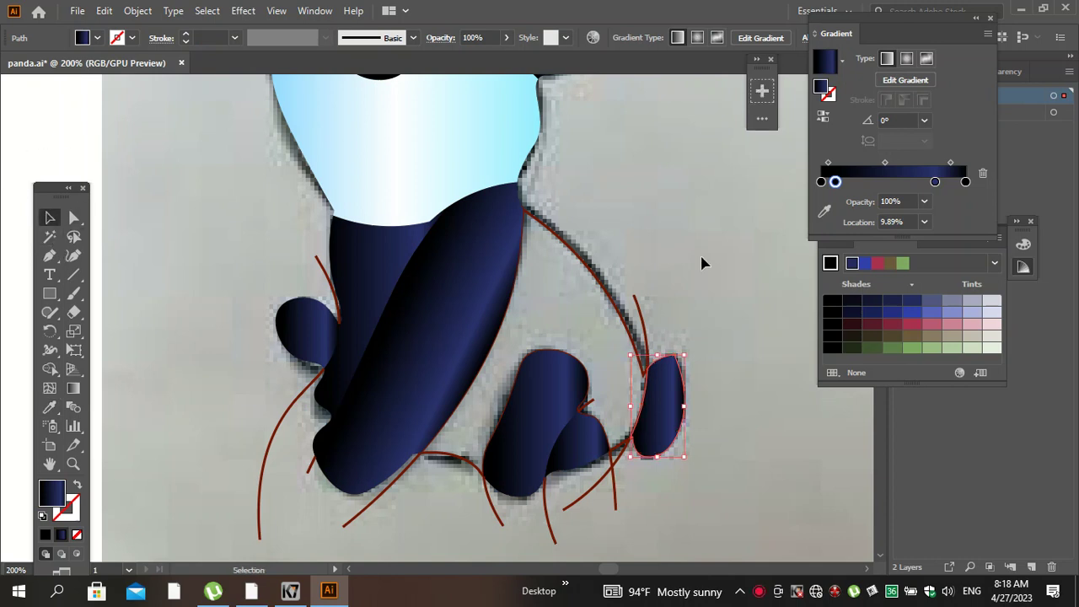
{"action": "left_click", "coordinate": [602, 305]}
{"action": "key", "text": "i"}
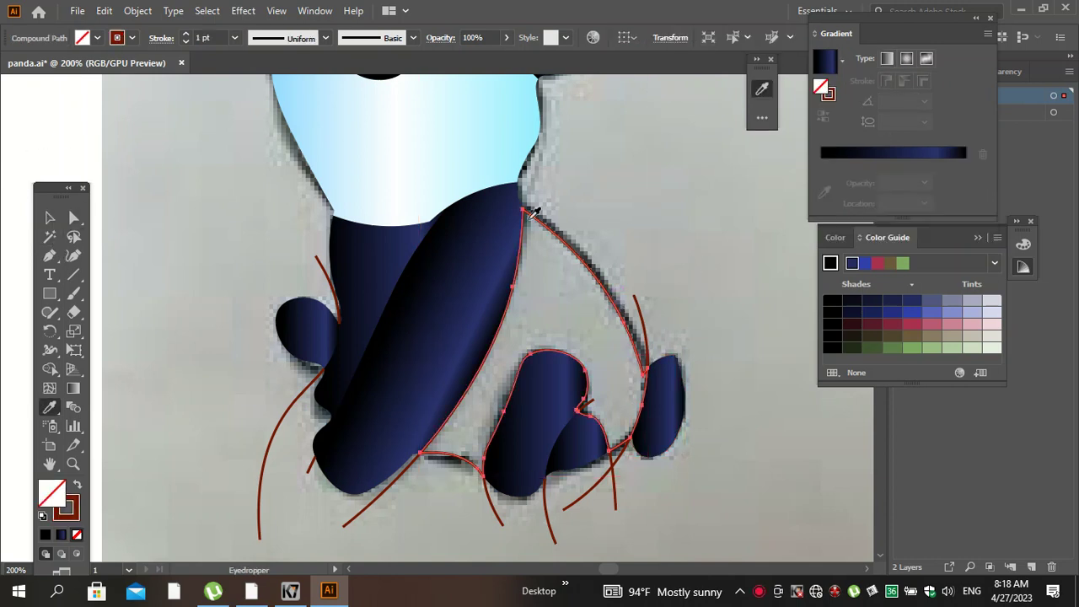
{"action": "left_click", "coordinate": [498, 112]}
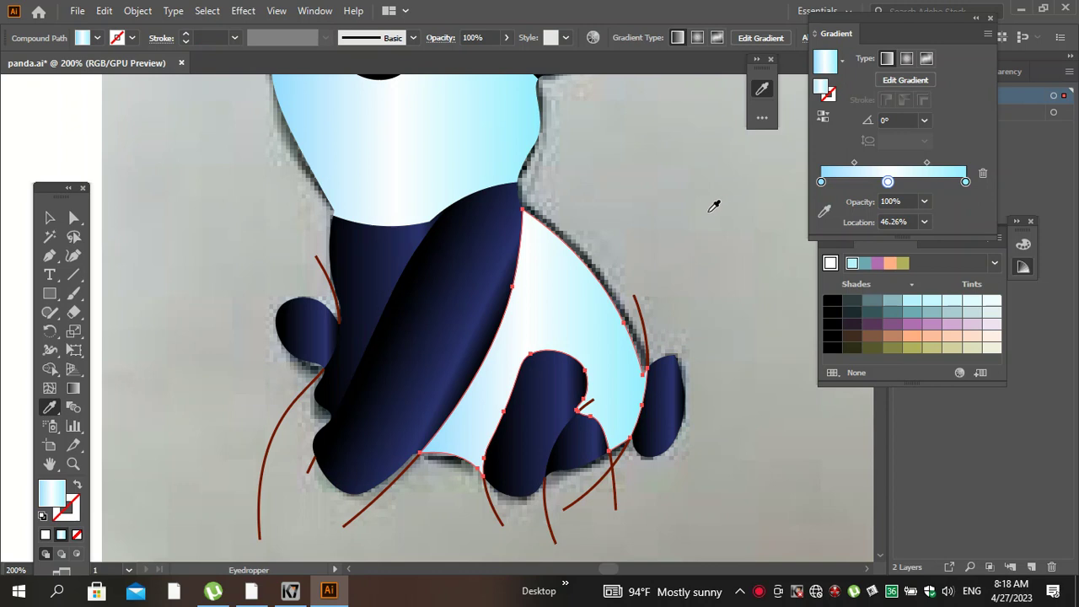
Delete the stray red sketch strokes at the lower left and near the feet.
{"action": "scroll", "coordinate": [691, 210], "scroll_direction": "down", "scroll_amount": 1}
{"action": "scroll", "coordinate": [692, 210], "scroll_direction": "down", "scroll_amount": 1}
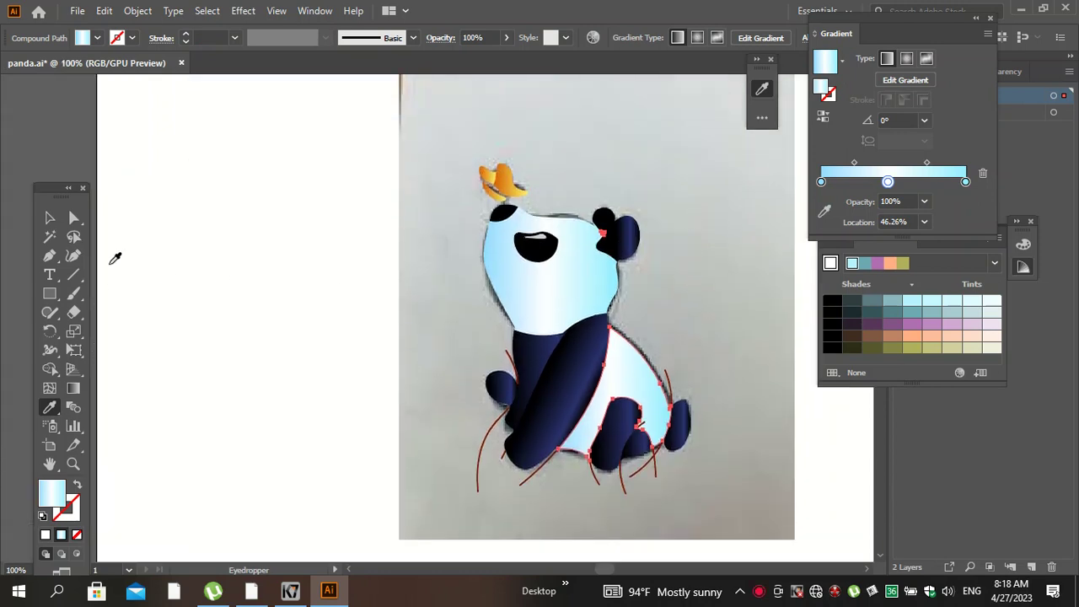
{"action": "left_click", "coordinate": [49, 218]}
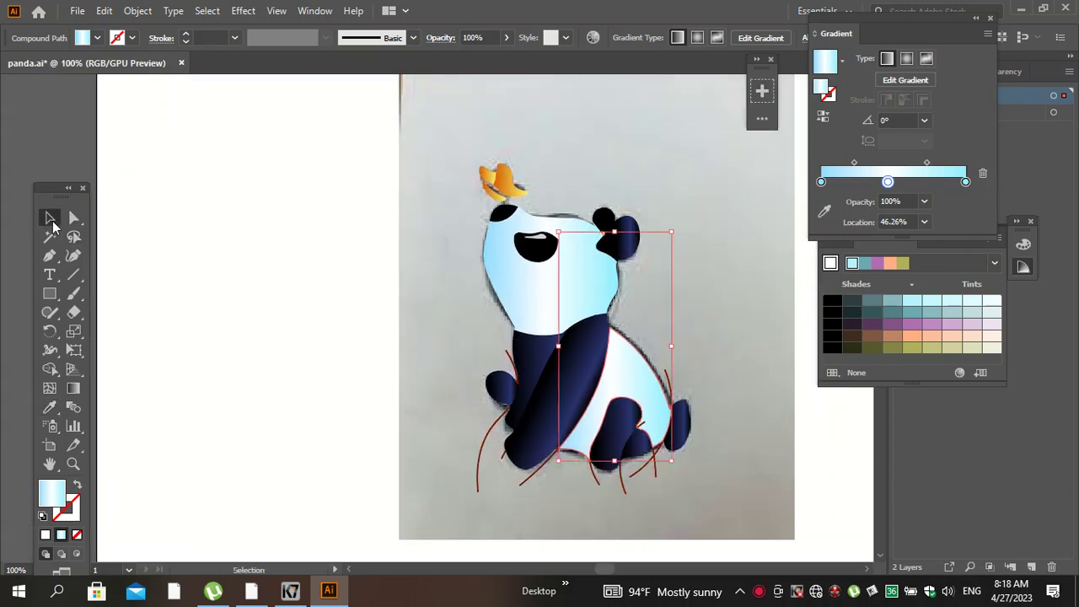
{"action": "left_click", "coordinate": [483, 455]}
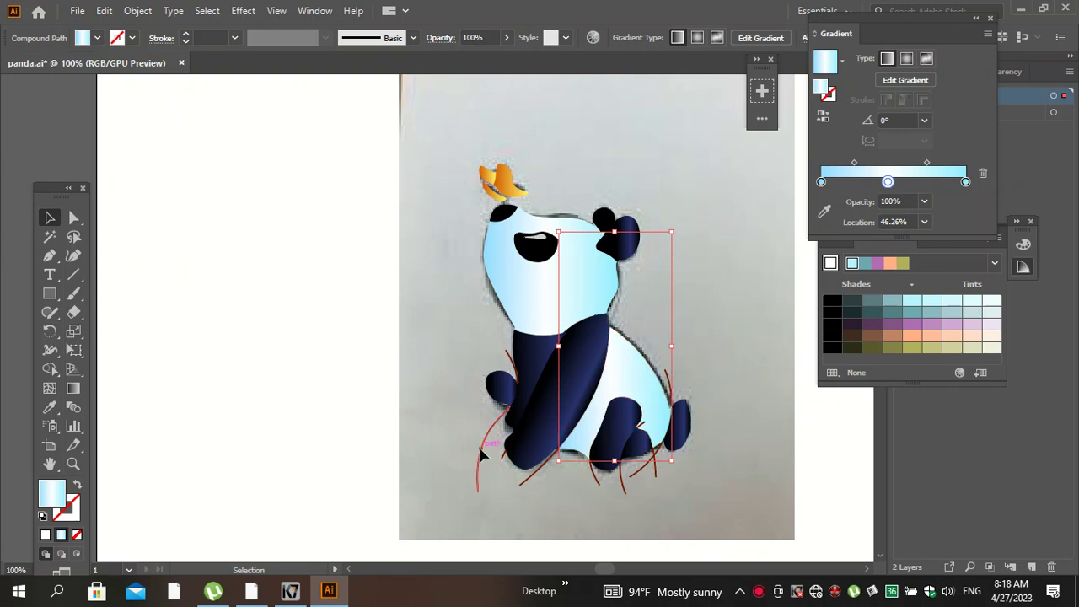
{"action": "key", "text": "Delete"}
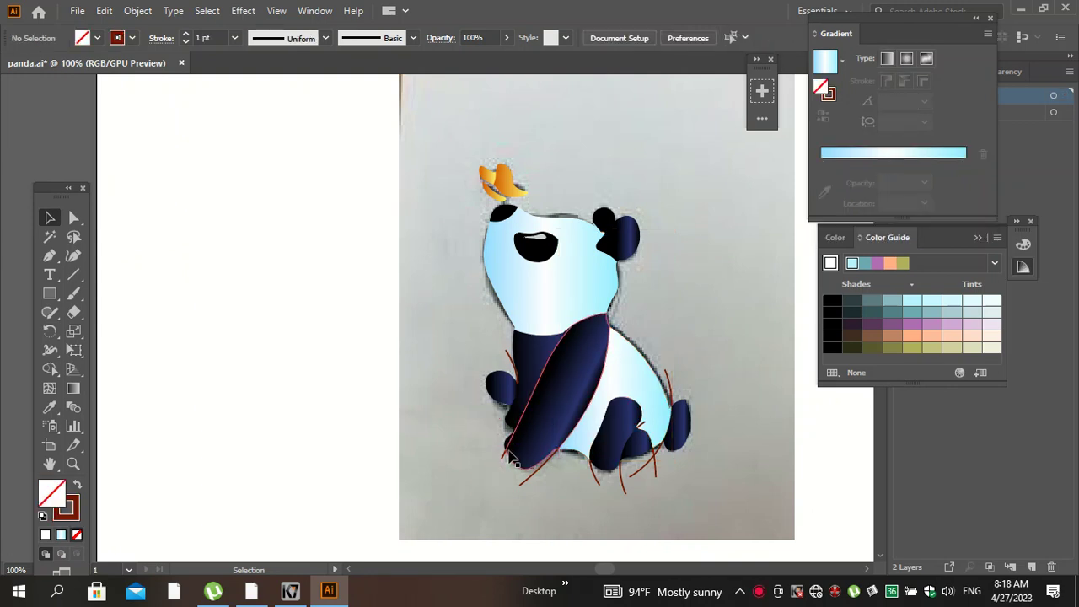
{"action": "left_click_drag", "start_coordinate": [519, 484], "coordinate": [526, 487]}
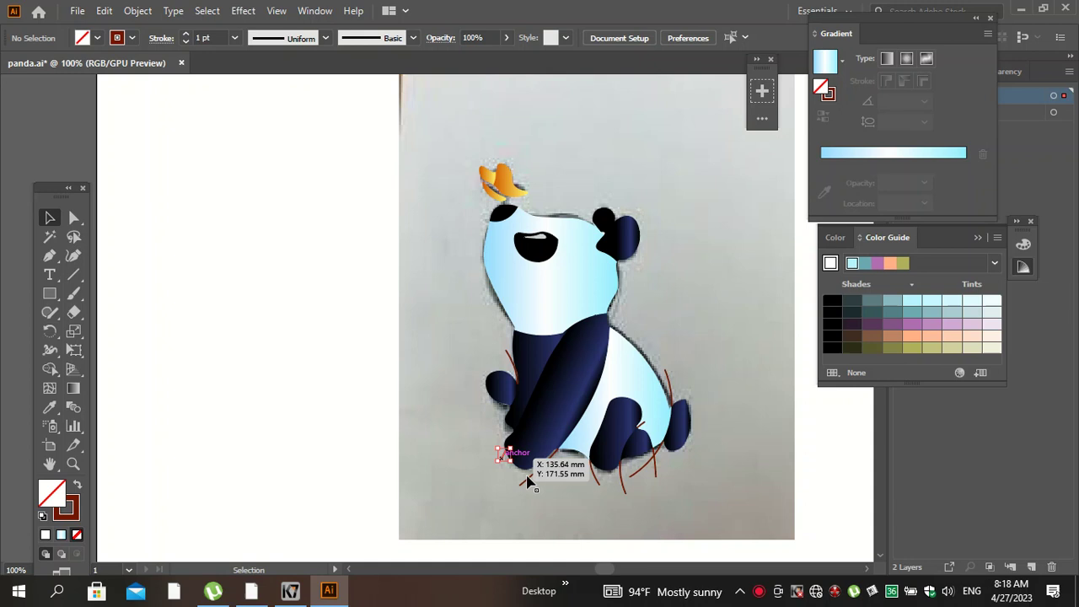
{"action": "key", "text": "Delete"}
Pick out the remaining red strokes around and crossing the right foot.
{"action": "left_click_drag", "start_coordinate": [595, 478], "coordinate": [611, 493]}
{"action": "left_click", "coordinate": [611, 493]}
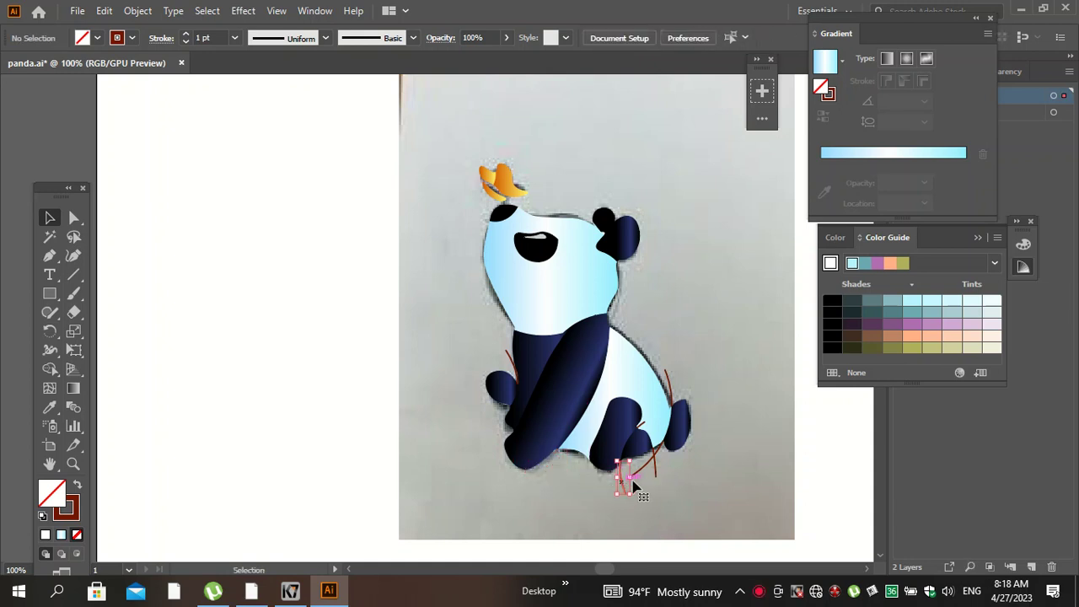
{"action": "left_click", "coordinate": [642, 474]}
{"action": "left_click_drag", "start_coordinate": [642, 473], "coordinate": [655, 458]}
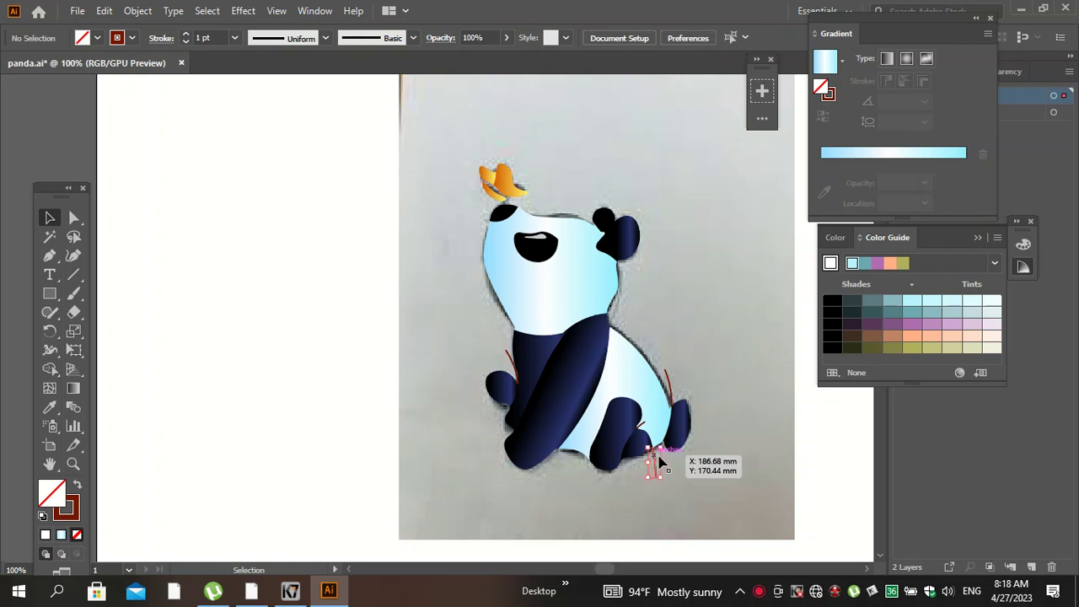
{"action": "left_click_drag", "start_coordinate": [668, 381], "coordinate": [650, 434]}
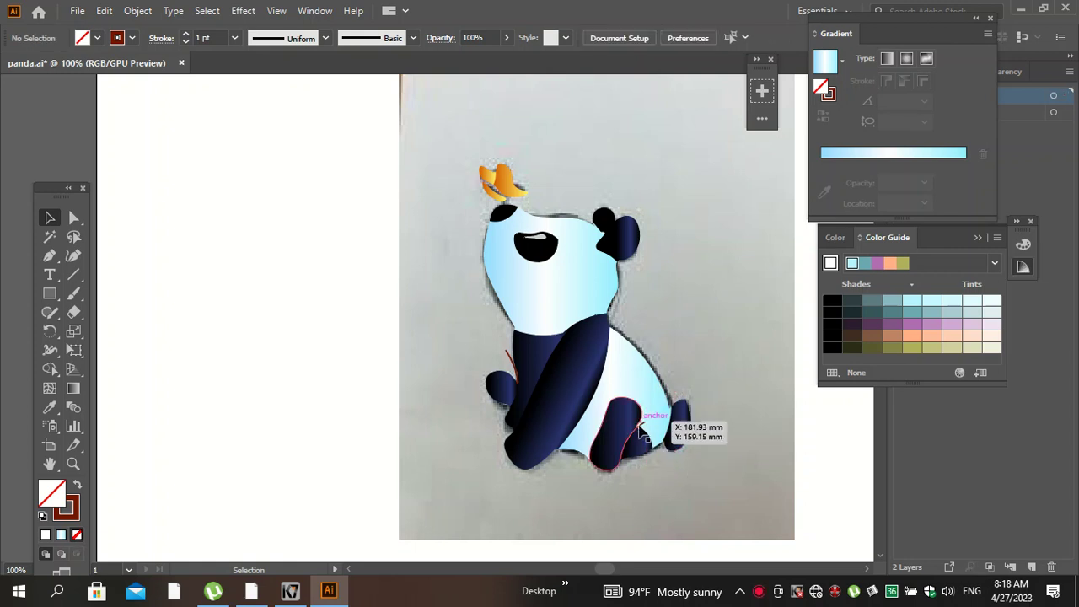
{"action": "left_click", "coordinate": [651, 434]}
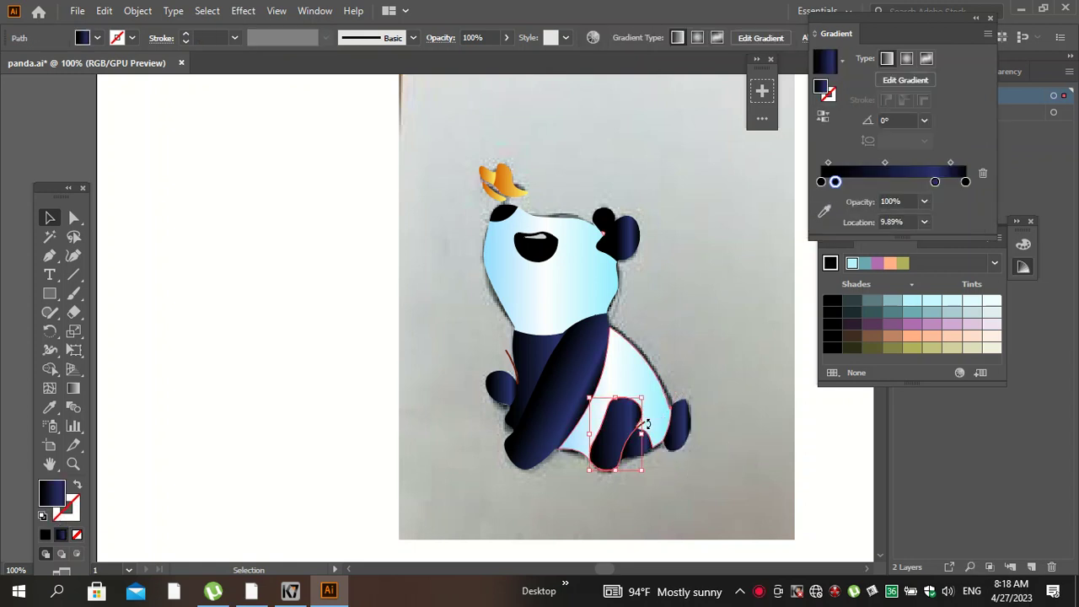
{"action": "left_click", "coordinate": [712, 389]}
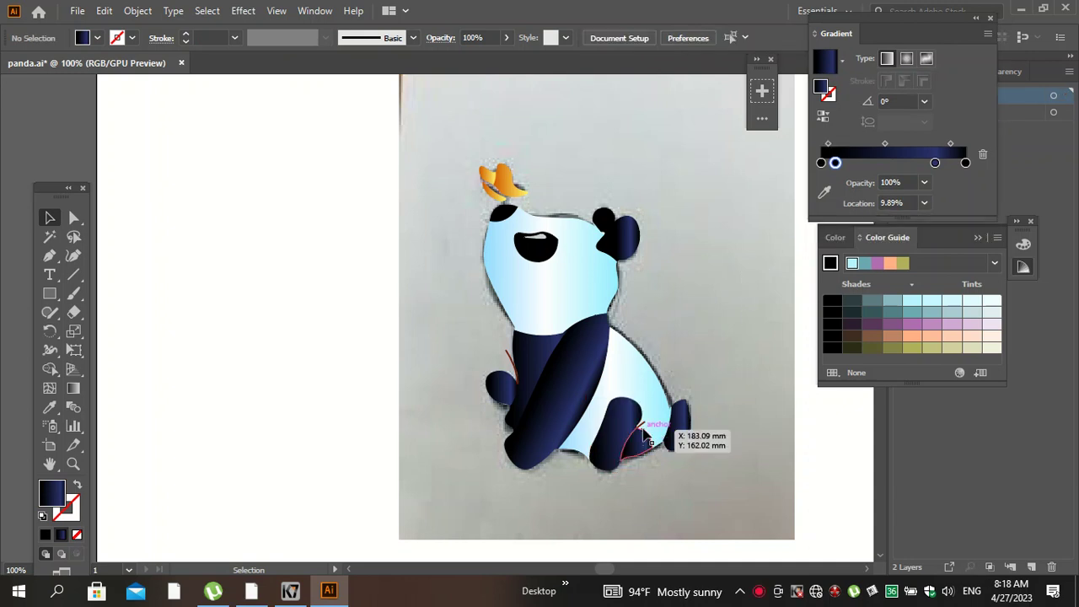
{"action": "left_click", "coordinate": [644, 427]}
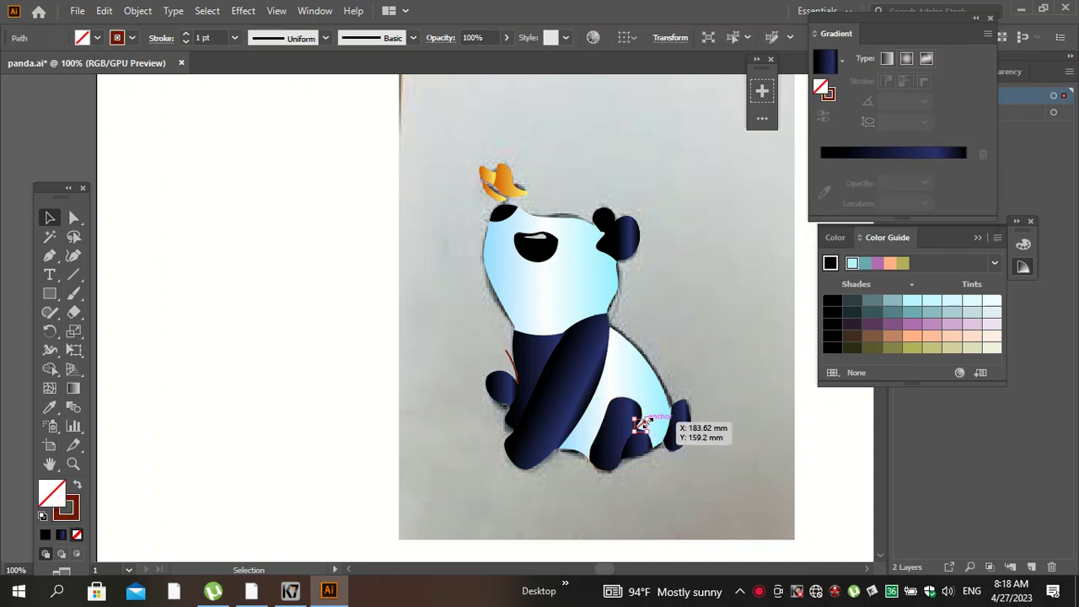
Hide Layer 1's reference photo so the panda sits on a plain white artboard.
{"action": "left_click", "coordinate": [513, 366]}
{"action": "left_click", "coordinate": [684, 293]}
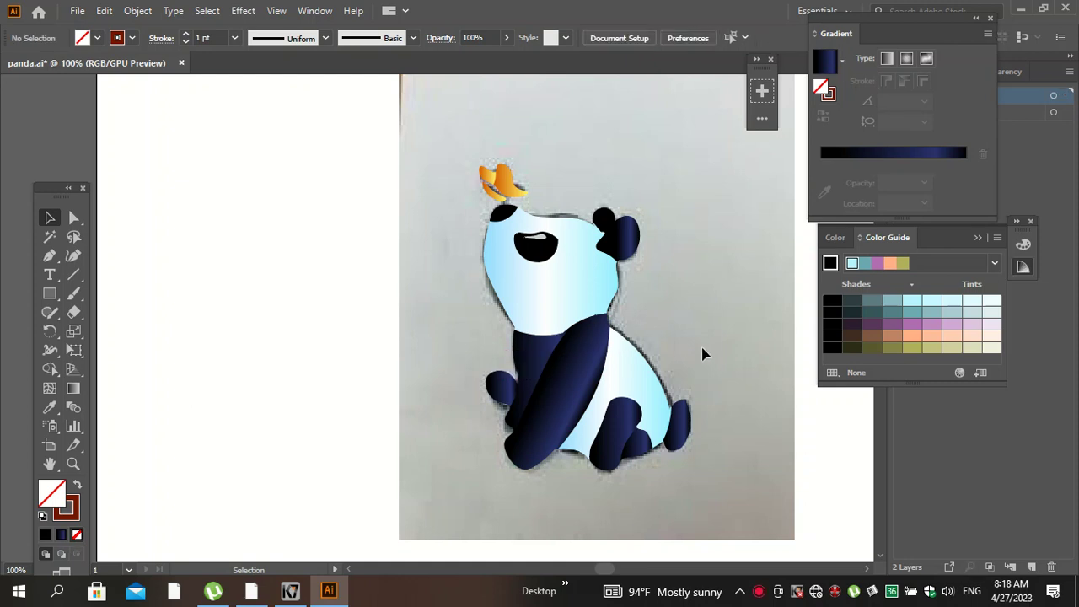
{"action": "scroll", "coordinate": [703, 353], "scroll_direction": "up", "scroll_amount": 1, "text": "alt"}
{"action": "scroll", "coordinate": [704, 353], "scroll_direction": "up", "scroll_amount": 1}
{"action": "scroll", "coordinate": [704, 353], "scroll_direction": "up", "scroll_amount": 2}
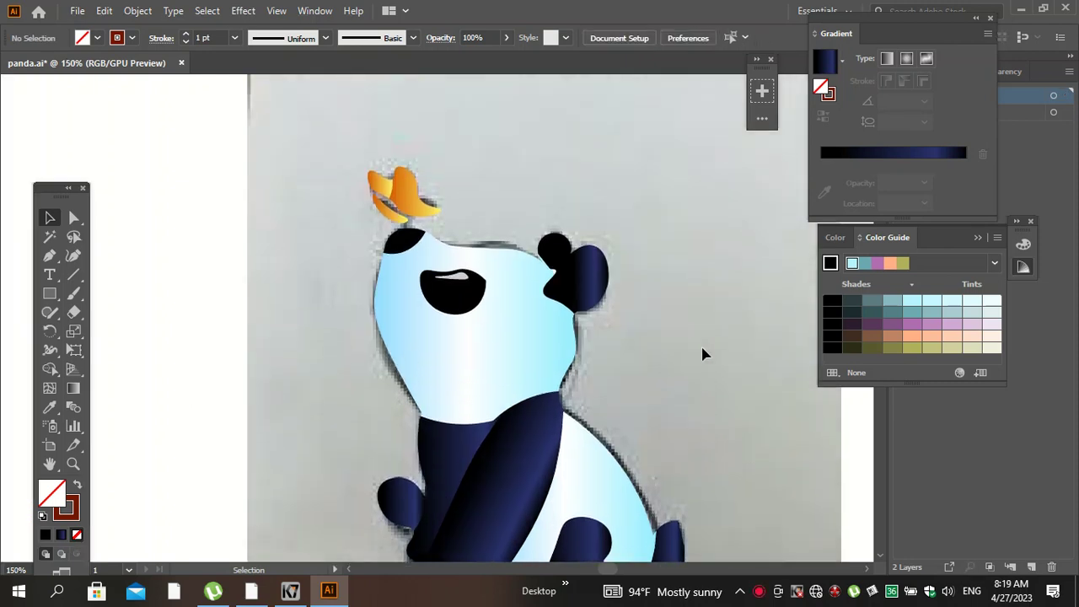
{"action": "left_click", "coordinate": [1015, 148]}
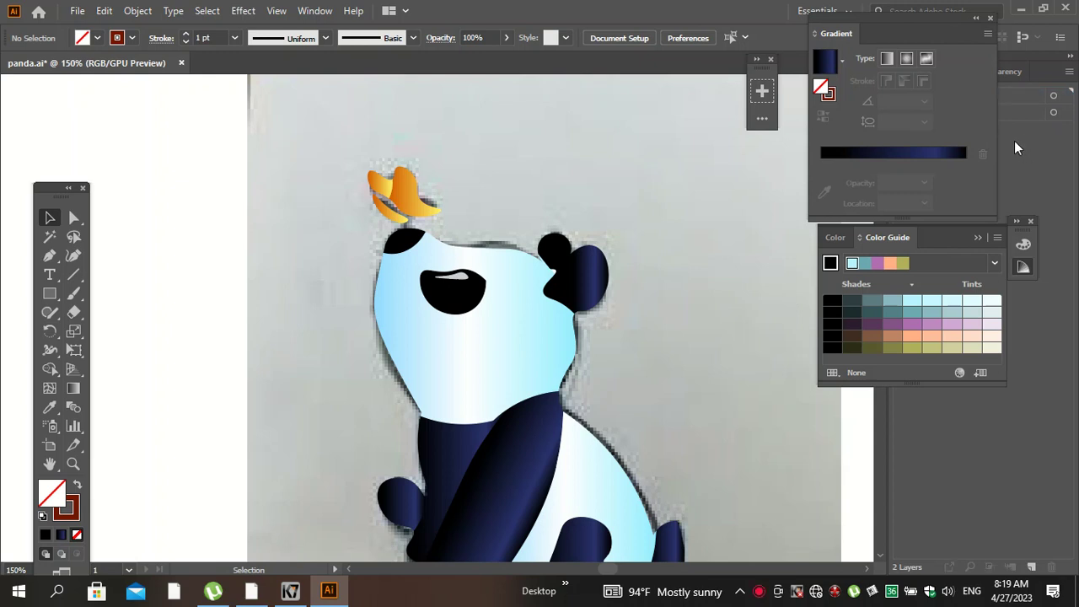
{"action": "left_click", "coordinate": [975, 21]}
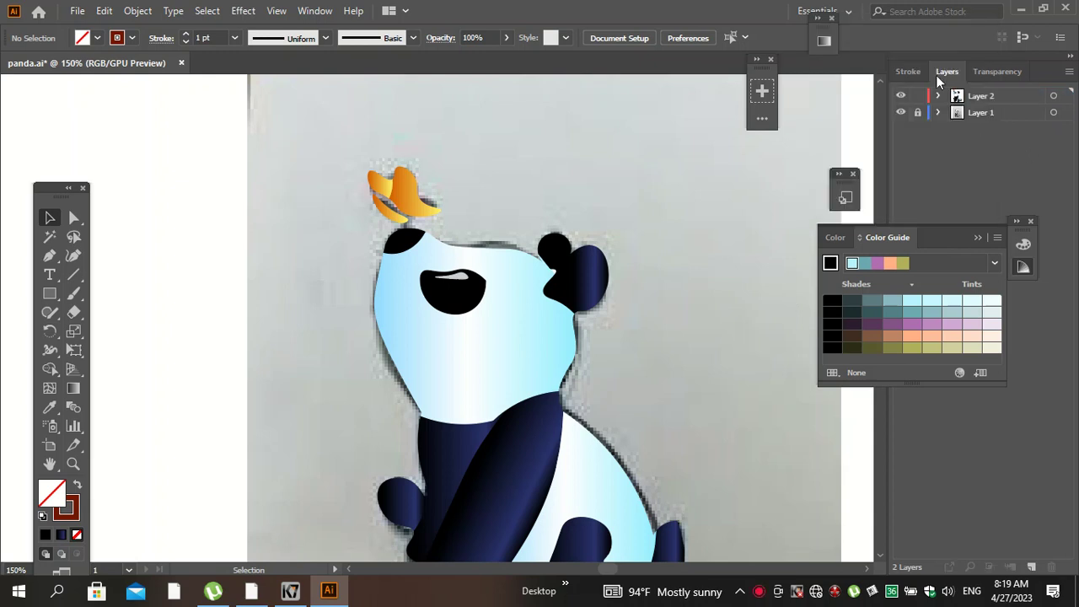
{"action": "left_click", "coordinate": [900, 113]}
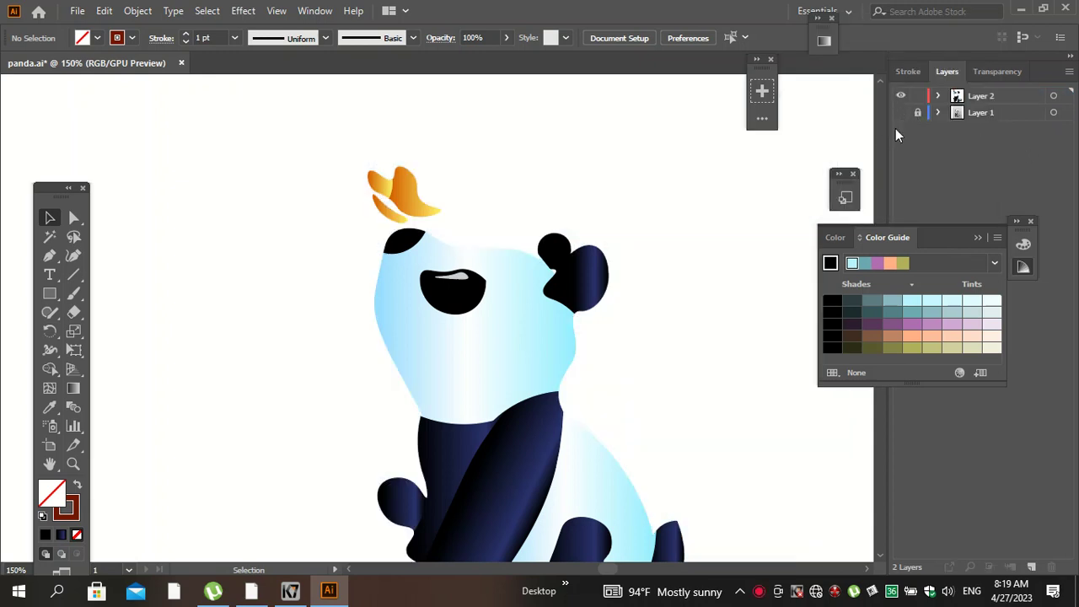
{"action": "scroll", "coordinate": [737, 248], "scroll_direction": "down", "scroll_amount": 2}
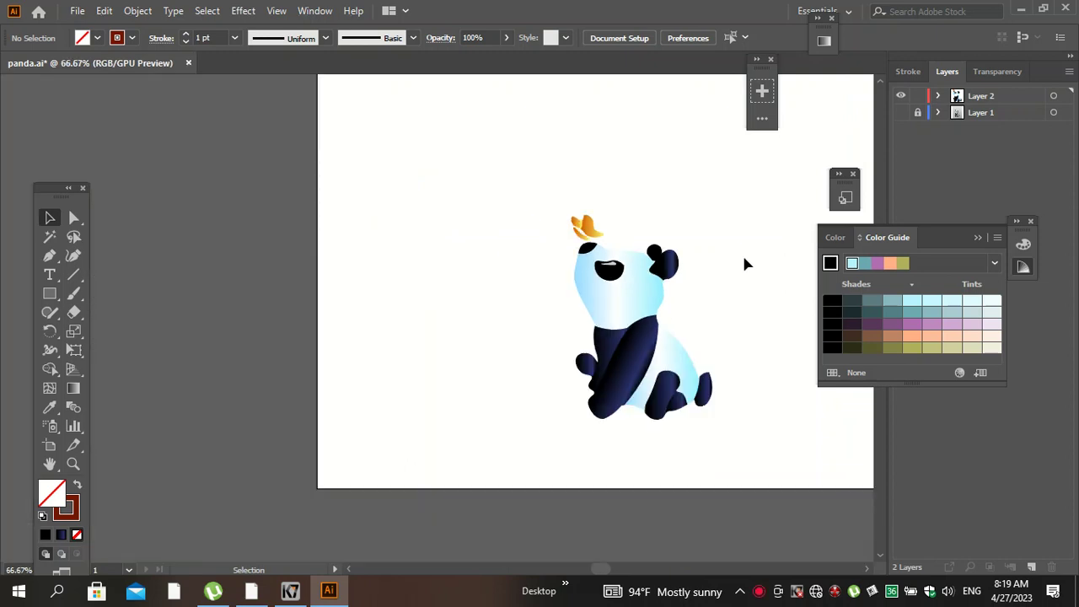
{"action": "left_click", "coordinate": [651, 312]}
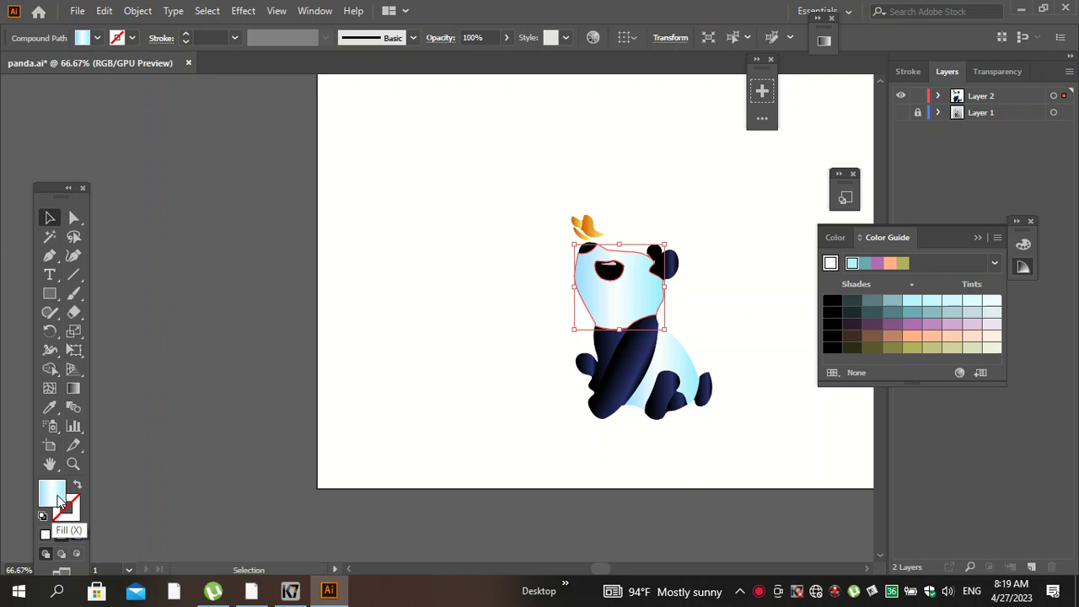
Darken the head gradient's right stop to greyish blue with 30% black.
{"action": "left_click", "coordinate": [824, 40]}
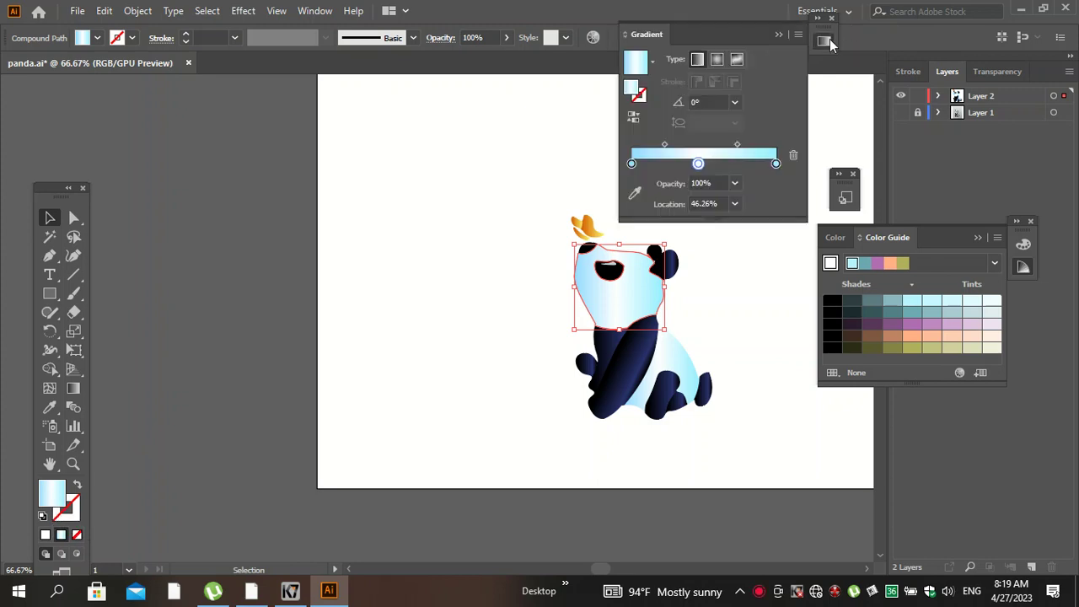
{"action": "double_click", "coordinate": [774, 162]}
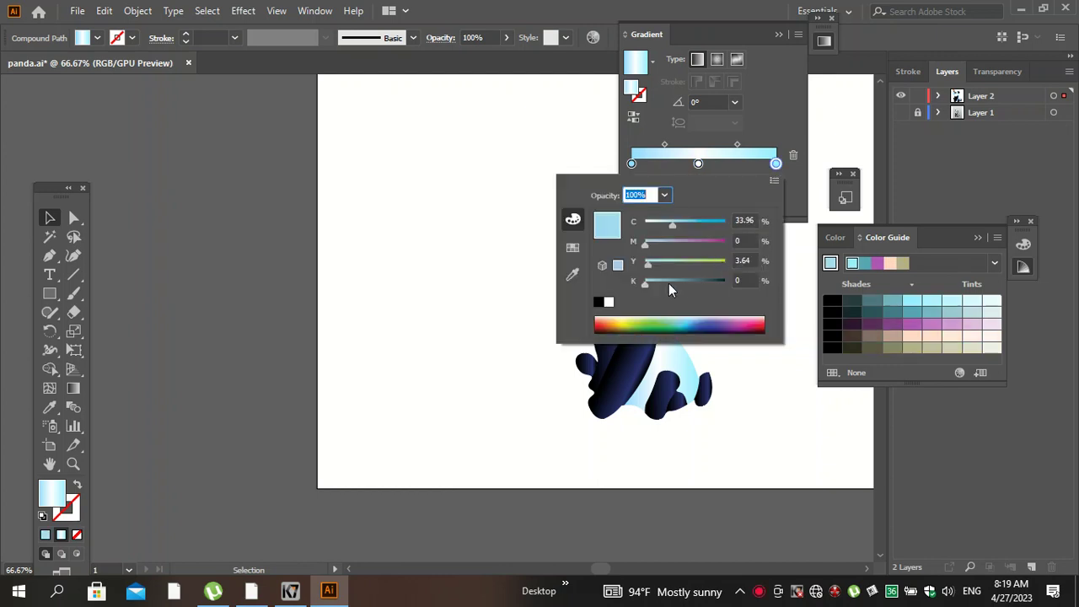
{"action": "left_click", "coordinate": [669, 283]}
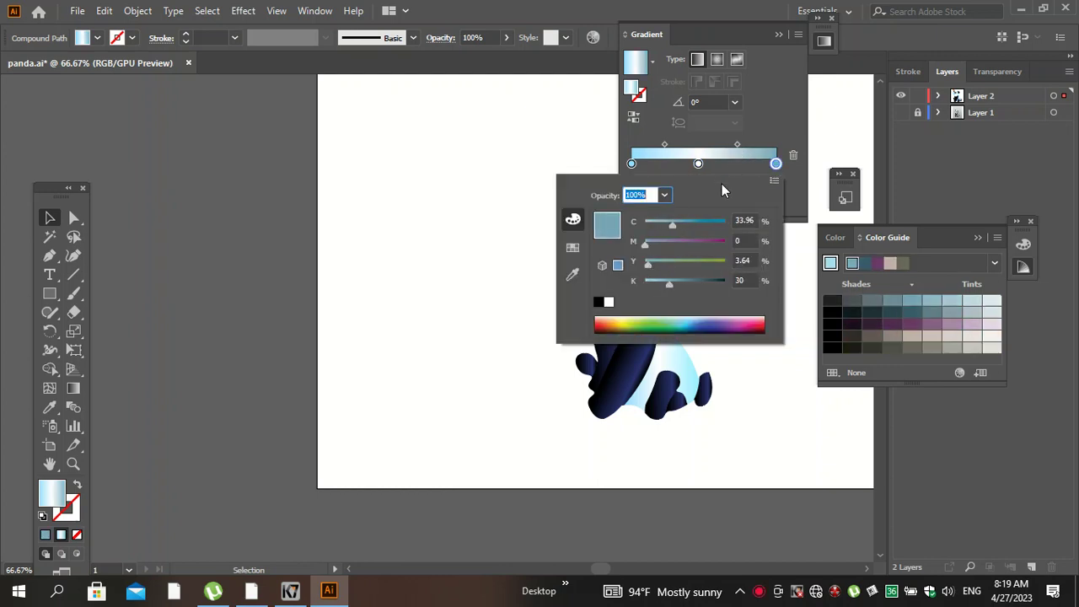
{"action": "left_click", "coordinate": [751, 34]}
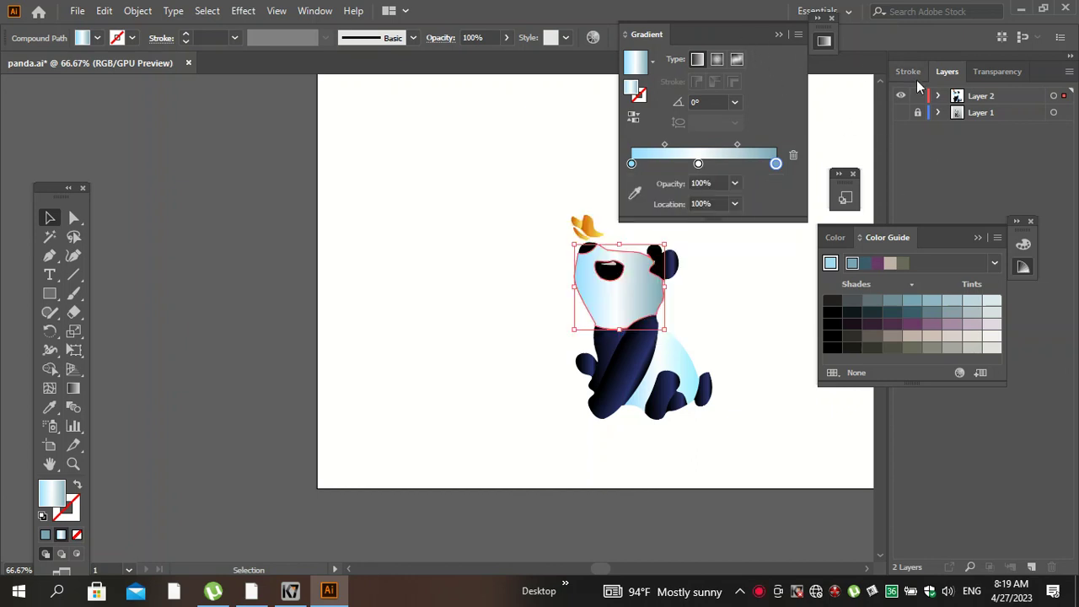
Resample the head's updated gradient onto the white lower body.
{"action": "left_click", "coordinate": [723, 262]}
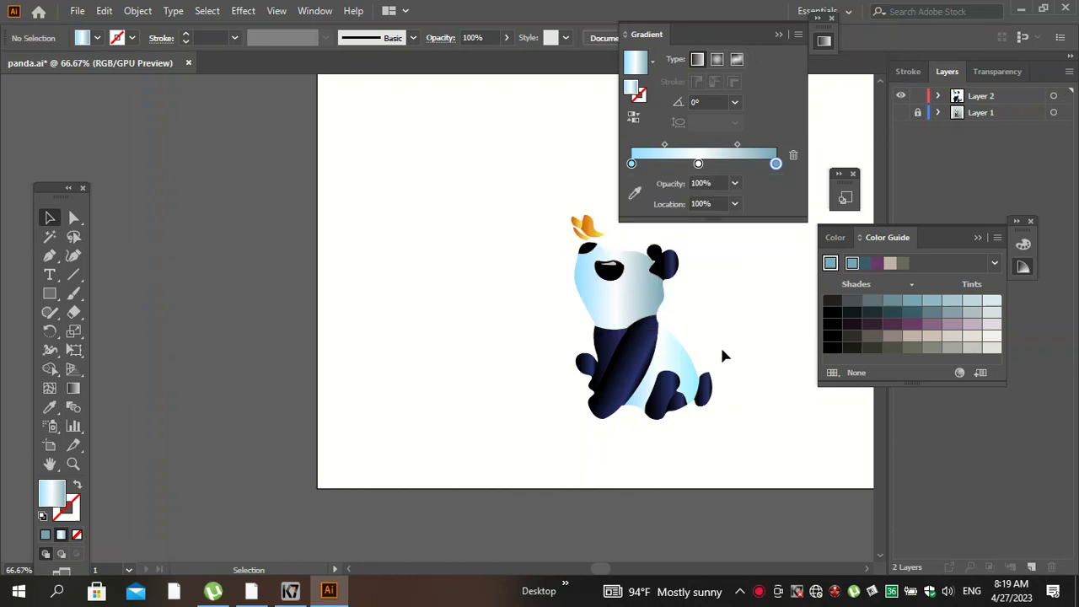
{"action": "left_click", "coordinate": [681, 371]}
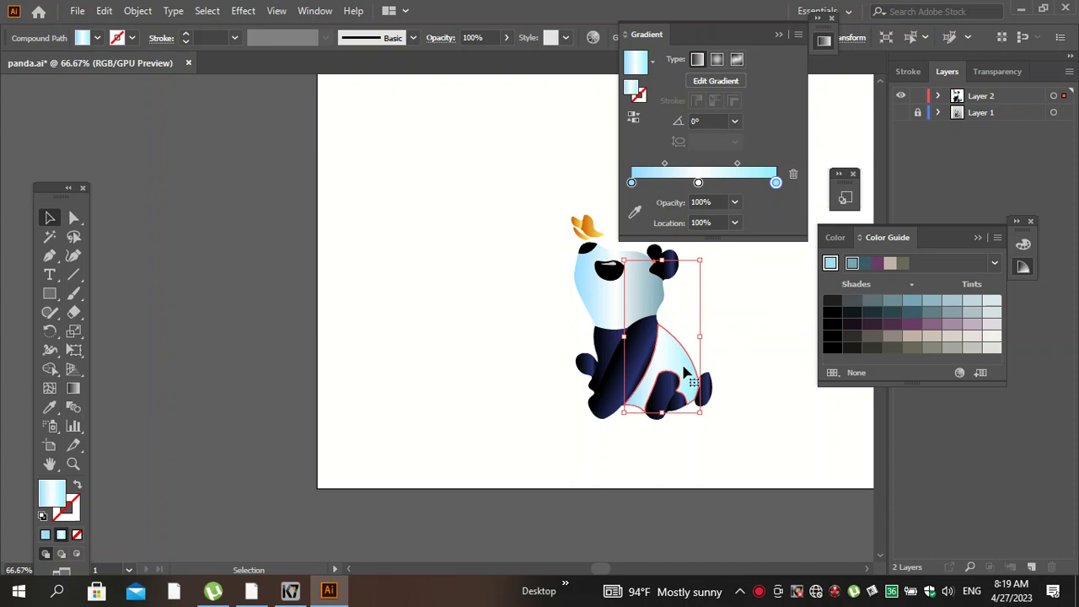
{"action": "key", "text": "i"}
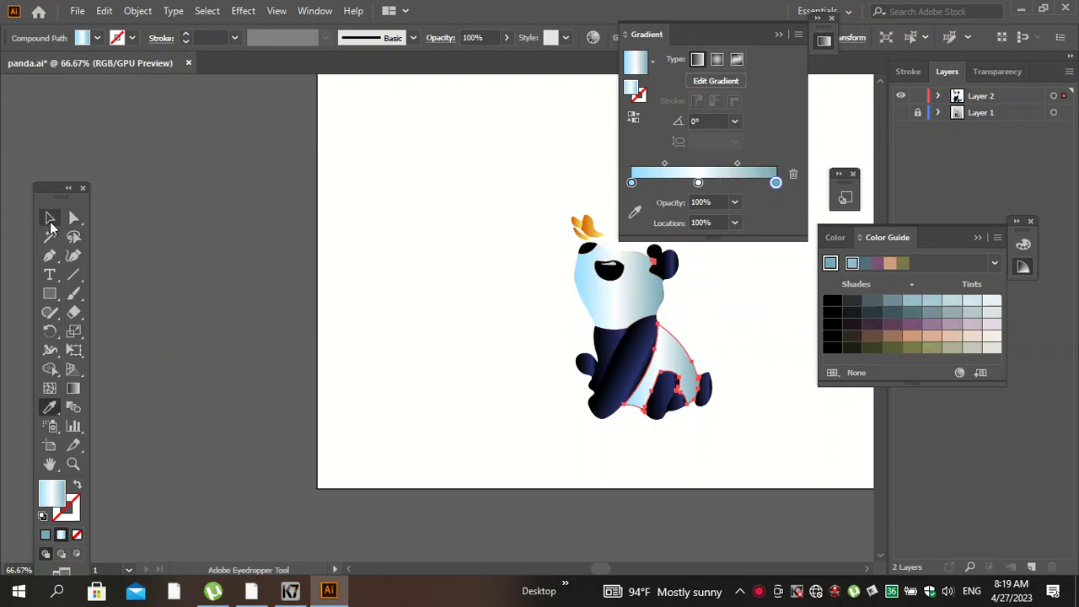
{"action": "left_click", "coordinate": [50, 218]}
{"action": "left_click", "coordinate": [792, 310]}
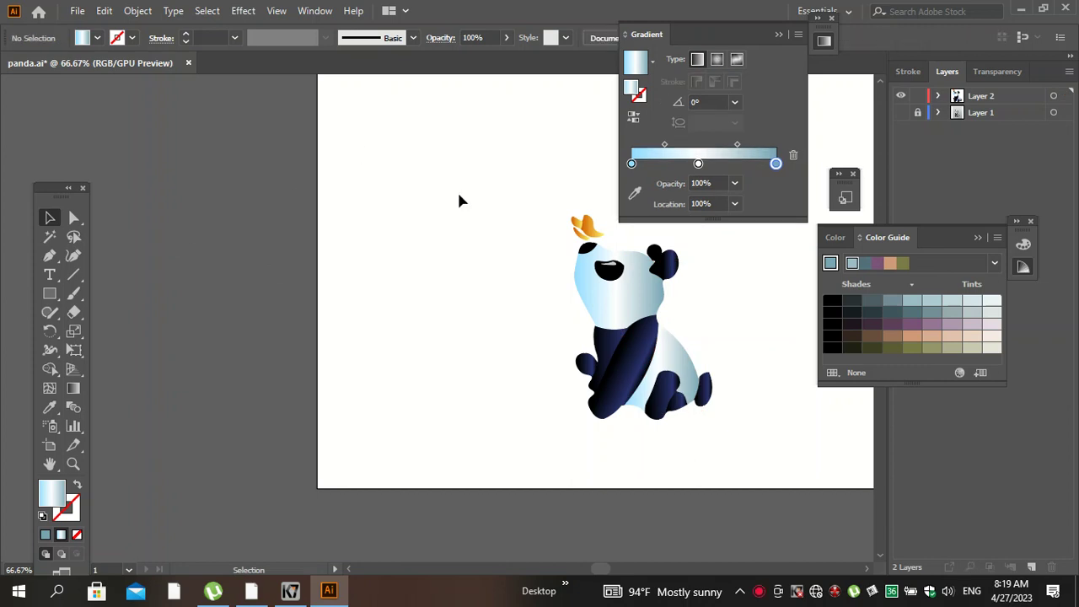
Select the panda artwork, nudge it up-left and group its parts.
{"action": "left_click_drag", "start_coordinate": [653, 356], "coordinate": [770, 451]}
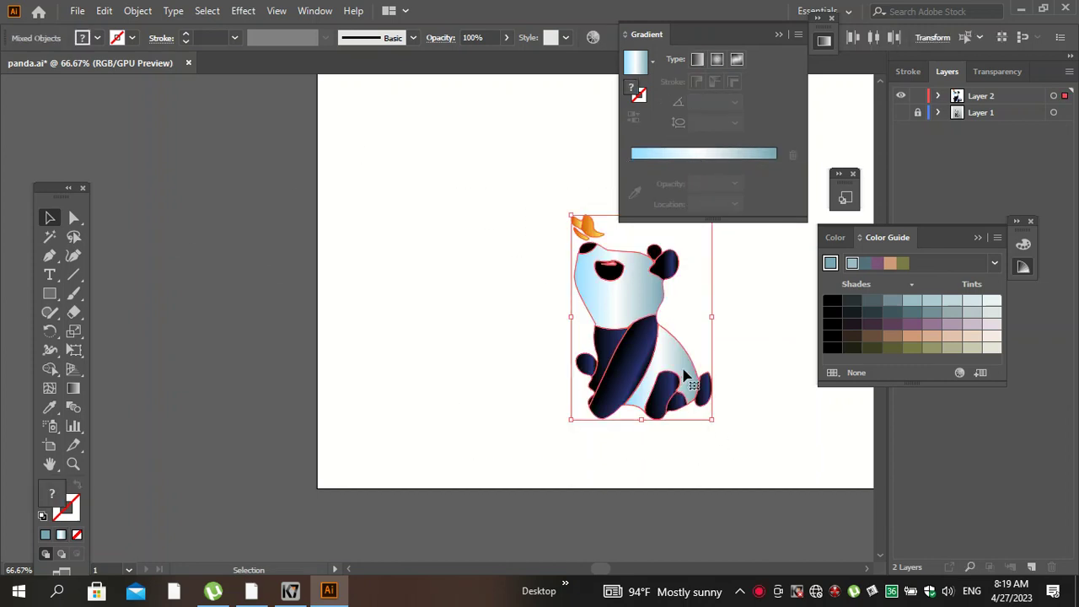
{"action": "left_click_drag", "start_coordinate": [683, 376], "coordinate": [616, 322]}
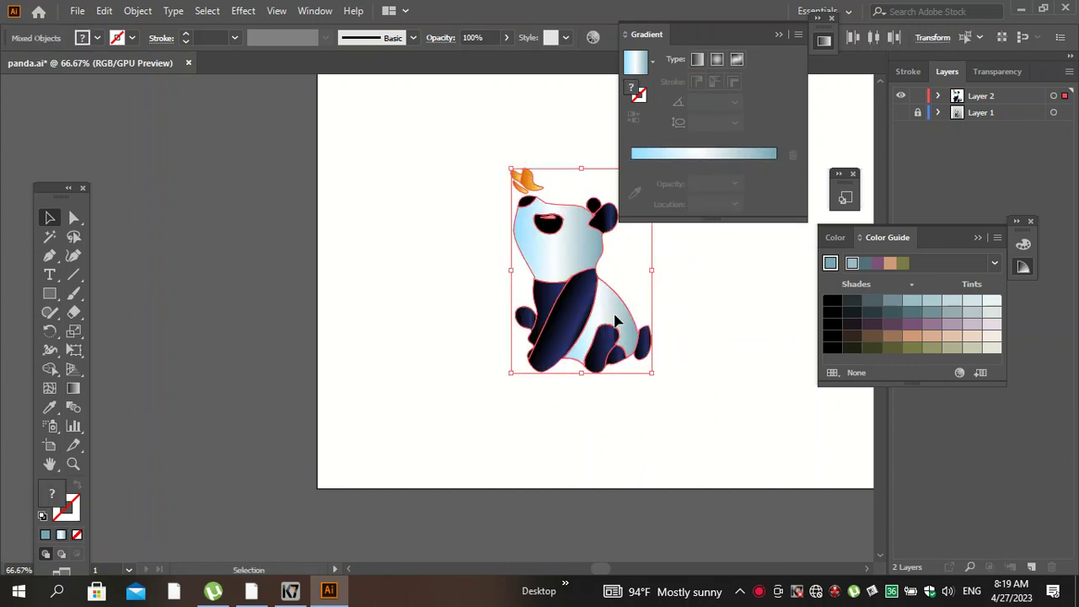
{"action": "right_click", "coordinate": [615, 321]}
{"action": "left_click", "coordinate": [713, 435]}
{"action": "left_click", "coordinate": [741, 385]}
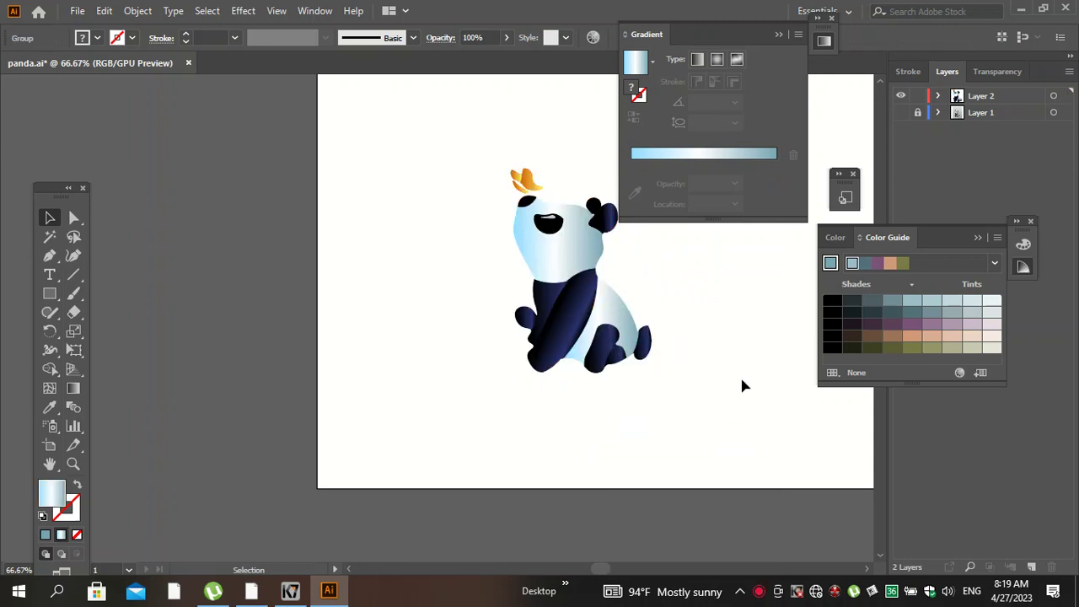
{"action": "scroll", "coordinate": [741, 385], "scroll_direction": "up", "scroll_amount": 3}
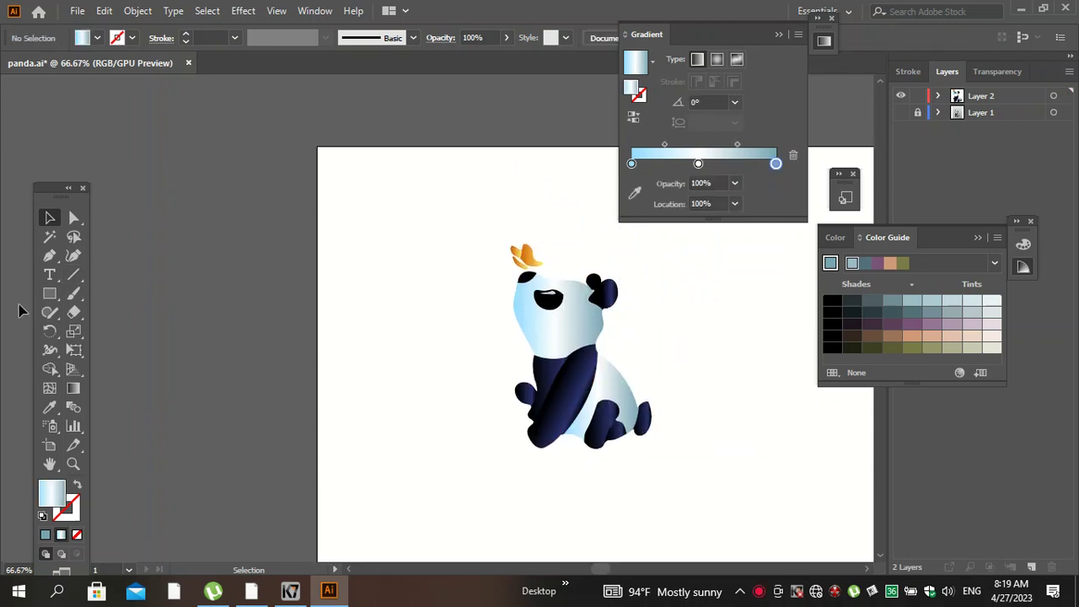
Draw an artboard-sized gradient rectangle and move it below the panda group in Layers.
{"action": "left_click", "coordinate": [50, 294]}
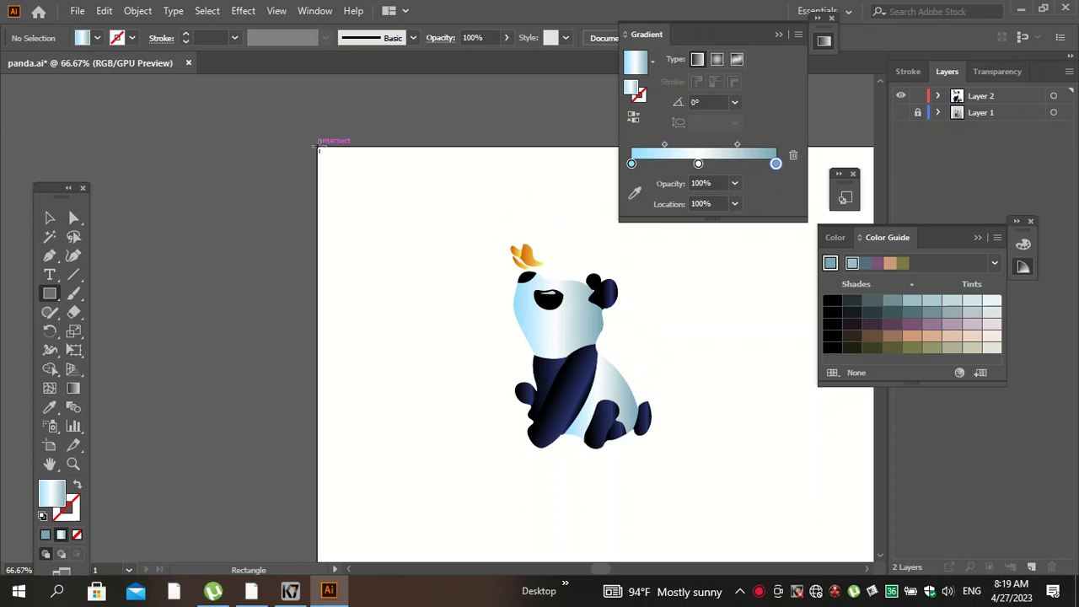
{"action": "left_click_drag", "start_coordinate": [317, 145], "coordinate": [788, 489]}
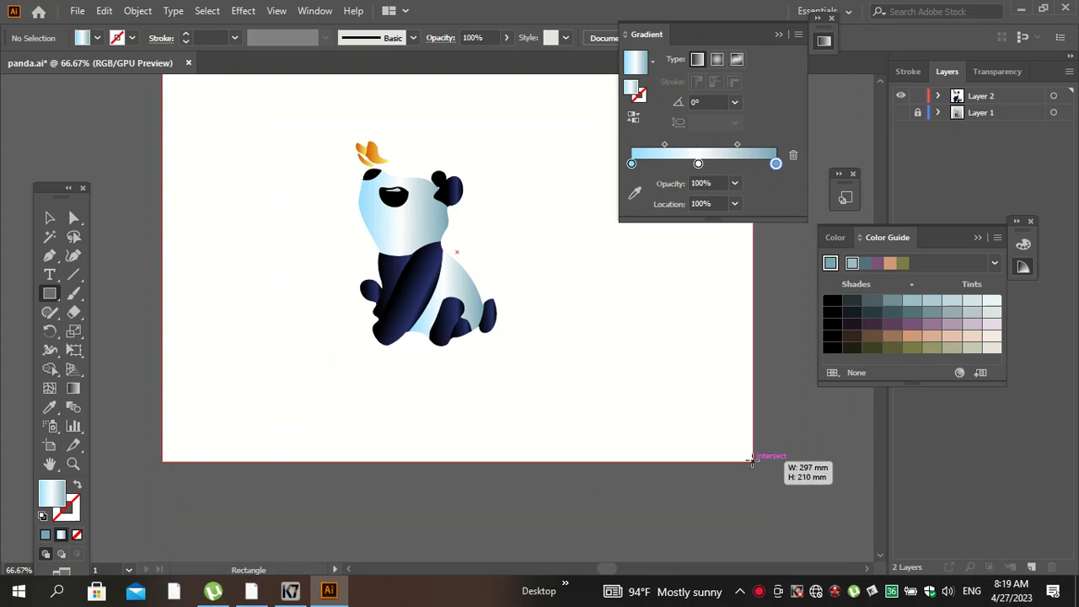
{"action": "left_click_drag", "start_coordinate": [788, 489], "coordinate": [753, 461]}
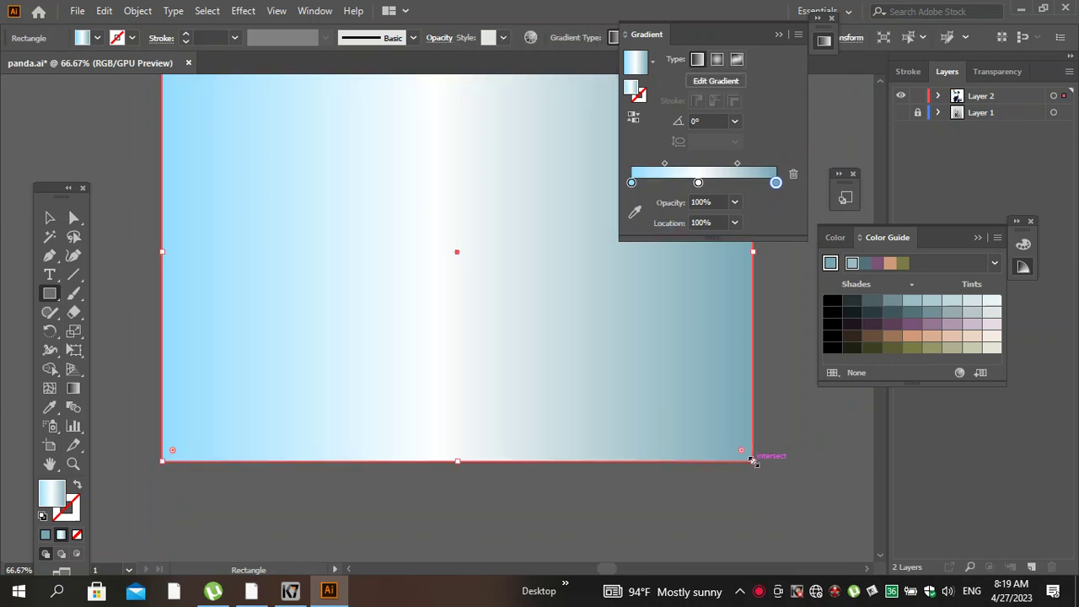
{"action": "left_click", "coordinate": [937, 95]}
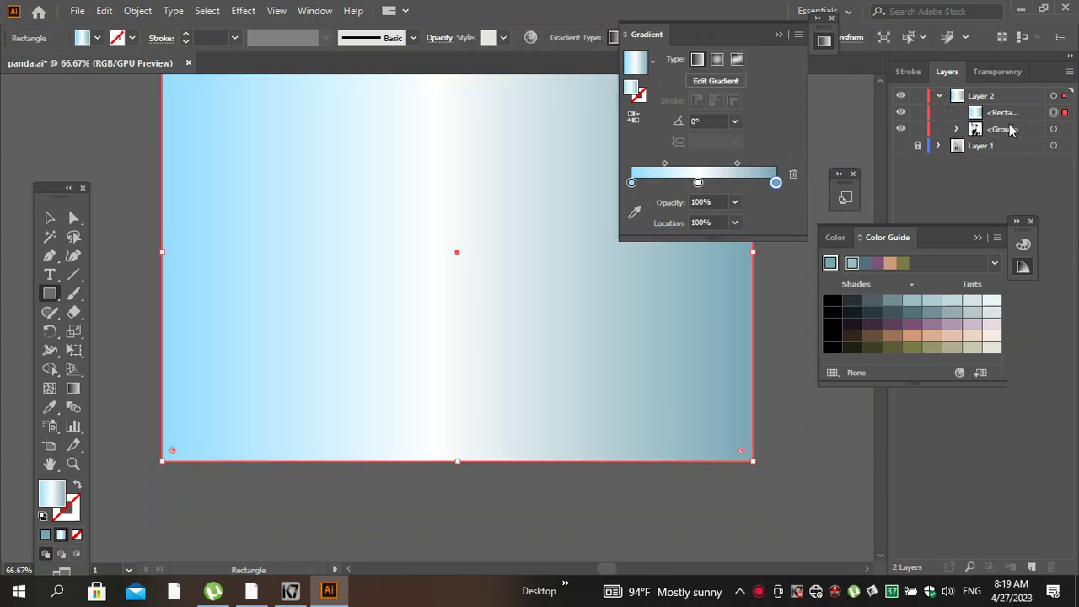
{"action": "left_click_drag", "start_coordinate": [987, 113], "coordinate": [993, 139]}
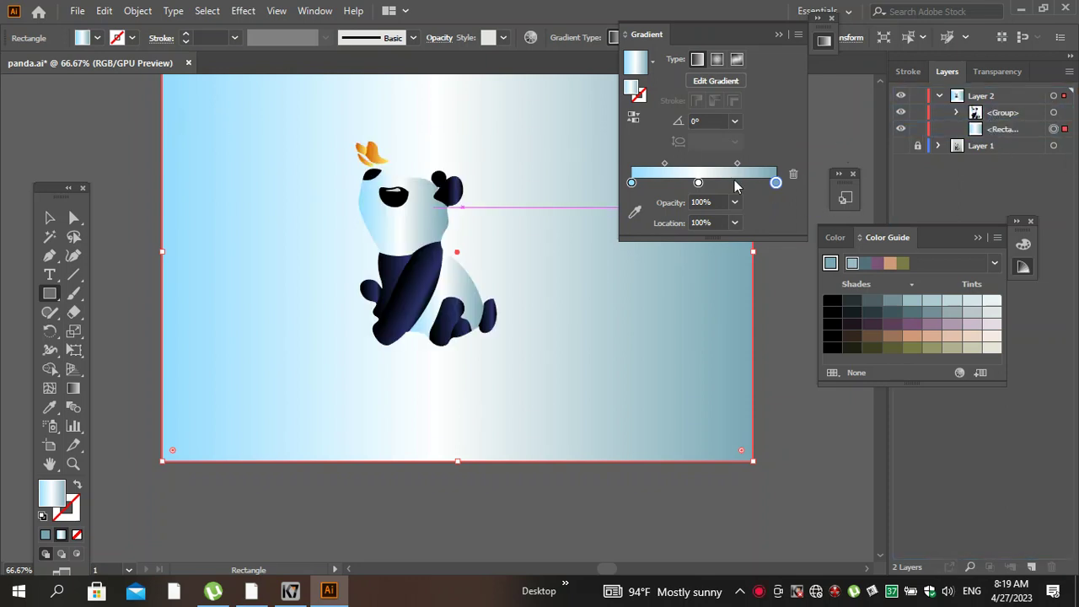
{"action": "double_click", "coordinate": [775, 183]}
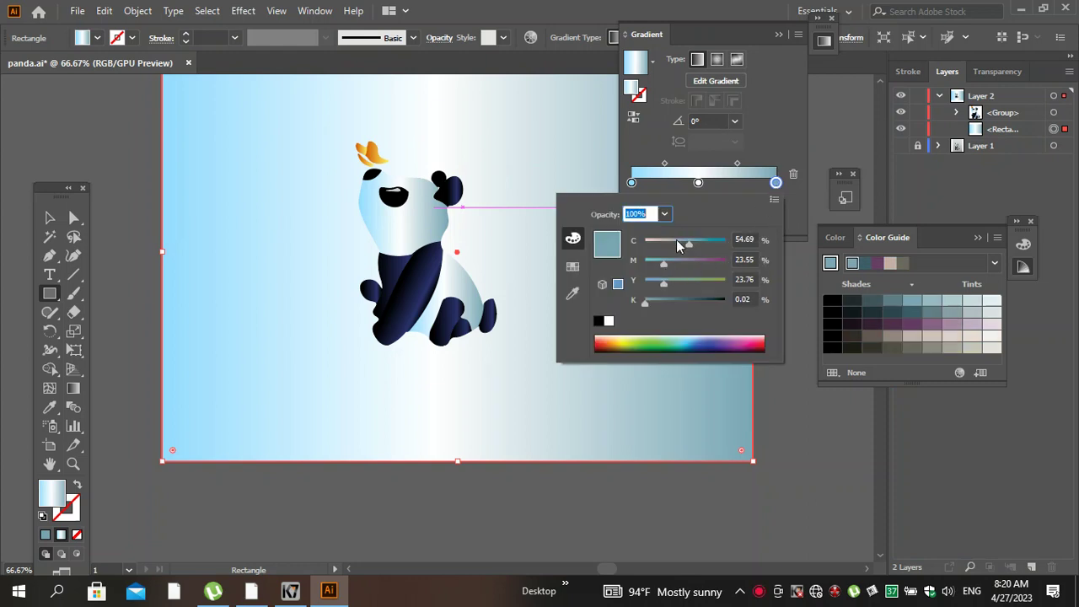
Recolour the background gradient stops to grey on the right and pale pink on the left.
{"action": "left_click_drag", "start_coordinate": [676, 240], "coordinate": [665, 246]}
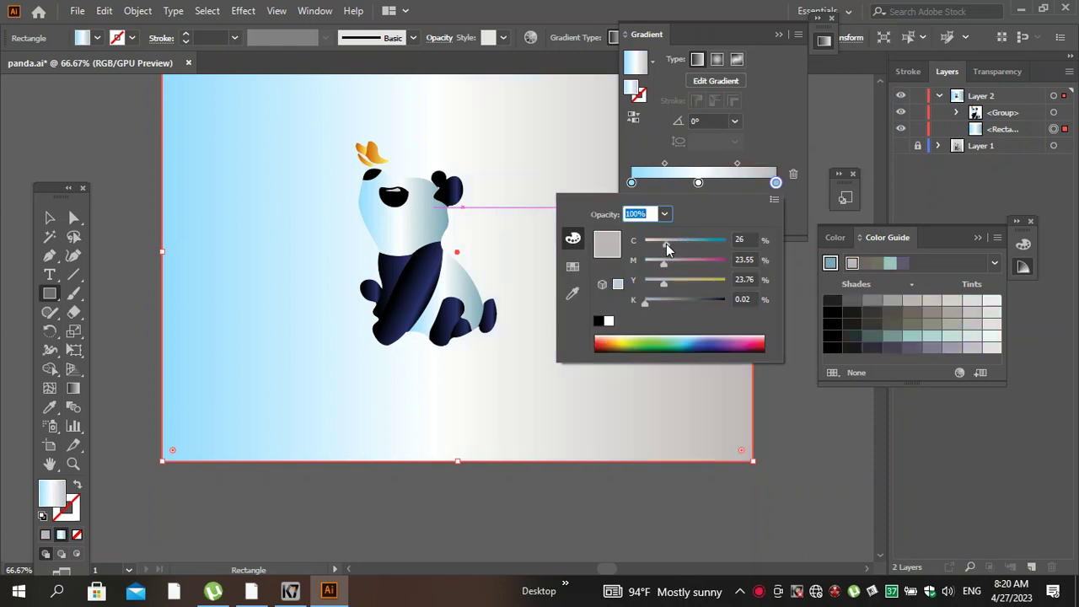
{"action": "double_click", "coordinate": [632, 183]}
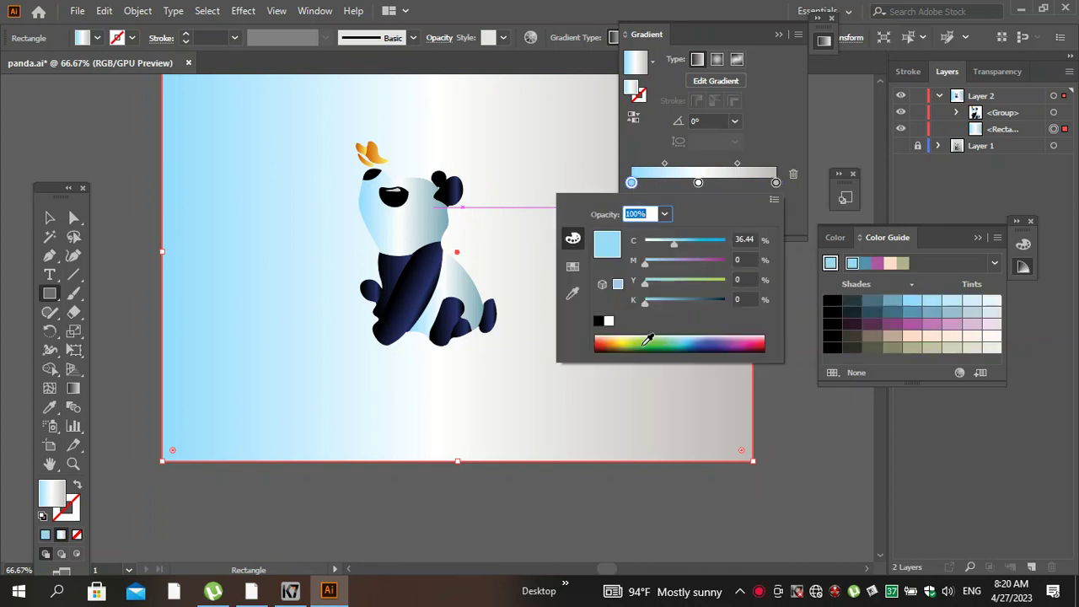
{"action": "left_click", "coordinate": [617, 337]}
{"action": "left_click", "coordinate": [617, 337]}
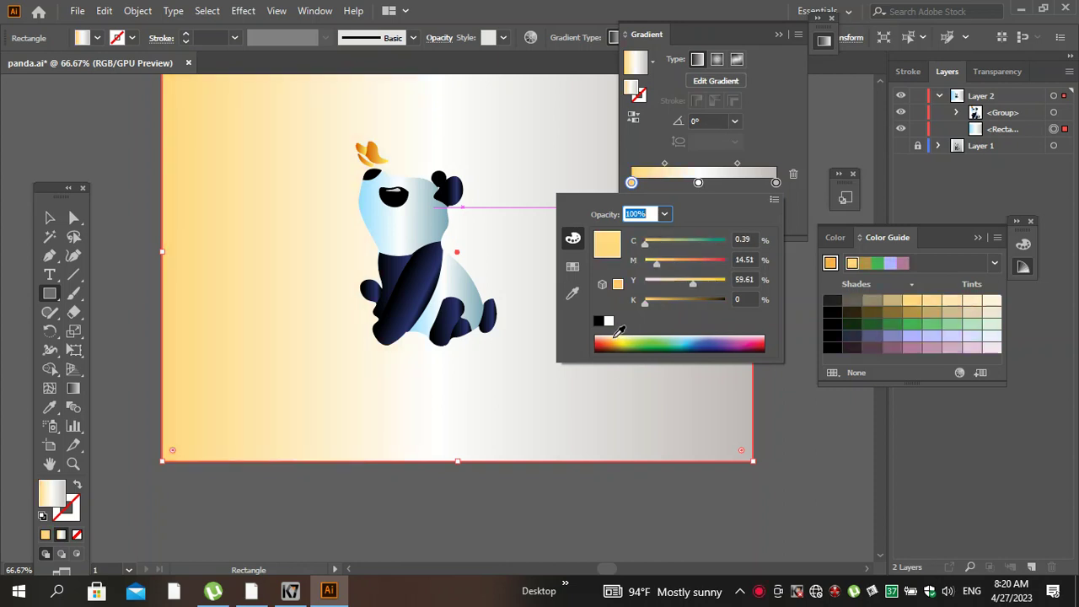
{"action": "left_click_drag", "start_coordinate": [660, 289], "coordinate": [649, 288]}
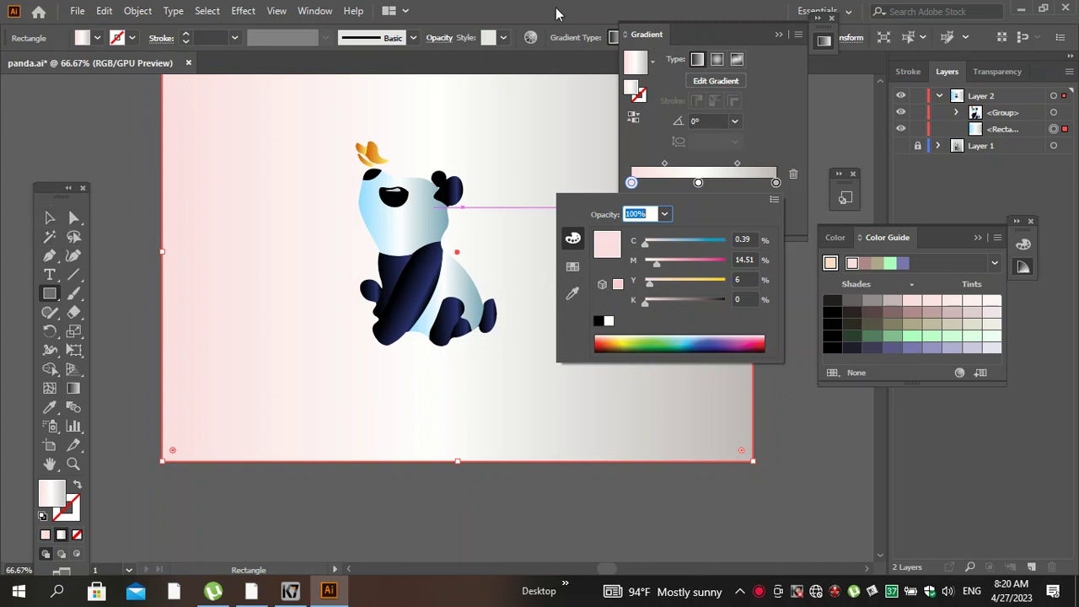
{"action": "left_click", "coordinate": [766, 34]}
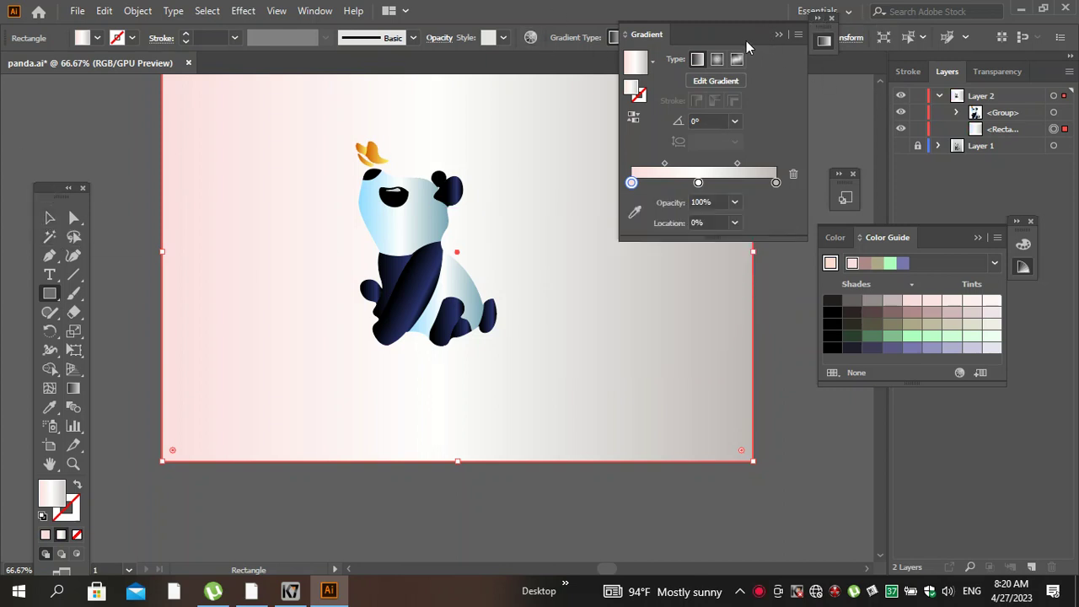
Make the background gradient radial and lock the background rectangle.
{"action": "left_click_drag", "start_coordinate": [723, 34], "coordinate": [879, 63]}
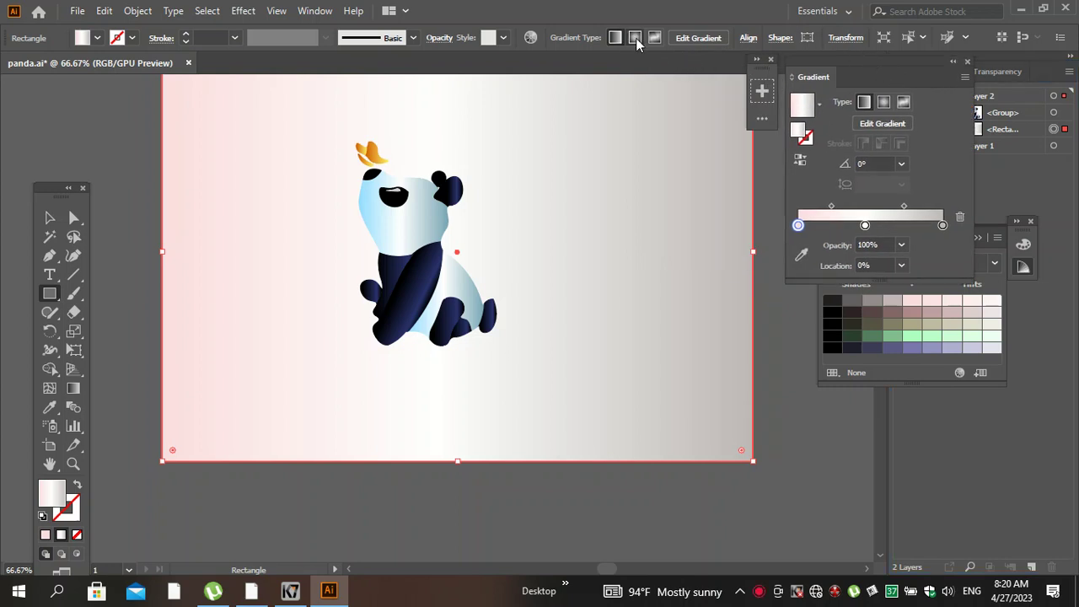
{"action": "left_click", "coordinate": [635, 38]}
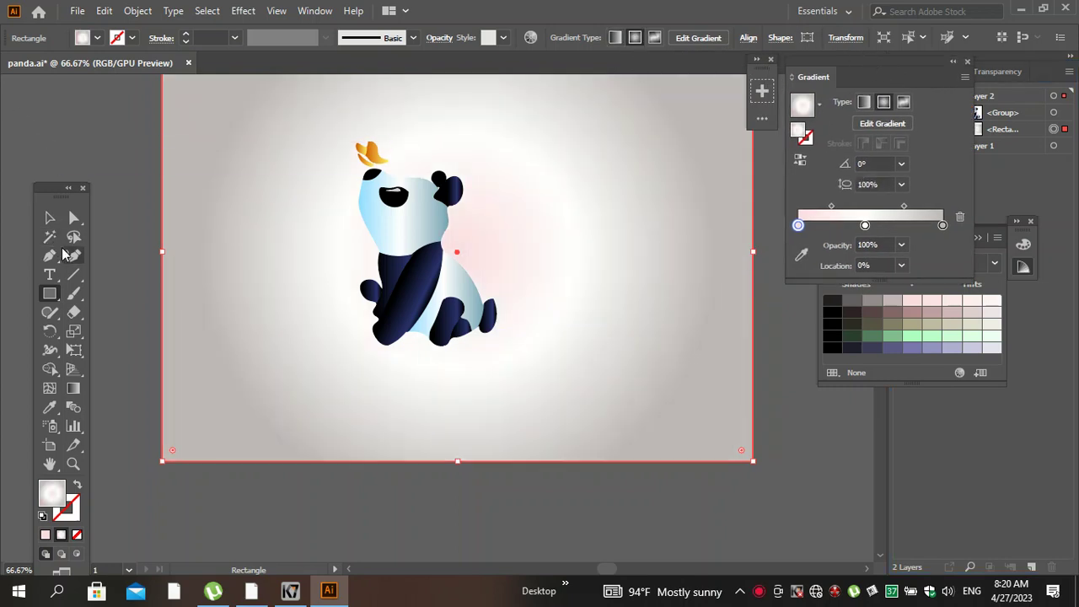
{"action": "left_click", "coordinate": [50, 218]}
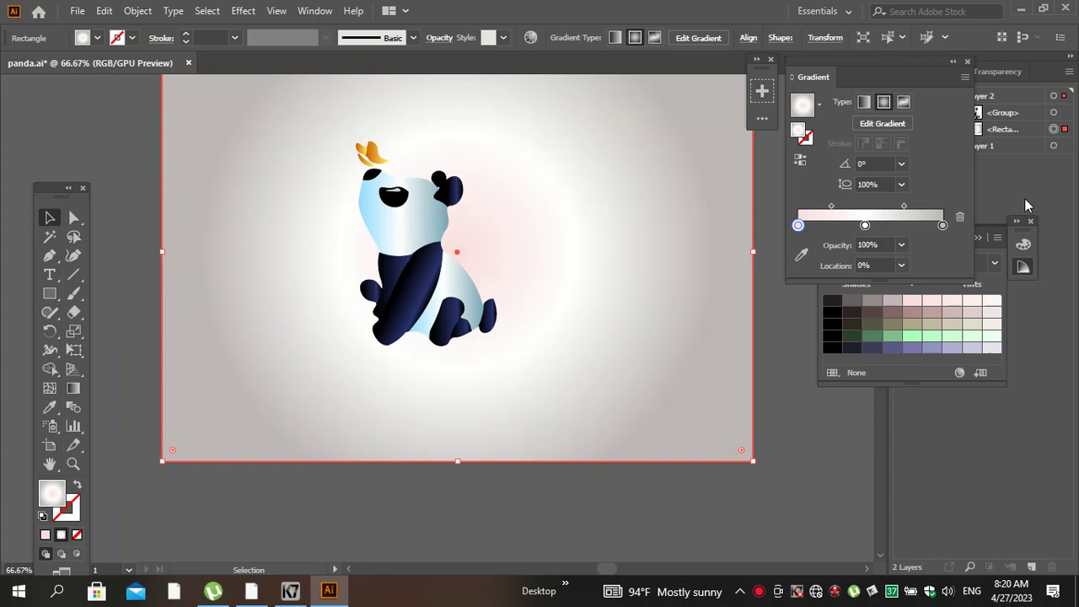
{"action": "left_click_drag", "start_coordinate": [920, 61], "coordinate": [805, 137]}
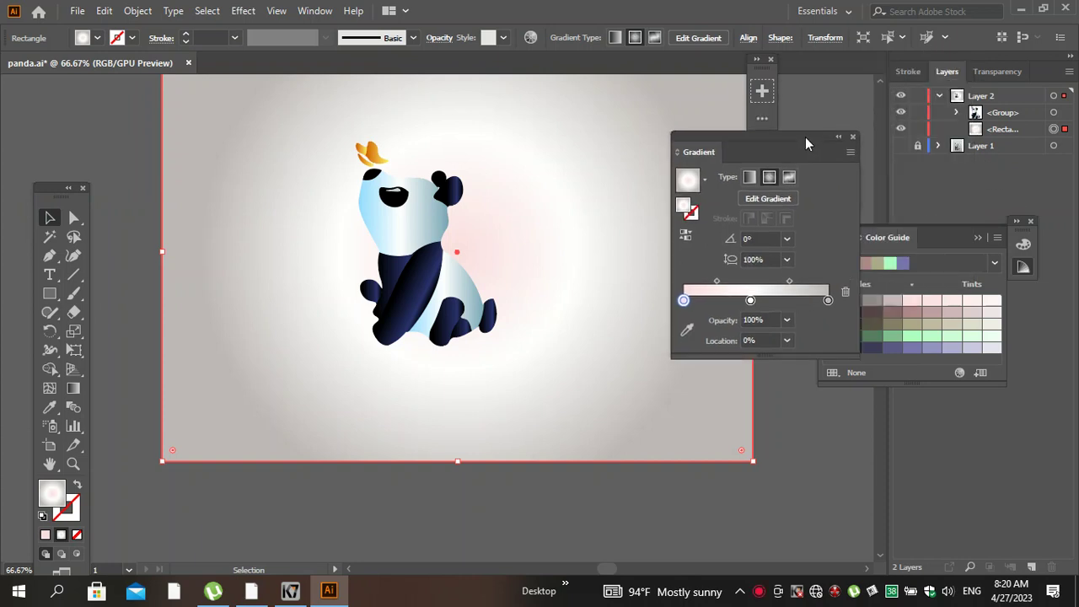
{"action": "left_click", "coordinate": [919, 129]}
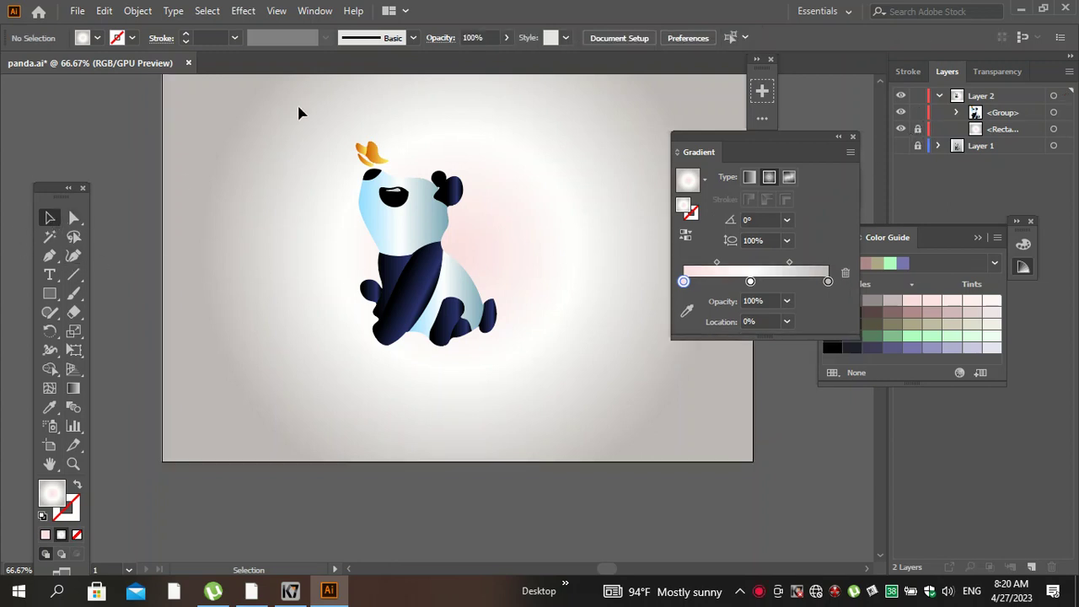
Select the panda group and shift it up and right on the radial background.
{"action": "left_click_drag", "start_coordinate": [225, 102], "coordinate": [468, 292]}
{"action": "left_click_drag", "start_coordinate": [620, 446], "coordinate": [620, 446]}
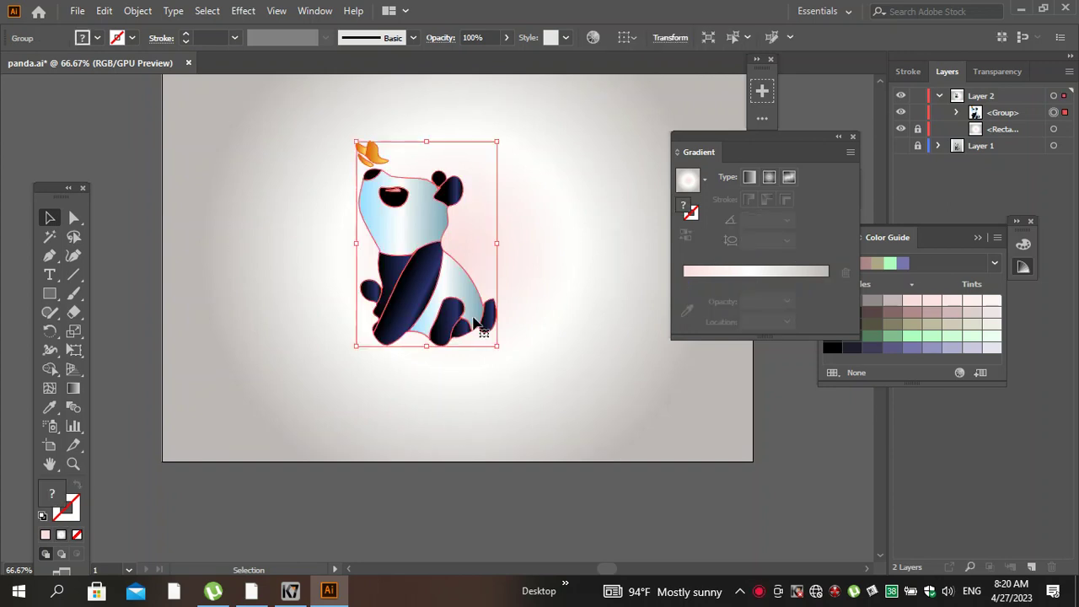
{"action": "mouse_move", "coordinate": [450, 291]}
{"action": "left_mouse_down"}
{"action": "mouse_move", "coordinate": [512, 287]}
{"action": "mouse_move", "coordinate": [511, 268]}
{"action": "left_mouse_up"}
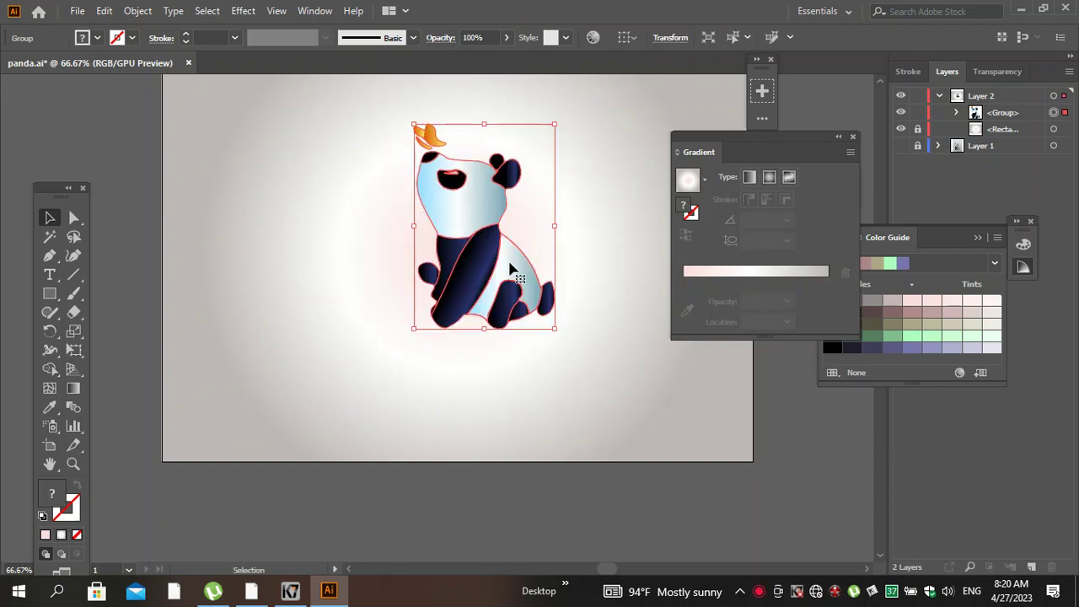
{"action": "right_click", "coordinate": [510, 265]}
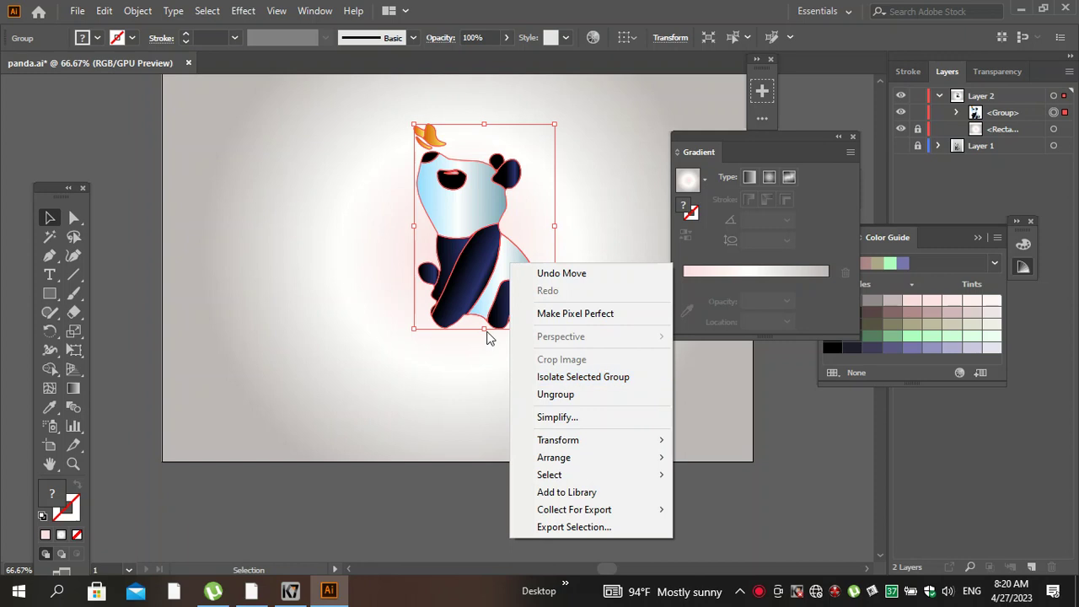
{"action": "left_click", "coordinate": [463, 239]}
{"action": "right_click", "coordinate": [463, 233]}
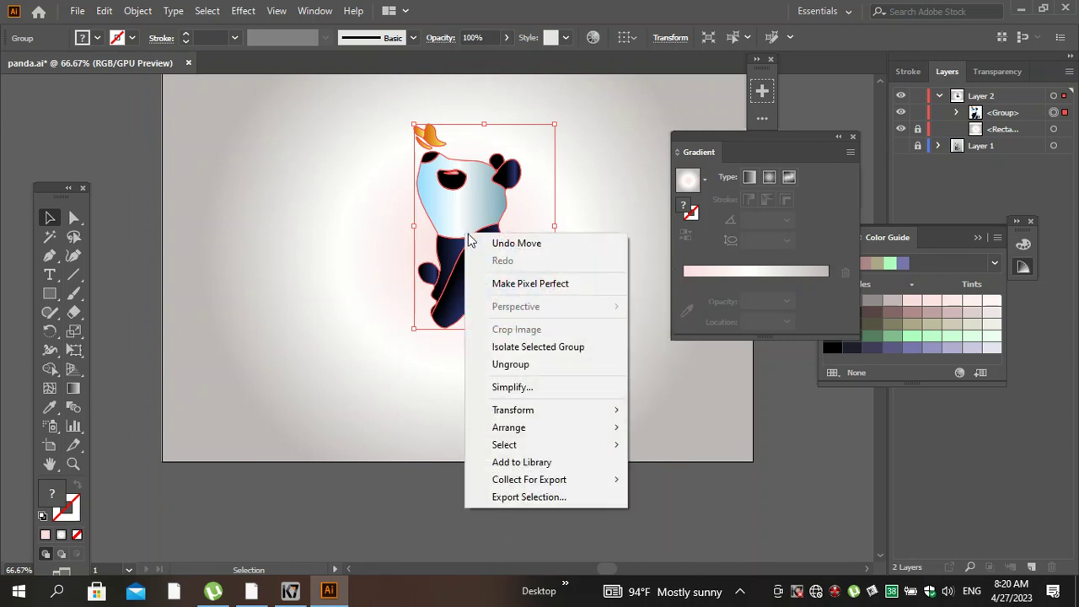
{"action": "left_click", "coordinate": [136, 10]}
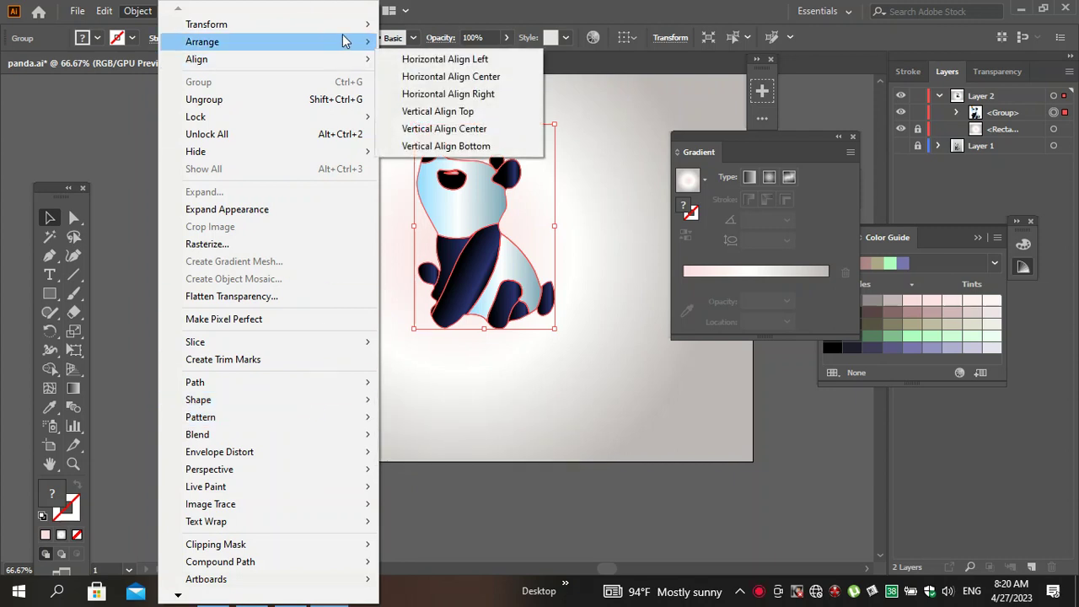
{"action": "mouse_move", "coordinate": [207, 24]}
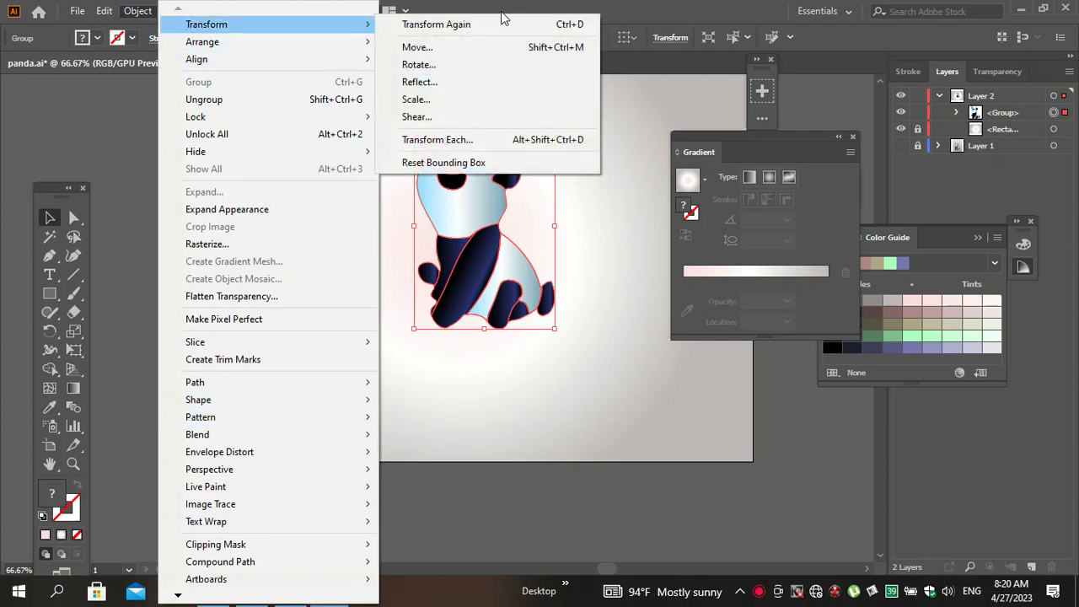
Reflect a copy of the panda group across the horizontal axis and drag it below the original.
{"action": "left_click", "coordinate": [504, 88]}
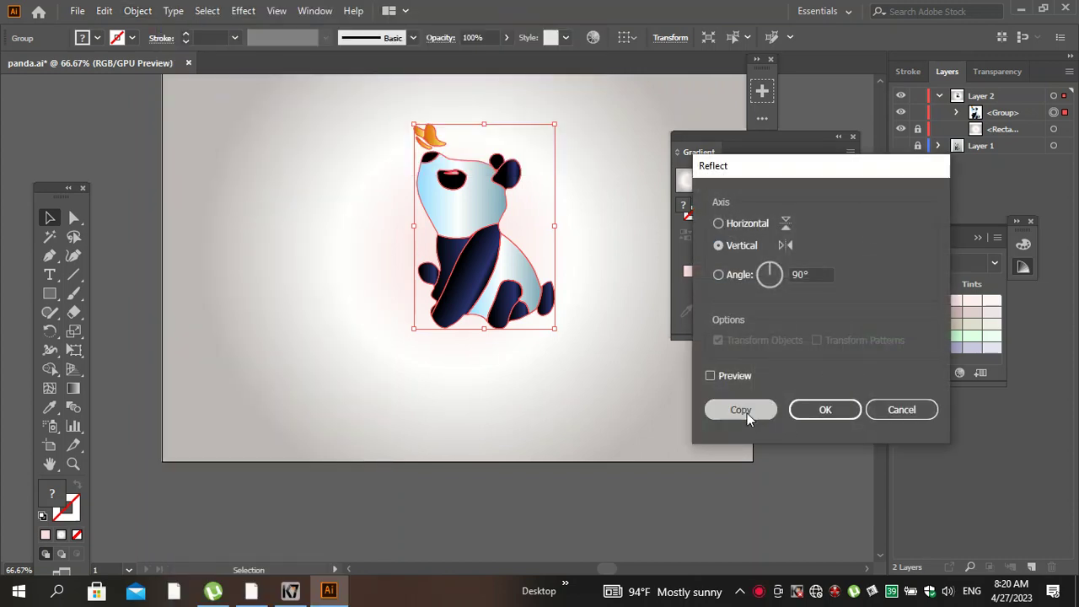
{"action": "left_click", "coordinate": [747, 411]}
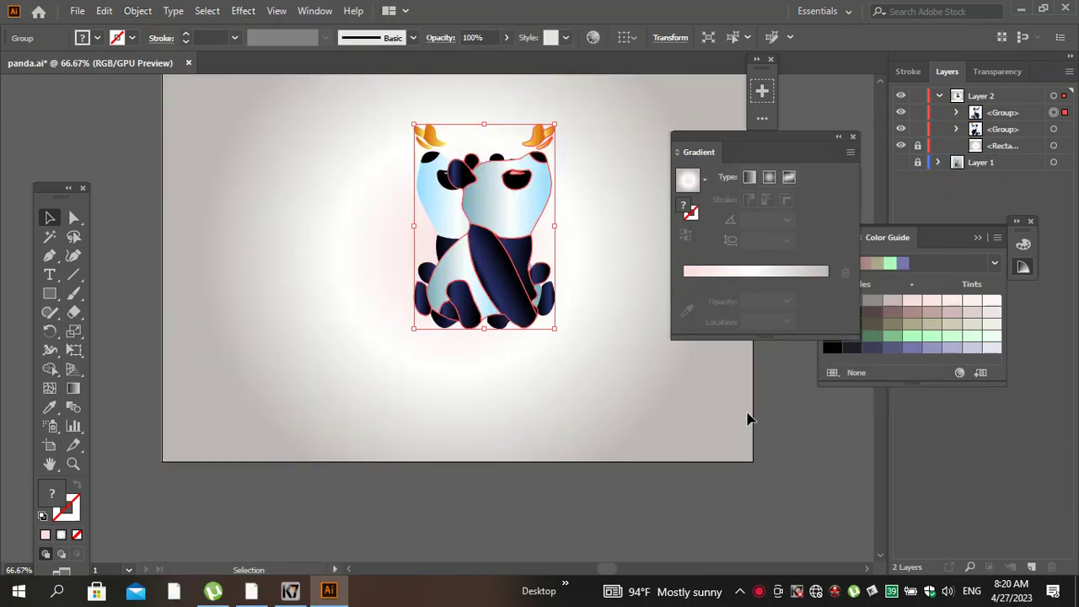
{"action": "key", "text": "ctrl+z"}
{"action": "left_click", "coordinate": [102, 9]}
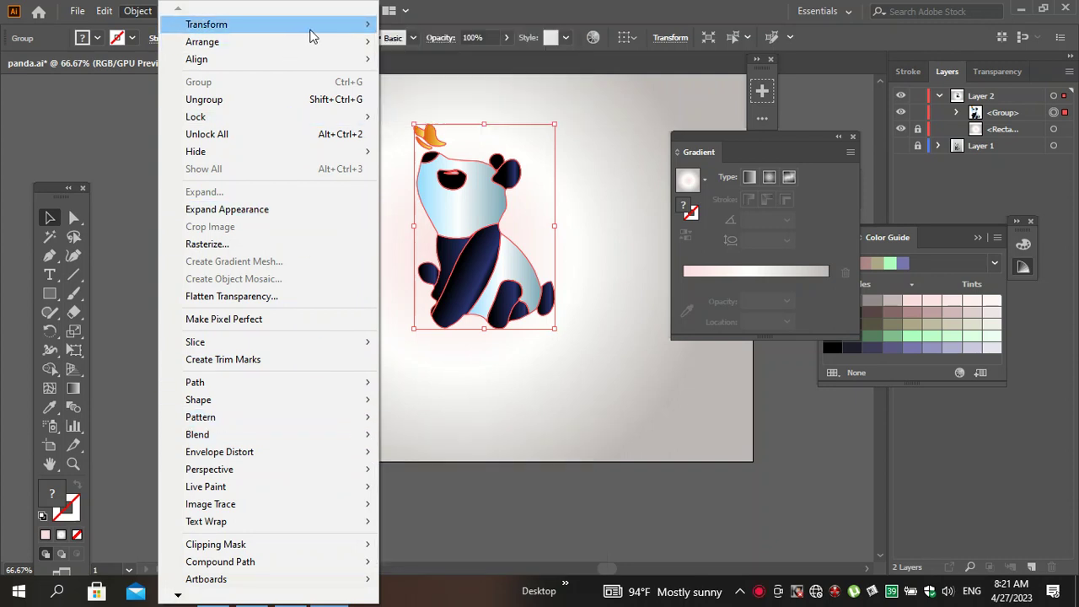
{"action": "mouse_move", "coordinate": [207, 24]}
{"action": "left_click", "coordinate": [455, 86]}
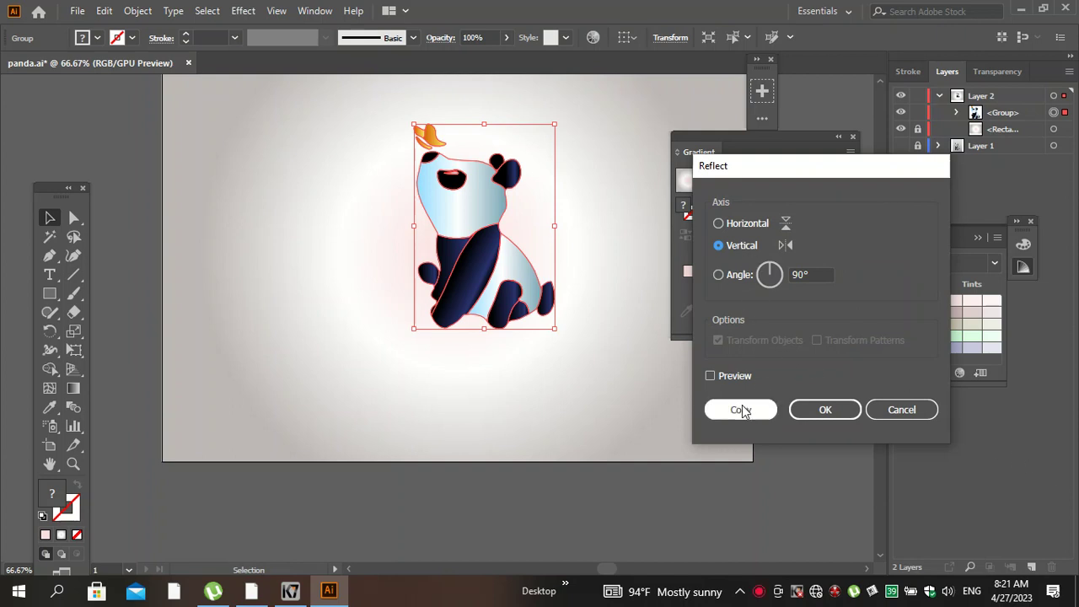
{"action": "left_click", "coordinate": [725, 376]}
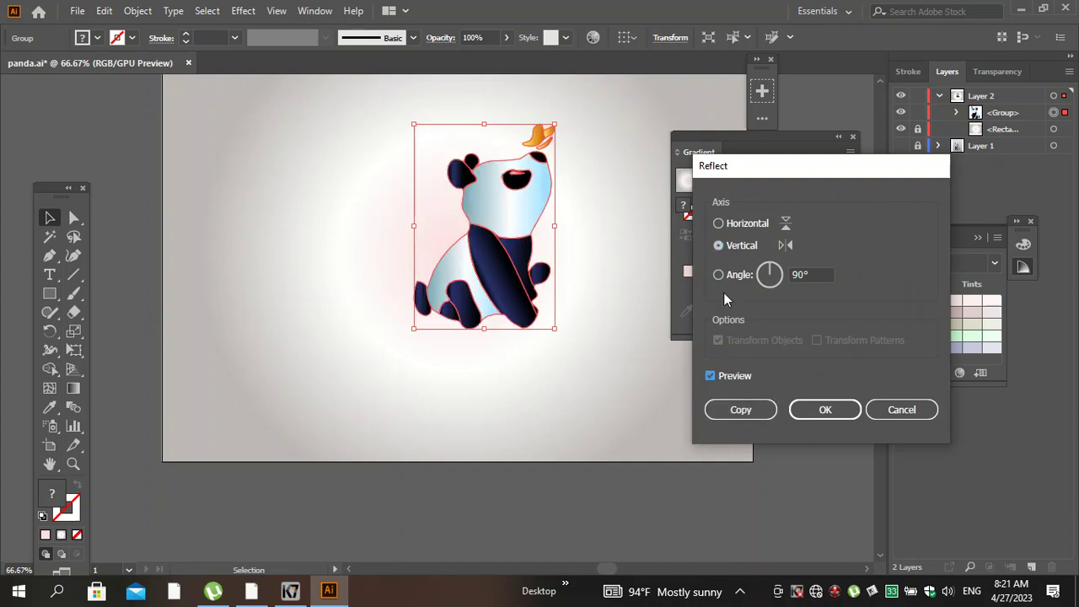
{"action": "left_click", "coordinate": [718, 224]}
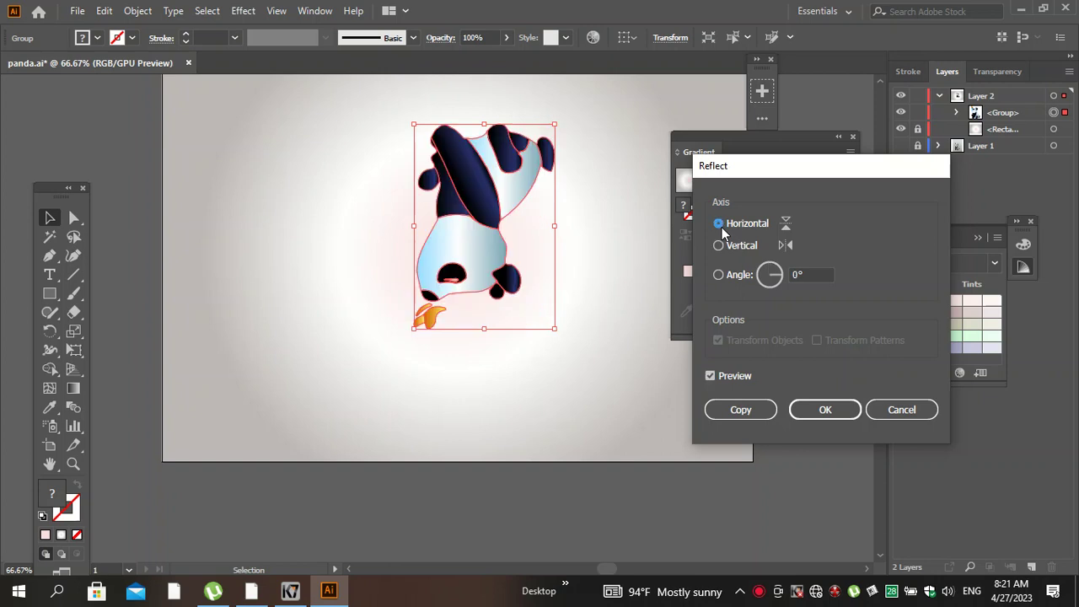
{"action": "left_click", "coordinate": [741, 411]}
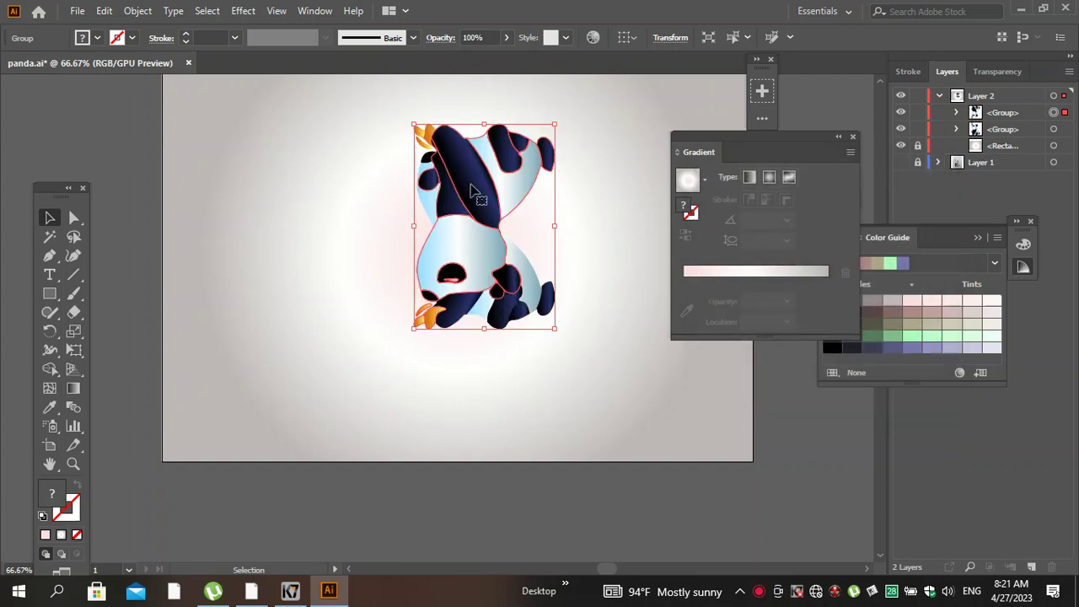
{"action": "mouse_move", "coordinate": [466, 182]}
{"action": "left_mouse_down"}
{"action": "mouse_move", "coordinate": [478, 314]}
{"action": "mouse_move", "coordinate": [464, 361]}
{"action": "left_mouse_up"}
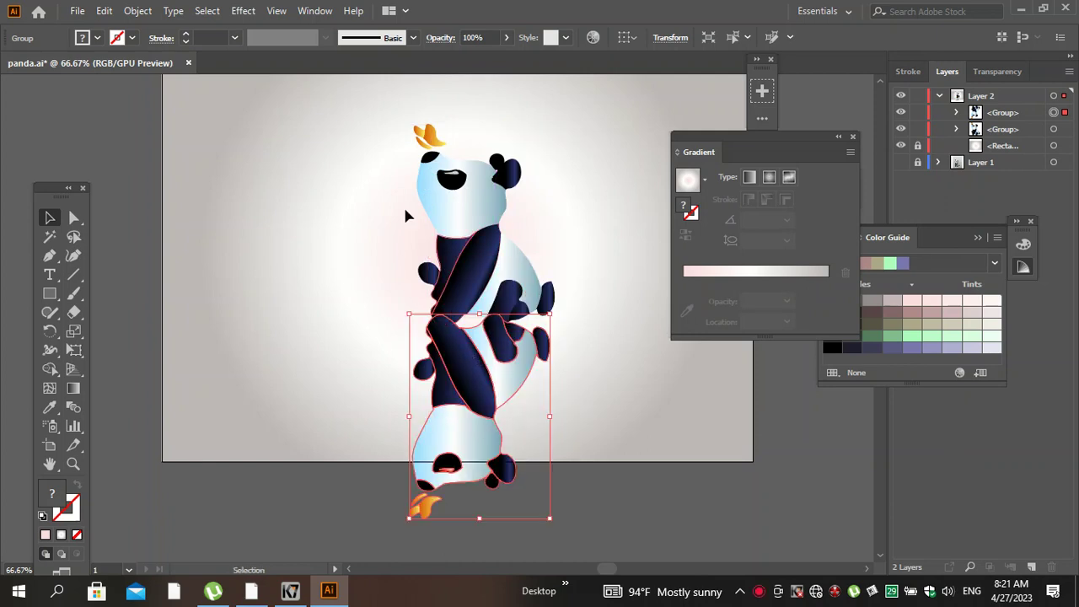
Move both pandas up-left, then shorten the flipped copy and nudge it beneath the original's feet.
{"action": "left_click_drag", "start_coordinate": [589, 521], "coordinate": [504, 361]}
{"action": "left_click", "coordinate": [531, 346]}
{"action": "left_click", "coordinate": [487, 368]}
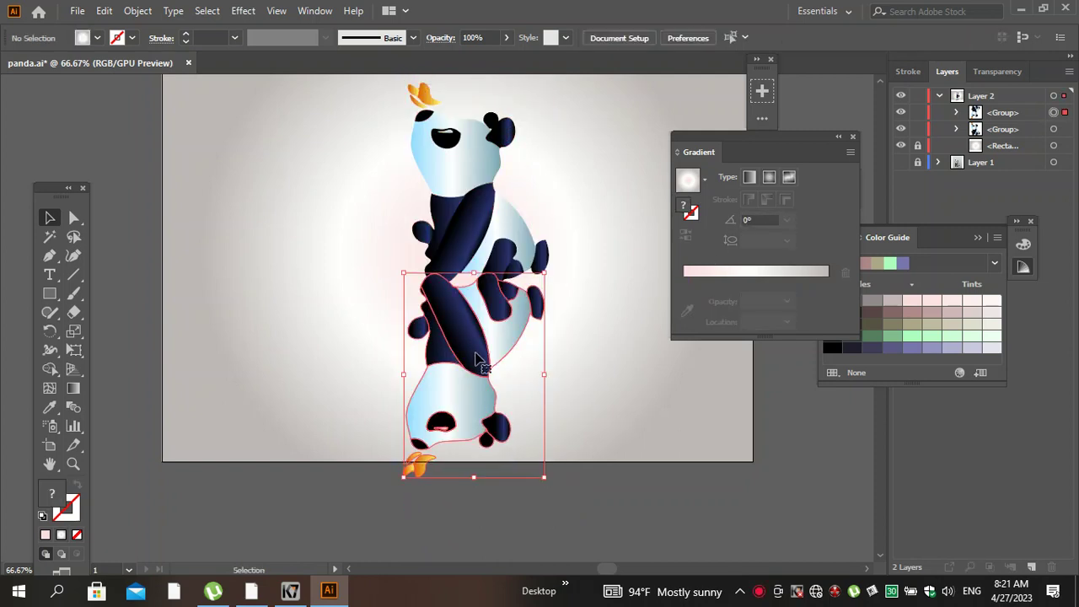
{"action": "left_click_drag", "start_coordinate": [473, 469], "coordinate": [483, 416]}
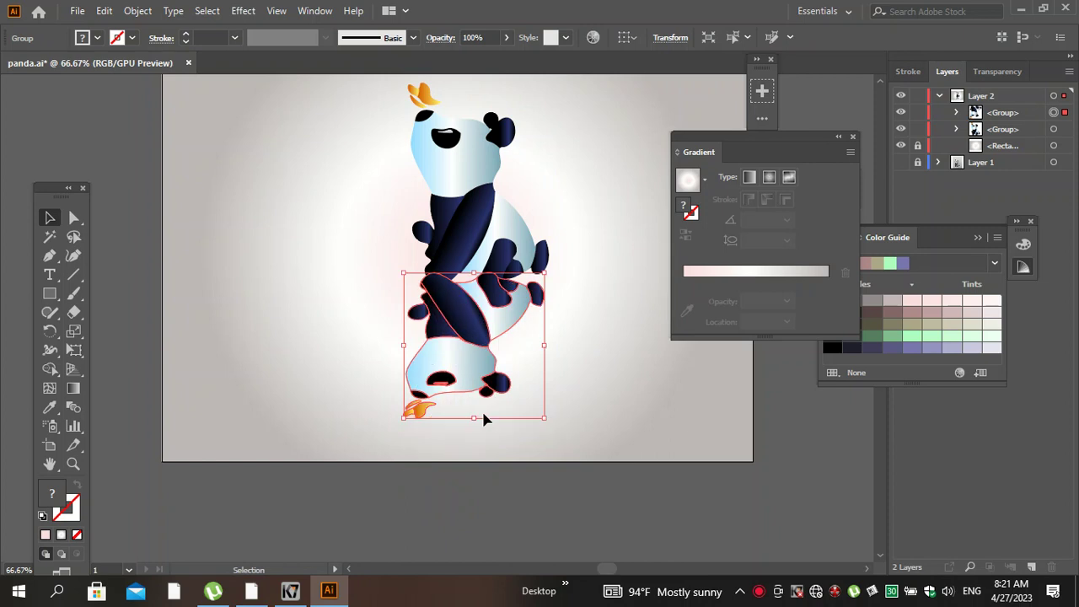
{"action": "left_click_drag", "start_coordinate": [483, 344], "coordinate": [487, 361]}
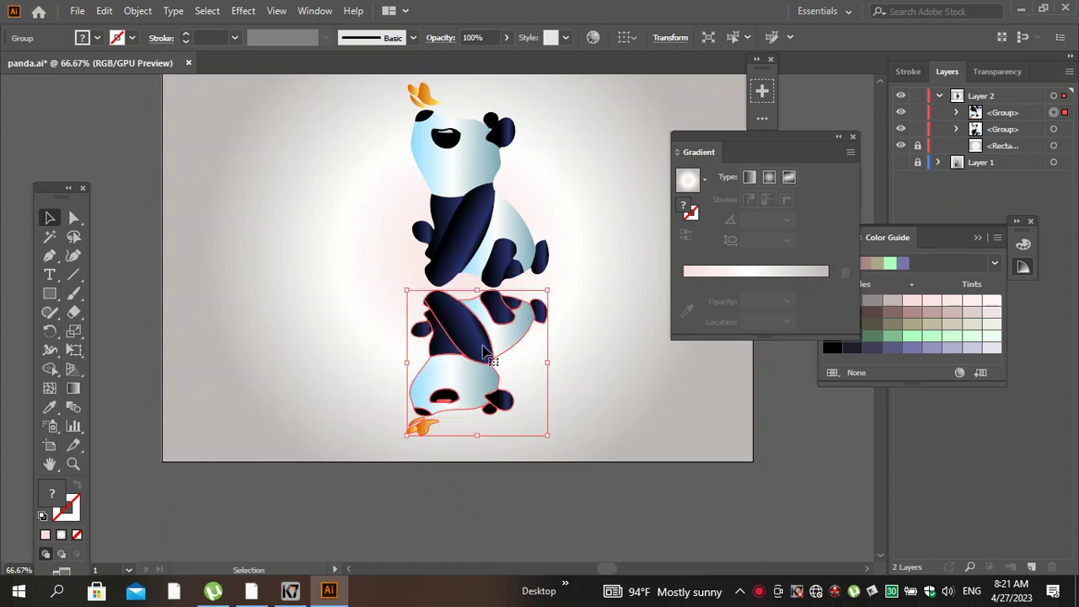
{"action": "scroll", "coordinate": [606, 229], "scroll_direction": "up", "scroll_amount": 2}
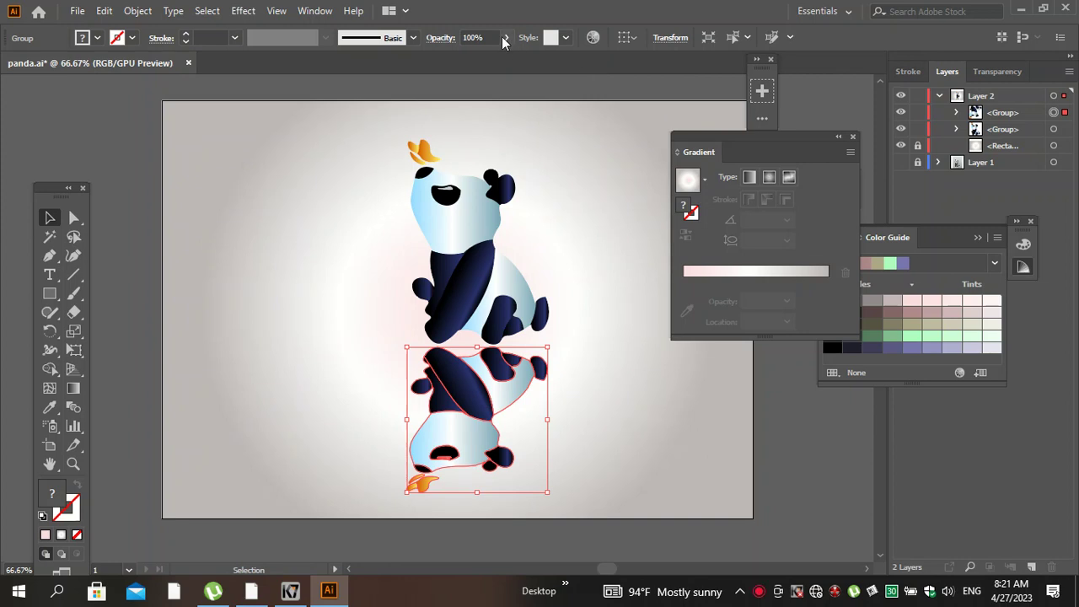
Try Screen, Soft Light, Multiply and Overlay blend modes on the reflection, then return to Normal.
{"action": "left_click", "coordinate": [437, 40]}
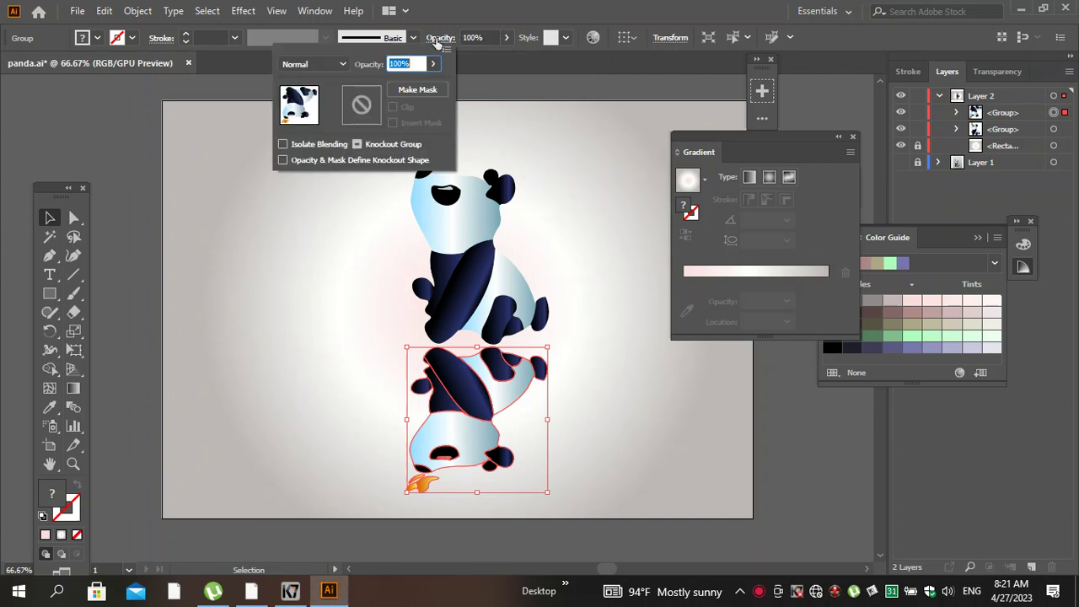
{"action": "left_click", "coordinate": [313, 64]}
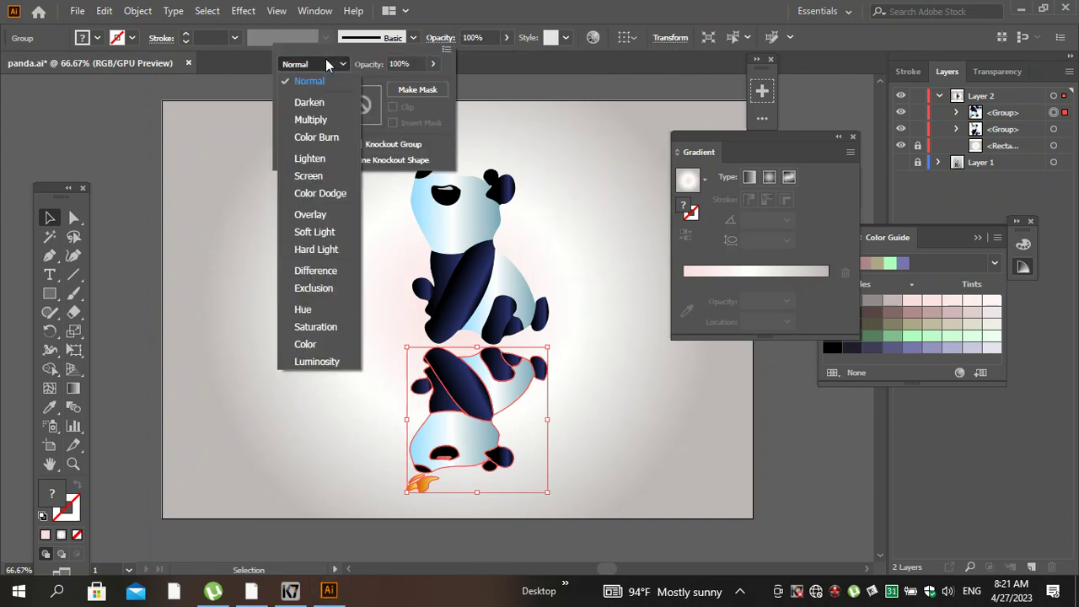
{"action": "left_click", "coordinate": [319, 178]}
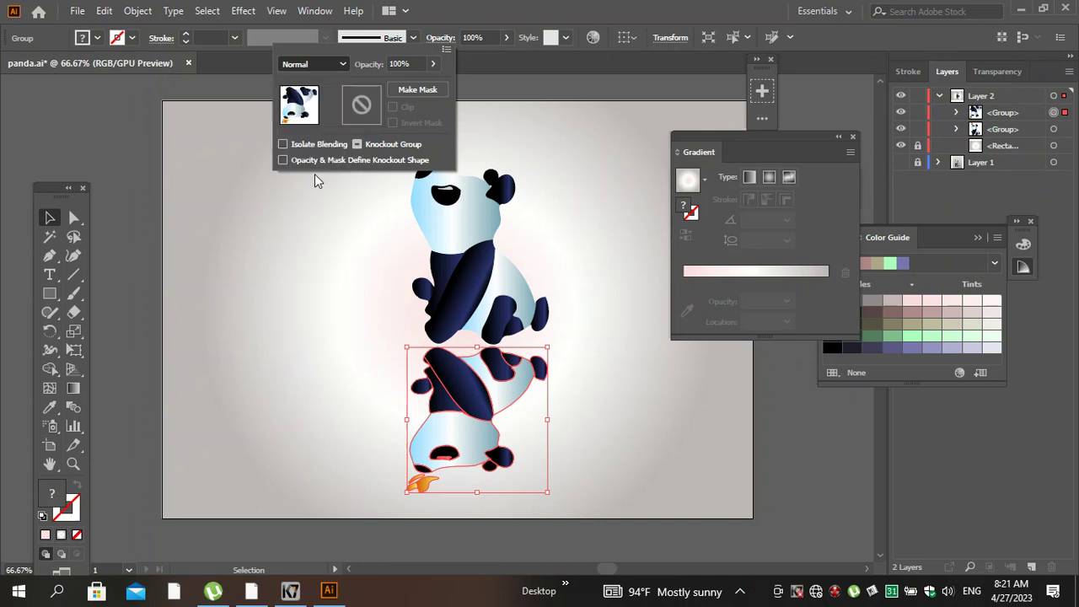
{"action": "left_click", "coordinate": [333, 67]}
{"action": "left_click", "coordinate": [334, 229]}
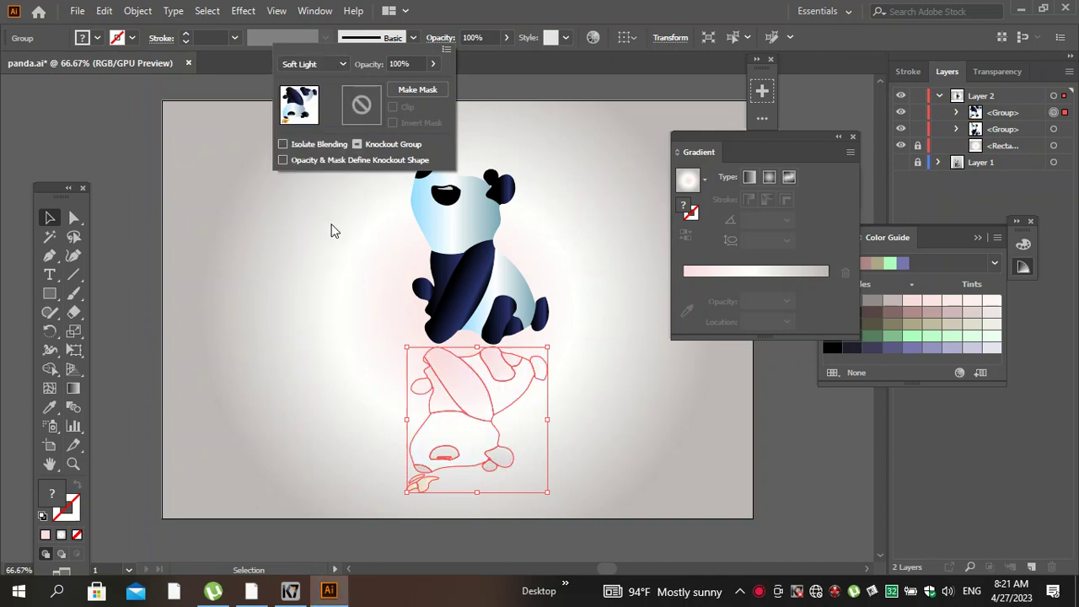
{"action": "left_click", "coordinate": [332, 66]}
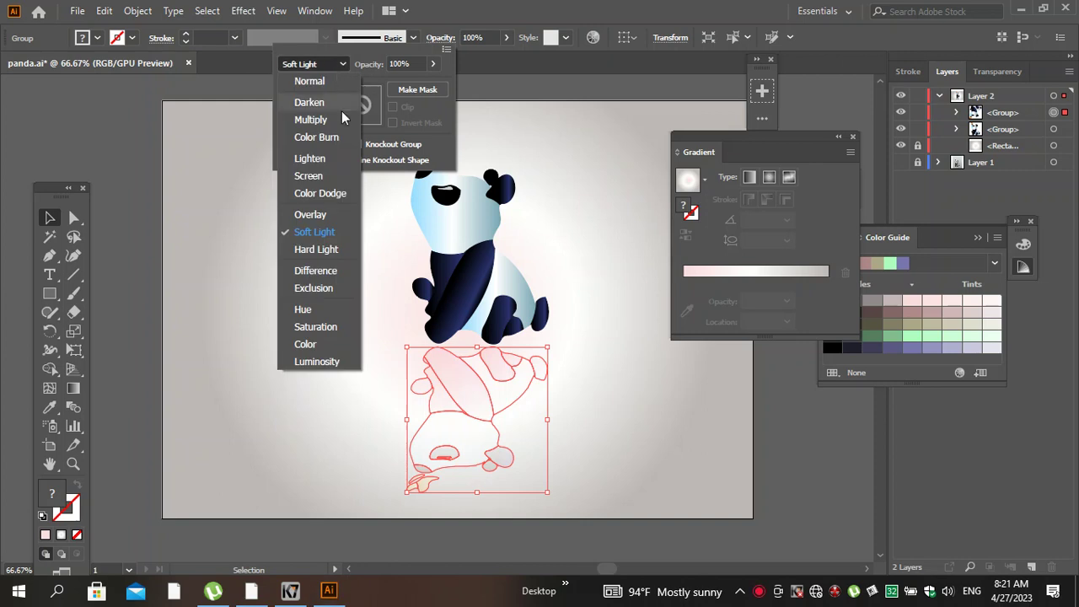
{"action": "left_click", "coordinate": [338, 119]}
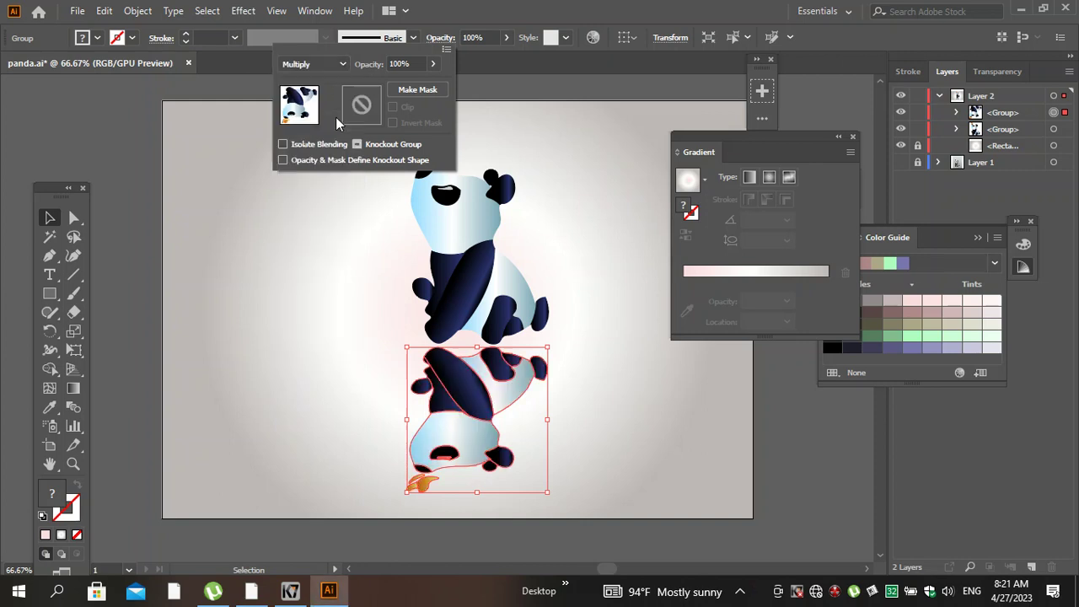
{"action": "left_click", "coordinate": [333, 64]}
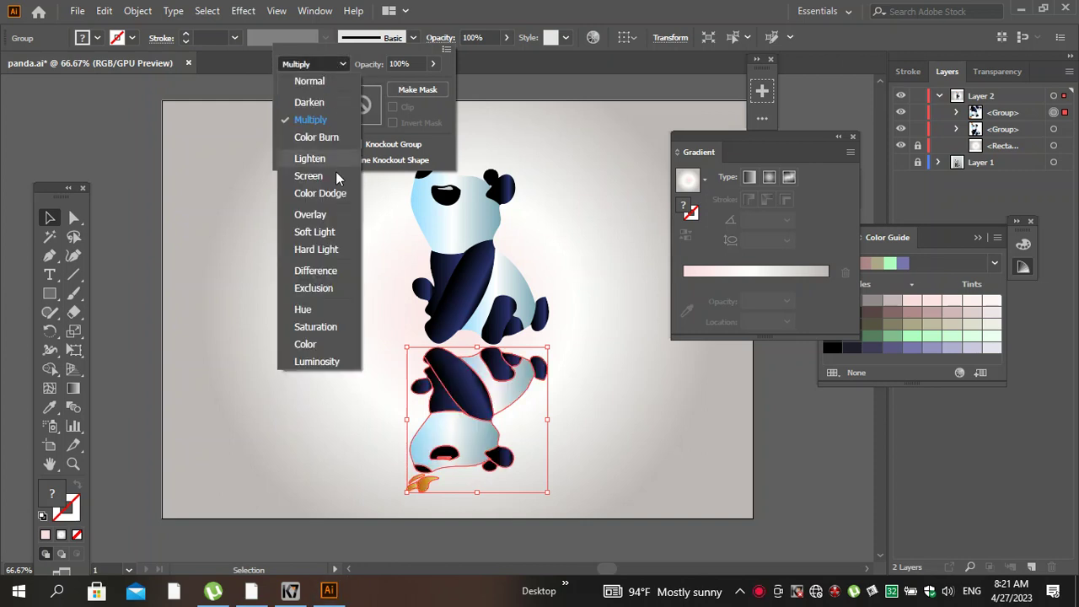
{"action": "left_click", "coordinate": [323, 214]}
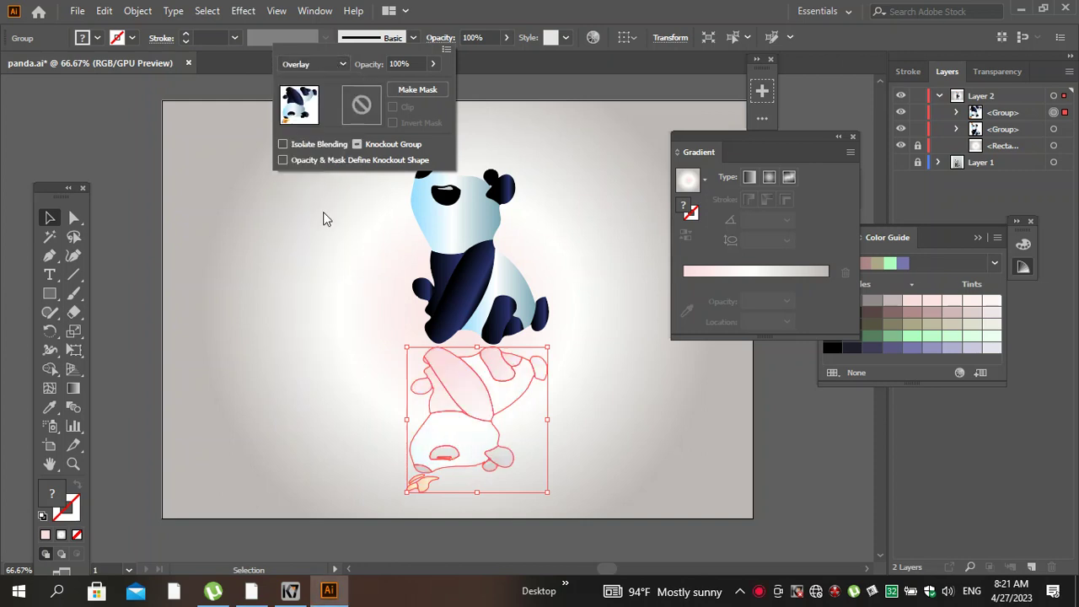
{"action": "left_click", "coordinate": [337, 64]}
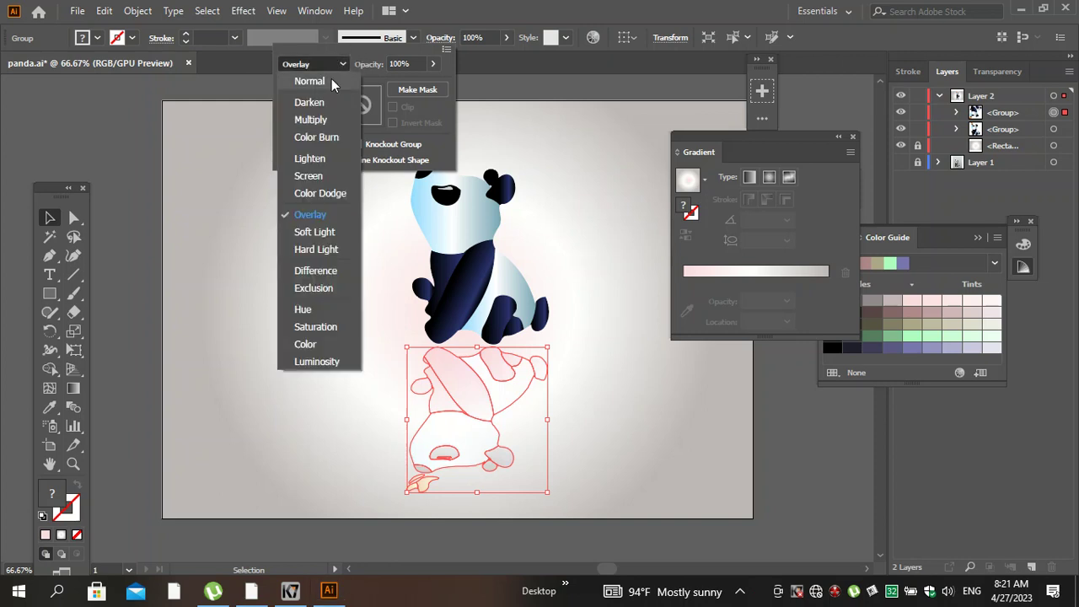
Lower the reflection's opacity to 31% and preview it with nothing selected.
{"action": "left_click", "coordinate": [433, 65]}
{"action": "left_click_drag", "start_coordinate": [397, 86], "coordinate": [389, 91]}
{"action": "left_click", "coordinate": [531, 240]}
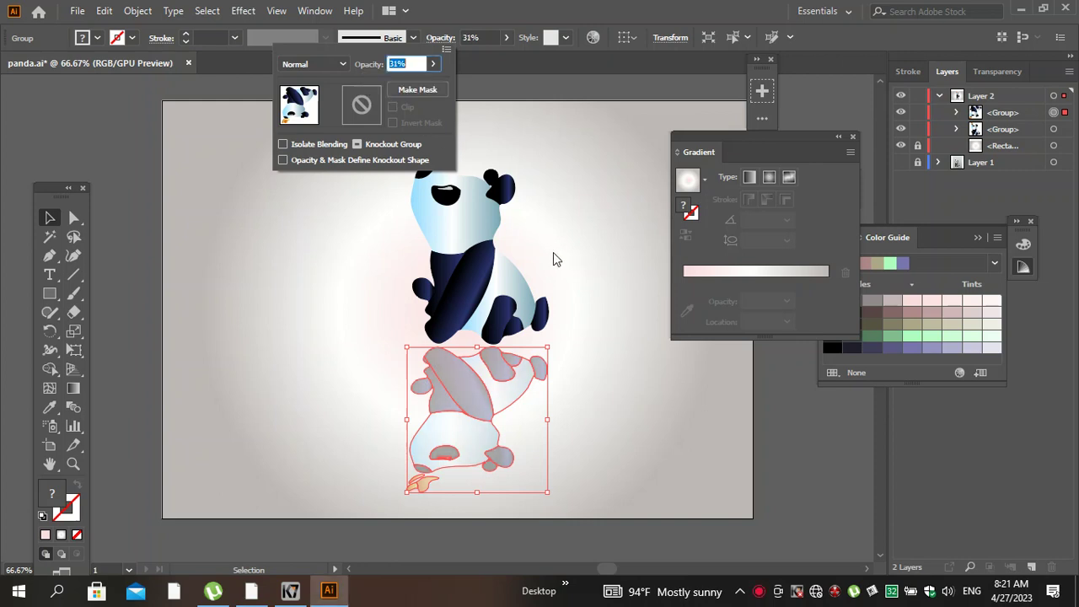
{"action": "key", "text": "Escape"}
{"action": "left_click", "coordinate": [580, 267]}
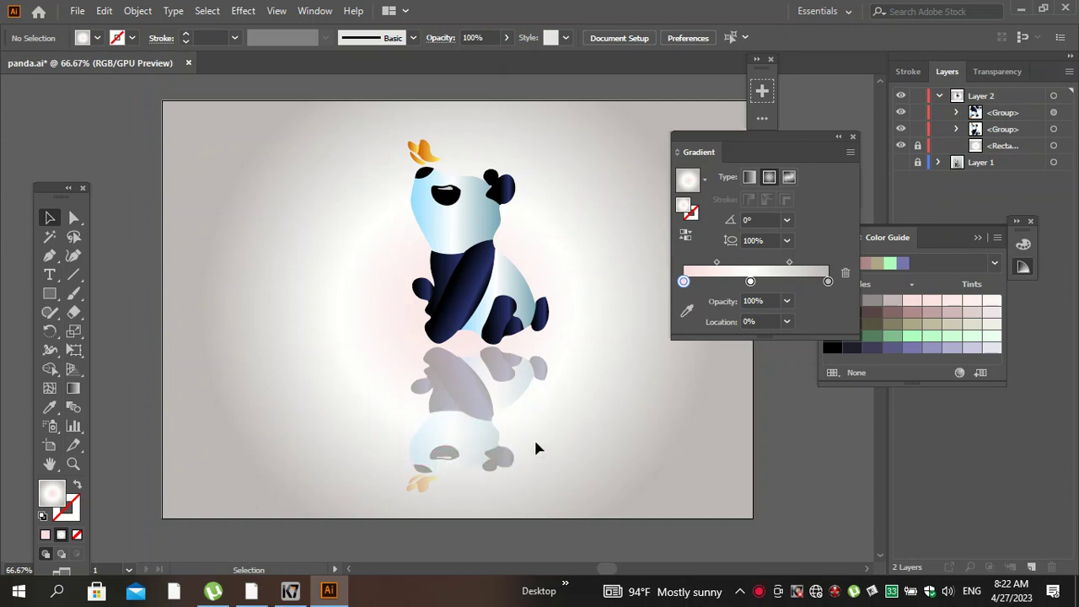
{"action": "left_click", "coordinate": [495, 438]}
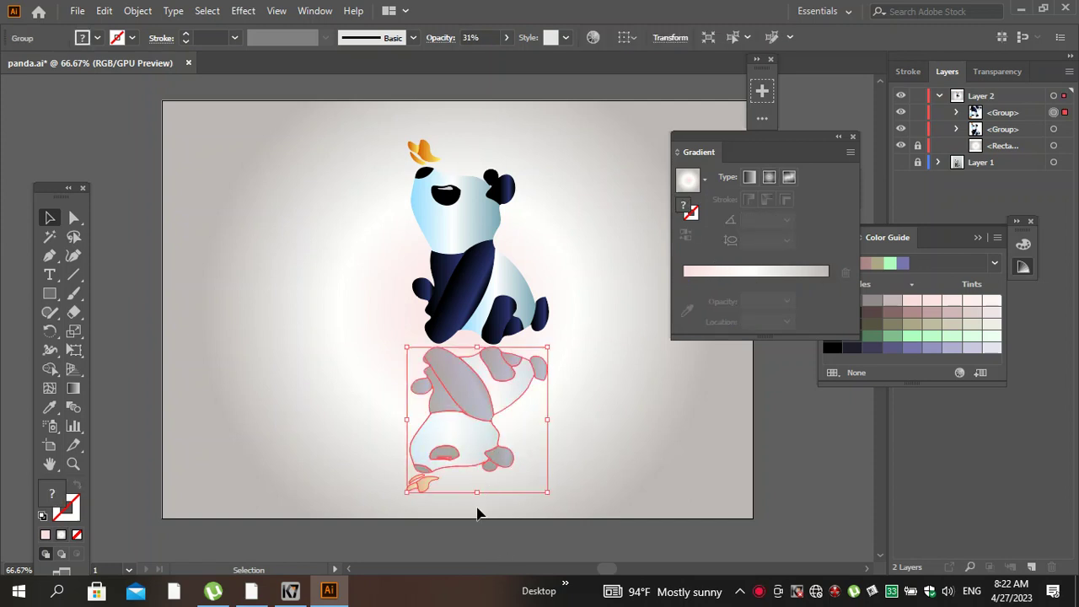
Shorten the reflection from its bottom edge and move panda and reflection down together.
{"action": "left_click_drag", "start_coordinate": [481, 494], "coordinate": [481, 452]}
{"action": "left_click", "coordinate": [559, 402]}
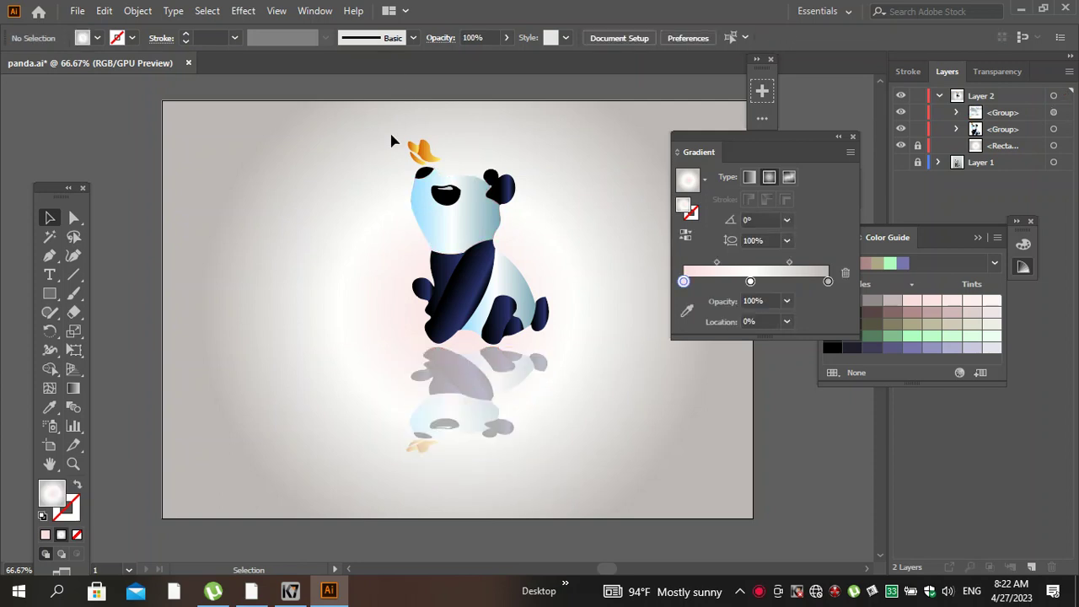
{"action": "key", "text": "ctrl+a"}
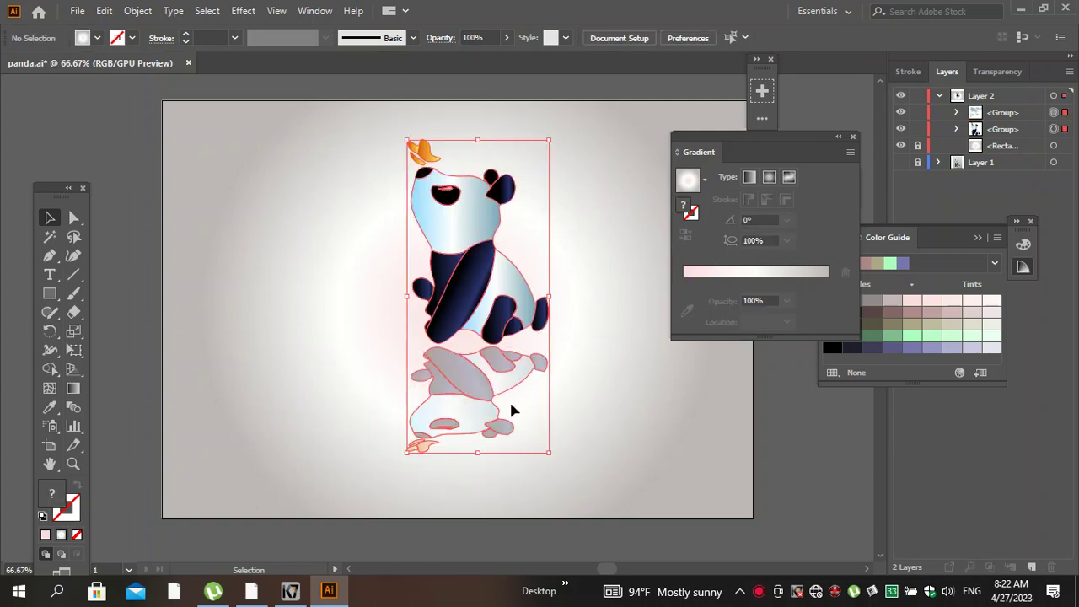
{"action": "left_click_drag", "start_coordinate": [501, 322], "coordinate": [503, 337]}
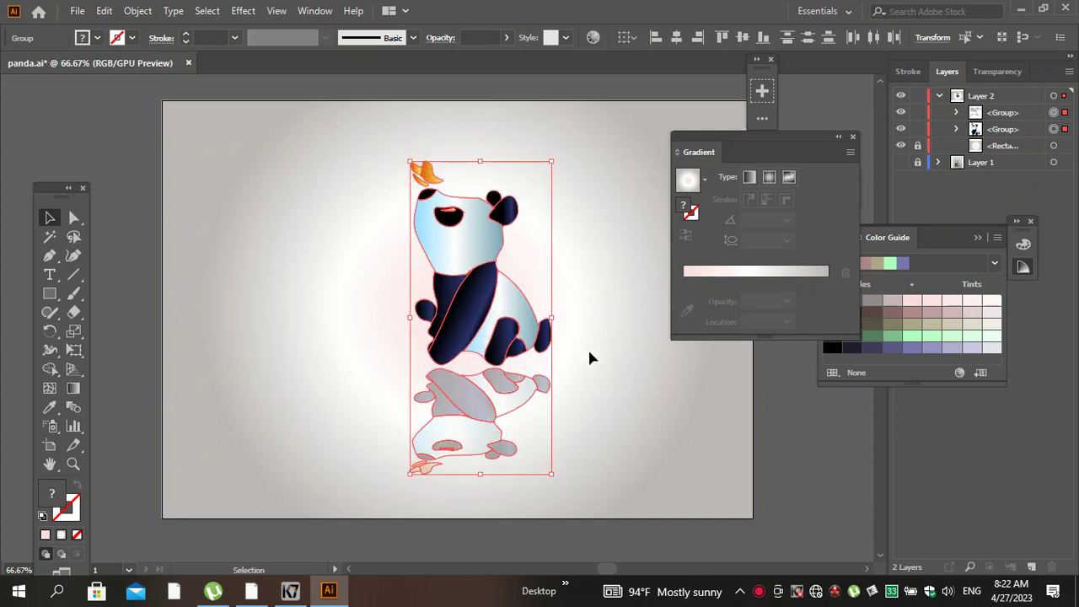
{"action": "left_click", "coordinate": [585, 334]}
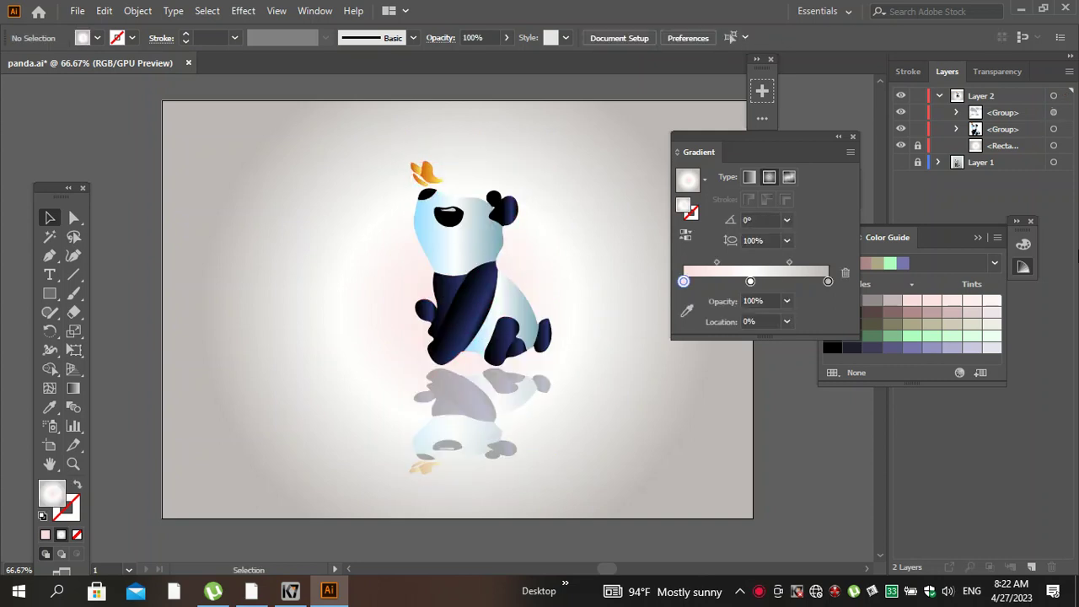
{"action": "left_click", "coordinate": [978, 166]}
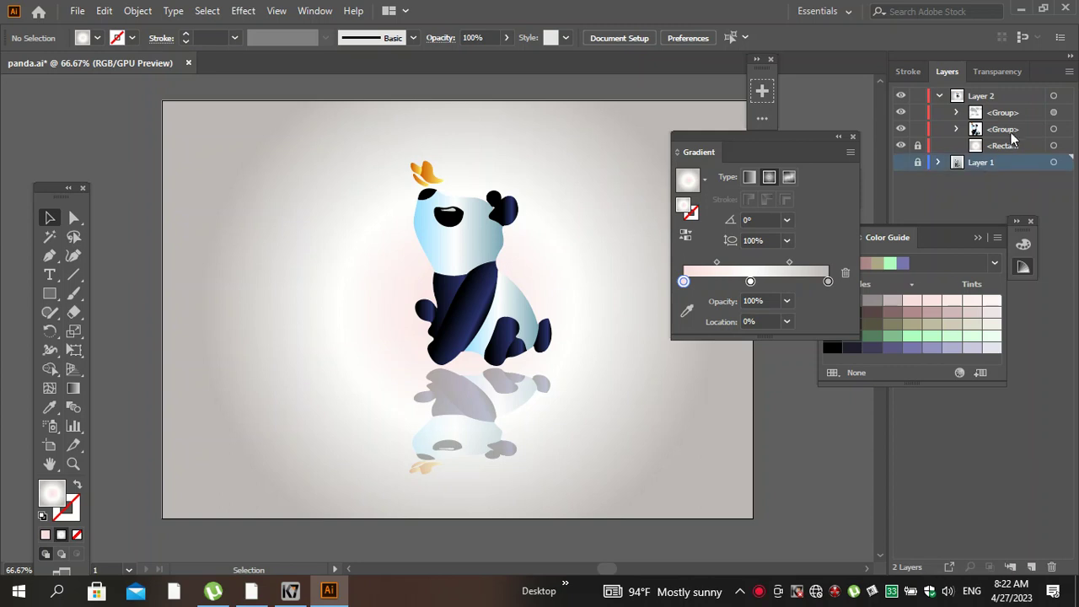
{"action": "left_click", "coordinate": [996, 152]}
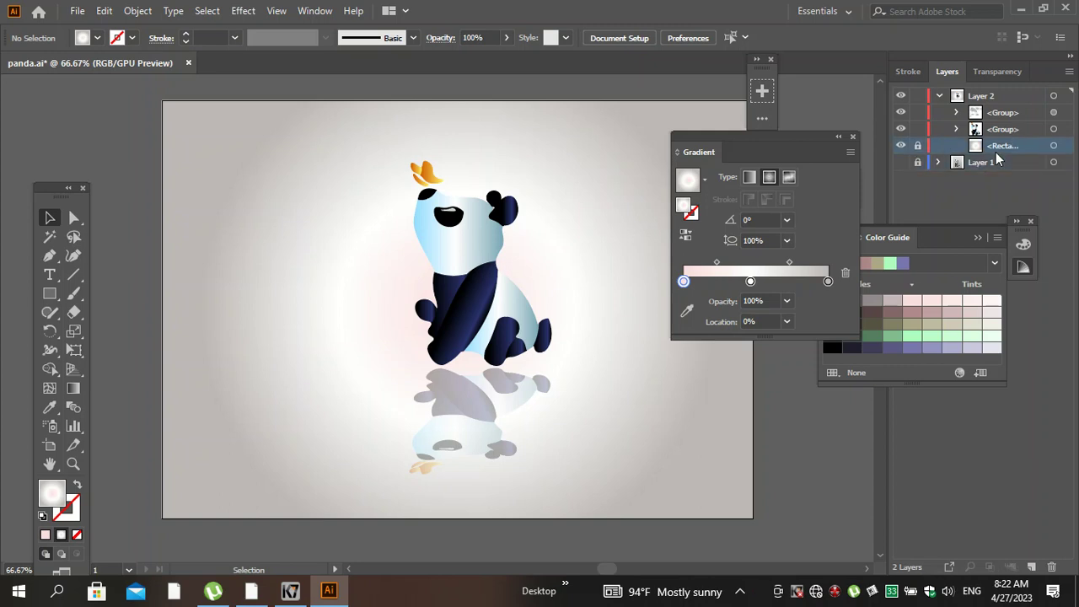
Add a new layer, draw a rectangle over the panda, and delete the small gradient test square.
{"action": "left_click", "coordinate": [1030, 566]}
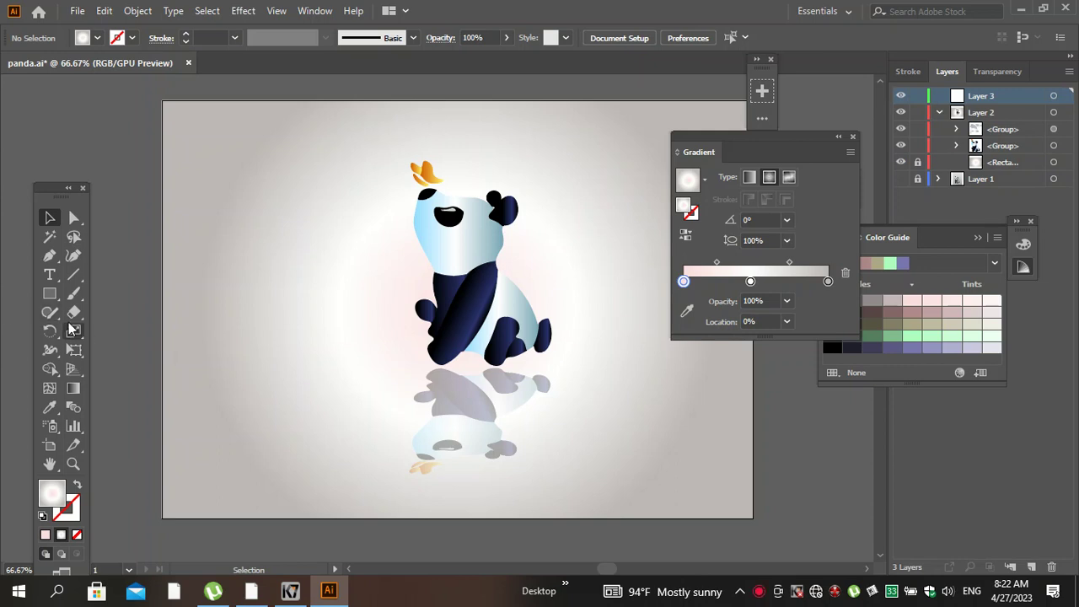
{"action": "left_click", "coordinate": [49, 293]}
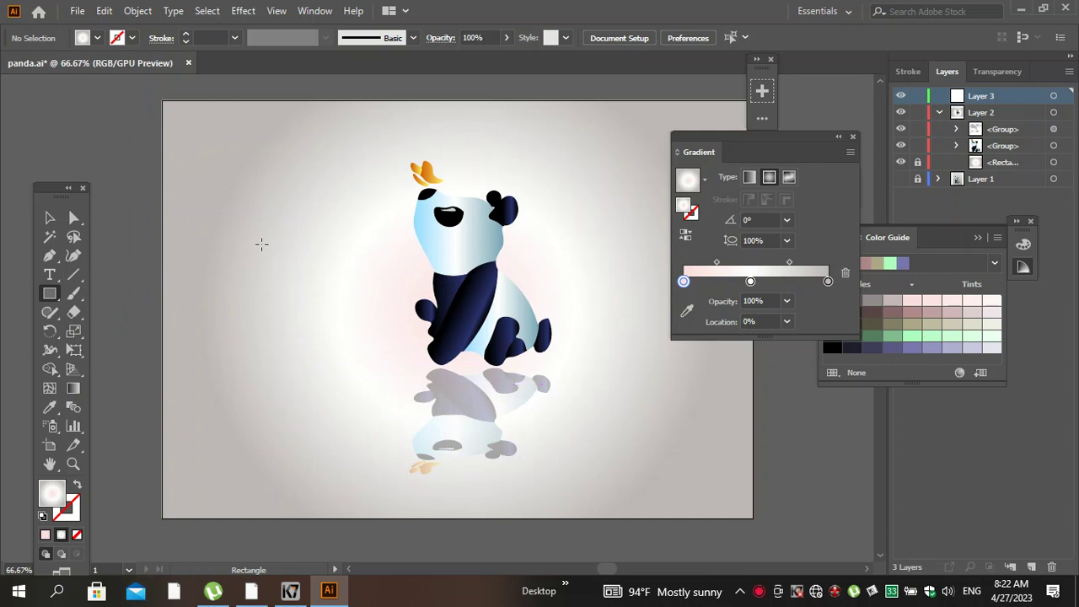
{"action": "left_click_drag", "start_coordinate": [290, 243], "coordinate": [360, 338]}
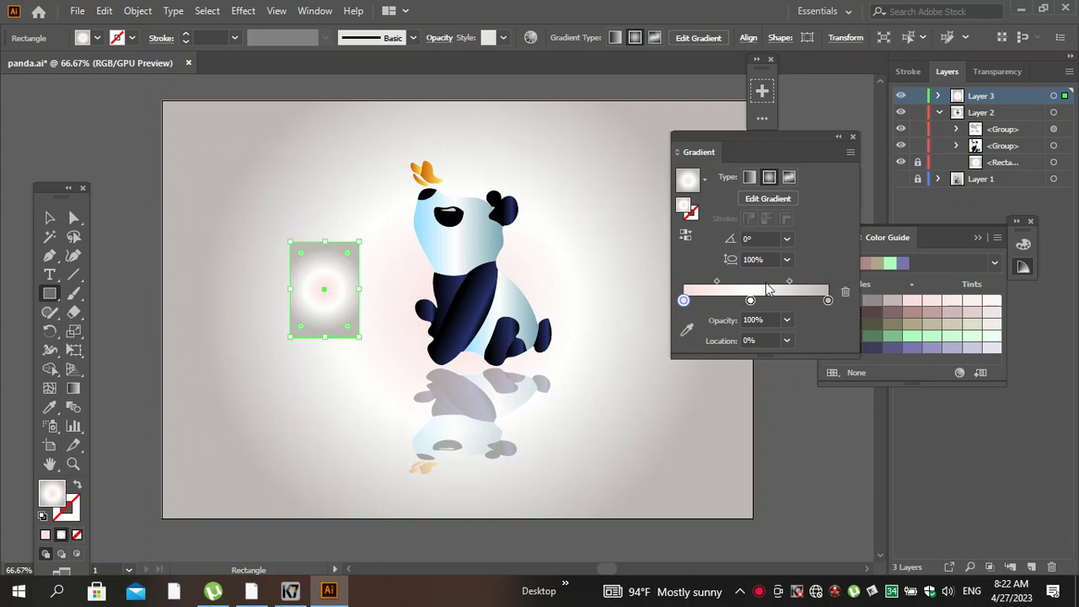
{"action": "key", "text": "Delete"}
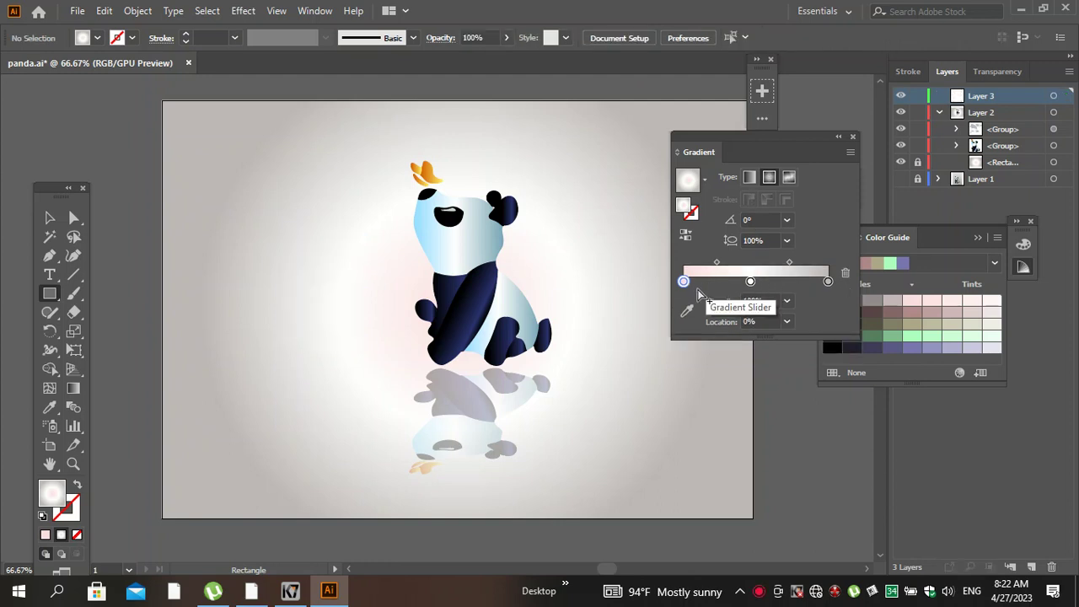
Remove the pink gradient stop and move the end stop to 98.4%.
{"action": "left_click_drag", "start_coordinate": [683, 281], "coordinate": [684, 328]}
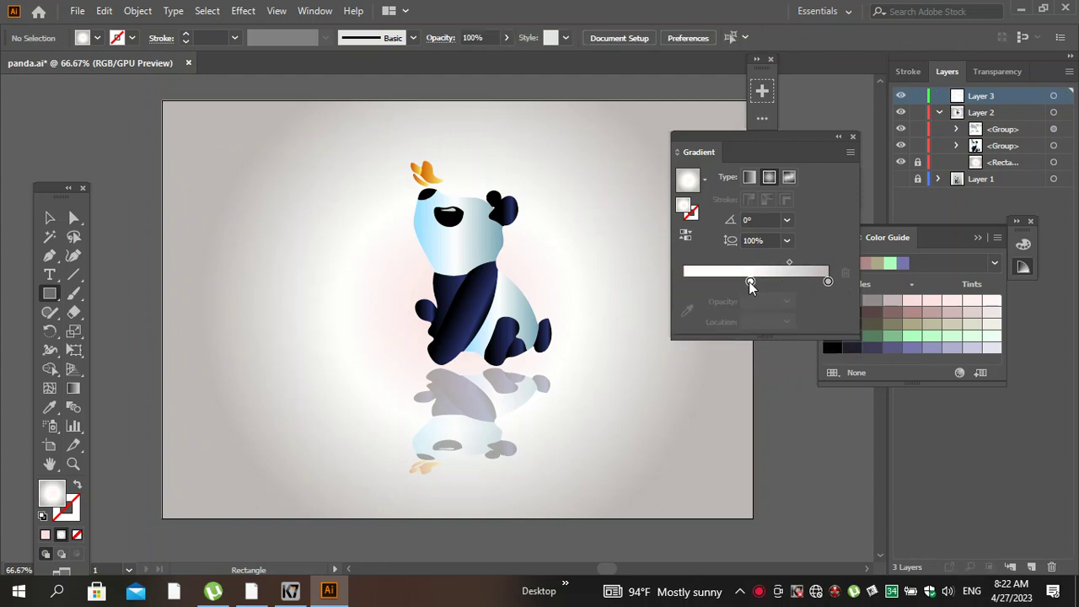
{"action": "left_click", "coordinate": [750, 281]}
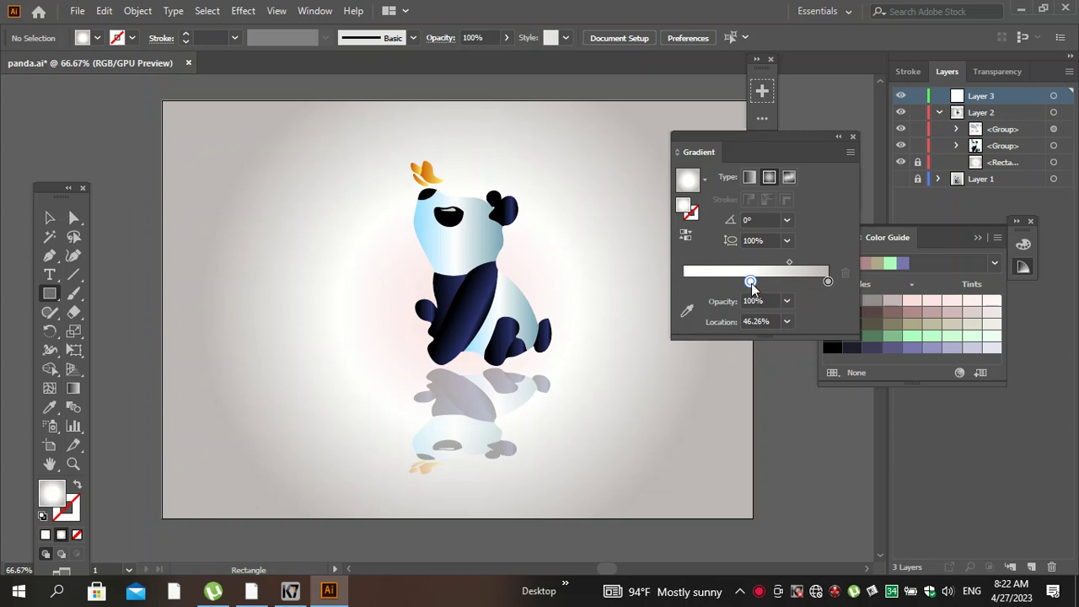
{"action": "left_click_drag", "start_coordinate": [832, 281], "coordinate": [828, 291]}
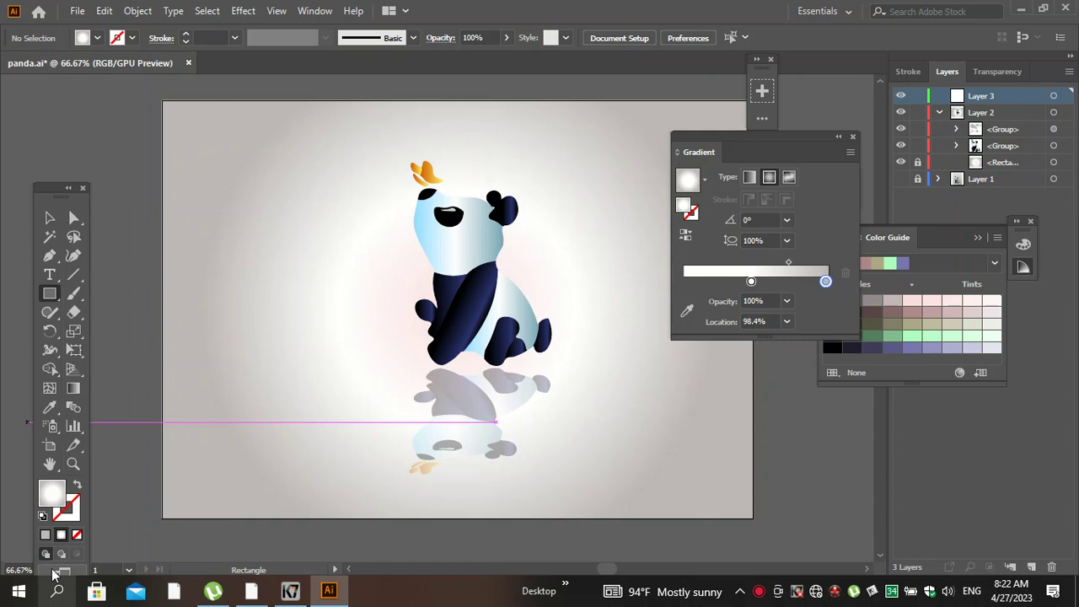
Draw a grey rectangle over the panda and move it beneath the panda artwork.
{"action": "left_click", "coordinate": [45, 535]}
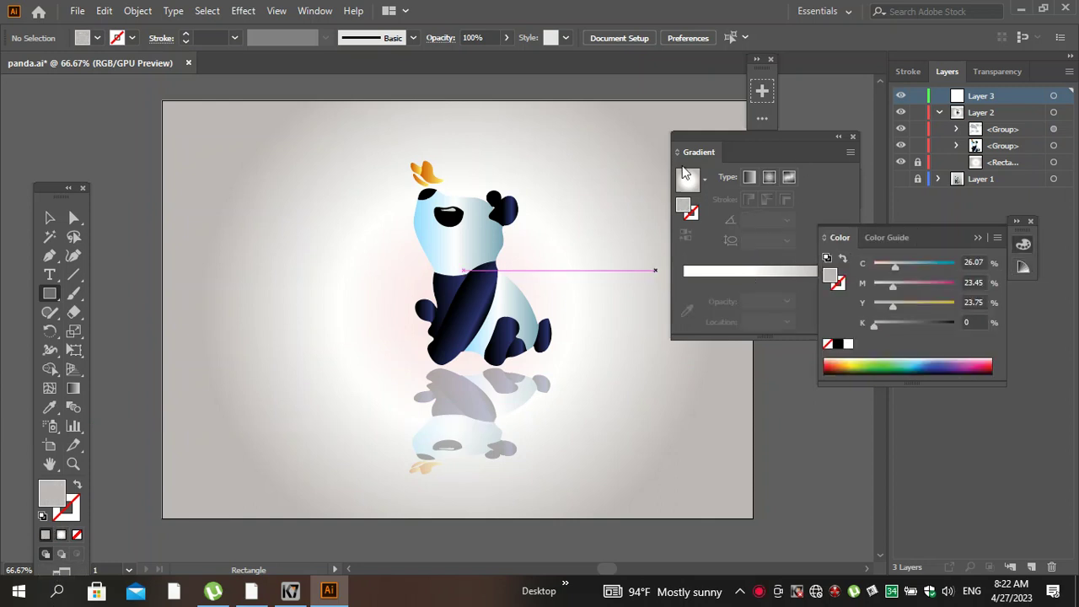
{"action": "left_click_drag", "start_coordinate": [408, 187], "coordinate": [543, 343]}
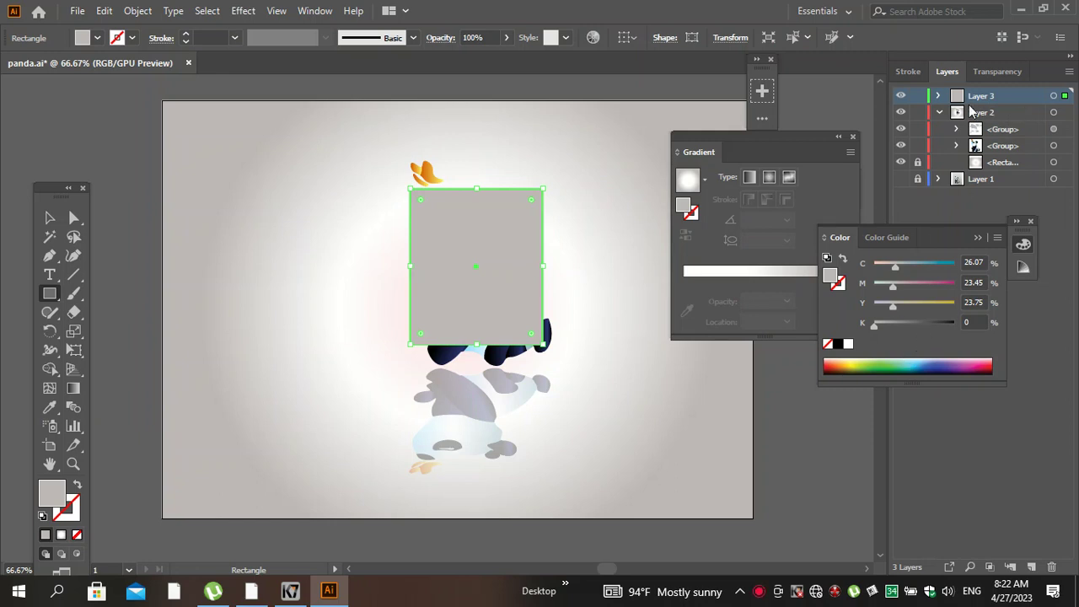
{"action": "left_click_drag", "start_coordinate": [970, 101], "coordinate": [994, 154]}
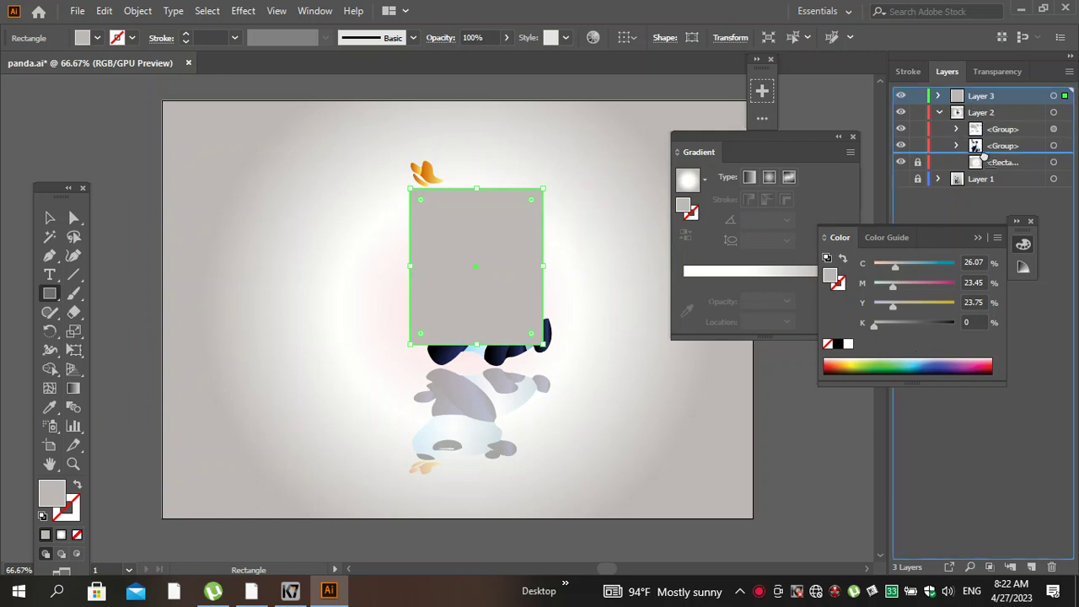
Round the rectangle into an ellipse filled mustard yellow (C 21.57, M 22.75, Y 100, K 0).
{"action": "left_click", "coordinate": [922, 263]}
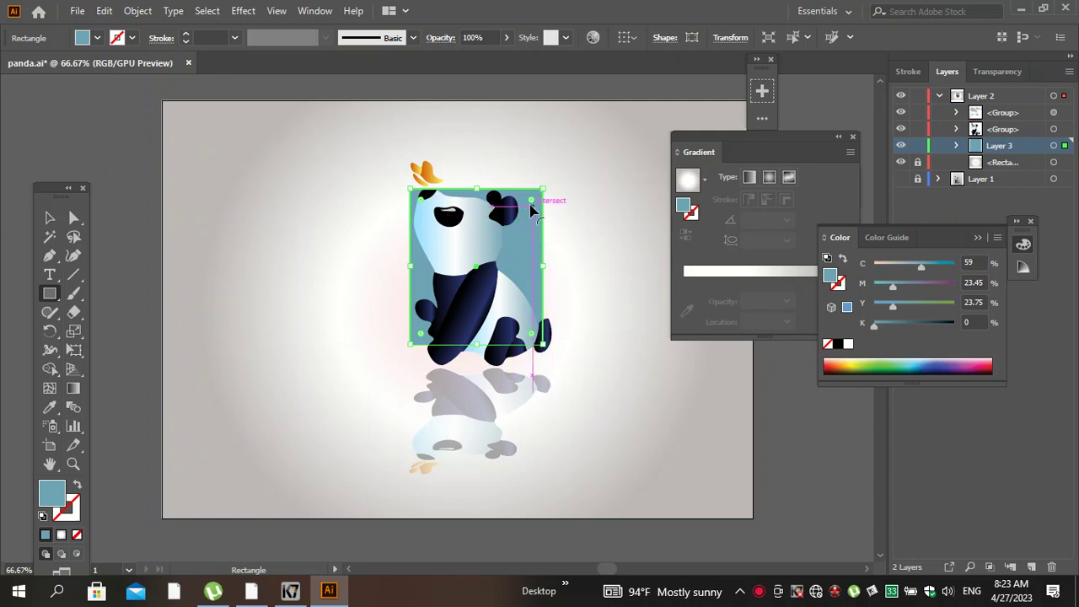
{"action": "left_click_drag", "start_coordinate": [531, 205], "coordinate": [445, 497]}
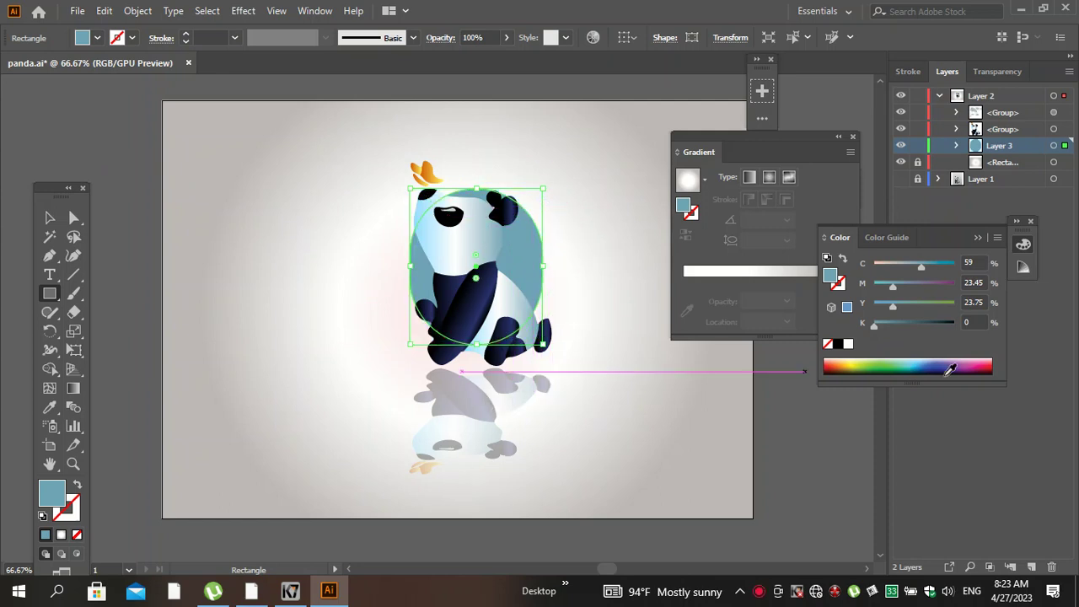
{"action": "left_click", "coordinate": [853, 361]}
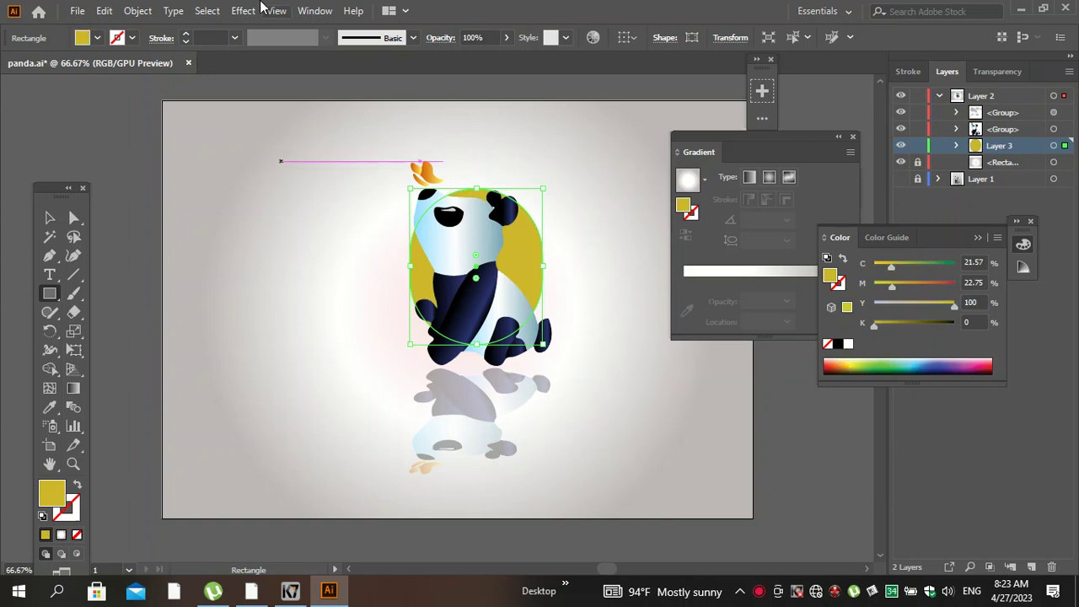
{"action": "left_click", "coordinate": [242, 10]}
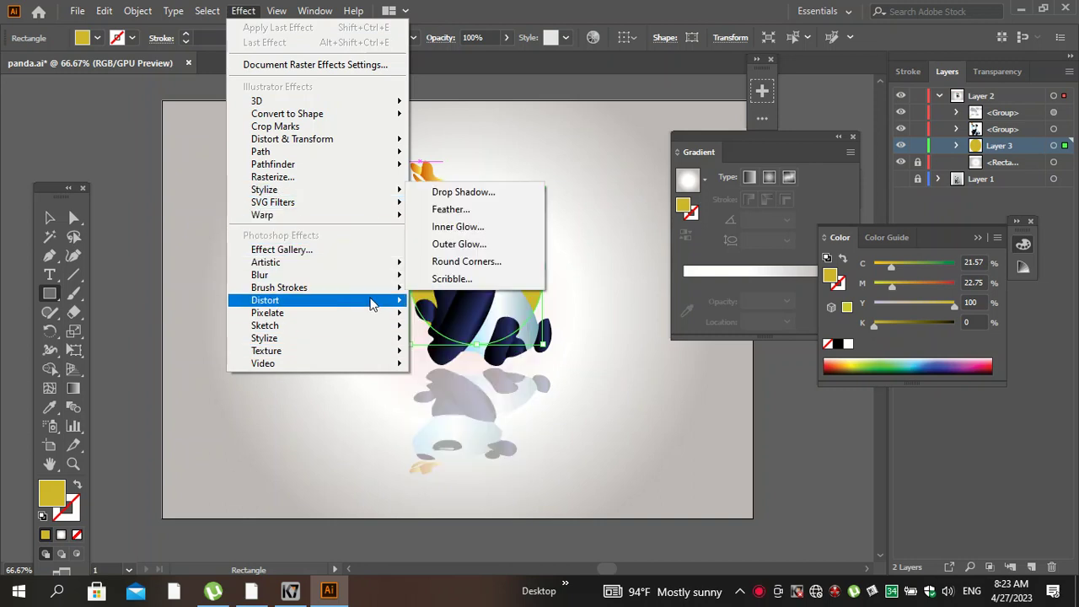
{"action": "mouse_move", "coordinate": [260, 275]}
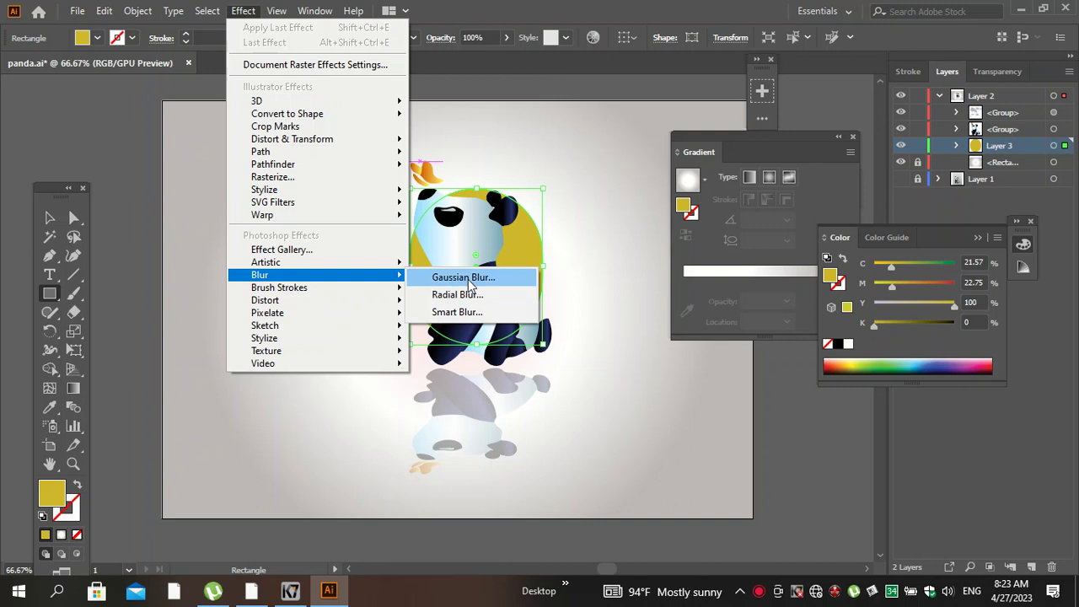
Apply a Gaussian Blur with a 39-pixel radius to the yellow ellipse, checking it with Preview.
{"action": "left_click", "coordinate": [465, 278]}
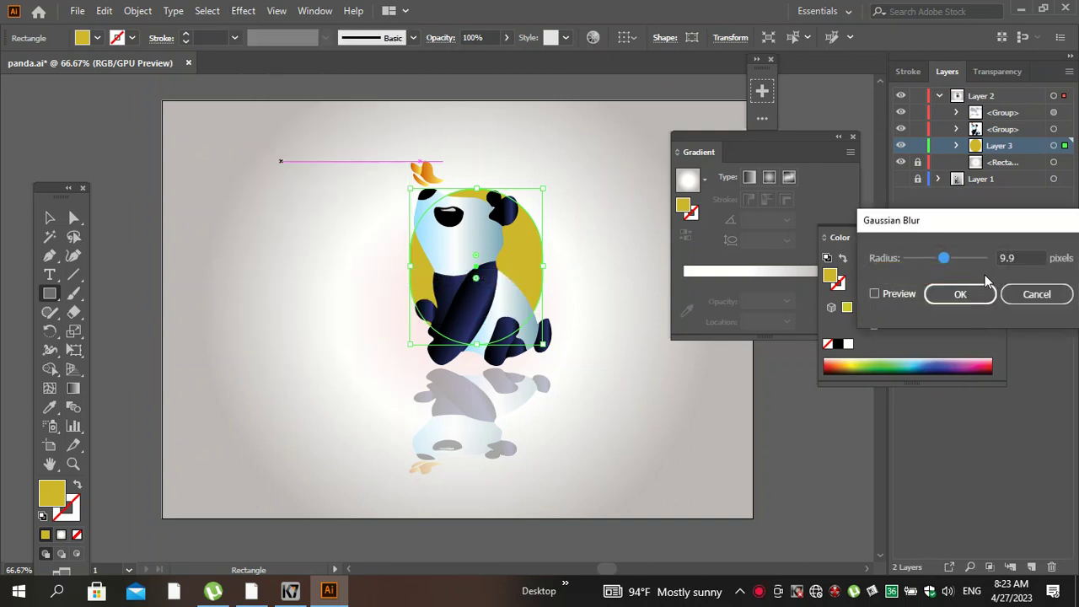
{"action": "left_click", "coordinate": [898, 293]}
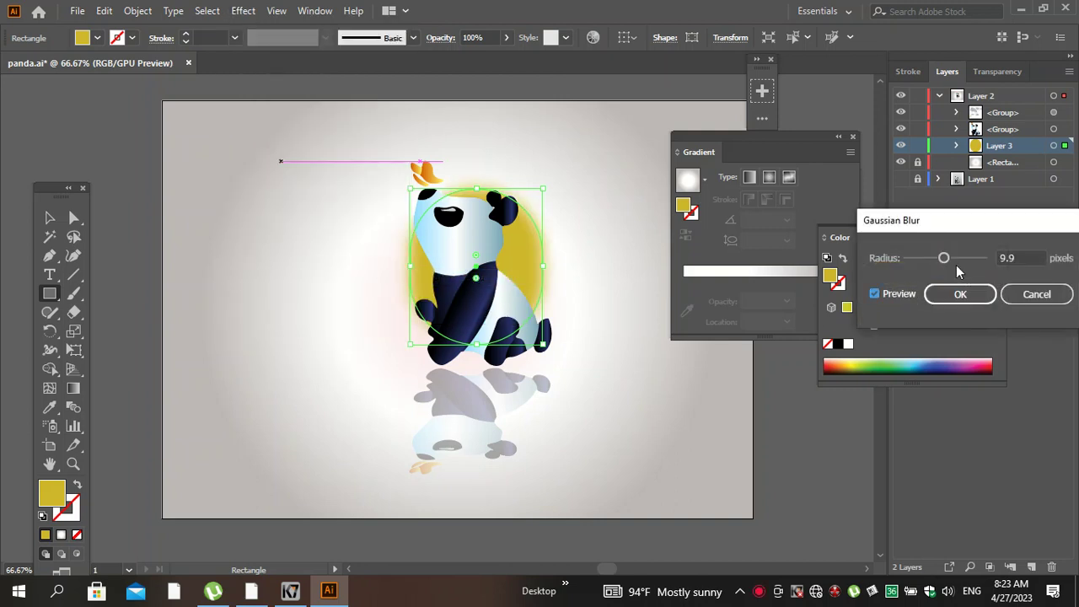
{"action": "left_click_drag", "start_coordinate": [943, 258], "coordinate": [949, 258]}
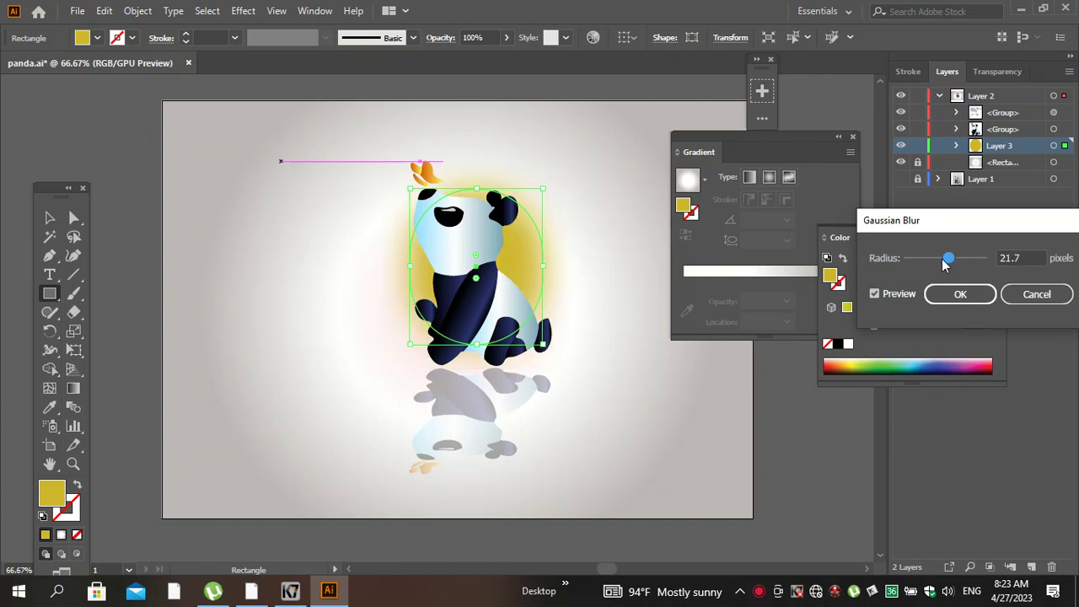
{"action": "left_click_drag", "start_coordinate": [950, 262], "coordinate": [942, 261]}
{"action": "left_click", "coordinate": [956, 259]}
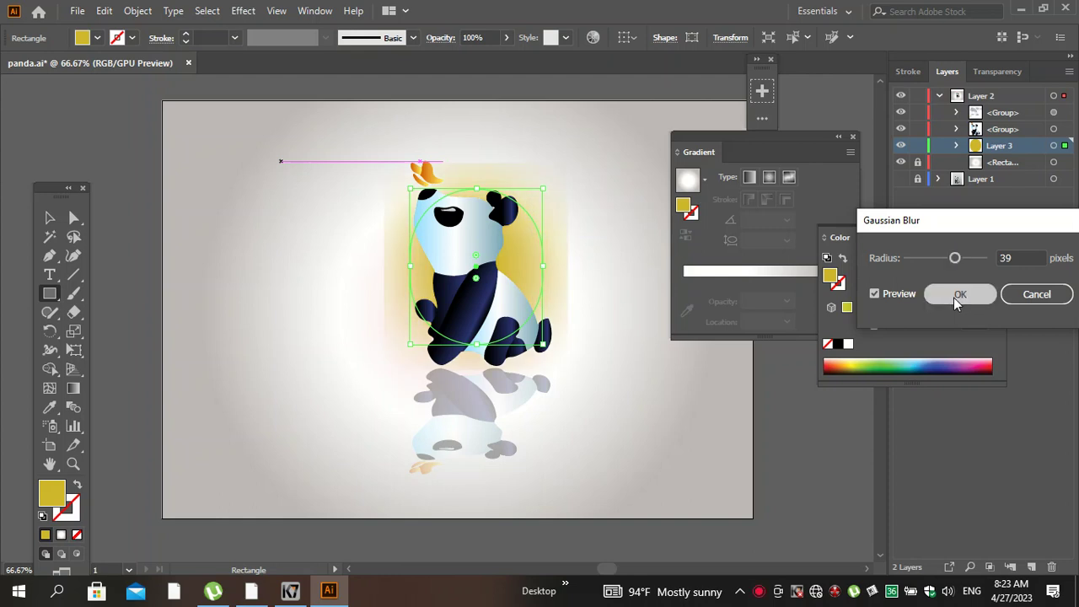
{"action": "left_click", "coordinate": [957, 296]}
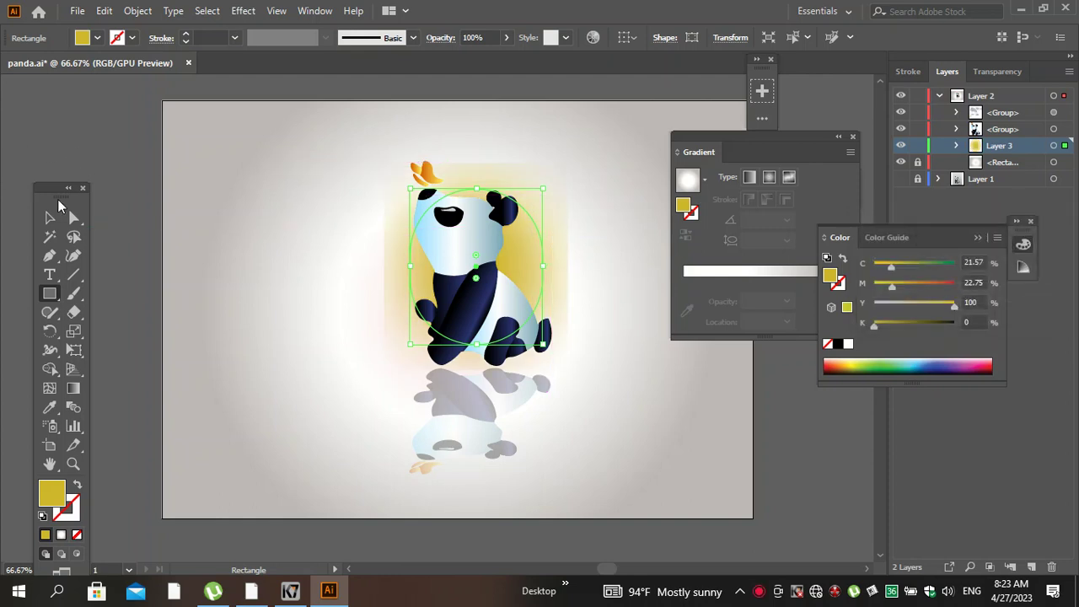
{"action": "left_click", "coordinate": [50, 217]}
Enlarge, shift left and down, and rotate the blurred yellow glow around the panda.
{"action": "left_click_drag", "start_coordinate": [543, 192], "coordinate": [575, 156]}
{"action": "mouse_move", "coordinate": [551, 209]}
{"action": "left_mouse_down"}
{"action": "mouse_move", "coordinate": [521, 239]}
{"action": "mouse_move", "coordinate": [544, 248]}
{"action": "left_mouse_up"}
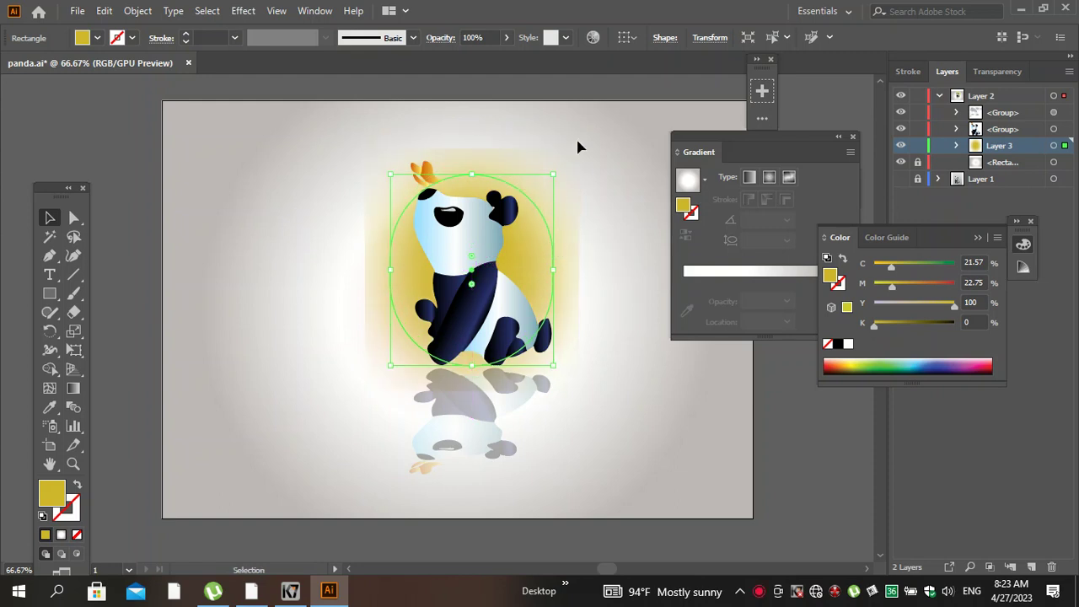
{"action": "mouse_move", "coordinate": [558, 169]}
{"action": "left_mouse_down"}
{"action": "mouse_move", "coordinate": [428, 457]}
{"action": "mouse_move", "coordinate": [305, 477]}
{"action": "left_mouse_up"}
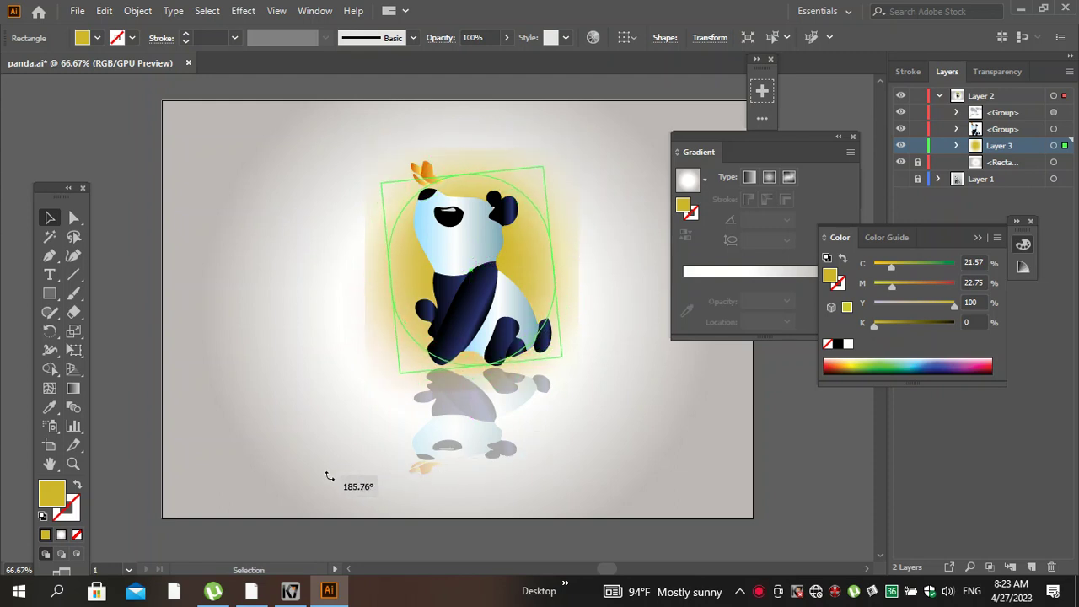
{"action": "left_click", "coordinate": [637, 343]}
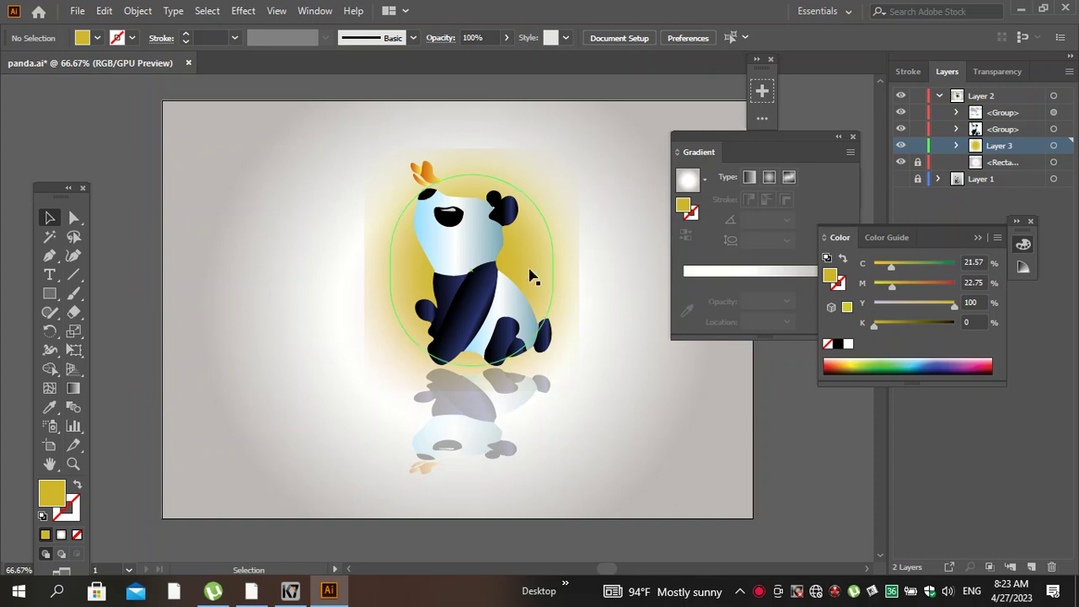
Proportionally scale the panda and reflection to about 106.66 × 204.74 mm and reposition them.
{"action": "left_click_drag", "start_coordinate": [296, 119], "coordinate": [665, 497]}
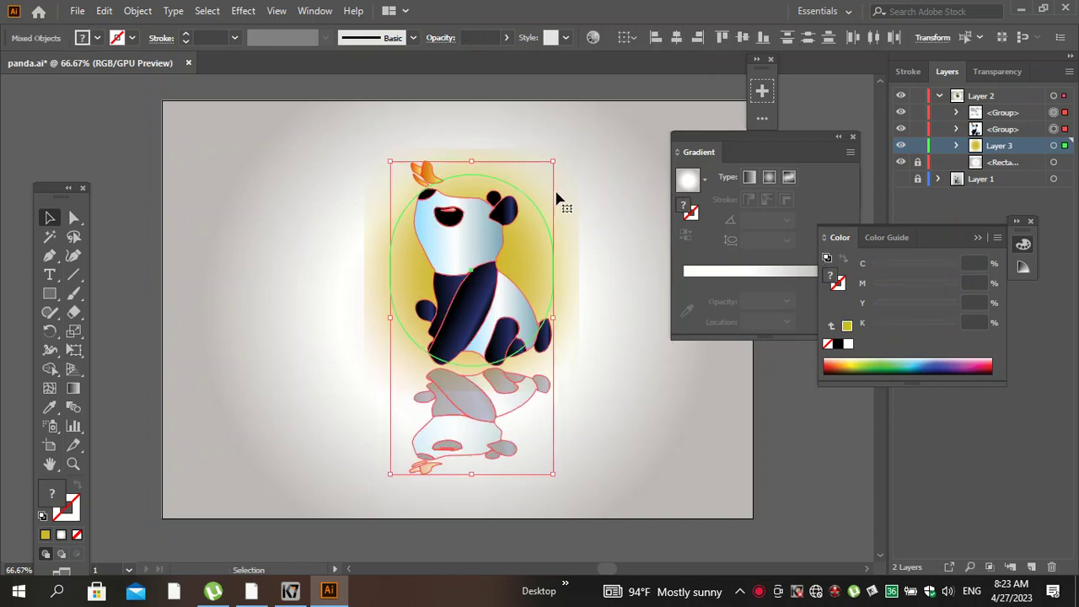
{"action": "left_click_drag", "start_coordinate": [552, 161], "coordinate": [681, 125]}
{"action": "key", "text": "ctrl+z"}
{"action": "left_click_drag", "start_coordinate": [553, 161], "coordinate": [696, 102]}
{"action": "mouse_move", "coordinate": [476, 275]}
{"action": "left_mouse_down"}
{"action": "mouse_move", "coordinate": [452, 291]}
{"action": "mouse_move", "coordinate": [449, 268]}
{"action": "left_mouse_up"}
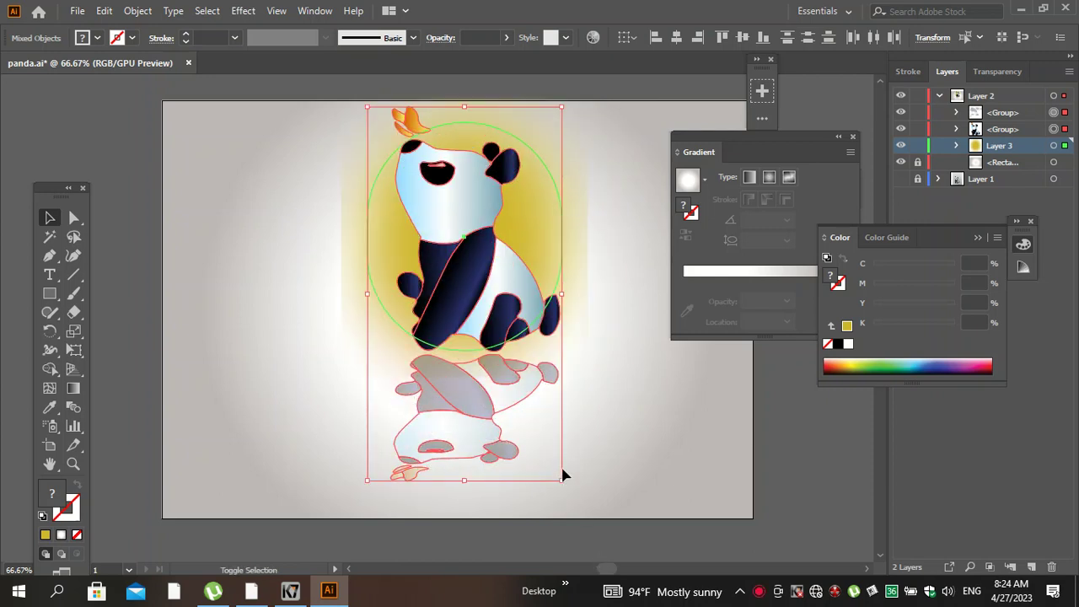
{"action": "left_click_drag", "start_coordinate": [560, 479], "coordinate": [580, 515]}
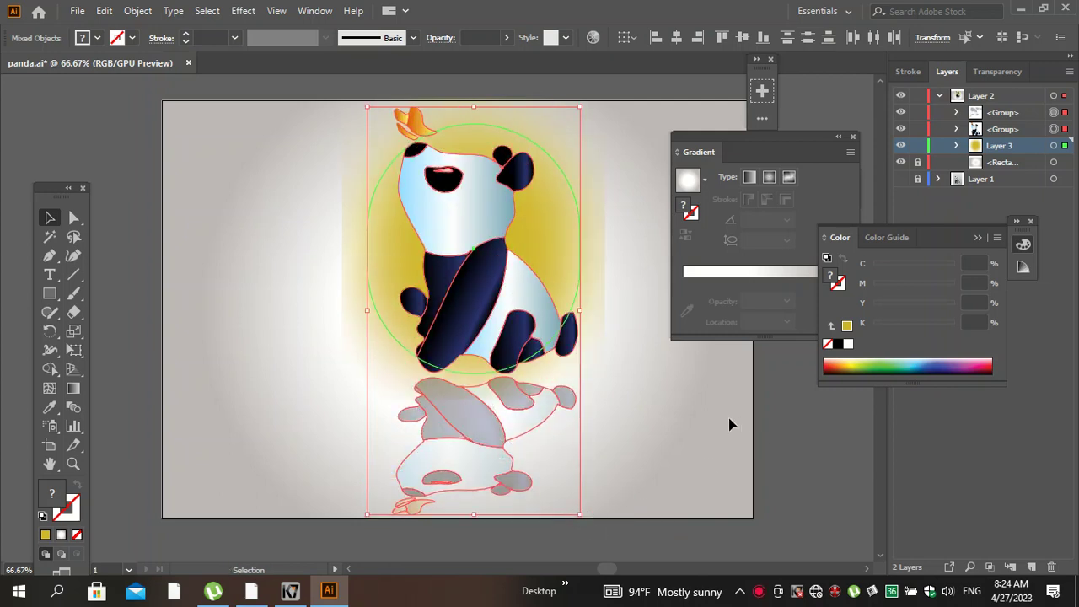
{"action": "left_click", "coordinate": [686, 432]}
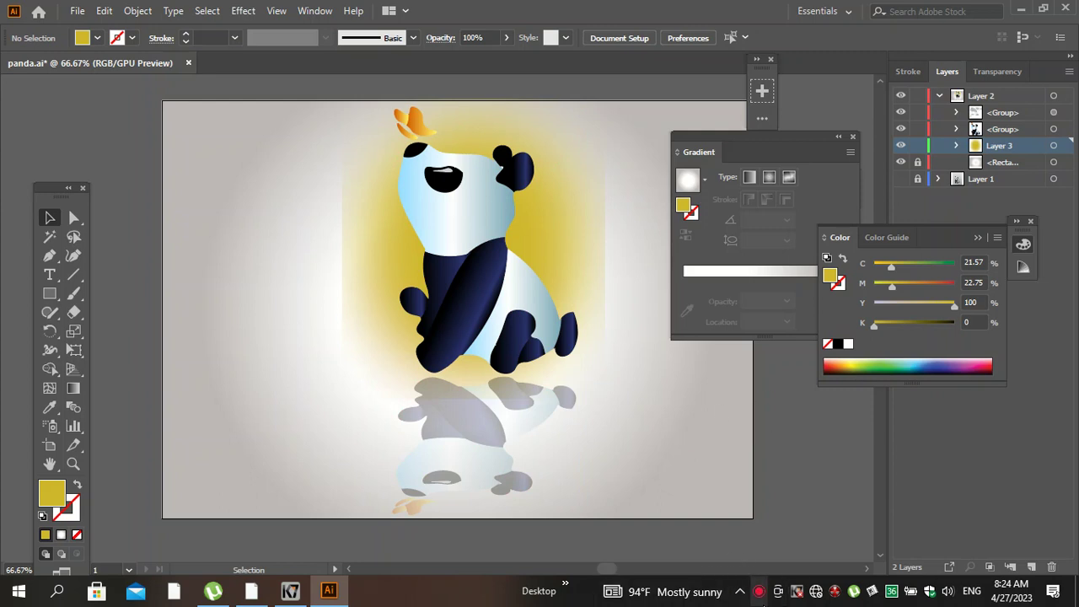
{"action": "left_click", "coordinate": [761, 593]}
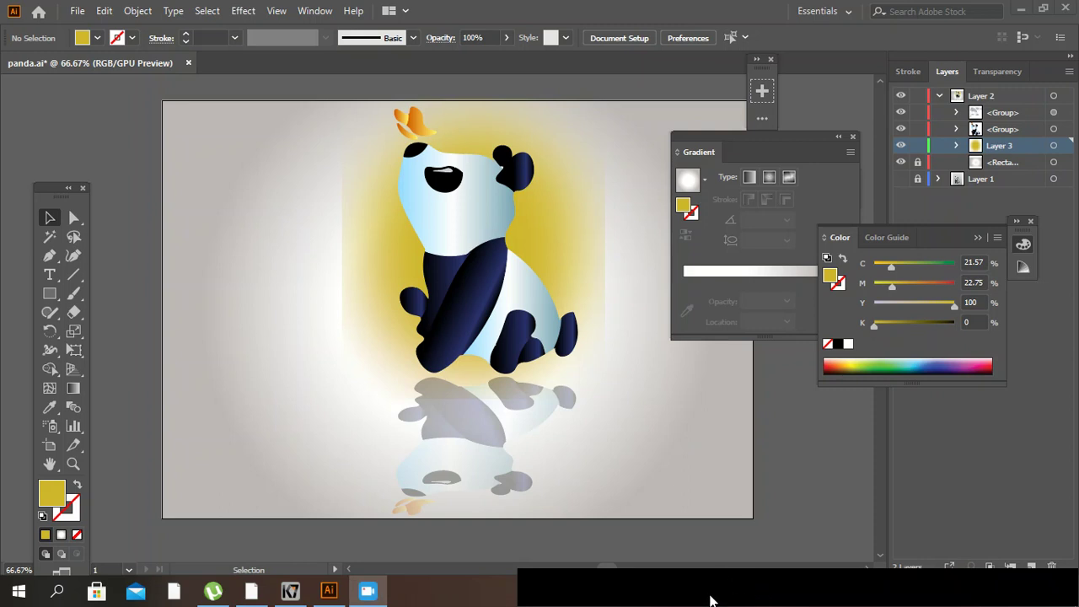